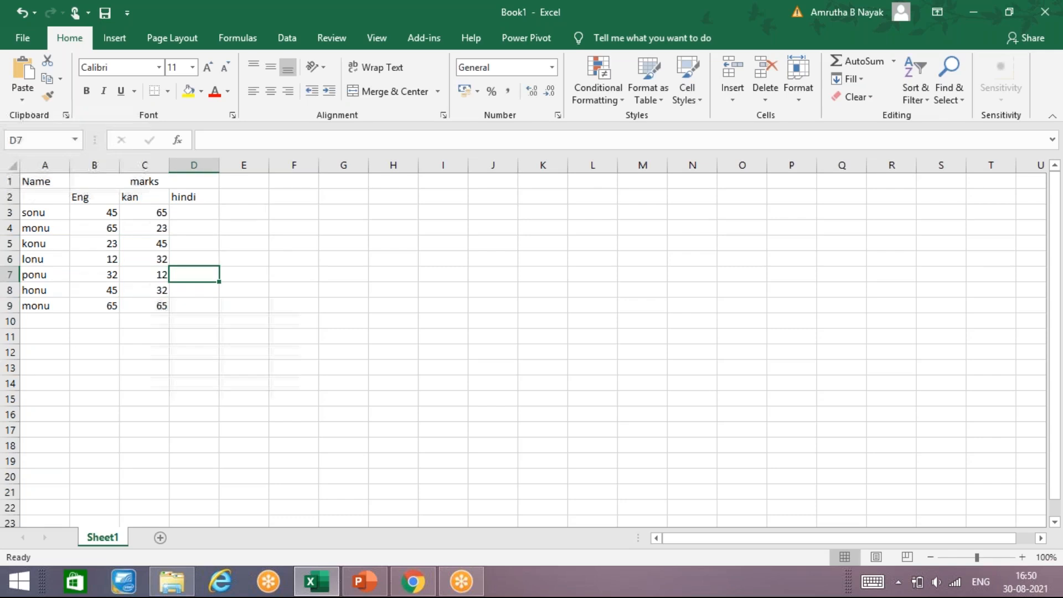
# Change monu's kan mark in C9 to 45
pyautogui.press('Down')
pyautogui.press('Down')
pyautogui.press('Left')
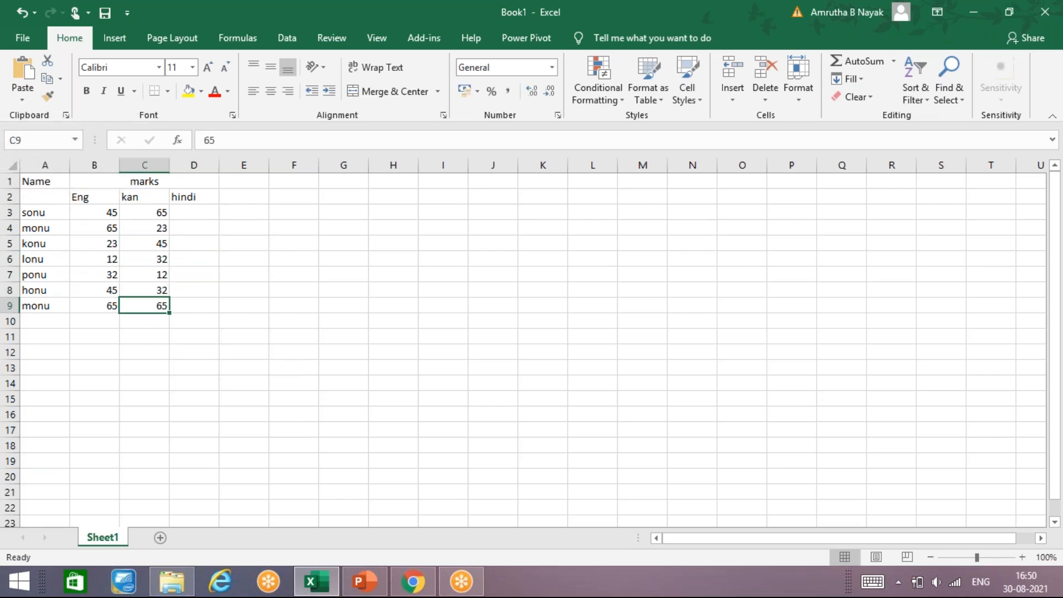
pyautogui.write('45')
pyautogui.press('Tab')
# Fill the hindi column D3:D9 with the marks 45, 98, 23, 12, 65, 45 and 32
pyautogui.press('Up')
pyautogui.press('Up')
pyautogui.press('Up')
pyautogui.press('Up')
pyautogui.press('Up')
pyautogui.press('Up')
pyautogui.write('45')
pyautogui.press('Return')
pyautogui.write('98')
pyautogui.press('Return')
pyautogui.write('23')
pyautogui.press('Return')
pyautogui.write('12')
pyautogui.press('Return')
pyautogui.write('65')
pyautogui.press('Return')
pyautogui.write('45')
pyautogui.press('Return')
pyautogui.write('32')
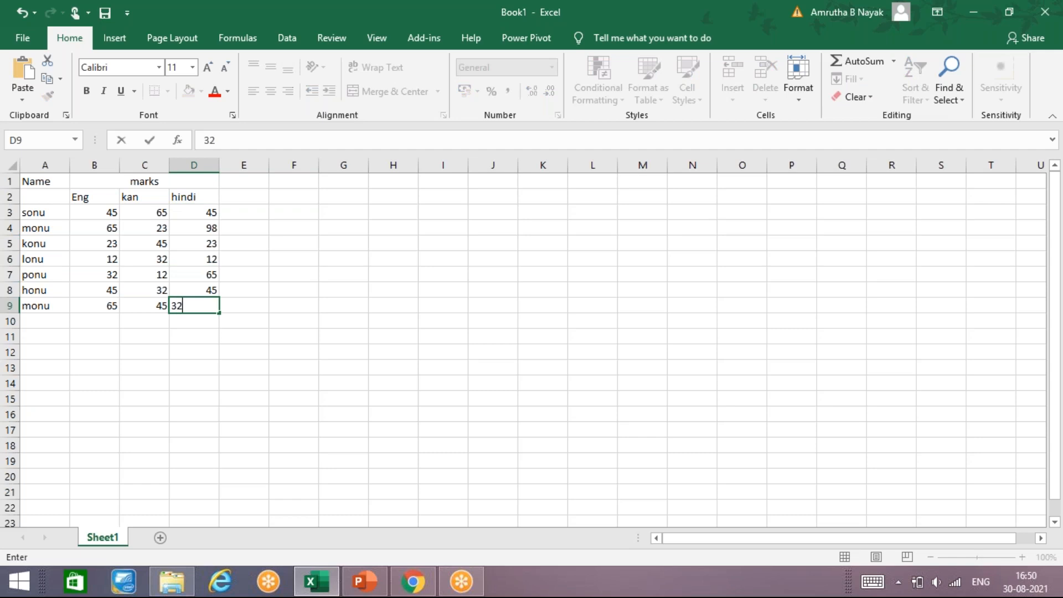
pyautogui.press('Tab')
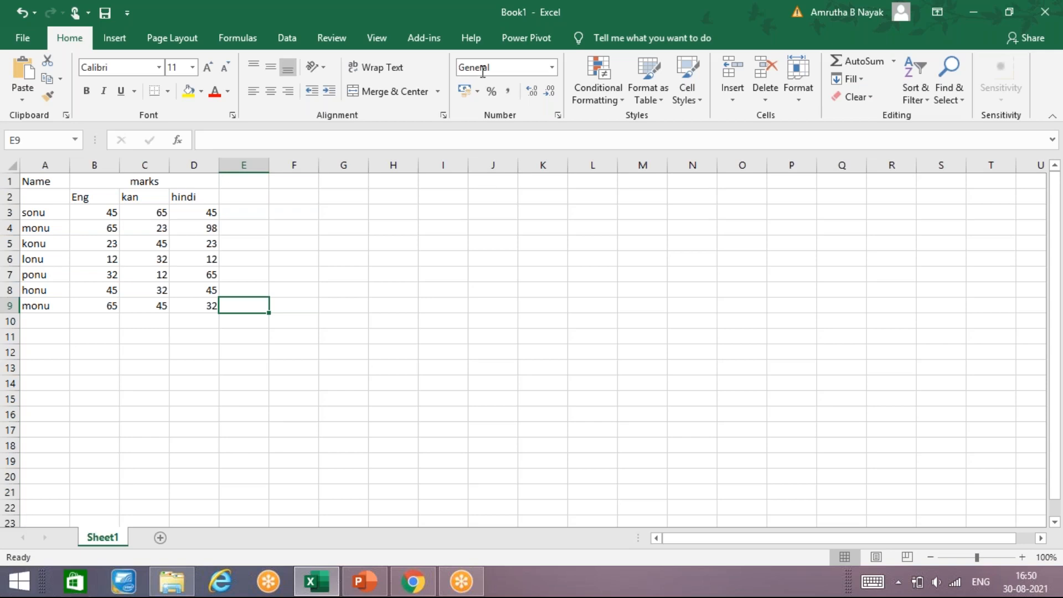
# Add the heading SUM in E2 for a new totals column
pyautogui.press('Up')
pyautogui.press('Up')
pyautogui.press('Up')
pyautogui.press('Up')
pyautogui.press('Up')
pyautogui.press('Up')
pyautogui.press('Up')
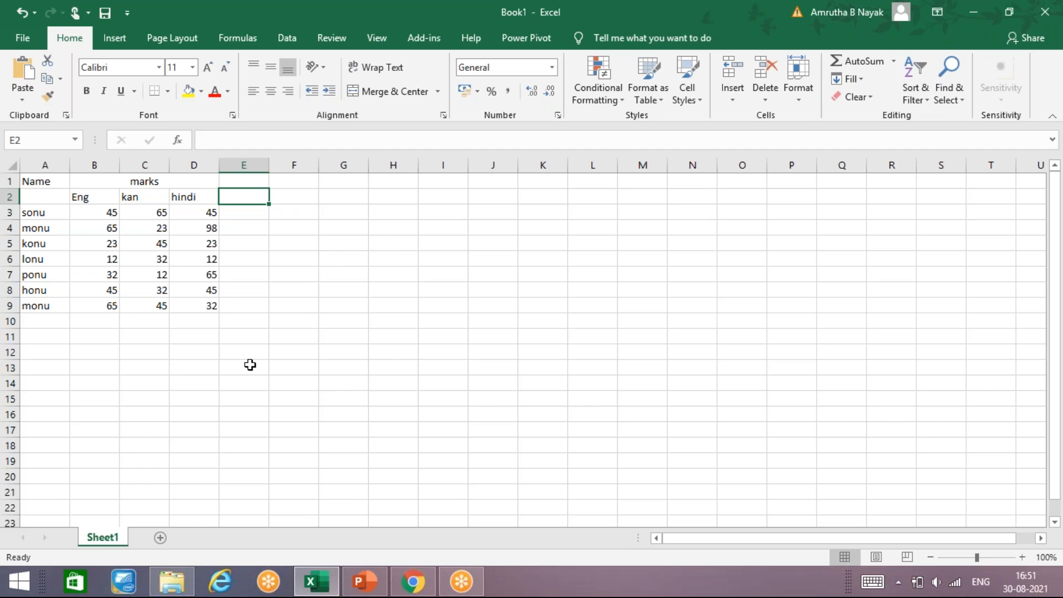
pyautogui.write('SU')
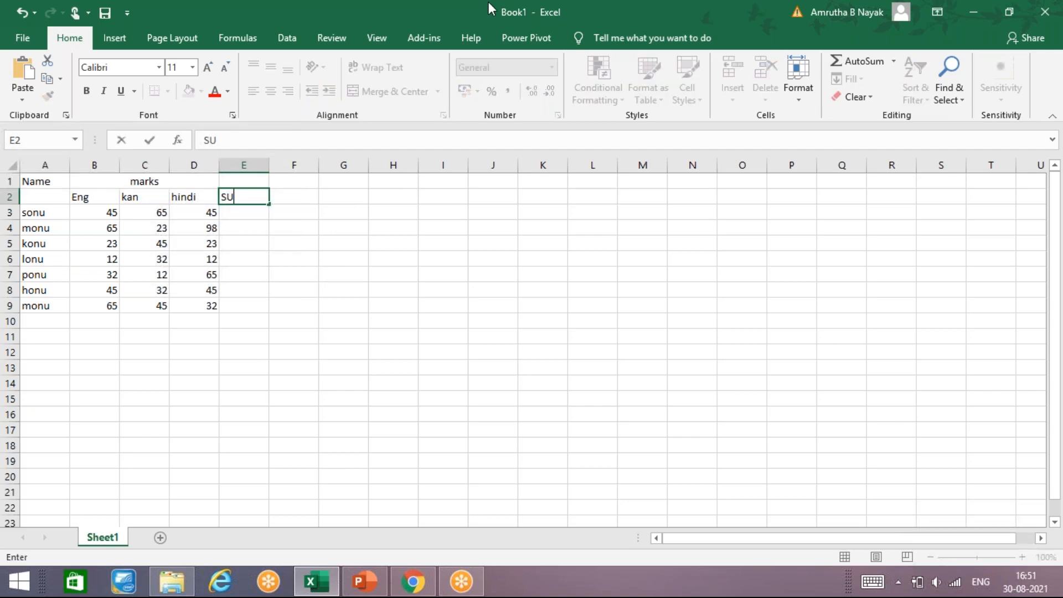
pyautogui.write('M')
pyautogui.press('Return')
# Enter =SUM(B3:D3) in E3 and fill the formula down to E9
pyautogui.write('=')
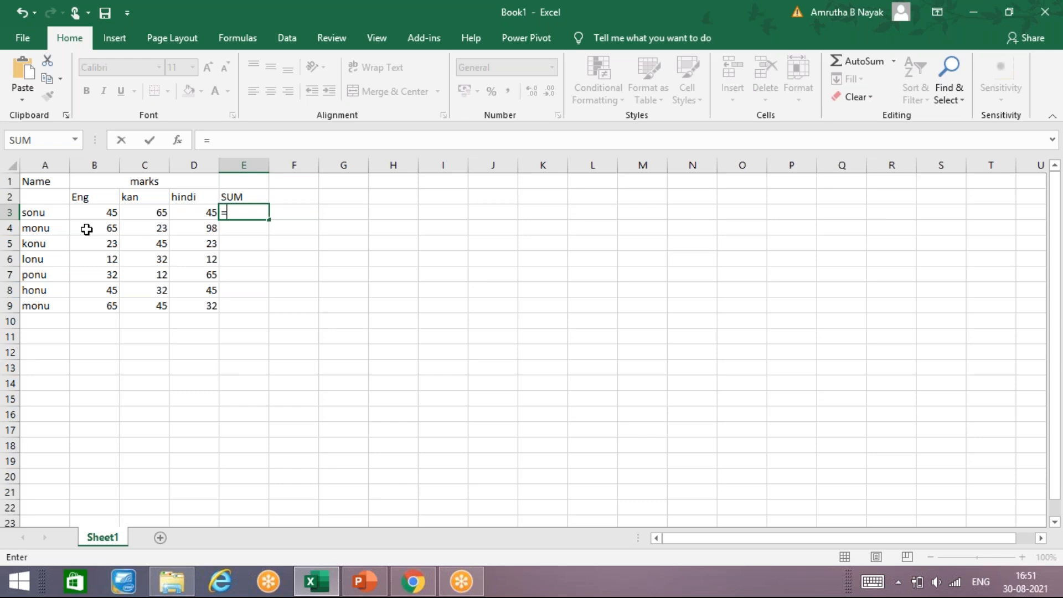
pyautogui.write('SU')
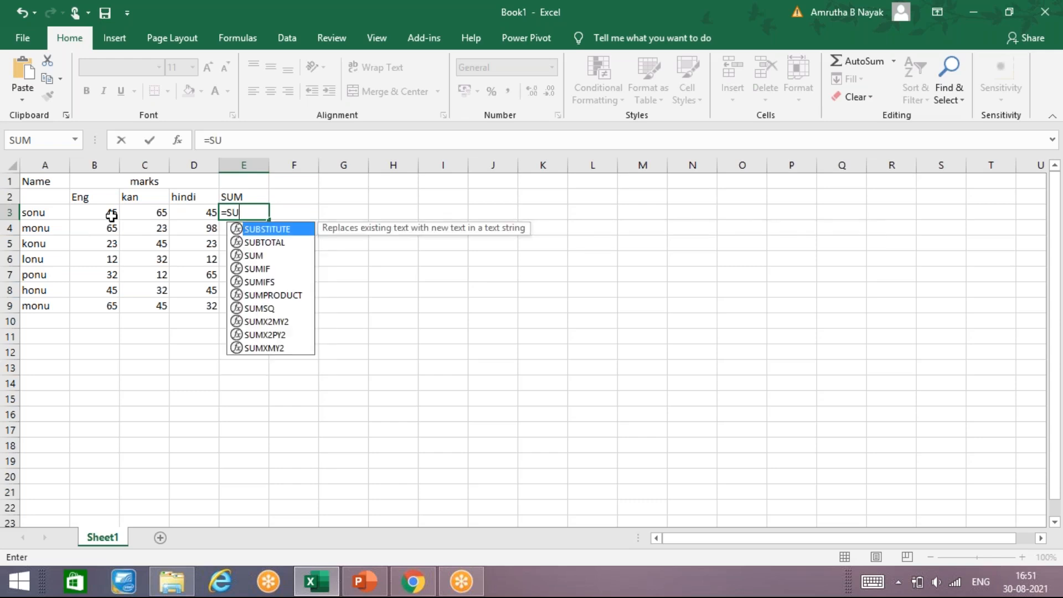
pyautogui.write('M(')
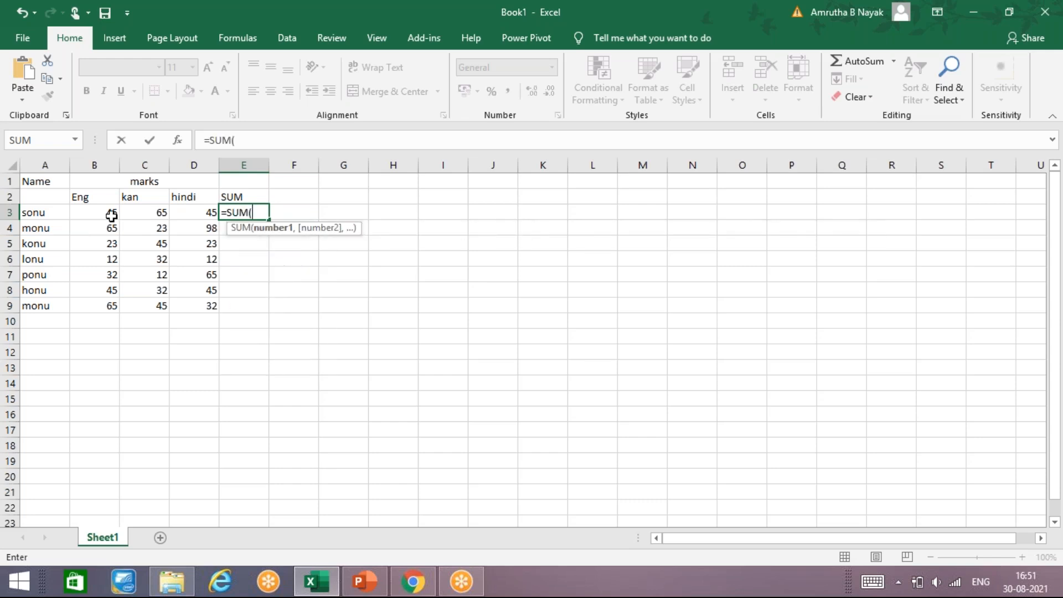
pyautogui.write('B3')
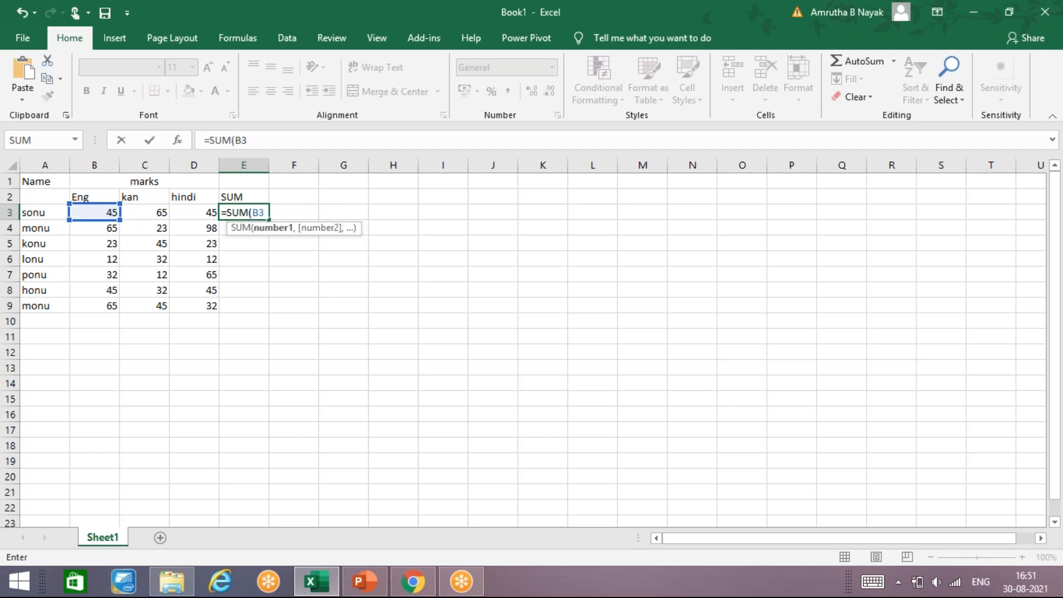
pyautogui.write(':')
pyautogui.write('D3')
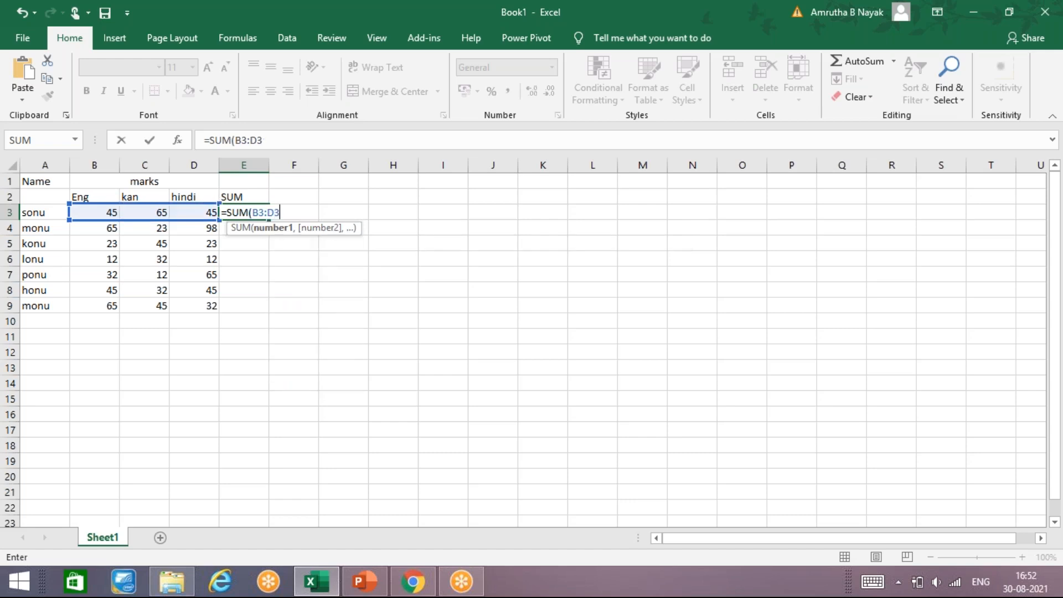
pyautogui.press('Return')
pyautogui.press('Up')
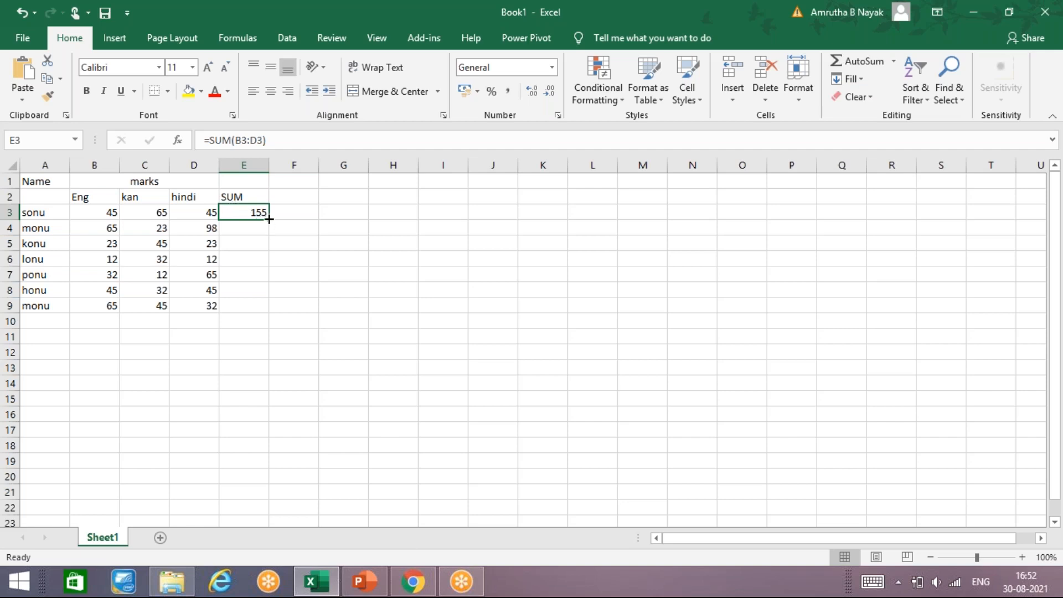
pyautogui.moveTo(269, 220); pyautogui.dragTo(260, 317)
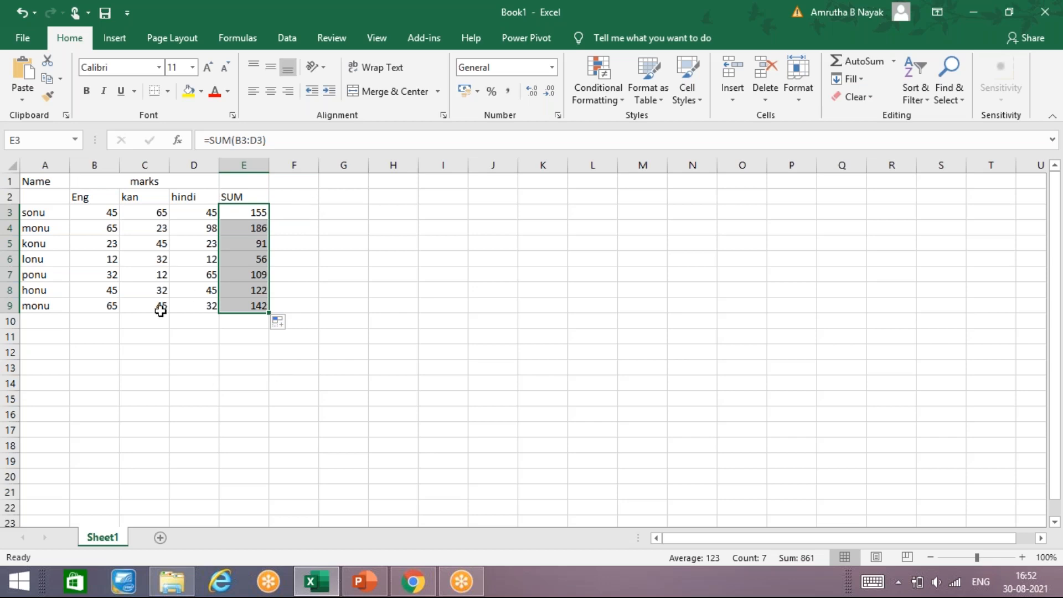
# Label row 10 with SUM in A10
pyautogui.click(64, 325)
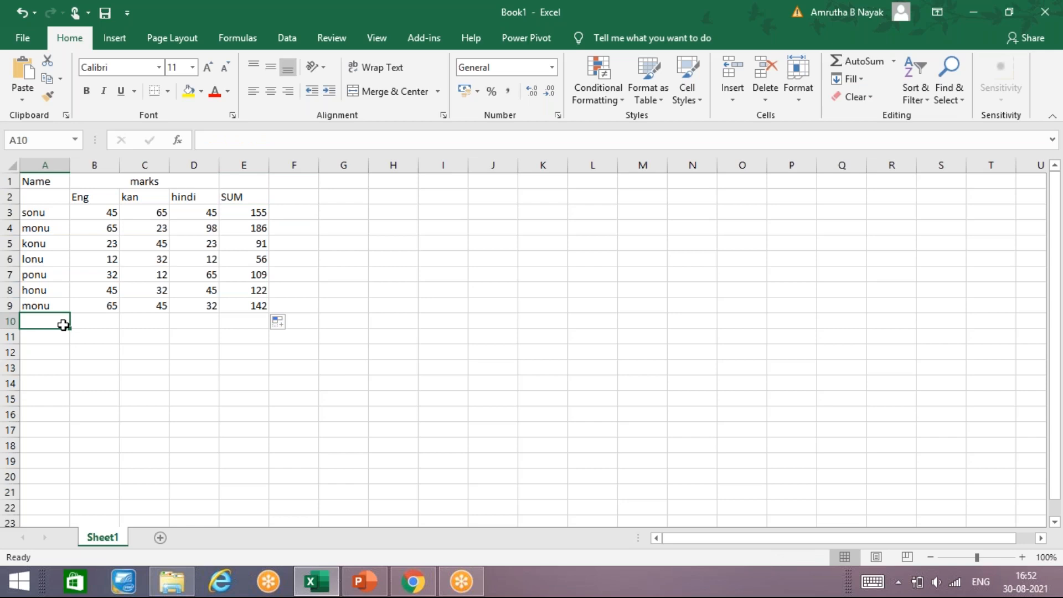
pyautogui.write('SUM')
pyautogui.press('Tab')
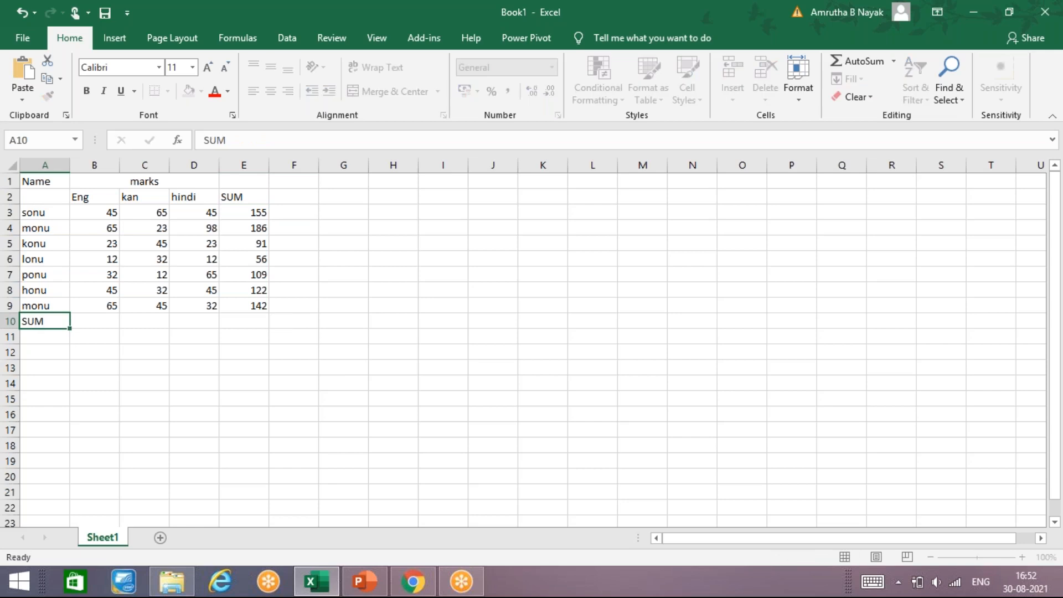
# Try to enter a SUM formula in B10 totalling the Eng marks B3 to B9
pyautogui.write('=')
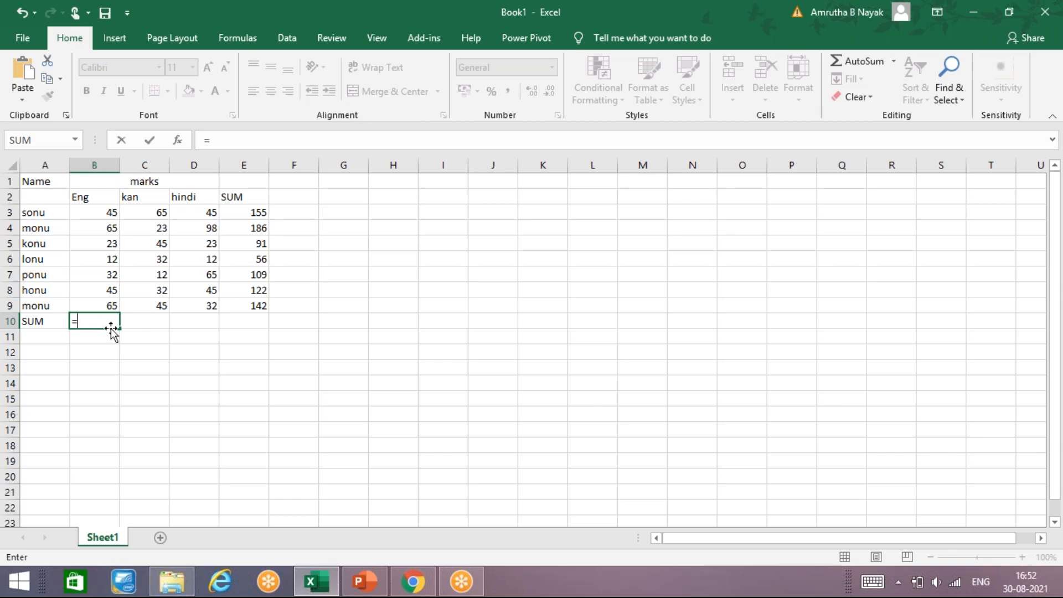
pyautogui.write('SUM')
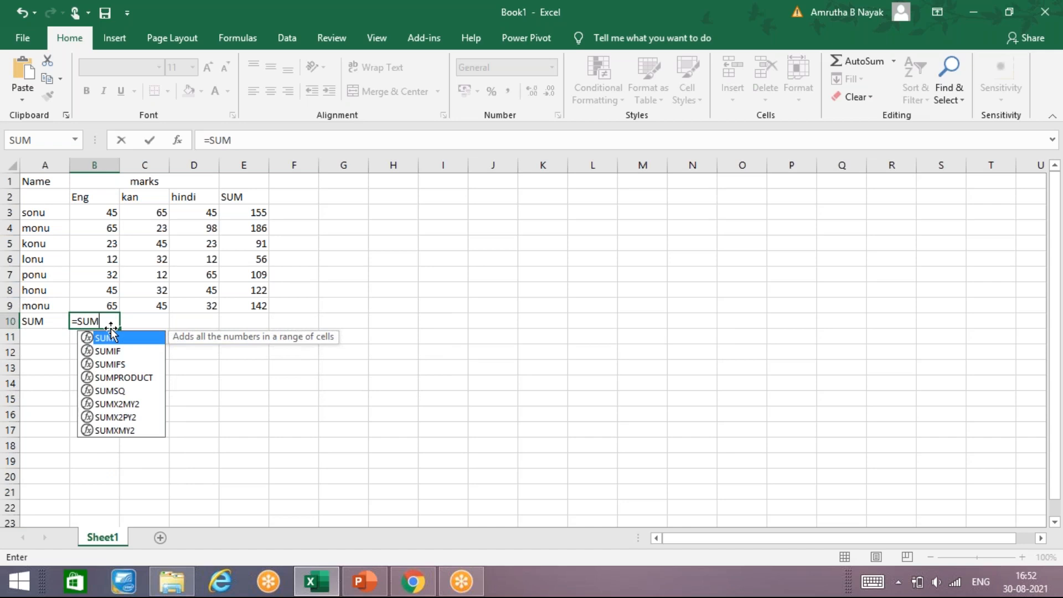
pyautogui.moveTo(113, 214); pyautogui.dragTo(107, 306)
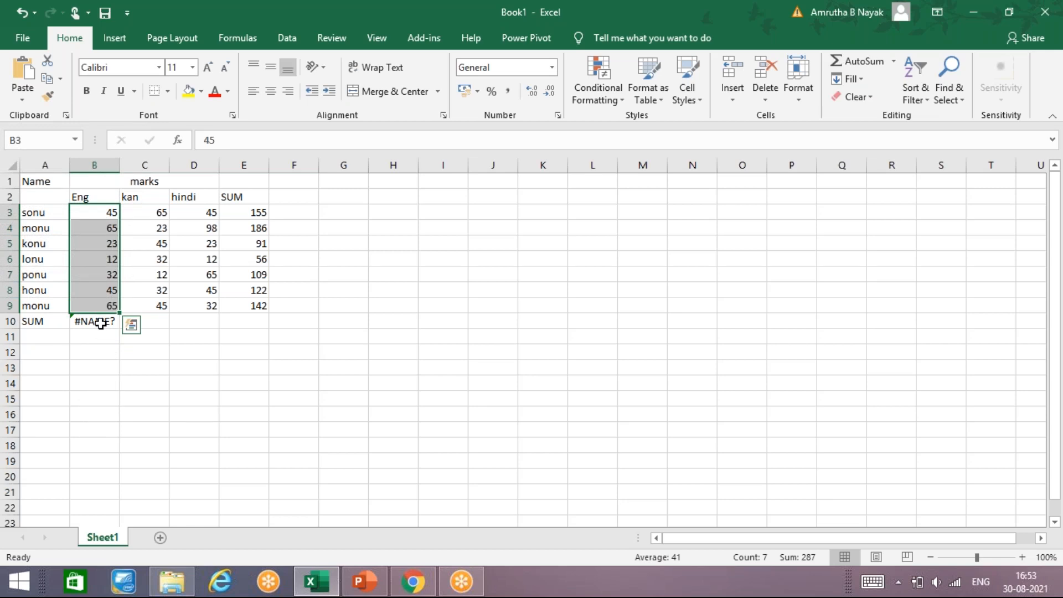
pyautogui.click(100, 324)
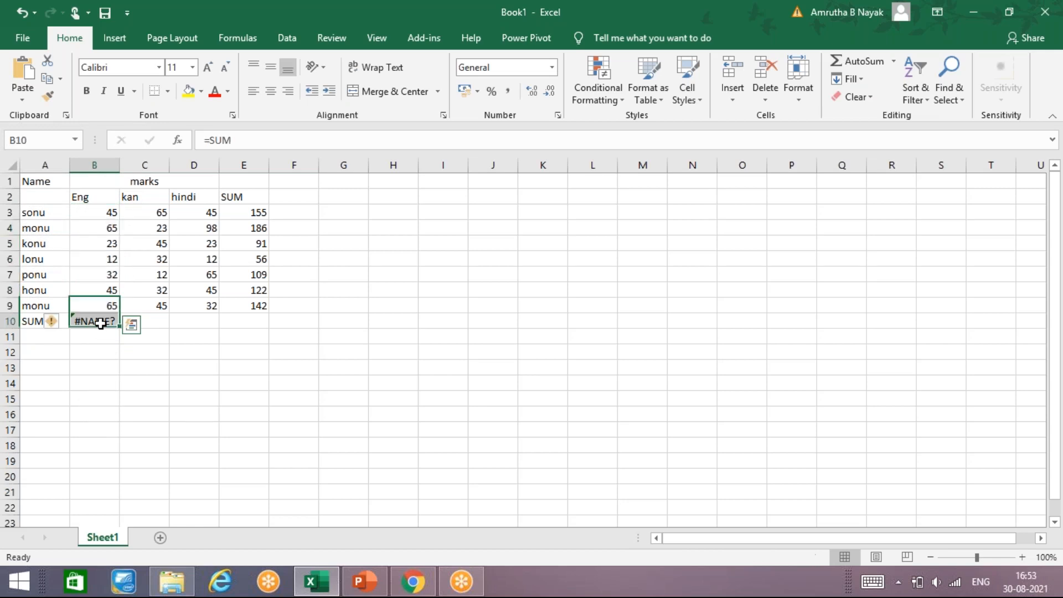
# Edit B10's formula to =SUM(B3:B9) to total the Eng marks
pyautogui.click(240, 143)
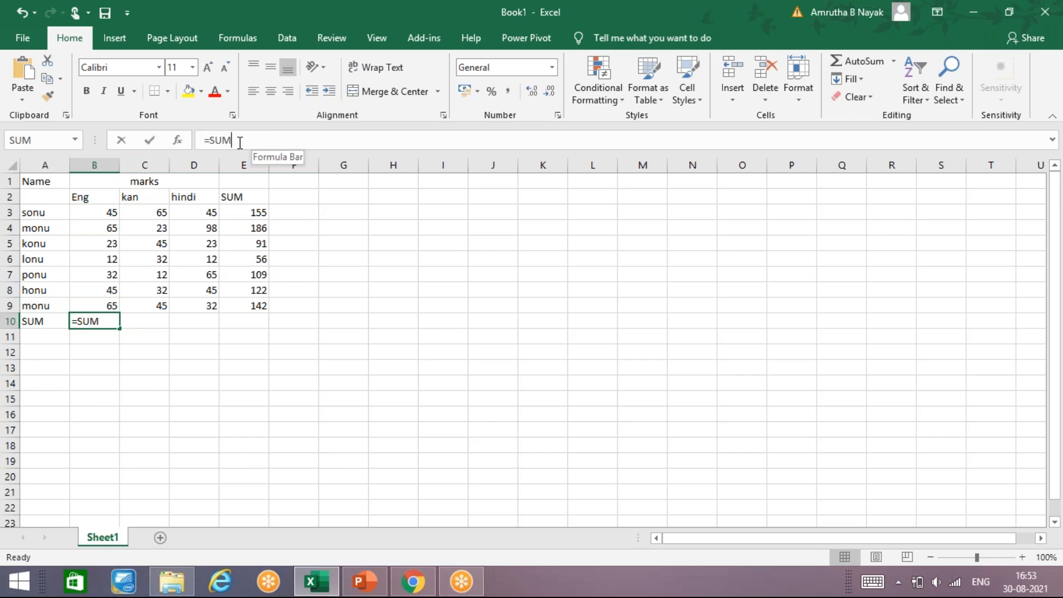
pyautogui.write('9')
pyautogui.press('BackSpace')
pyautogui.write('(')
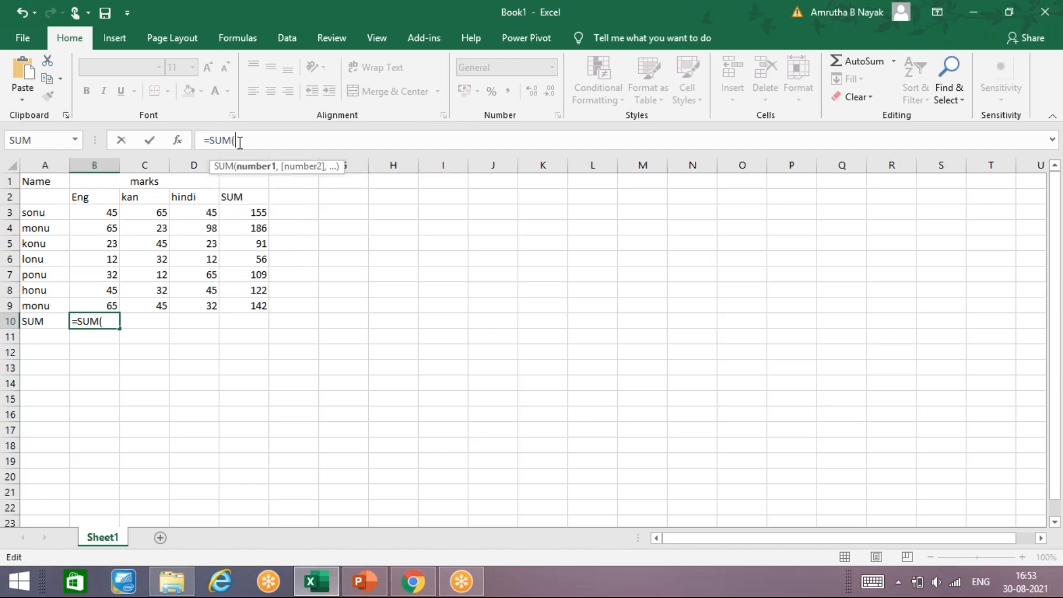
pyautogui.press('BackSpace')
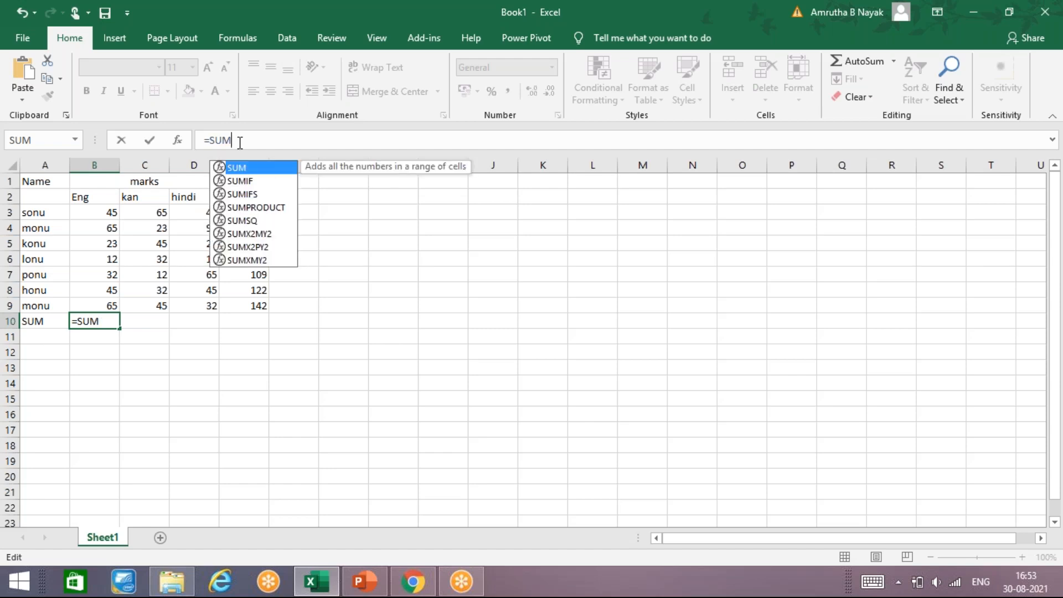
pyautogui.write('{')
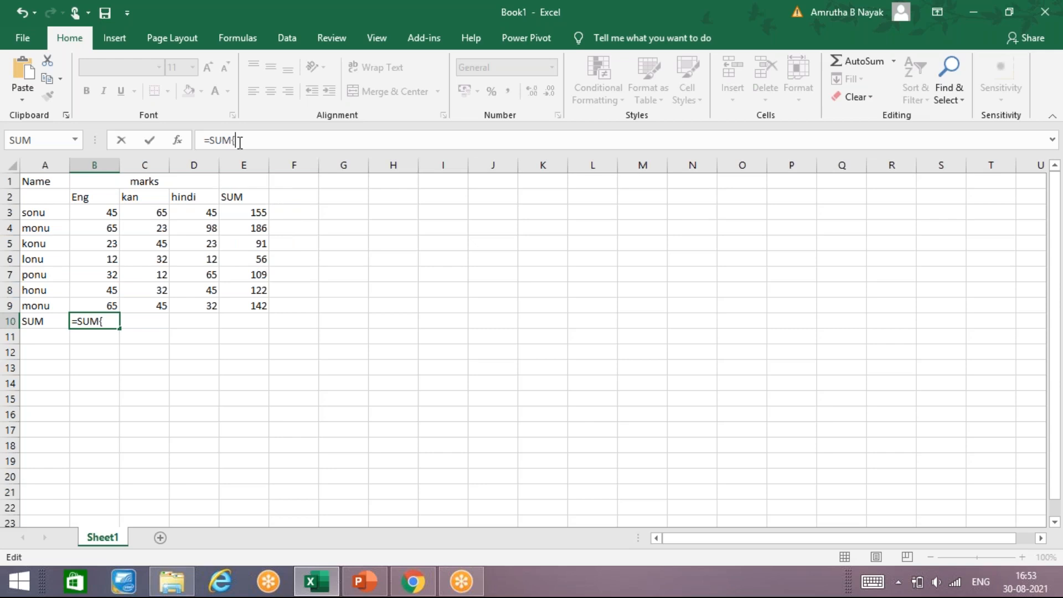
pyautogui.click(111, 214)
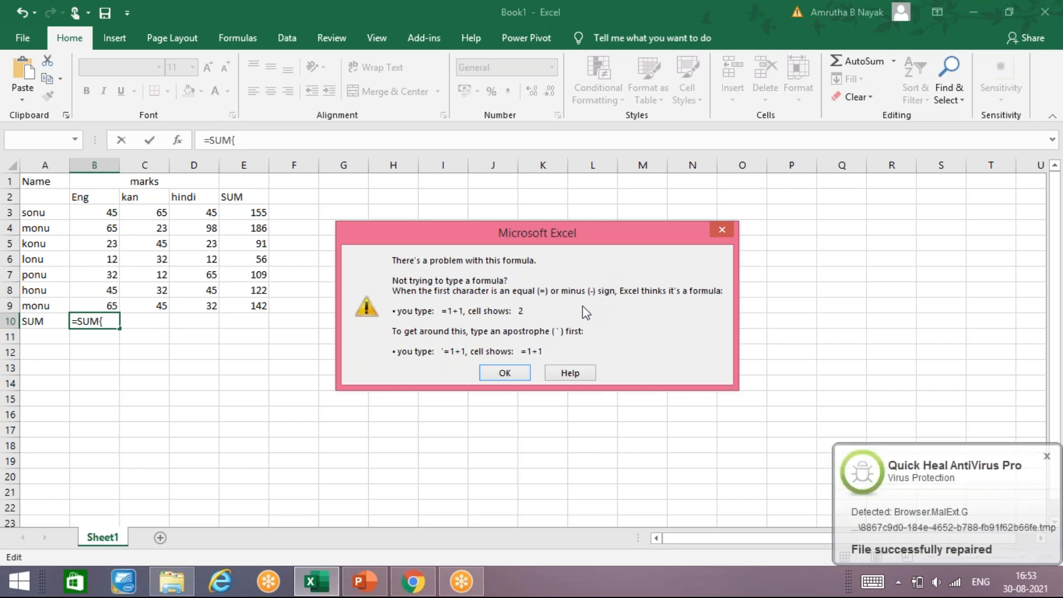
pyautogui.click(730, 229)
pyautogui.click(257, 137)
pyautogui.press('BackSpace')
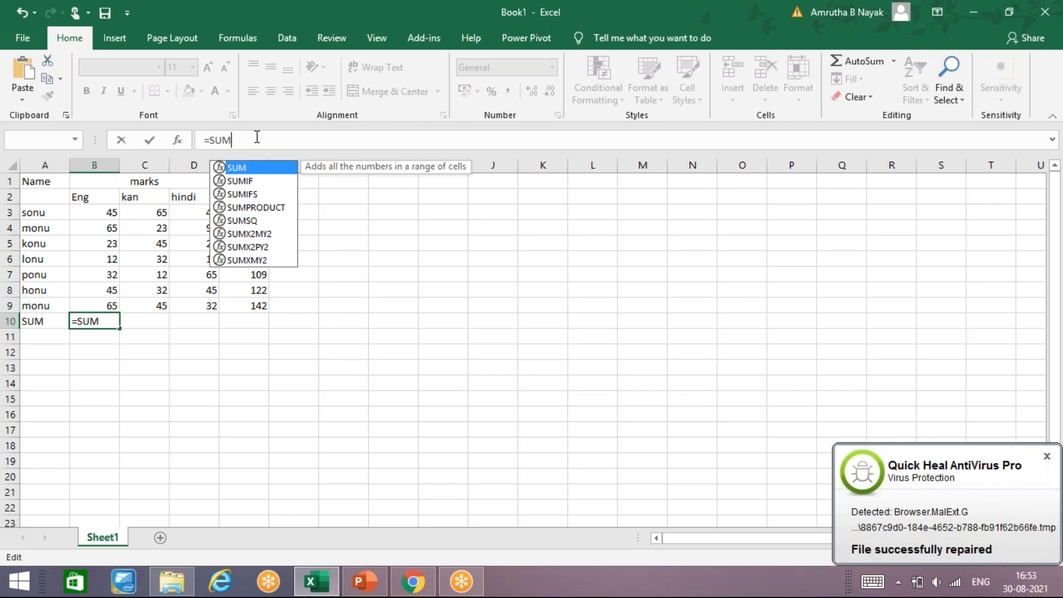
pyautogui.write('(')
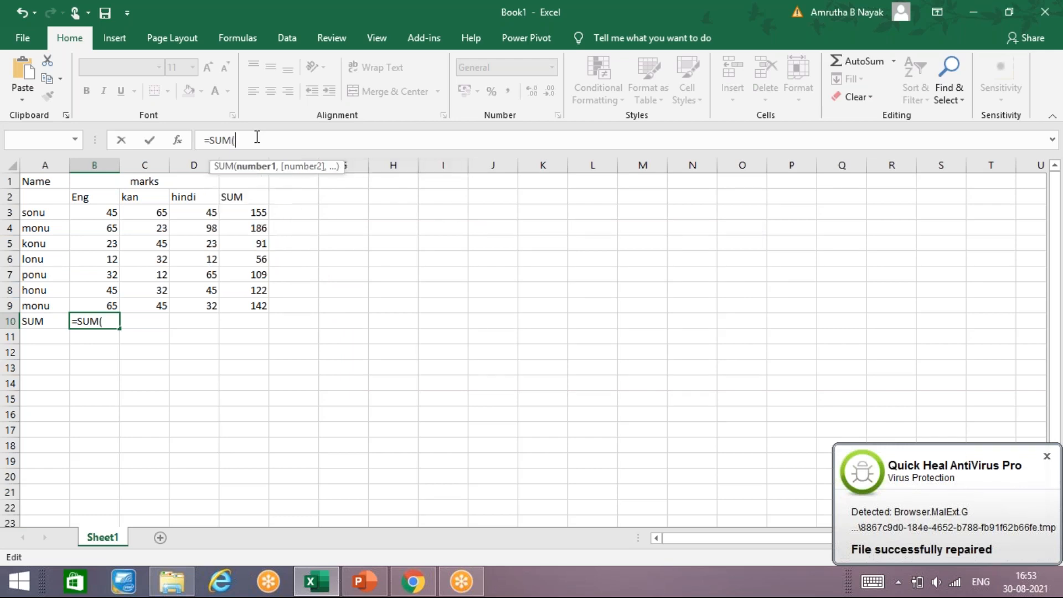
pyautogui.click(108, 215)
pyautogui.moveTo(101, 299); pyautogui.dragTo(101, 309)
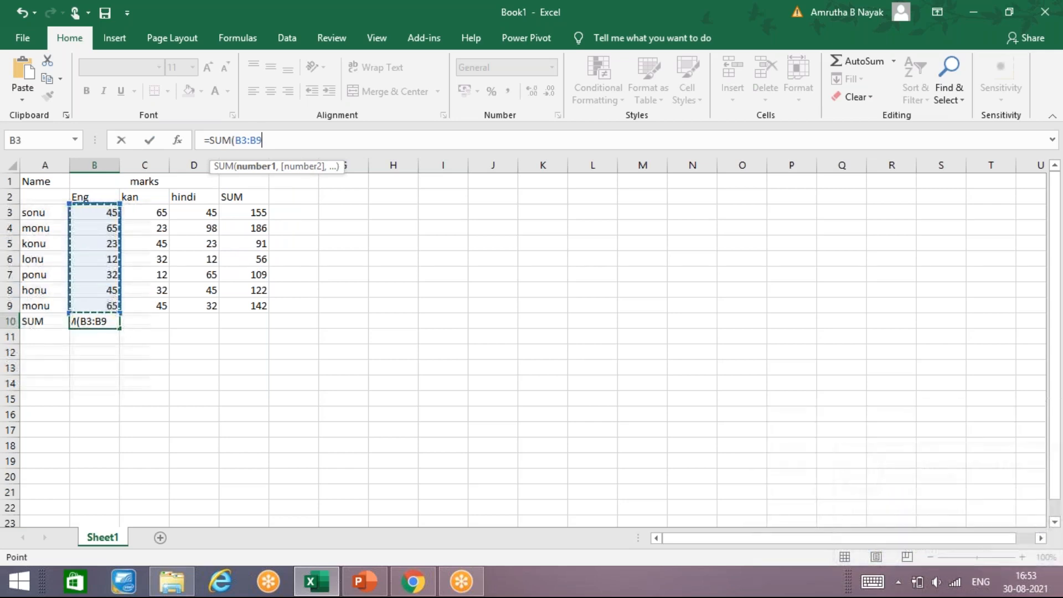
pyautogui.press('Return')
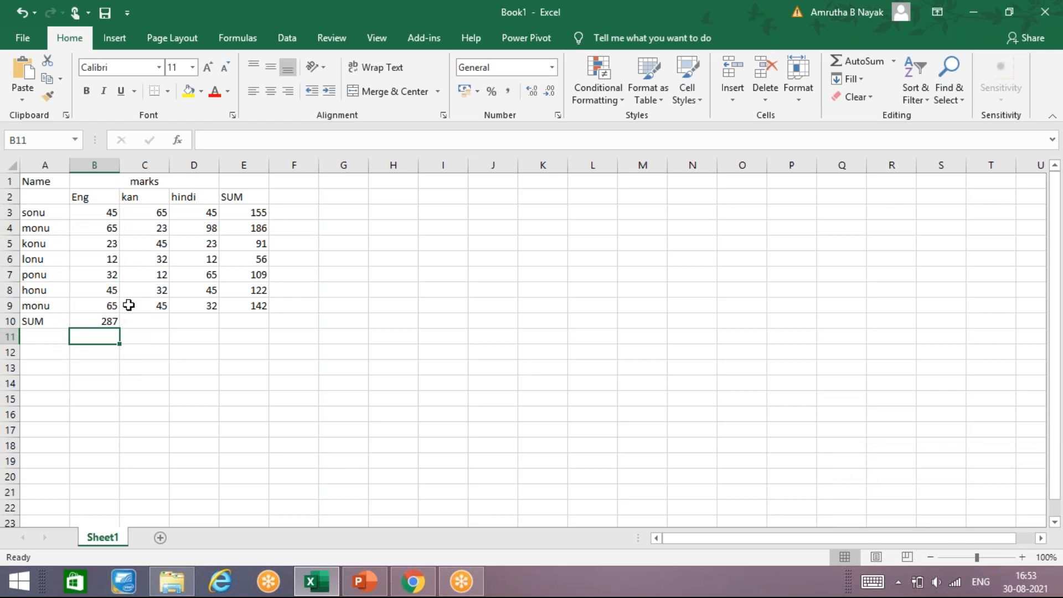
# Fill B10's SUM formula across row 10 to E10
pyautogui.click(148, 322)
pyautogui.click(103, 322)
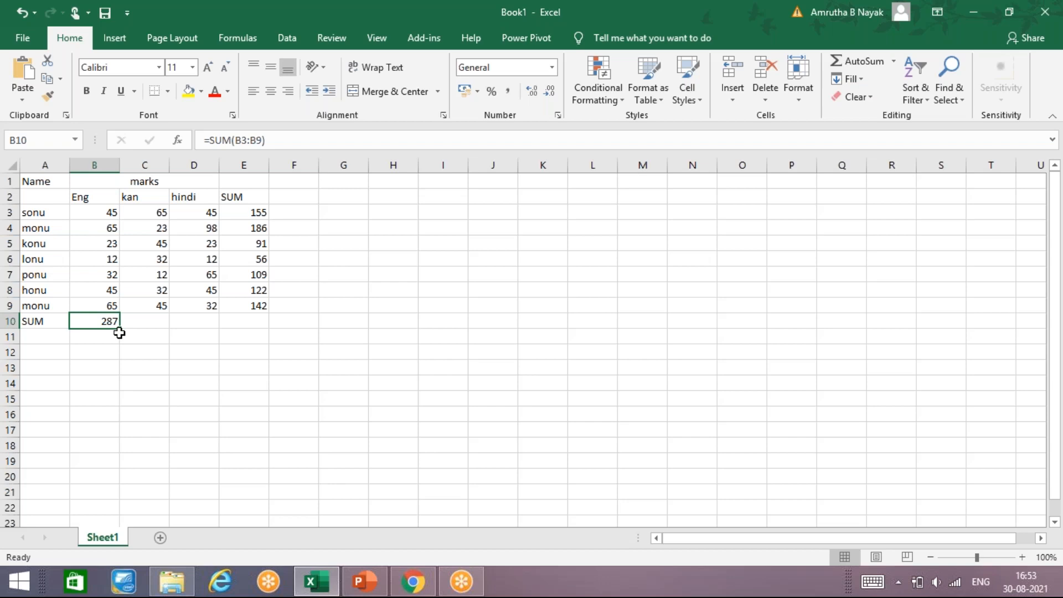
pyautogui.moveTo(121, 329); pyautogui.dragTo(254, 322)
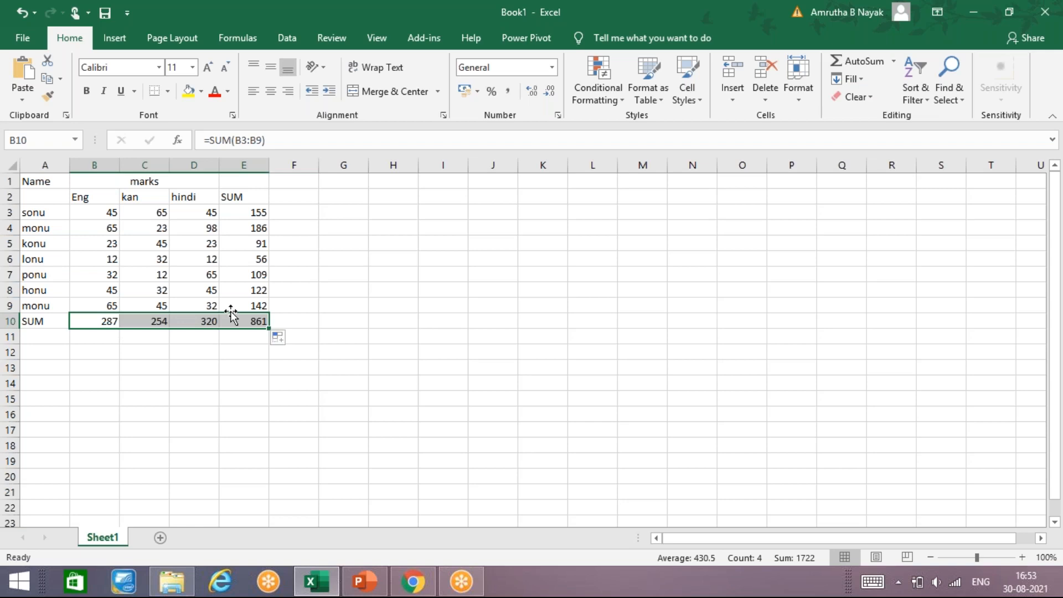
# Add the heading PRODUCT in F2
pyautogui.click(289, 195)
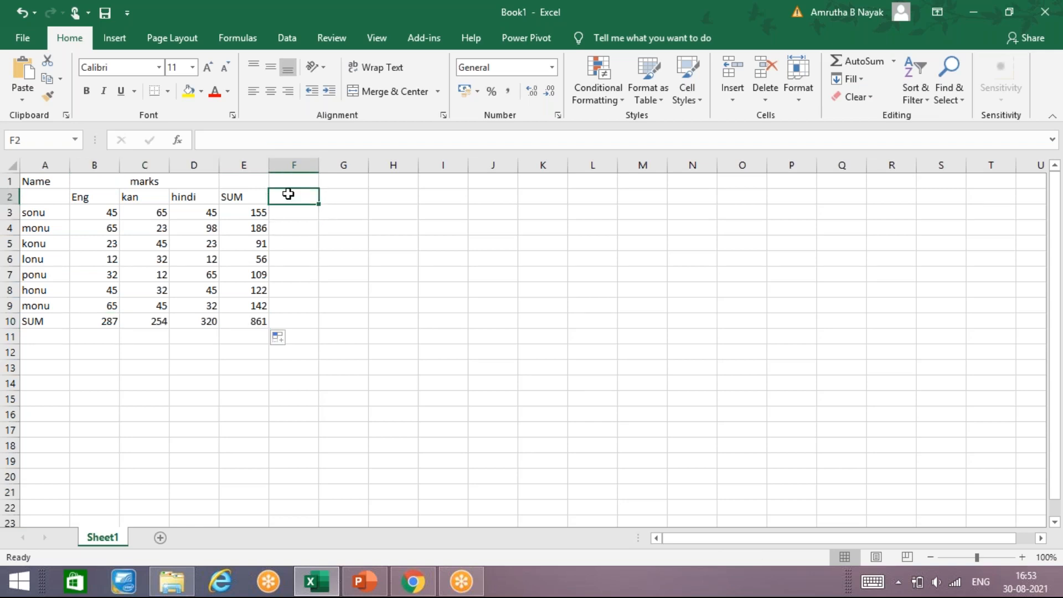
pyautogui.write('PRODUCT')
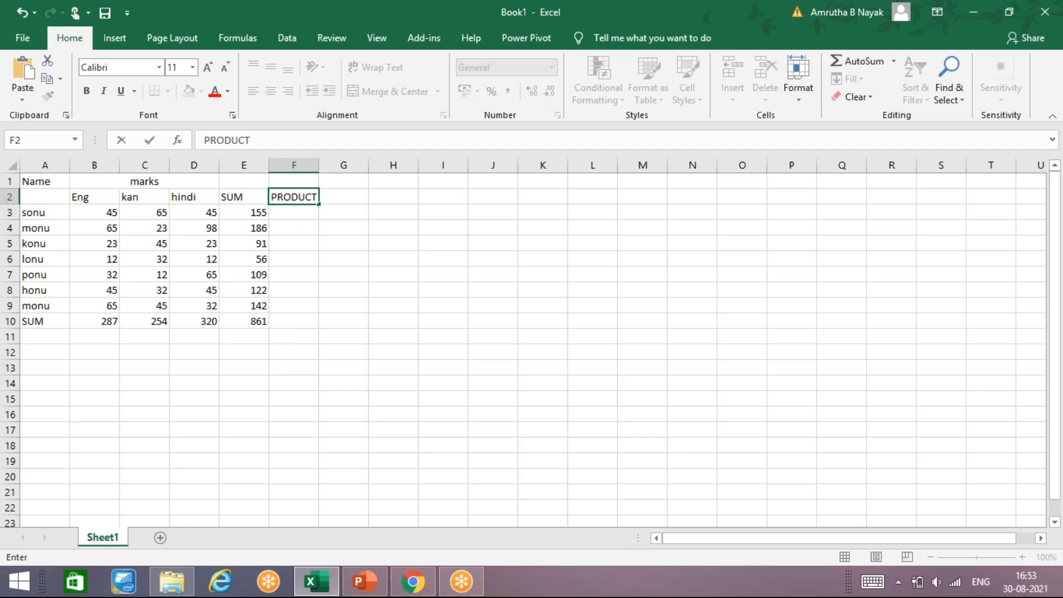
pyautogui.press('Return')
# Enter =SUM(B3:D3) in F3
pyautogui.write('=')
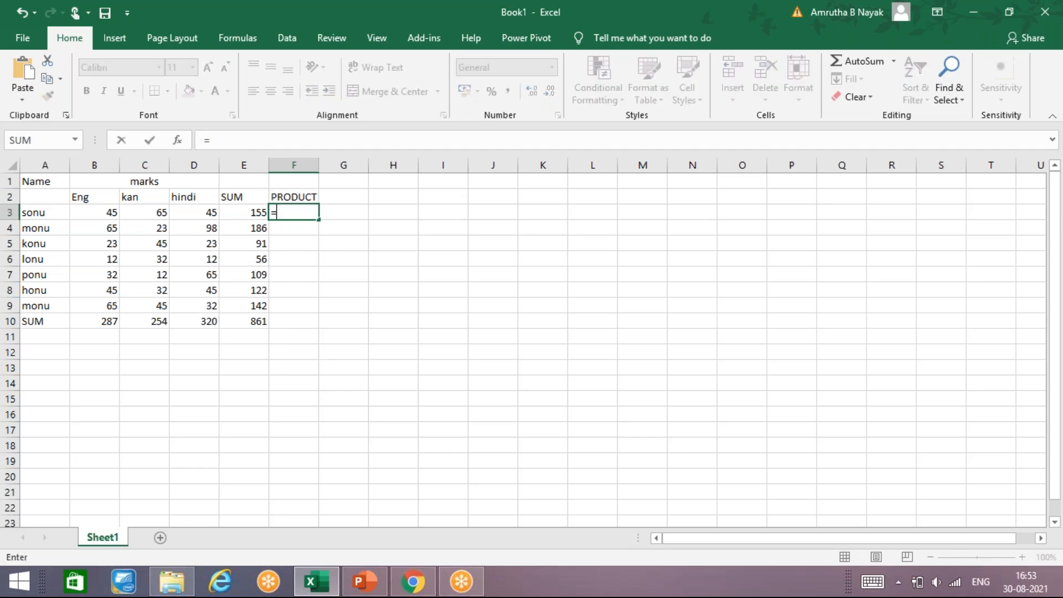
pyautogui.write('SUM(')
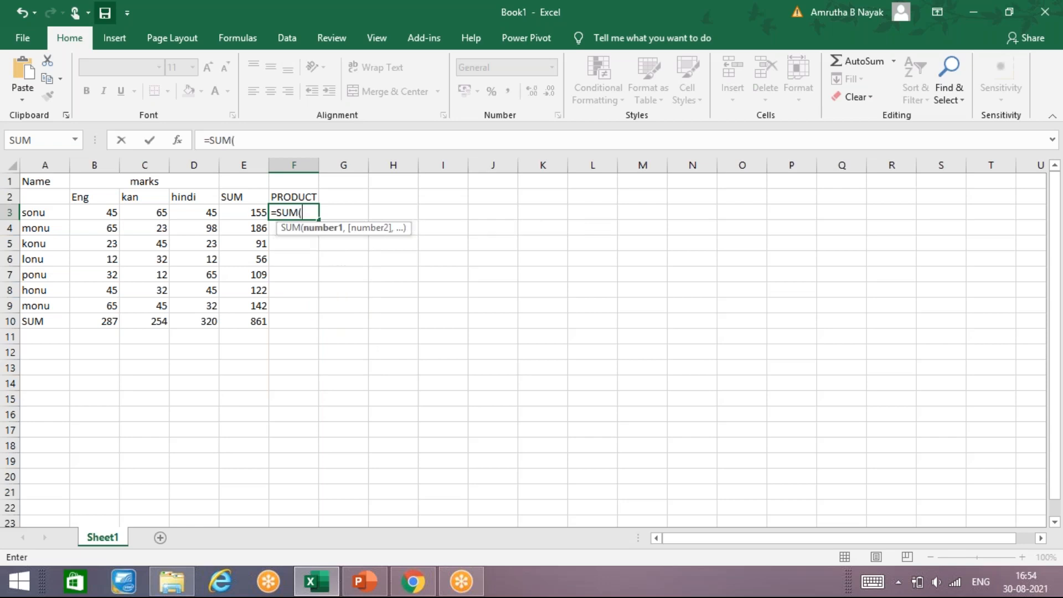
pyautogui.click(114, 216)
pyautogui.moveTo(115, 217); pyautogui.dragTo(212, 213)
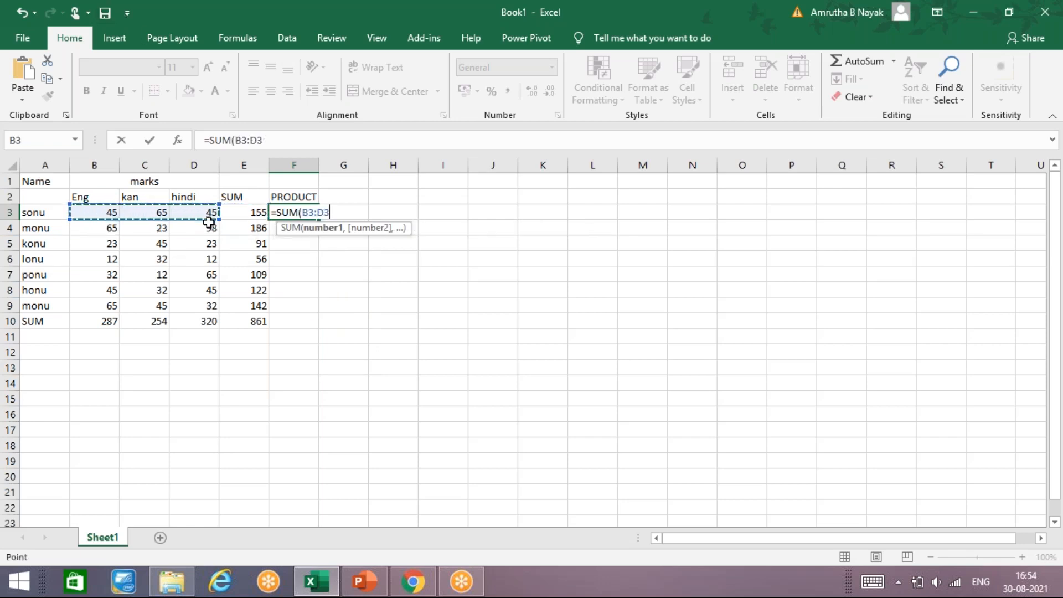
pyautogui.press('Return')
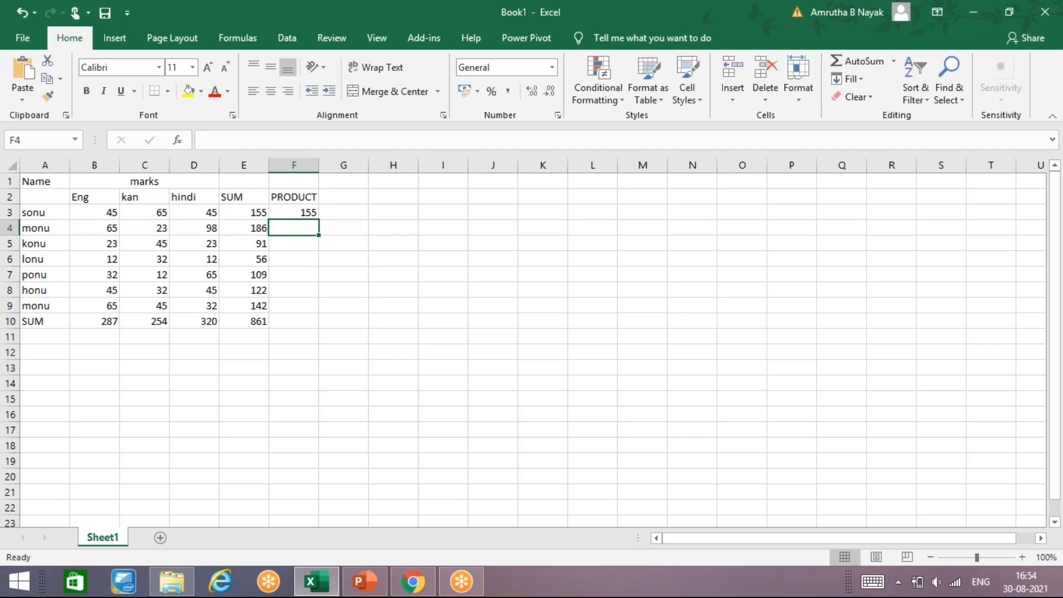
# Try filling F3's SUM formula down into F4, then undo the fill
pyautogui.click(295, 209)
pyautogui.moveTo(319, 220); pyautogui.dragTo(304, 303)
pyautogui.click(304, 227)
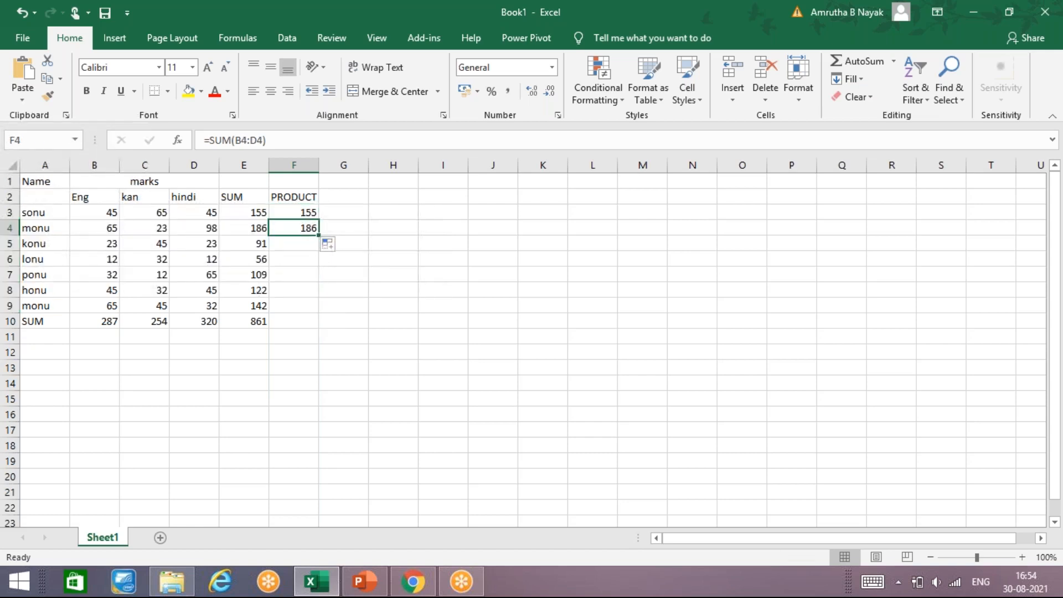
pyautogui.hotkey('ctrl', 'z')
# Fill F3's SUM formula down through F10
pyautogui.moveTo(308, 214); pyautogui.dragTo(307, 313)
pyautogui.hotkey('ctrl', 'd')
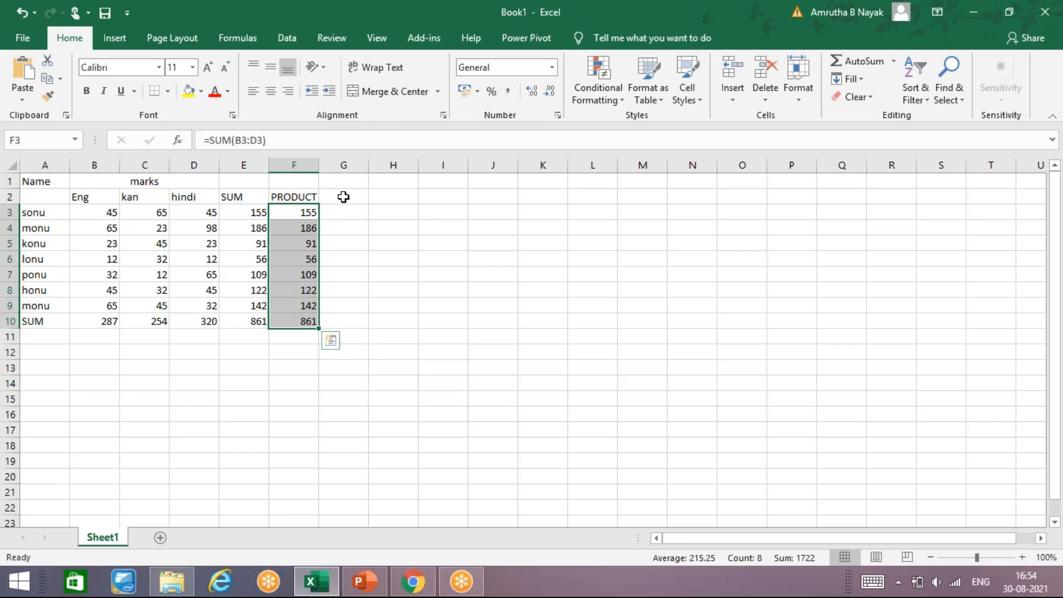
pyautogui.click(114, 415)
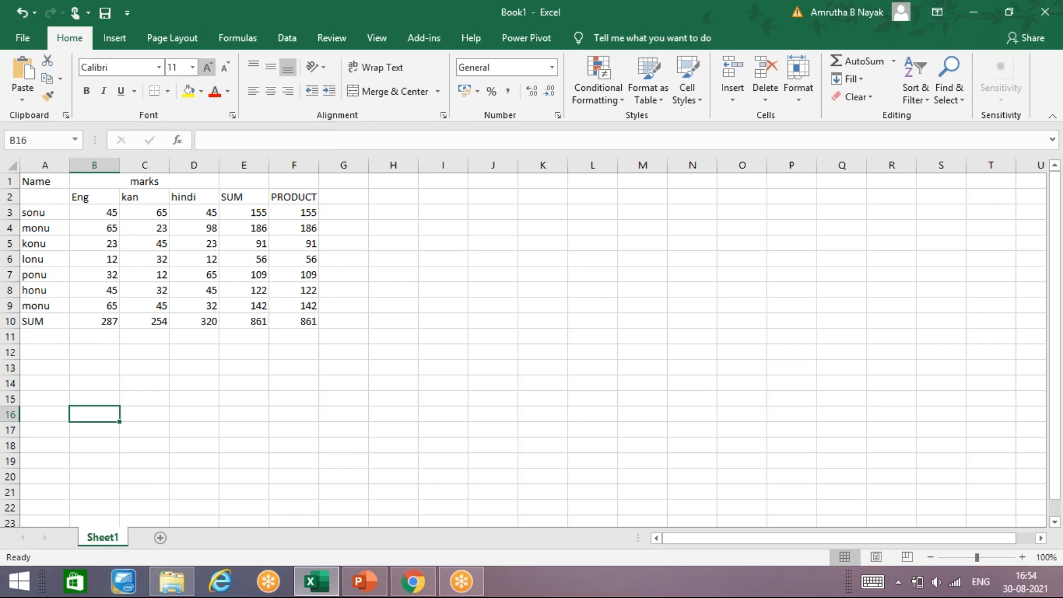
# Increase the font size of B16 to 36
pyautogui.click(208, 67)
pyautogui.click(207, 67)
pyautogui.click(208, 67)
pyautogui.click(208, 67)
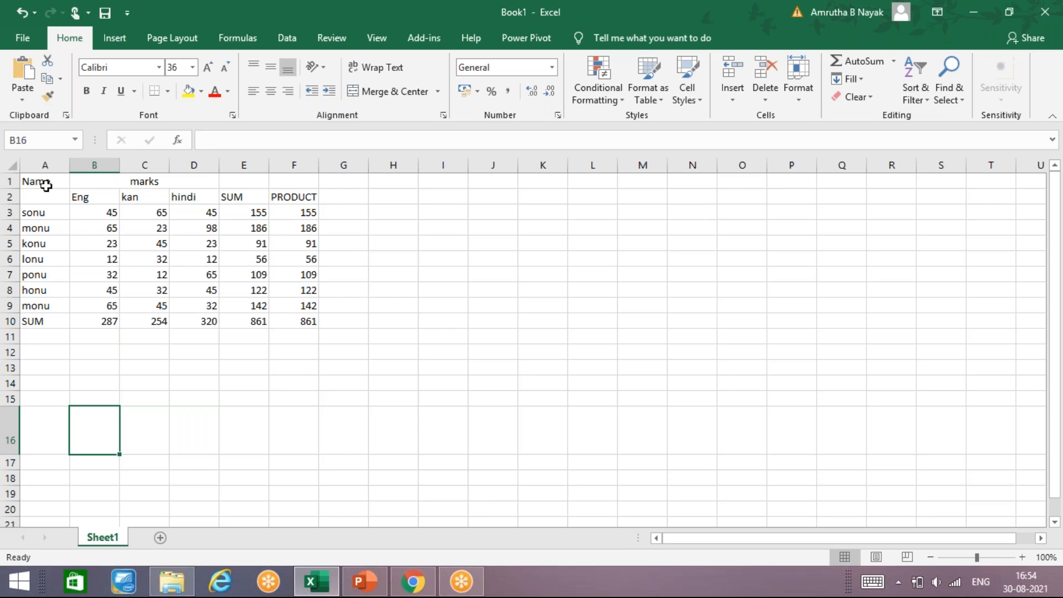
# Copy the names and Eng marks block A2:B9 and paste it into A1 of a new sheet, Sheet2
pyautogui.moveTo(50, 202); pyautogui.dragTo(93, 295)
pyautogui.hotkey('ctrl', 'c')
pyautogui.click(163, 535)
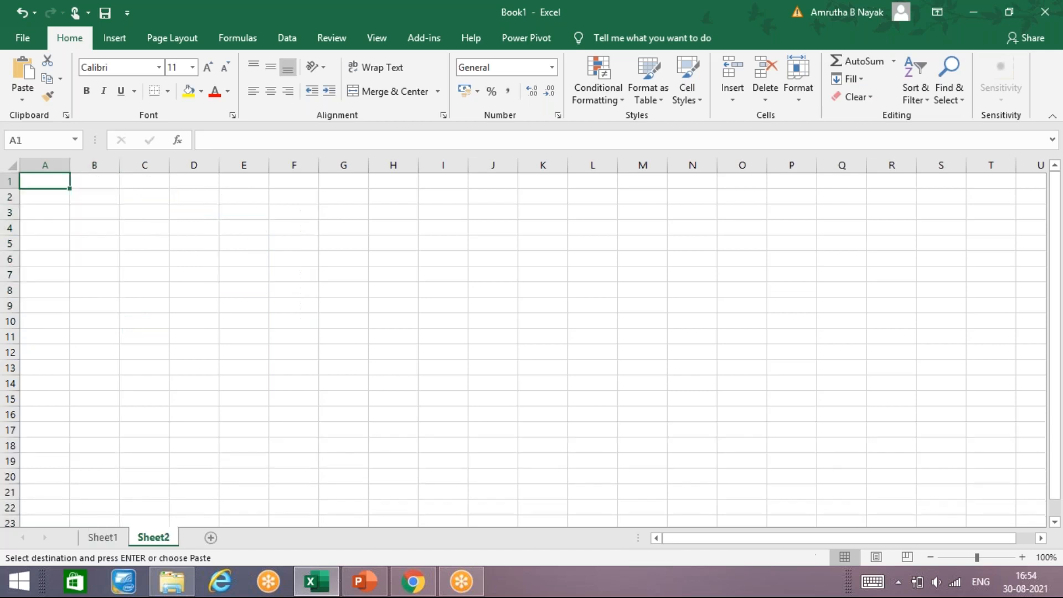
pyautogui.hotkey('ctrl', 'v')
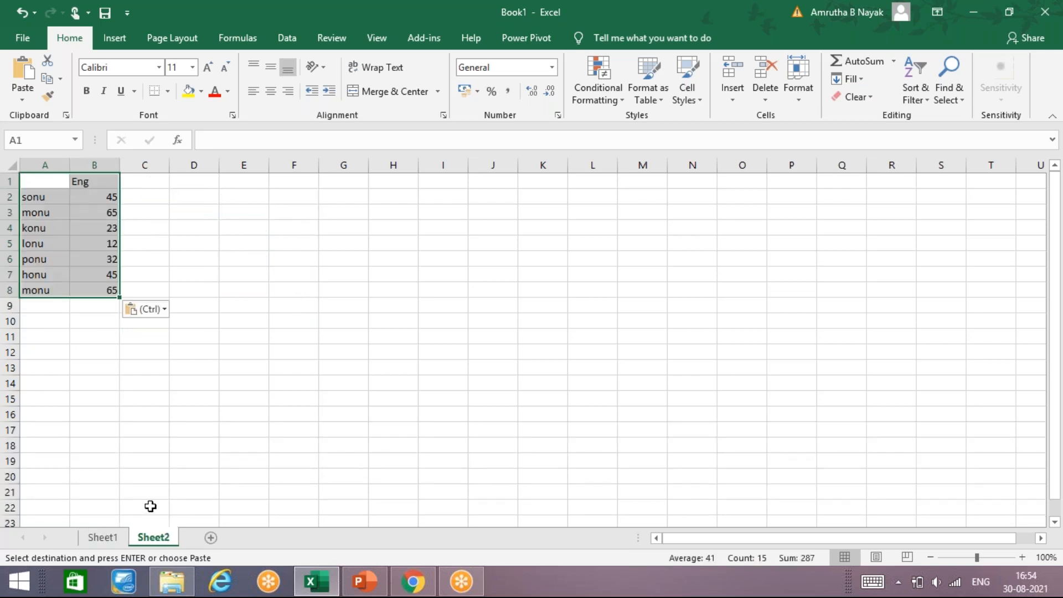
# Add the headings NAMES in A1 and MARKS in B1
pyautogui.click(116, 332)
pyautogui.click(51, 195)
pyautogui.click(51, 180)
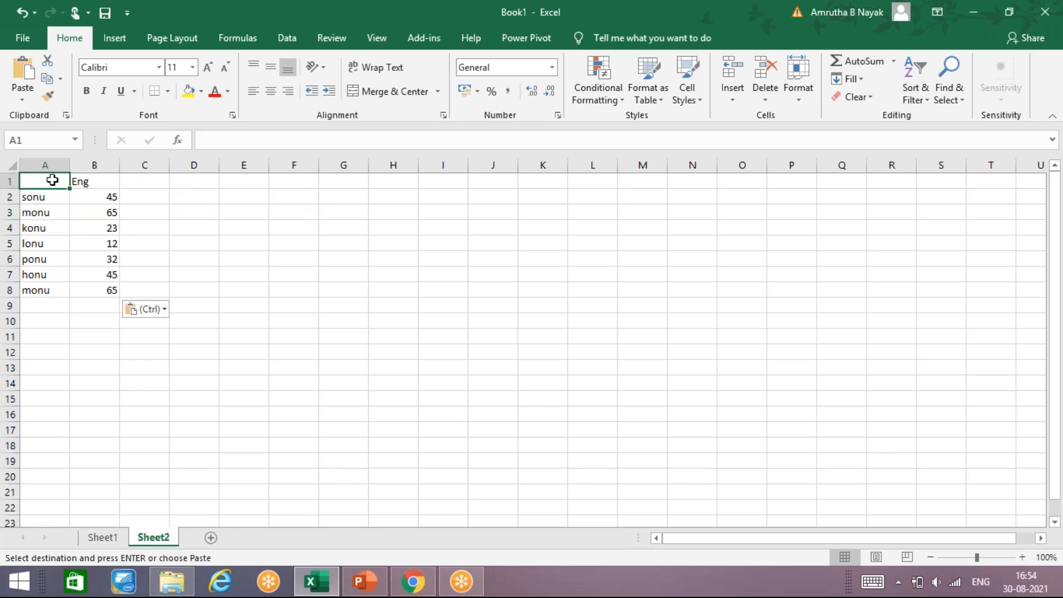
pyautogui.write('NAMES')
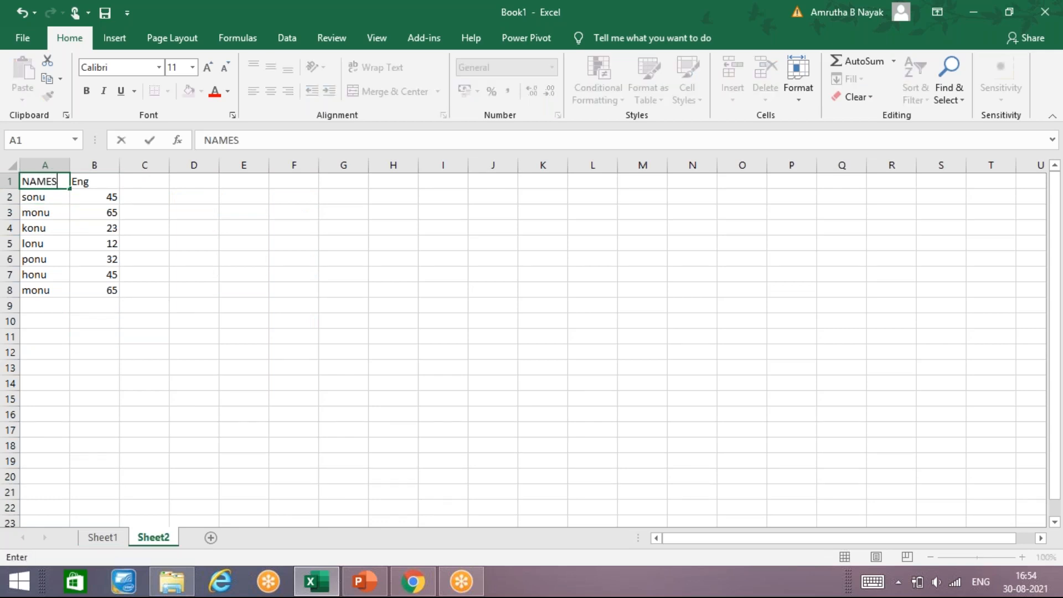
pyautogui.press('Tab')
pyautogui.write('MARKS')
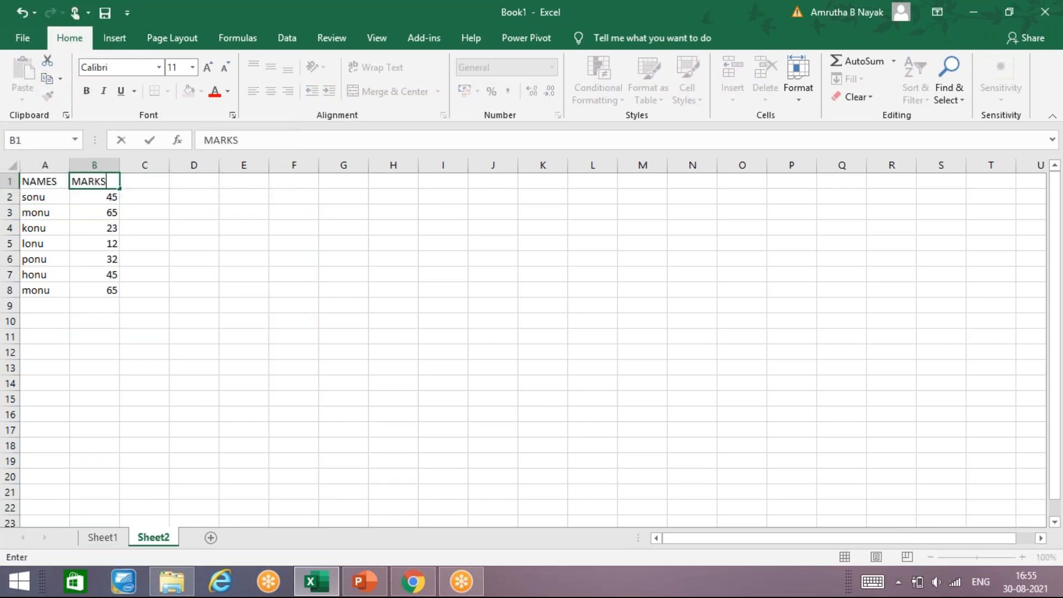
pyautogui.press('Down')
pyautogui.press('Right')
pyautogui.press('Down')
pyautogui.press('Down')
pyautogui.press('Down')
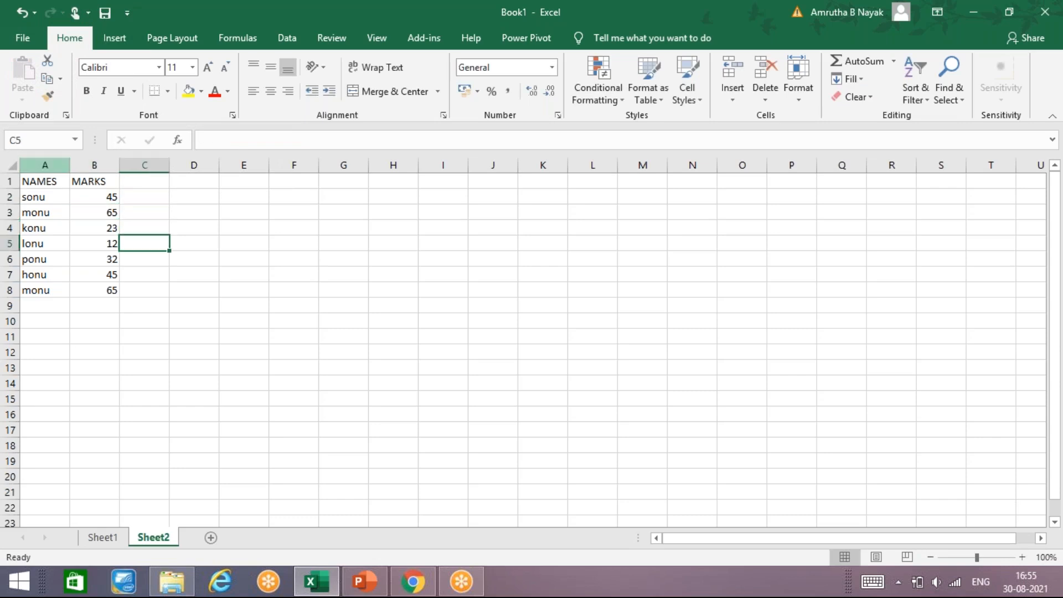
pyautogui.press('Down')
pyautogui.press('Right')
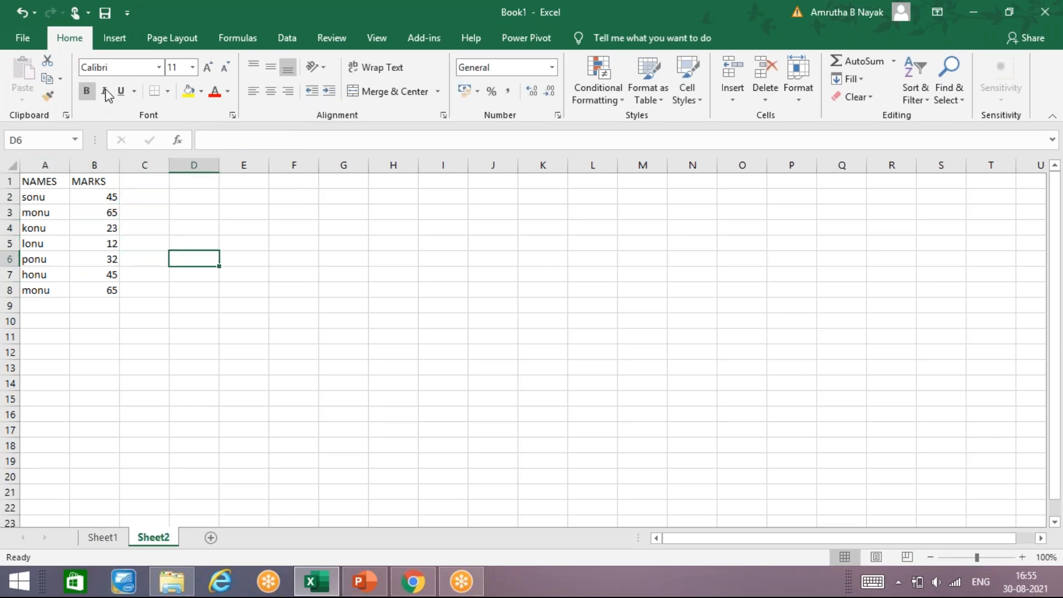
pyautogui.click(209, 69)
pyautogui.click(209, 69)
pyautogui.click(208, 69)
pyautogui.click(209, 70)
pyautogui.hotkey('ctrl', 'z')
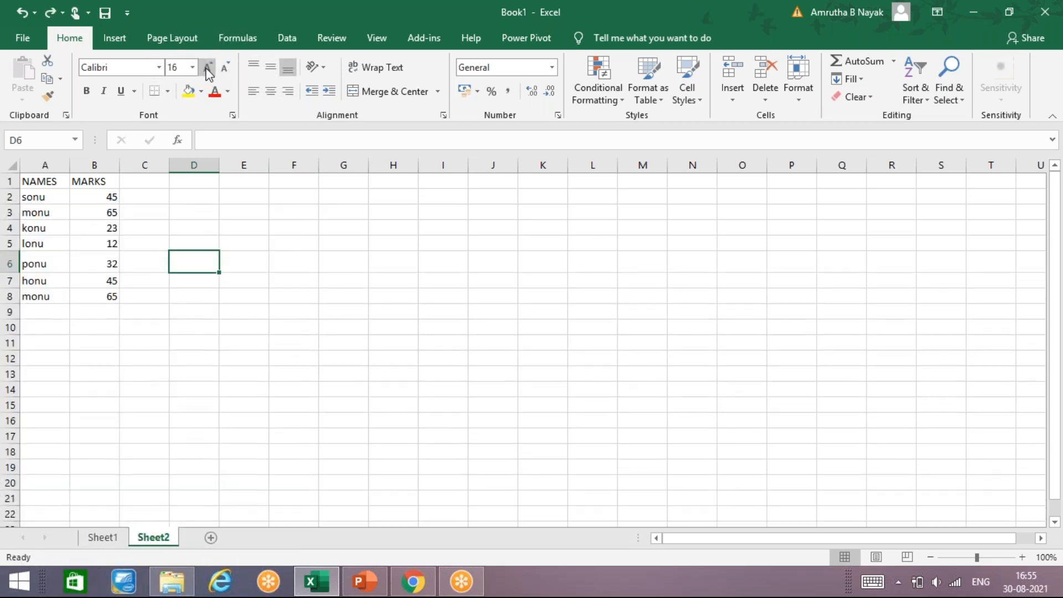
pyautogui.hotkey('ctrl', 'z')
pyautogui.hotkey('ctrl', 'z')
# Increase the font size of D15 to 22
pyautogui.click(194, 400)
pyautogui.click(208, 67)
pyautogui.click(209, 67)
pyautogui.click(208, 68)
pyautogui.click(209, 68)
pyautogui.click(209, 67)
pyautogui.click(209, 68)
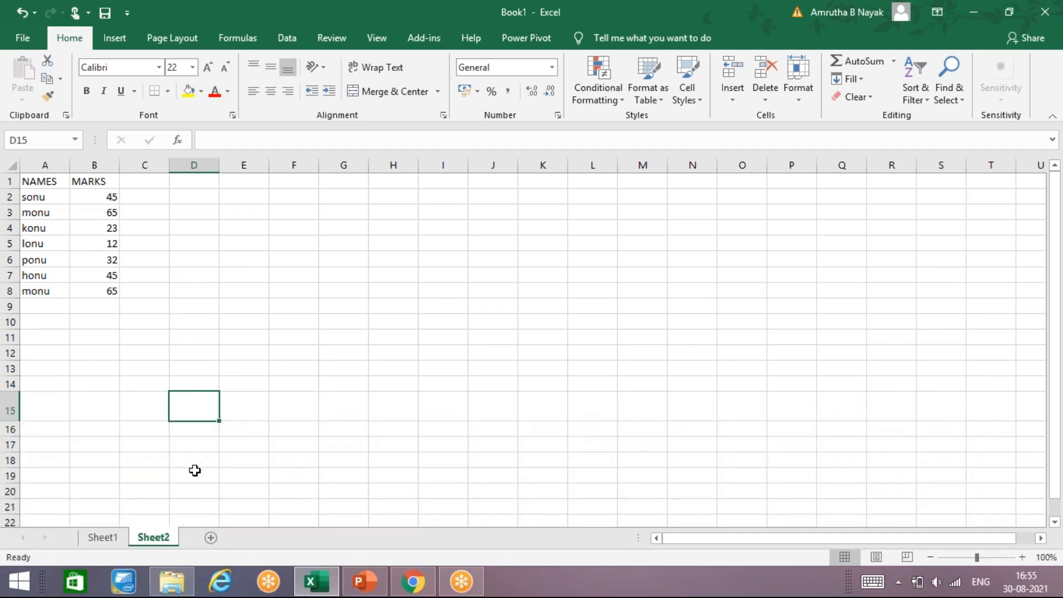
# Enter =MAX(B2:B8) in D15 to find the highest mark
pyautogui.write('=')
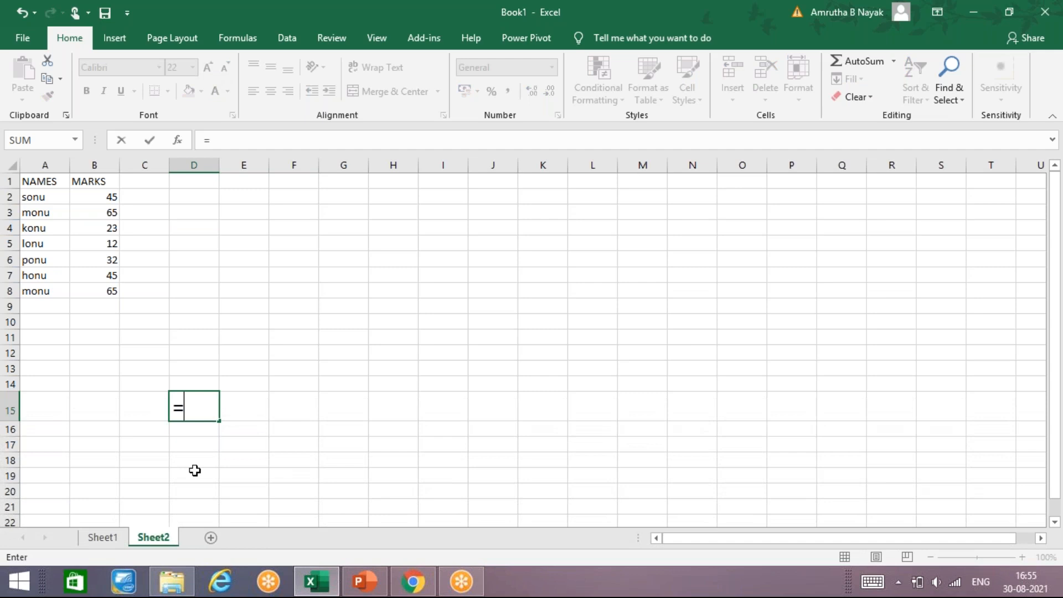
pyautogui.write('AV')
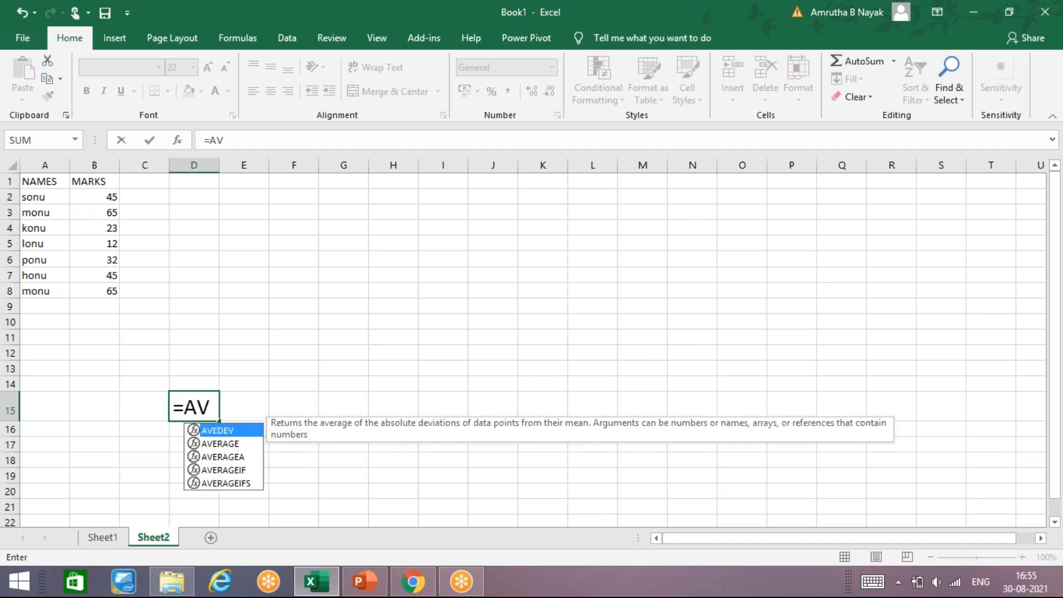
pyautogui.press('BackSpace')
pyautogui.press('BackSpace')
pyautogui.write('M')
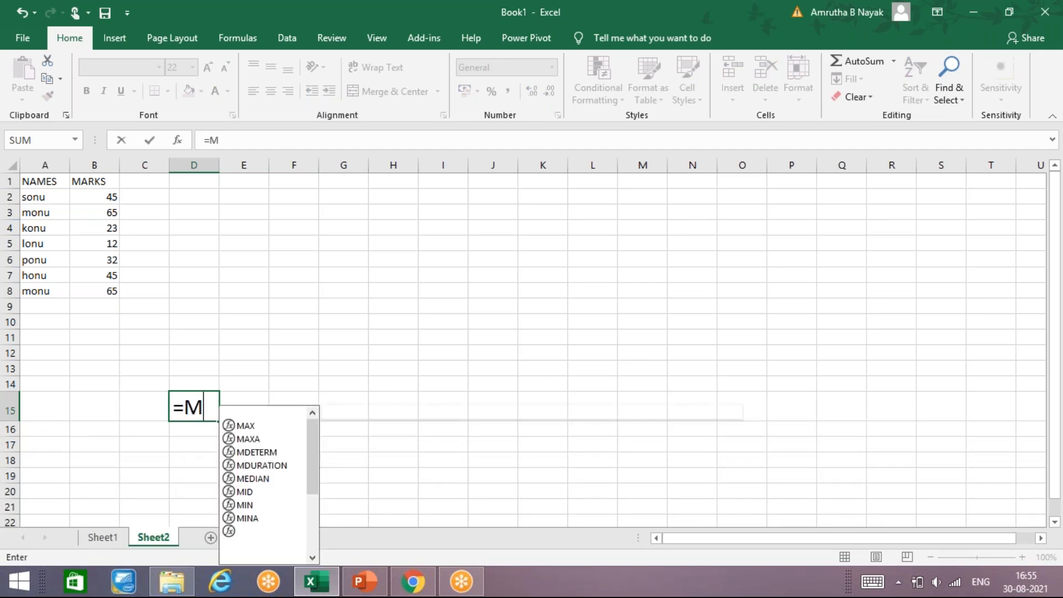
pyautogui.write('AX')
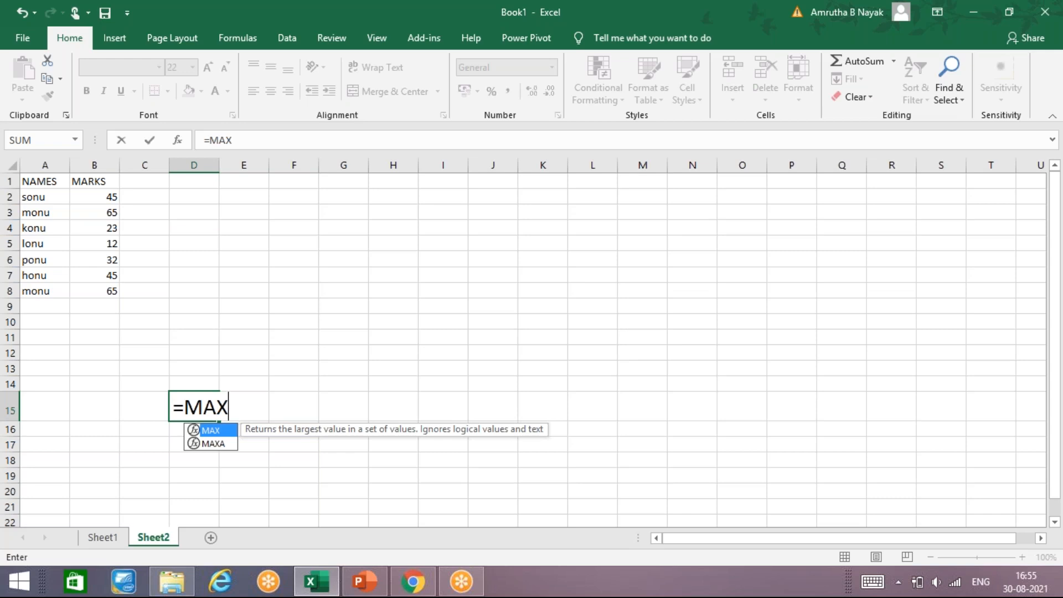
pyautogui.write('(')
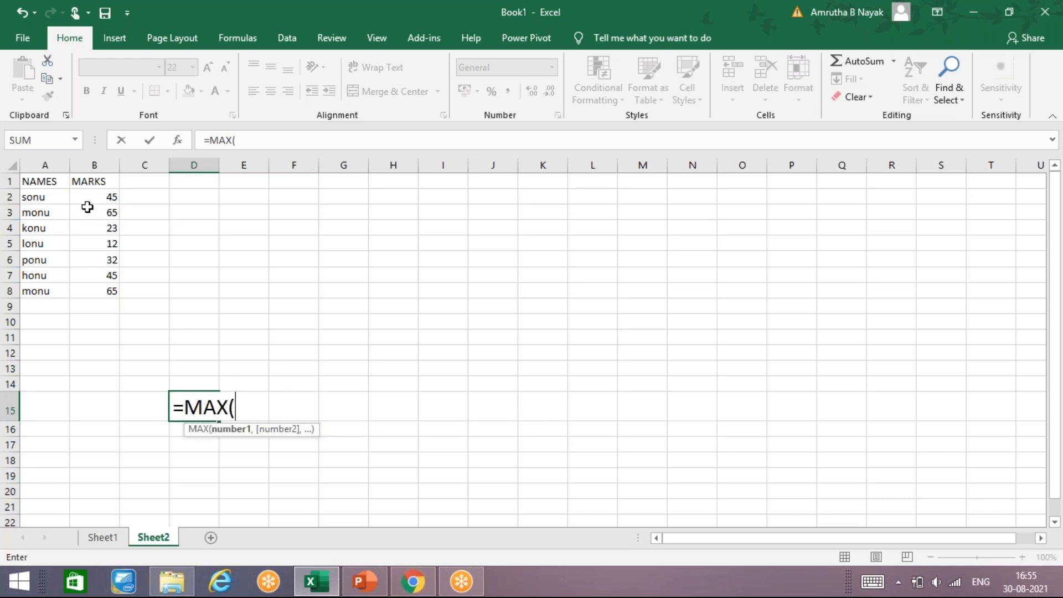
pyautogui.moveTo(87, 197); pyautogui.dragTo(95, 293)
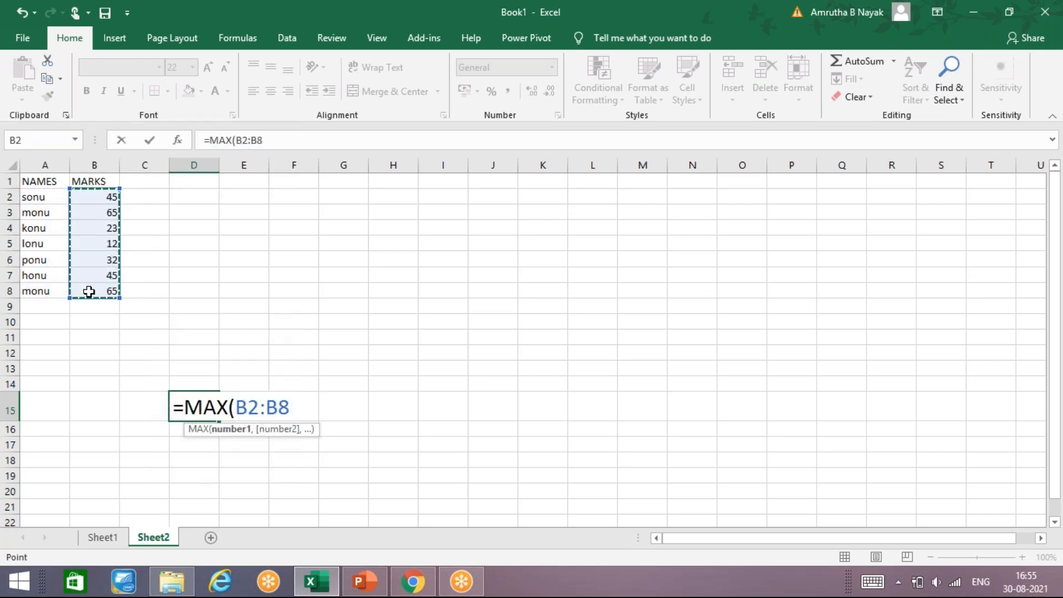
pyautogui.press('Return')
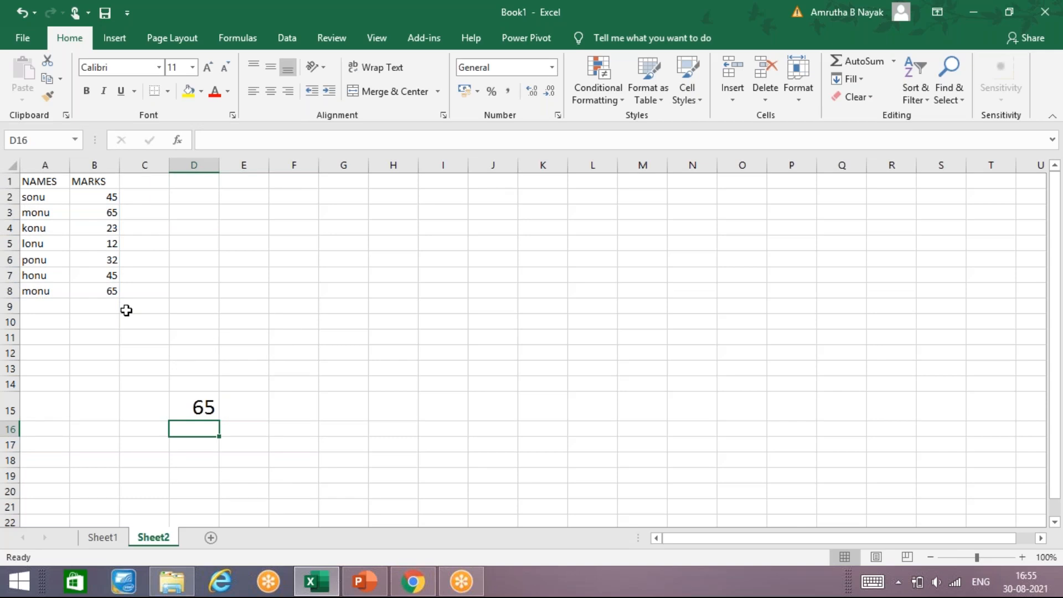
# Enter =MIN(B2:B8) in E15 to find the lowest mark
pyautogui.press('Up')
pyautogui.press('Right')
pyautogui.write('=')
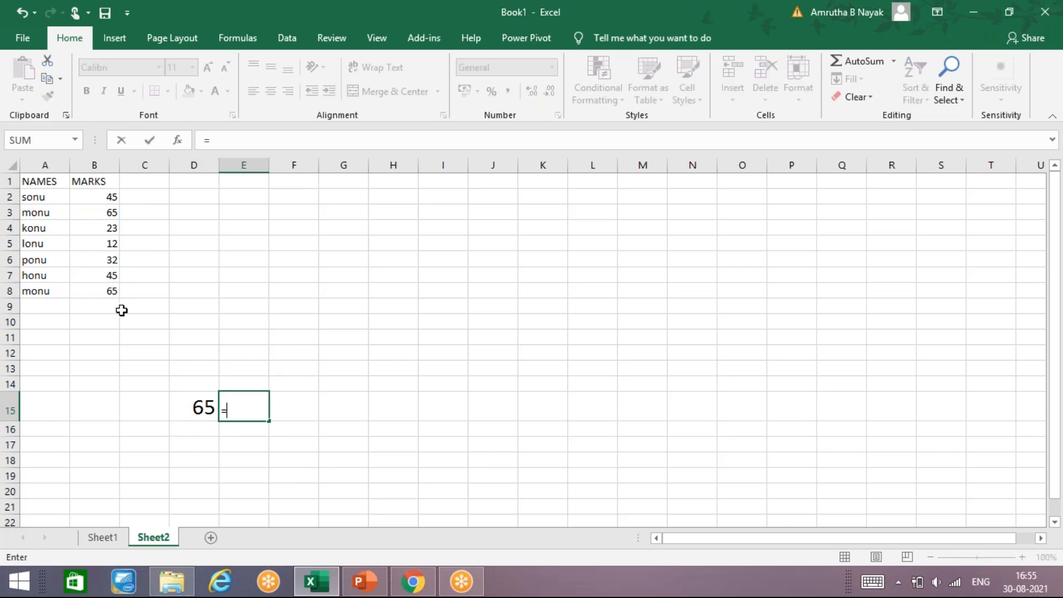
pyautogui.write('MI')
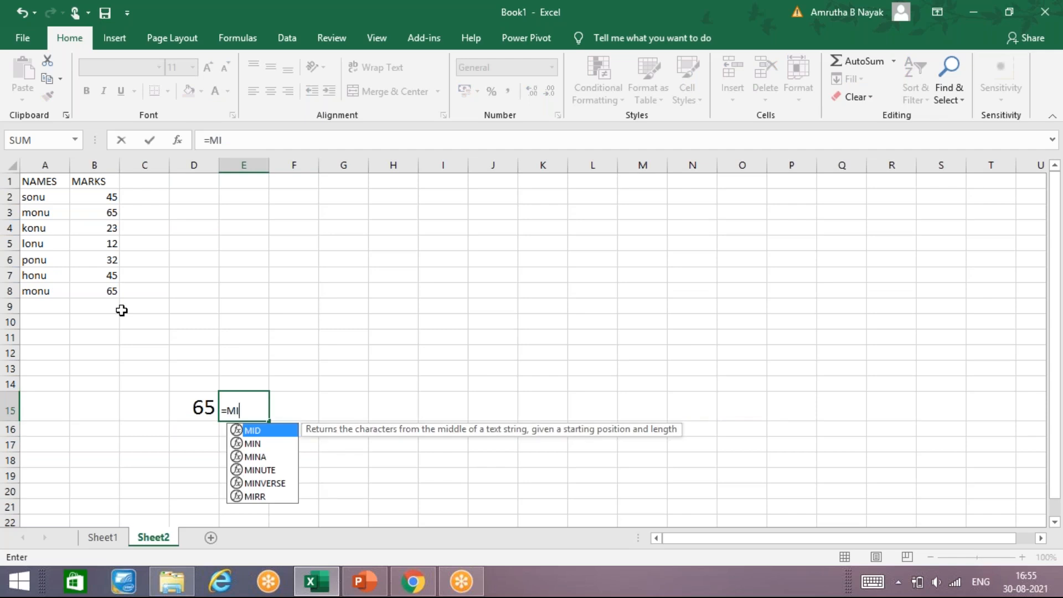
pyautogui.write('N(')
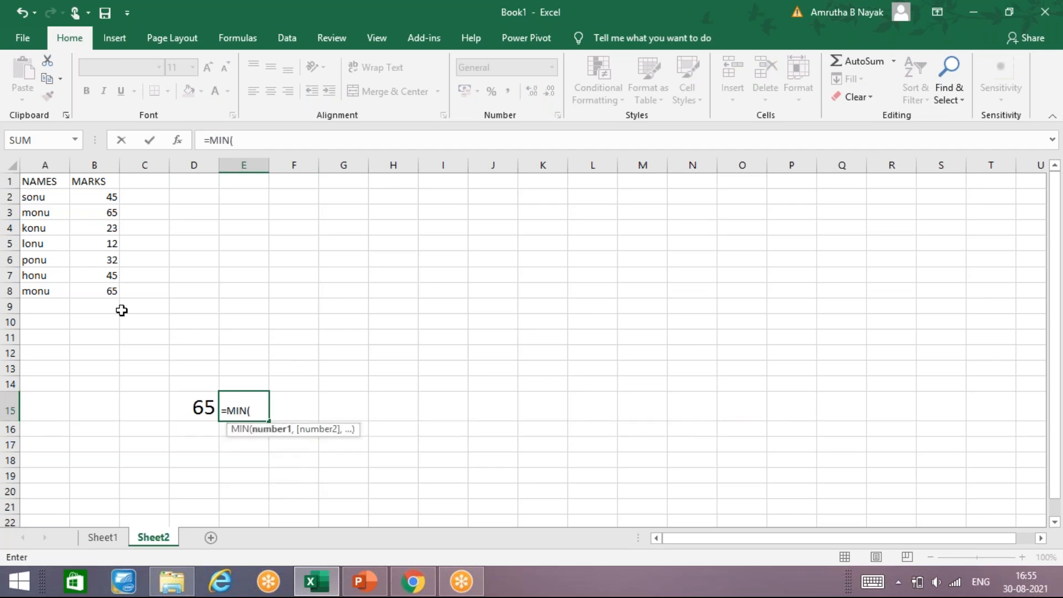
pyautogui.moveTo(102, 201); pyautogui.dragTo(111, 290)
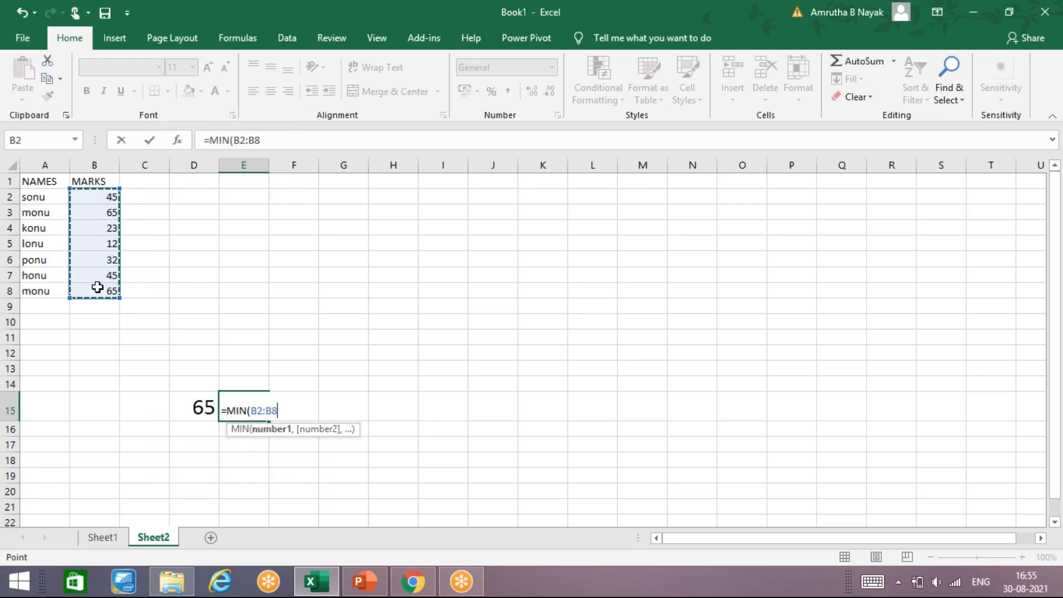
pyautogui.press('Return')
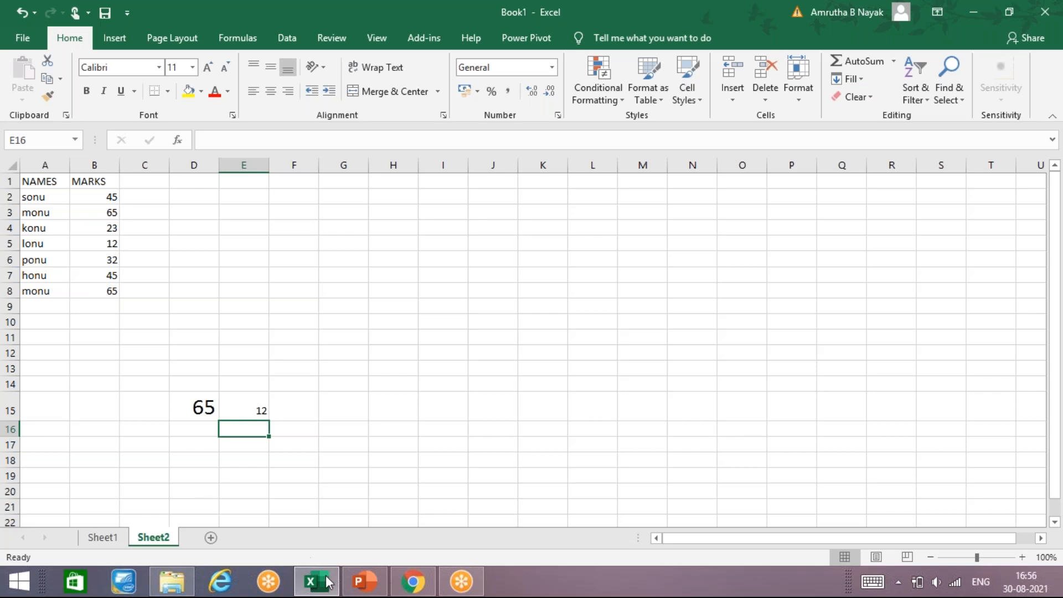
# Switch to the EXCEL NOTES presentation and page through the slides on mathematical functions up to MAXIMUM and MINIMUM
pyautogui.click(350, 585)
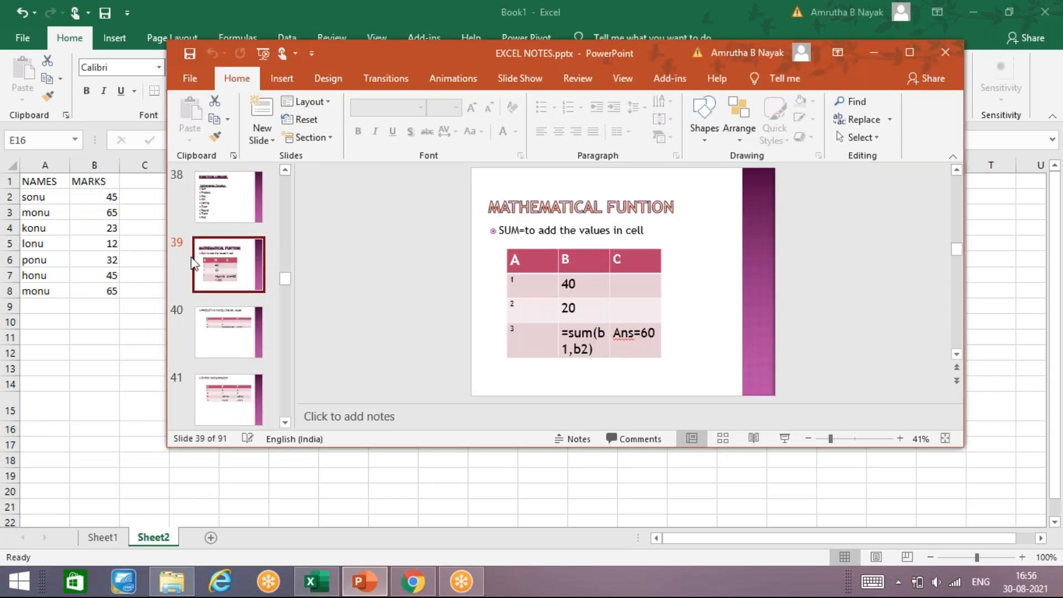
pyautogui.click(922, 50)
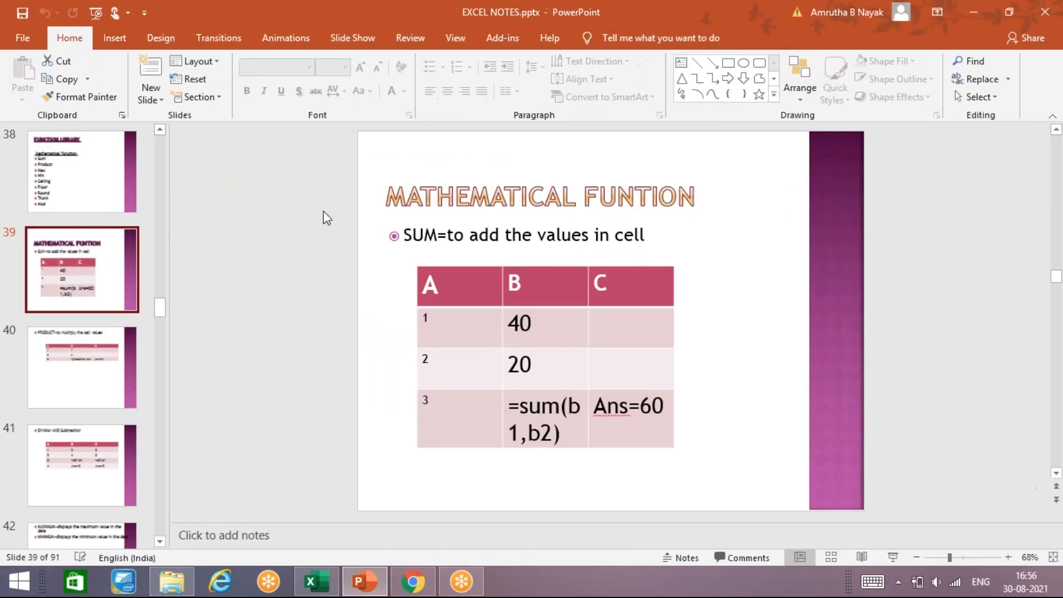
pyautogui.press('pagedown')
pyautogui.press('pagedown')
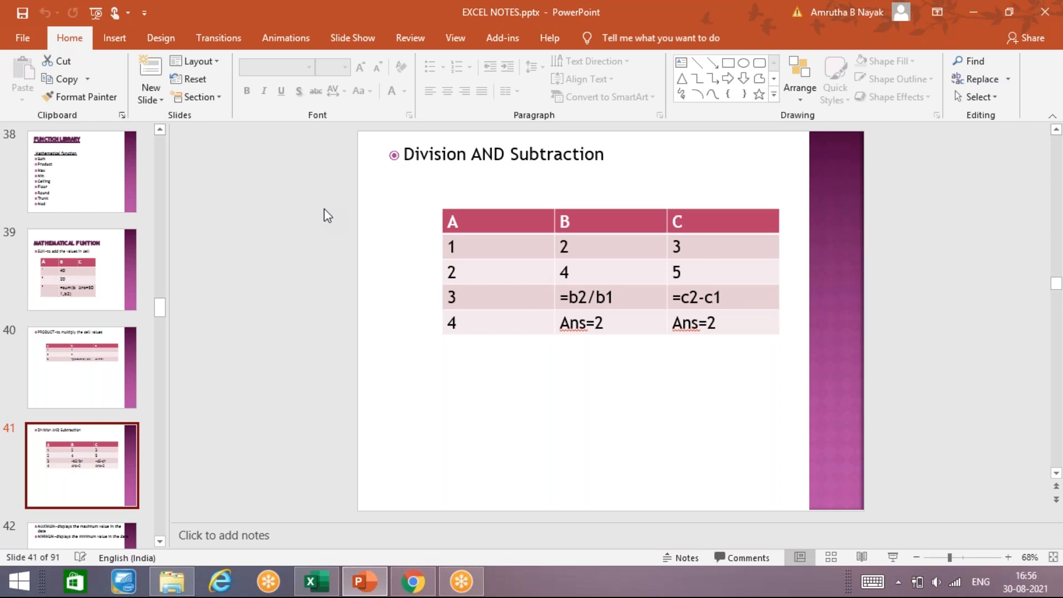
pyautogui.press('pagedown')
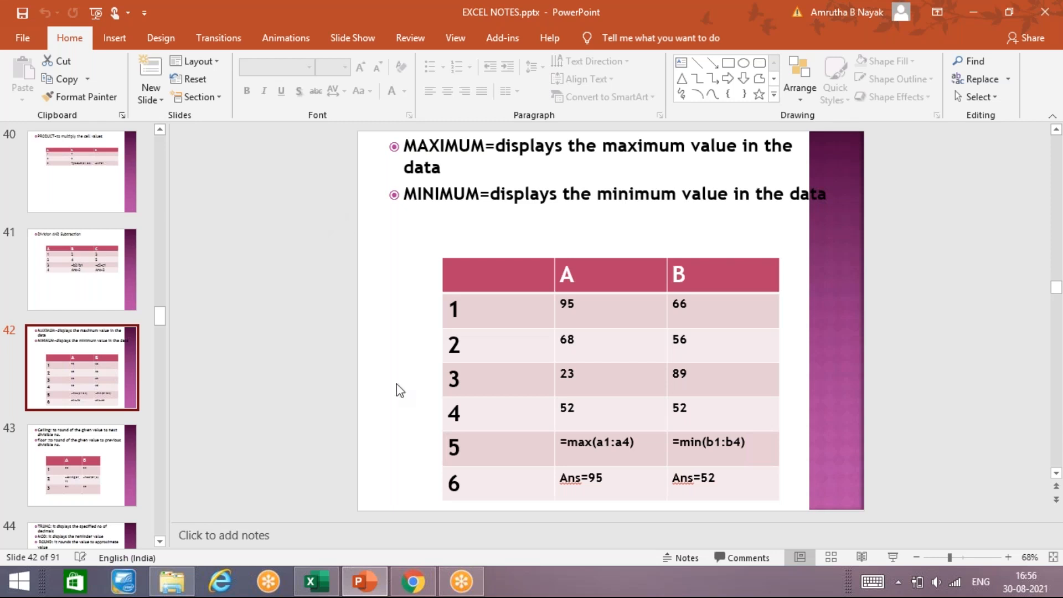
# Return to Sheet1 in Excel and add the heading MAX in G2
pyautogui.click(331, 585)
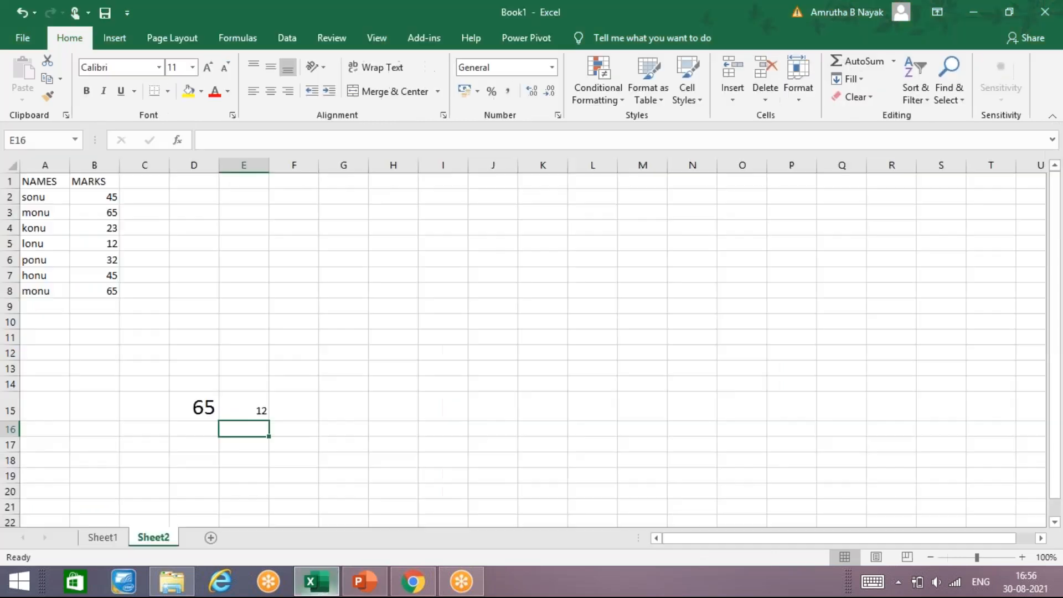
pyautogui.click(104, 540)
pyautogui.click(323, 201)
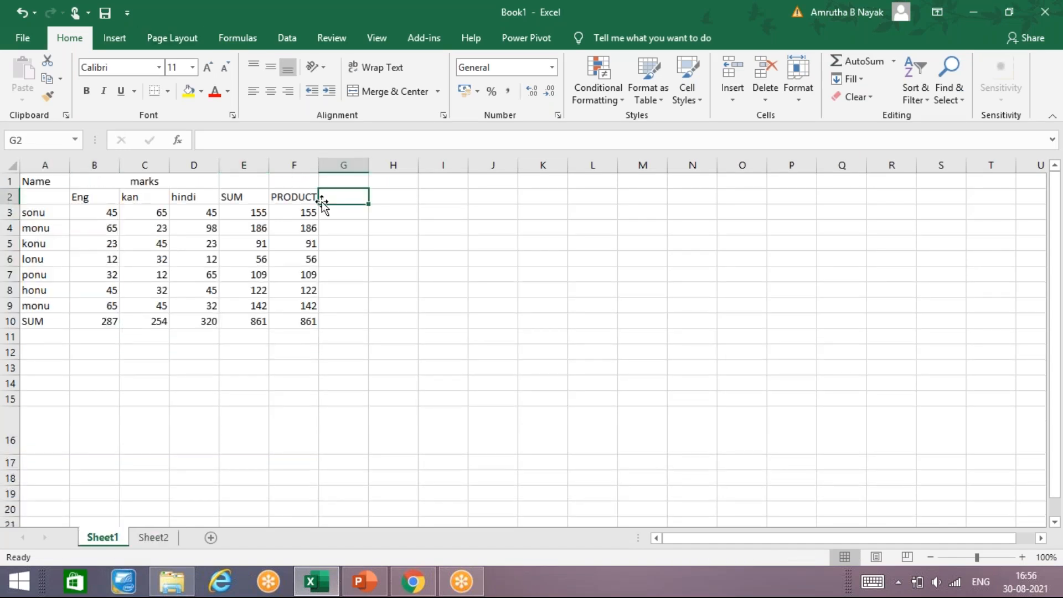
pyautogui.write('MAX')
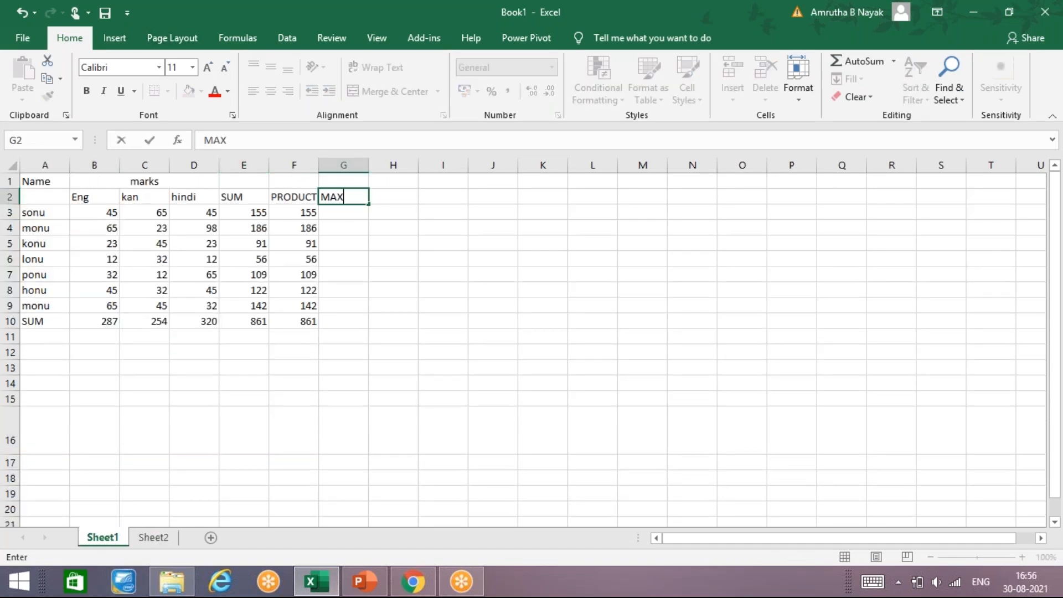
pyautogui.press('Return')
# Enter =MAX(B3:D3) in G3 to find sonu's highest mark
pyautogui.write('=')
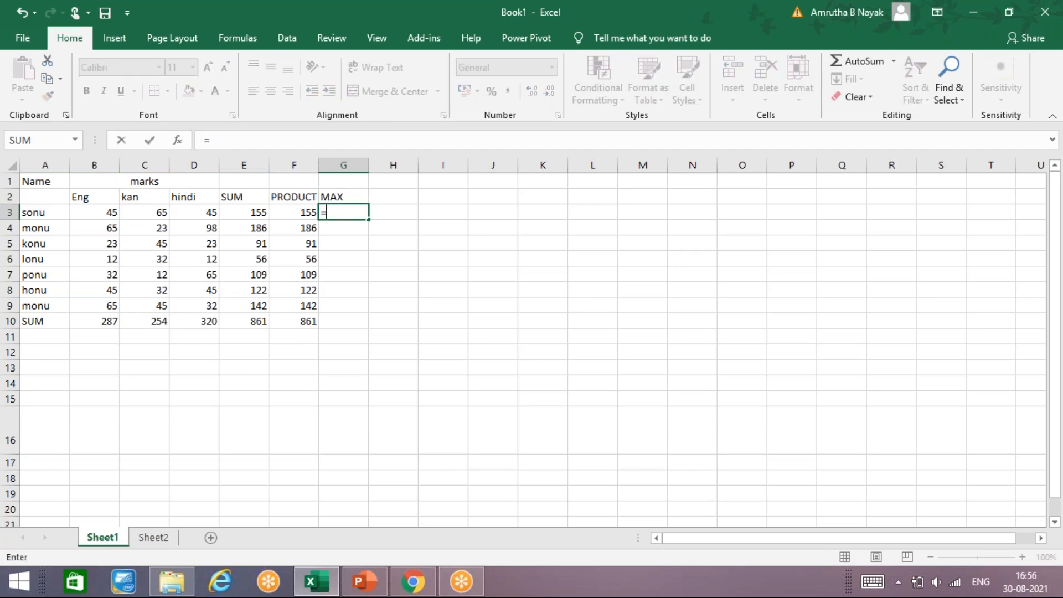
pyautogui.write('MAX(')
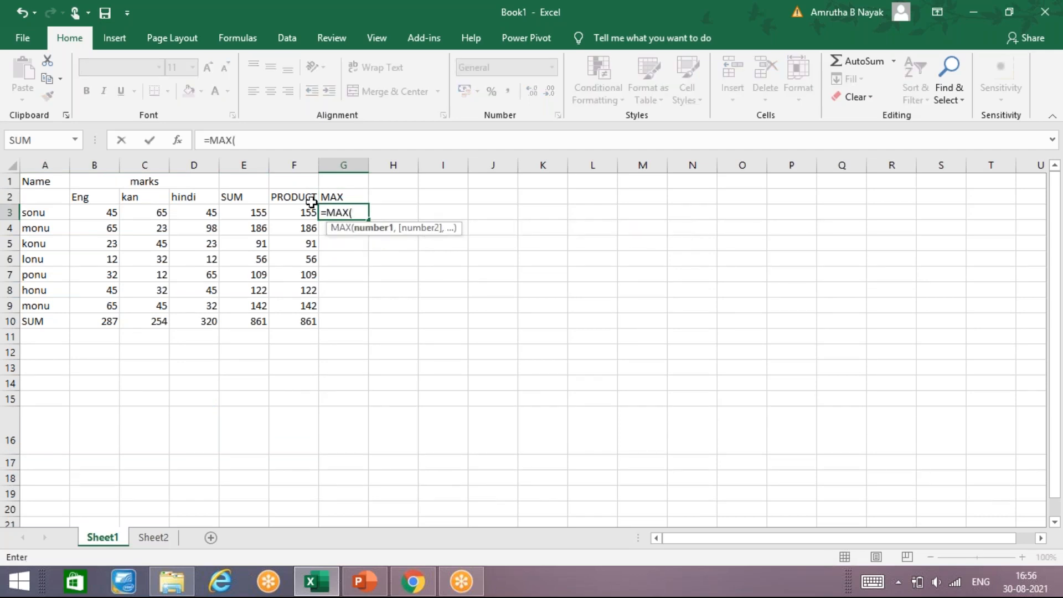
pyautogui.moveTo(225, 217)
pyautogui.mouseDown()
pyautogui.moveTo(256, 210)
pyautogui.moveTo(292, 223)
pyautogui.moveTo(211, 213)
pyautogui.mouseUp()
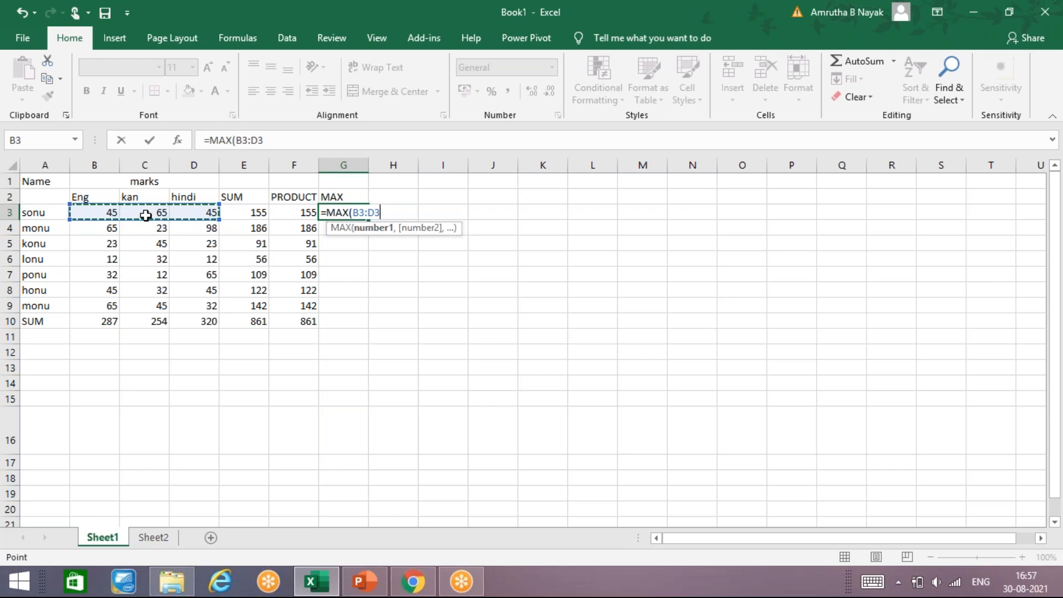
pyautogui.press('Return')
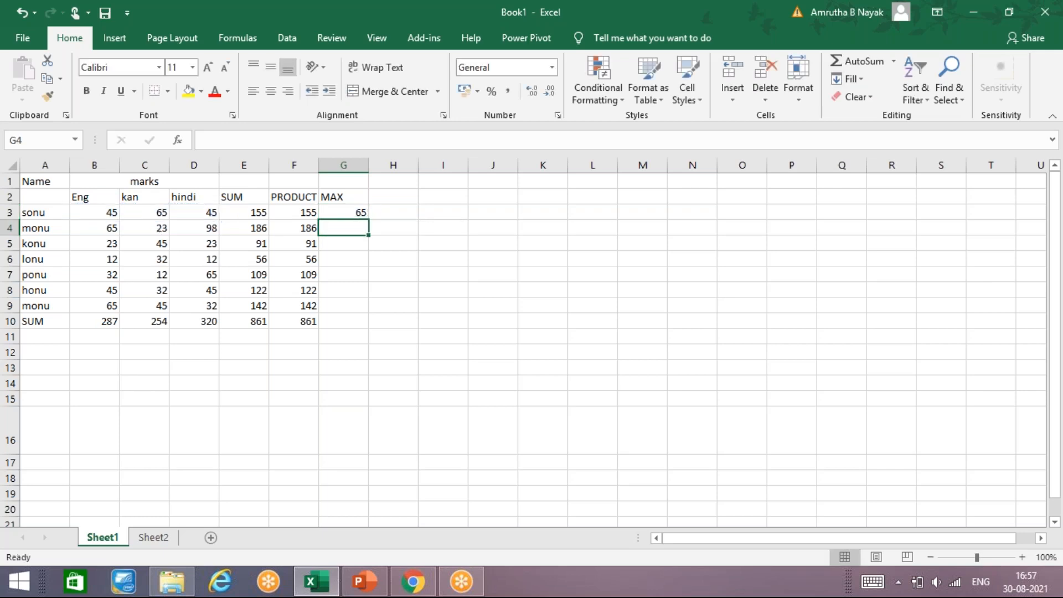
# Change the formula in F3 to =PRODUCT(B3:D3) and fill it down through F10
pyautogui.click(295, 210)
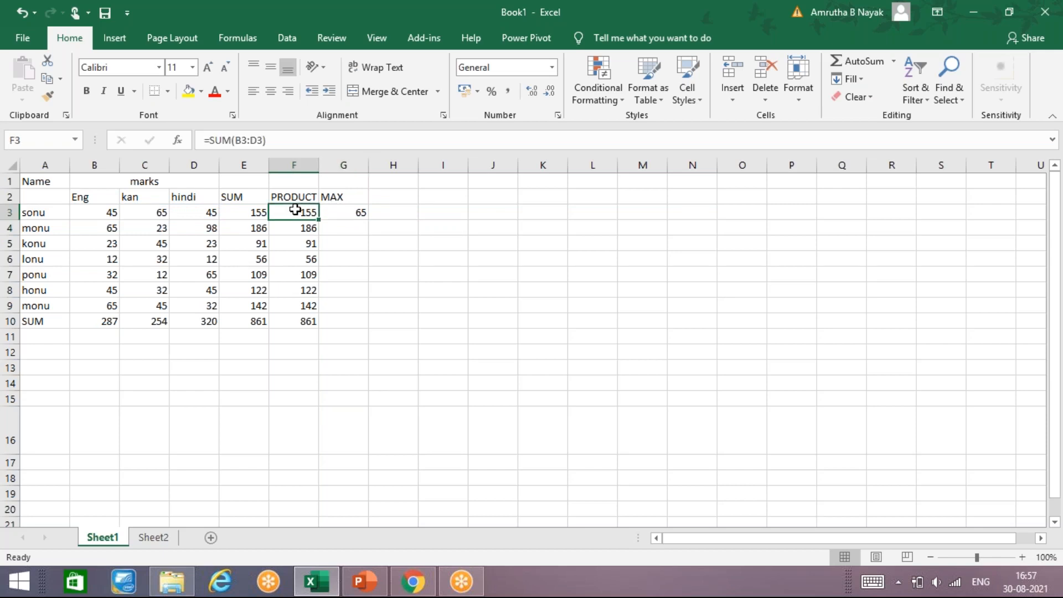
pyautogui.click(232, 140)
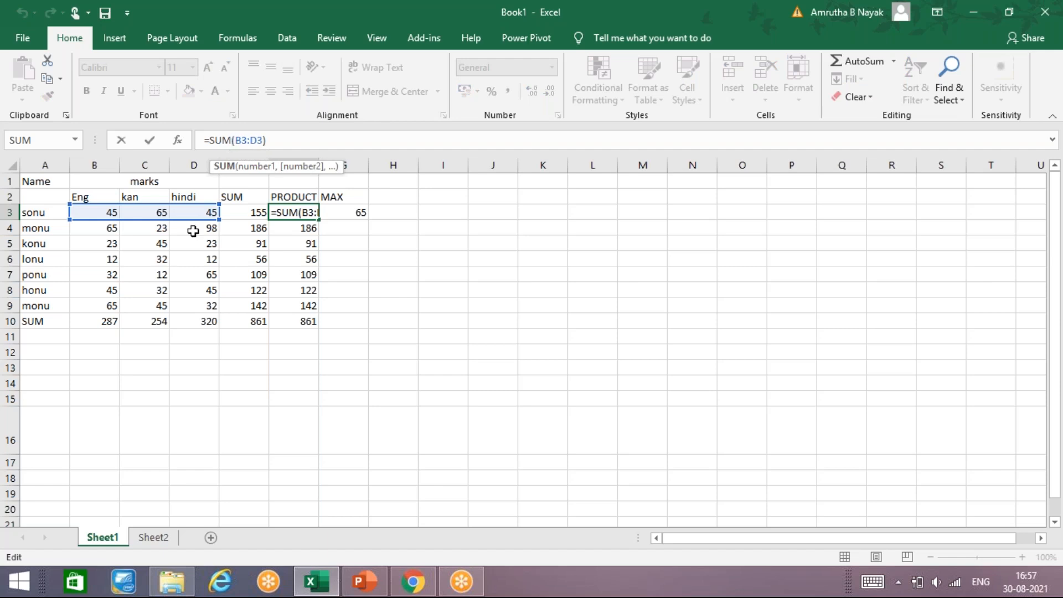
pyautogui.press('BackSpace')
pyautogui.press('BackSpace')
pyautogui.press('BackSpace')
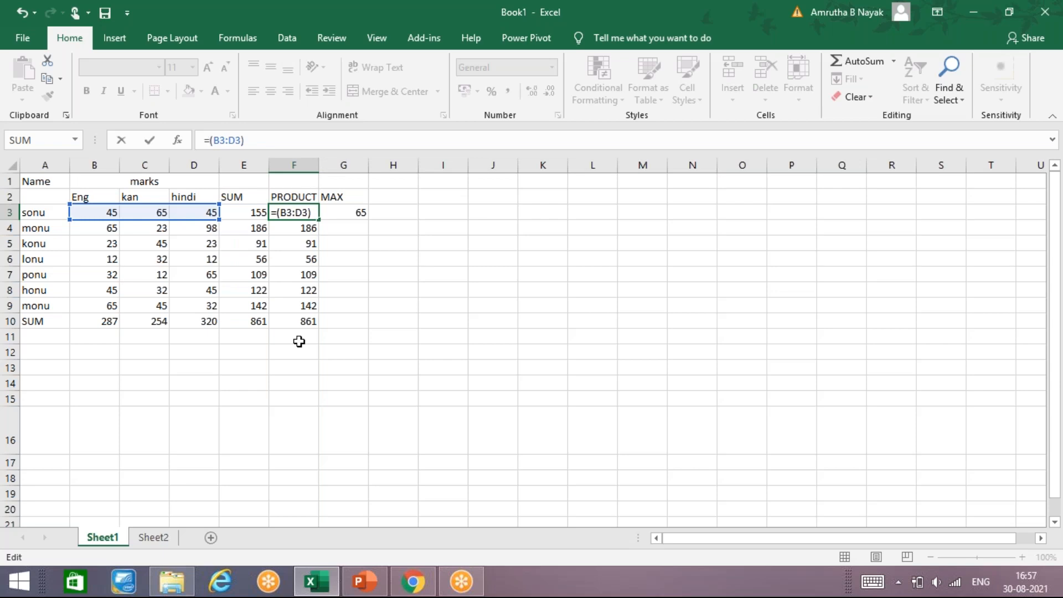
pyautogui.write('PRO')
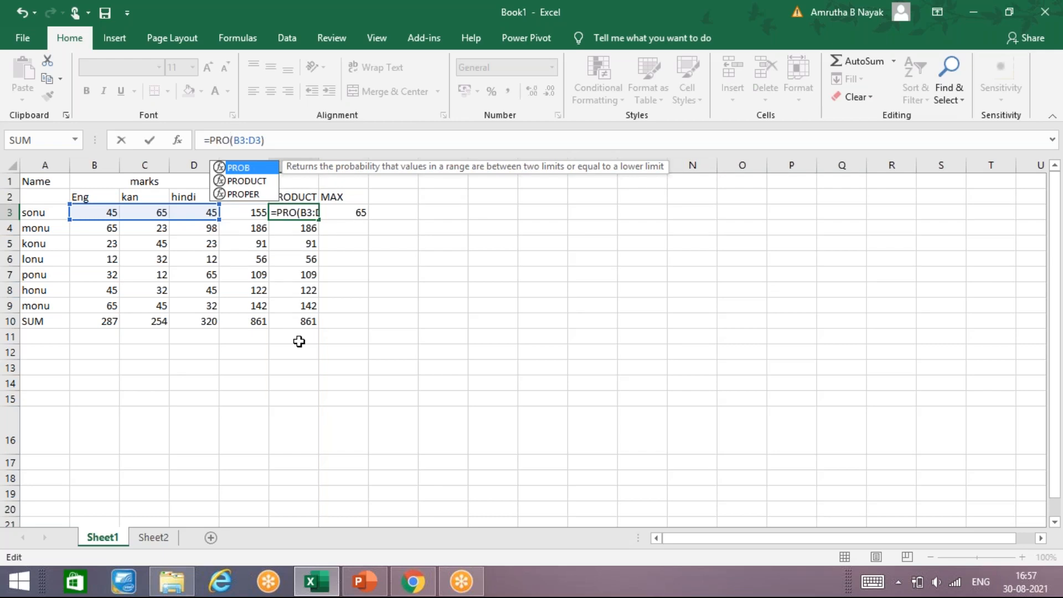
pyautogui.write('DUCT')
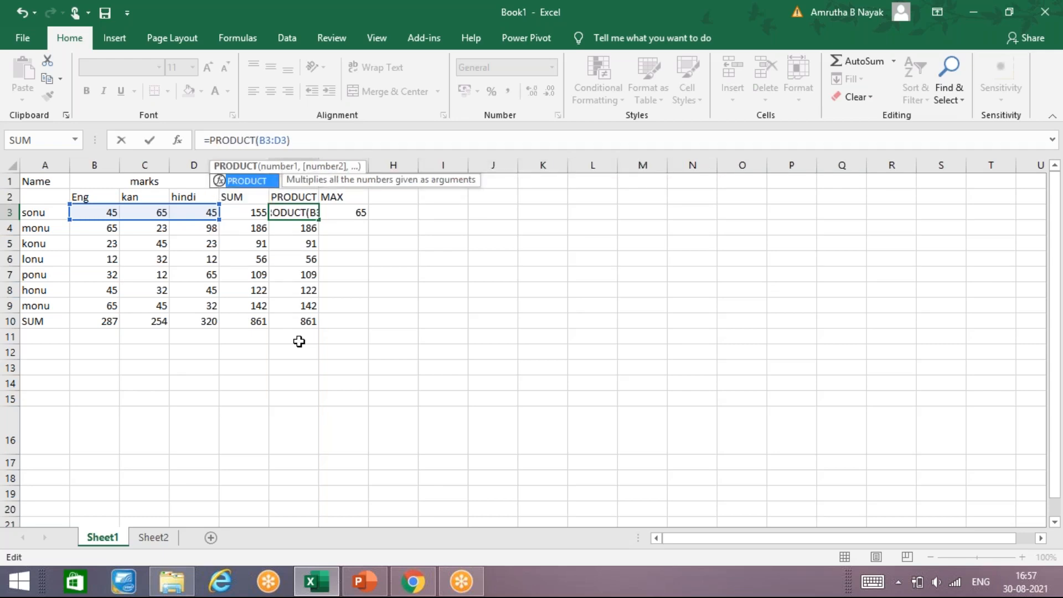
pyautogui.press('Return')
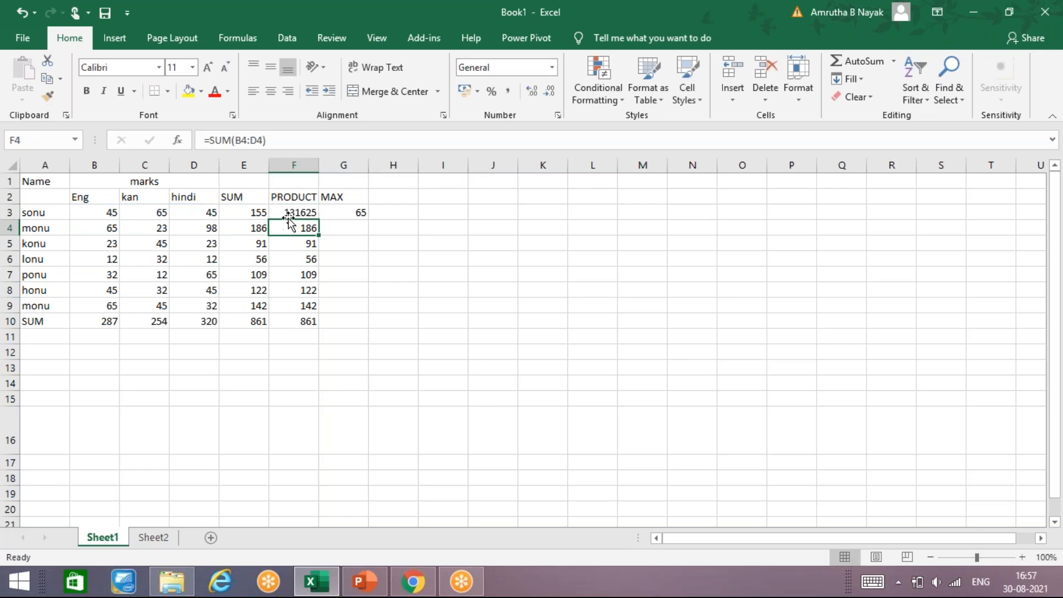
pyautogui.moveTo(294, 209); pyautogui.dragTo(303, 328)
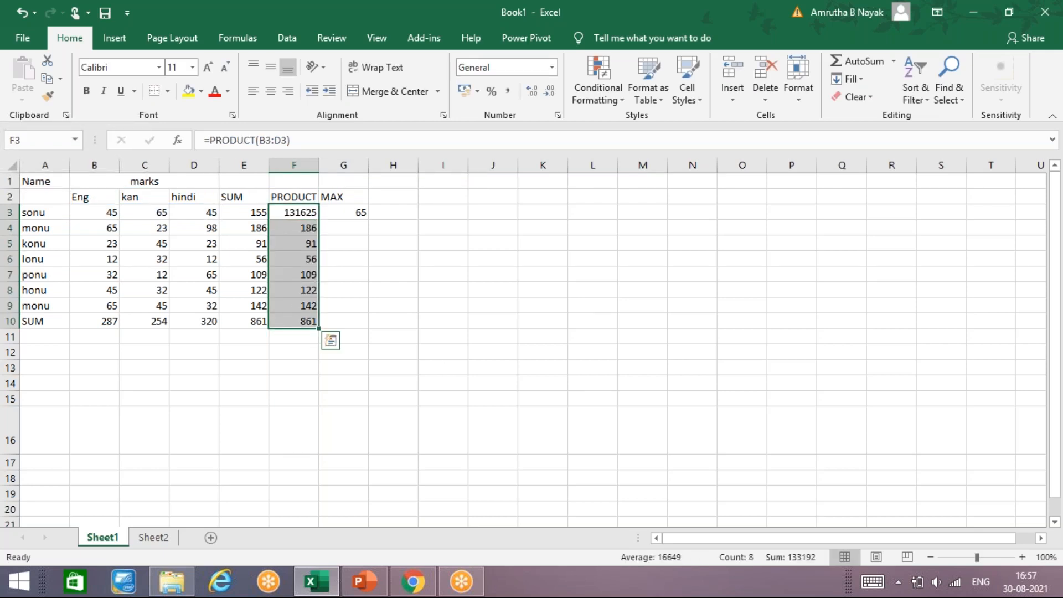
pyautogui.hotkey('ctrl', 'd')
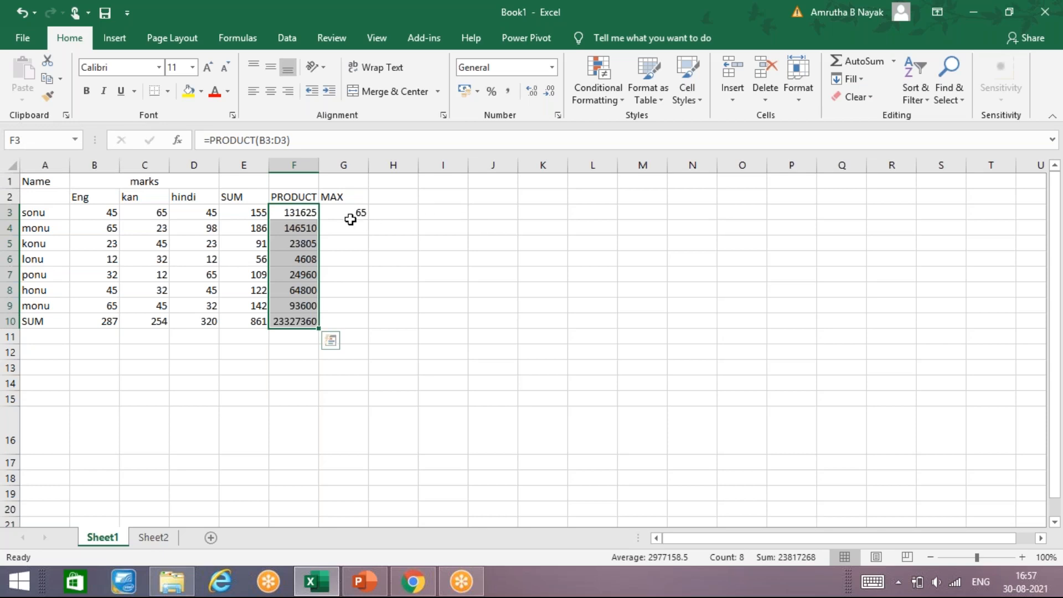
# Fill the MAX formula from G3 down through G10
pyautogui.click(343, 210)
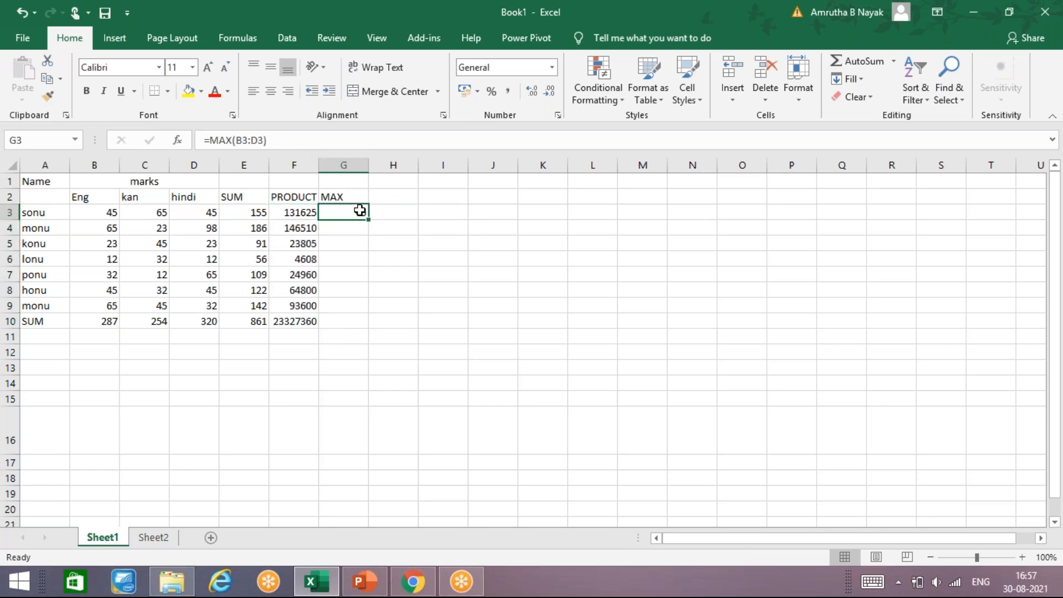
pyautogui.moveTo(360, 211); pyautogui.dragTo(361, 322)
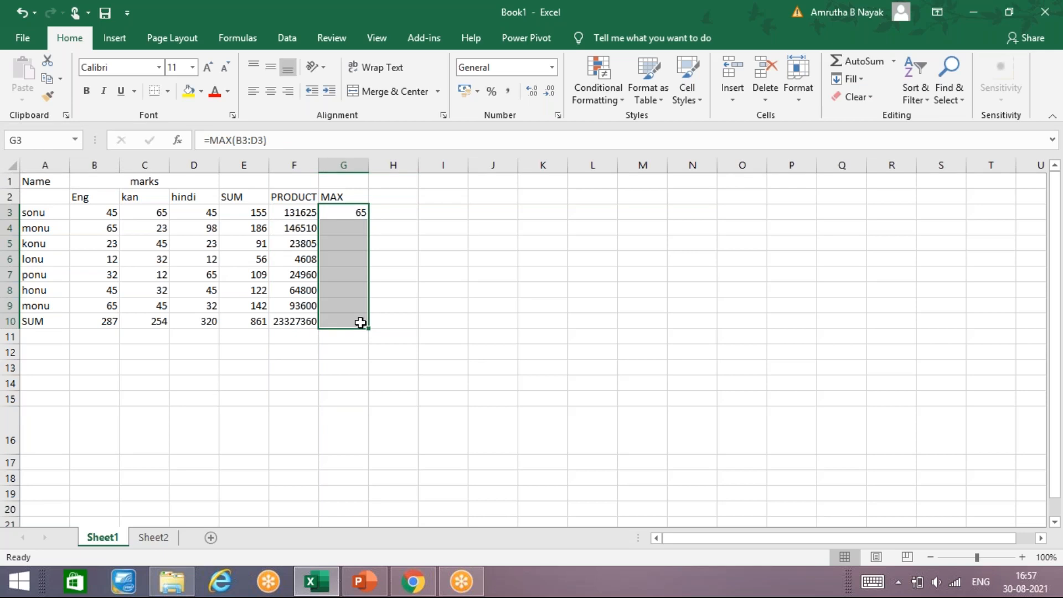
pyautogui.hotkey('ctrl', 'd')
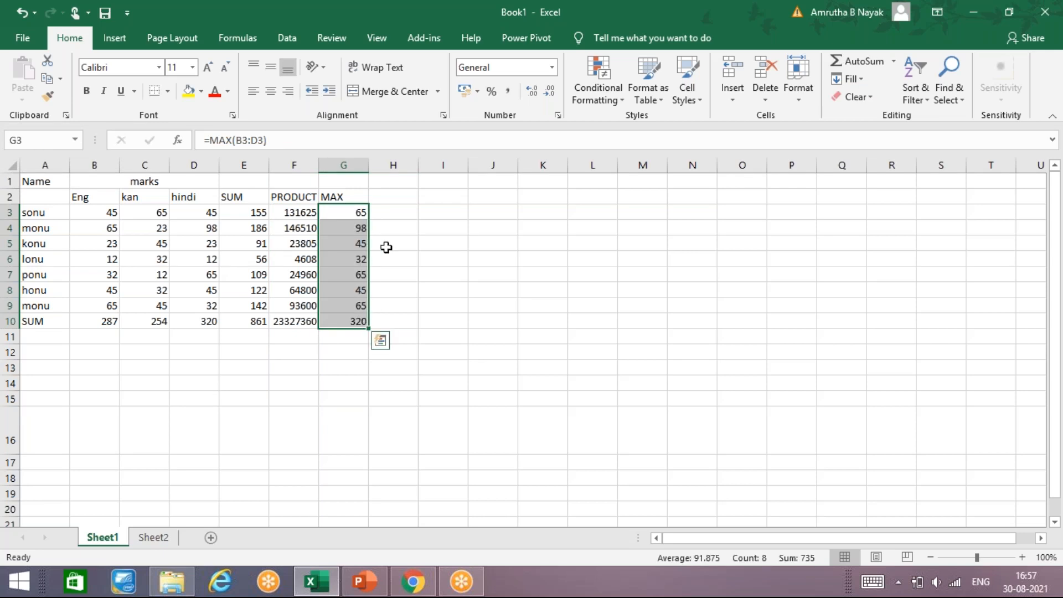
# Add the heading MIN in H2 and enter =MIN(B3:D3) in H3
pyautogui.click(401, 200)
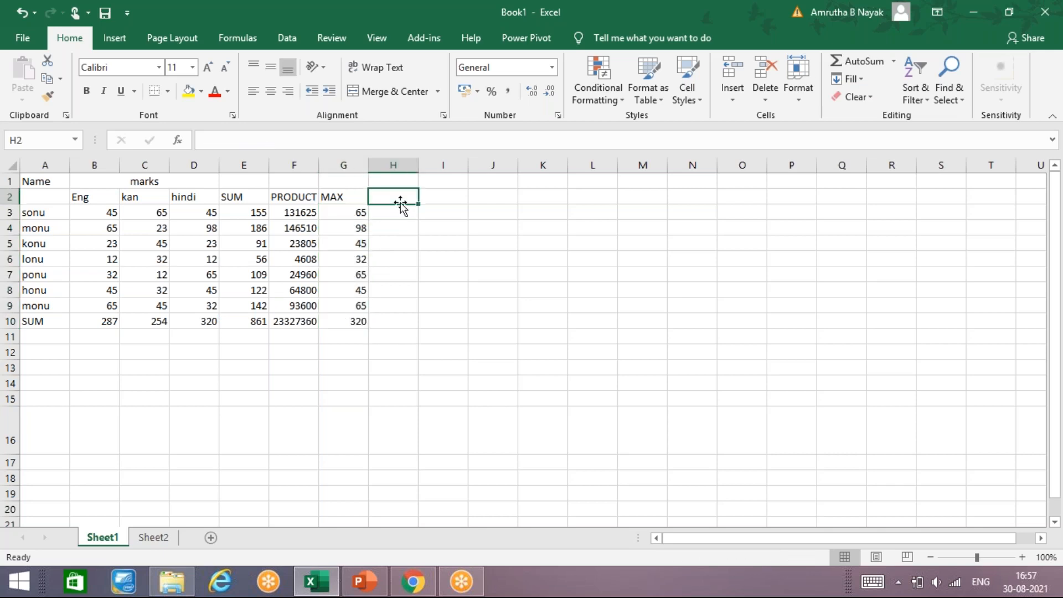
pyautogui.write('MIN')
pyautogui.press('Return')
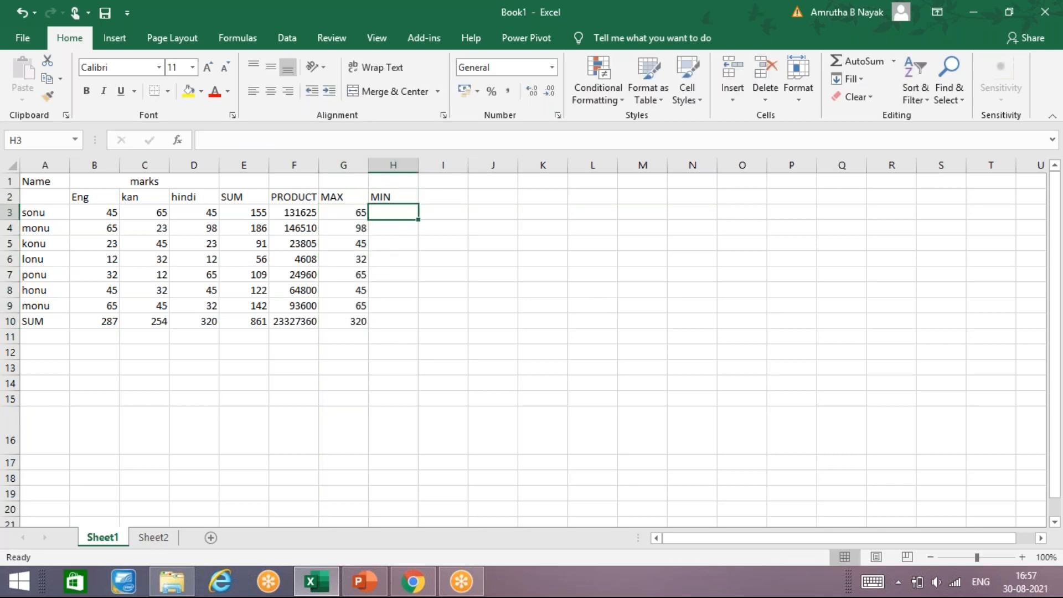
pyautogui.write('=MI')
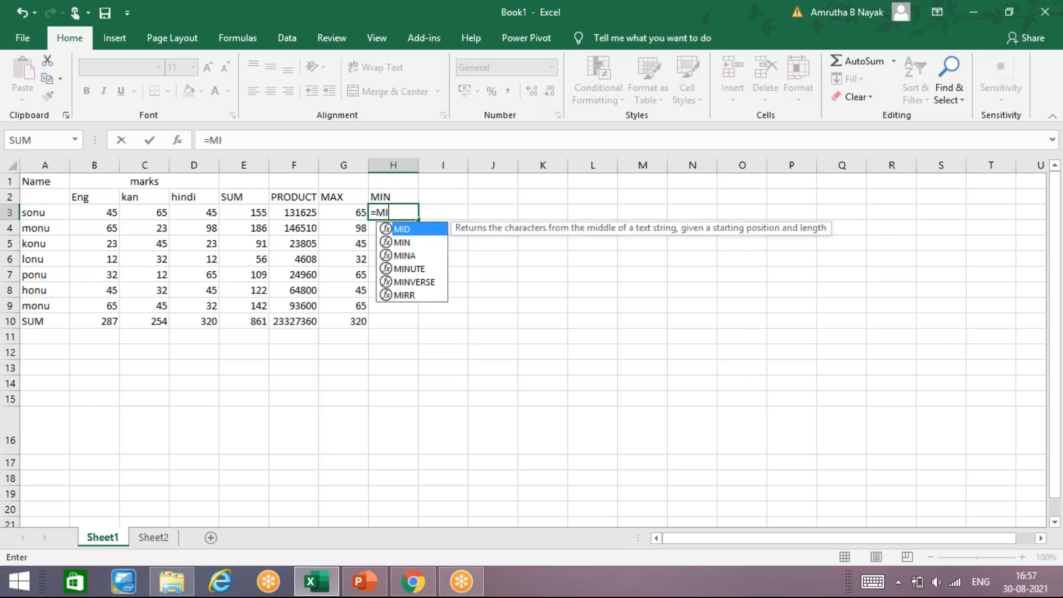
pyautogui.write('N(')
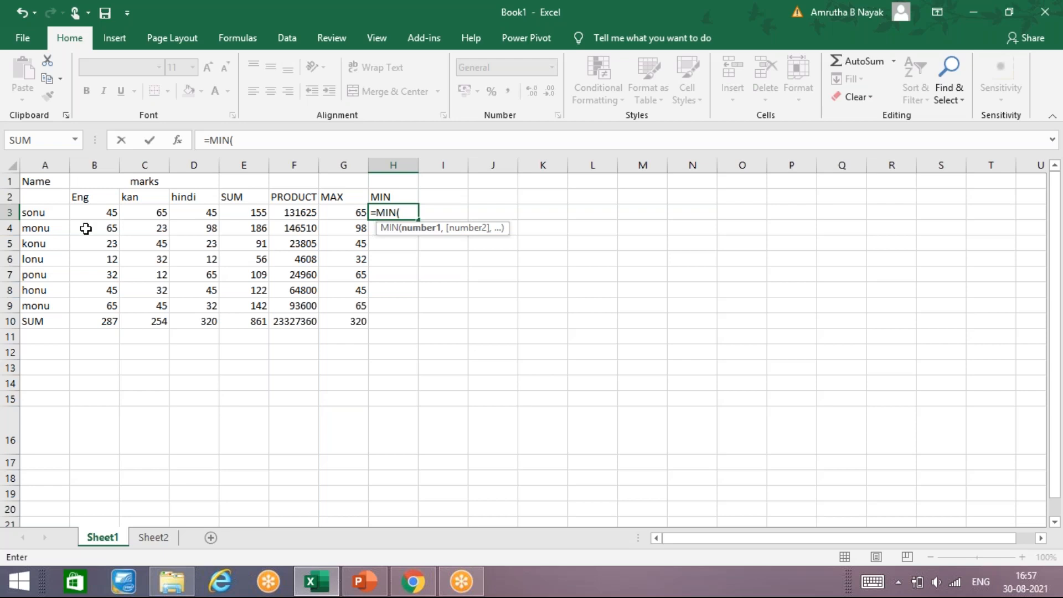
pyautogui.click(97, 213)
pyautogui.moveTo(140, 219); pyautogui.dragTo(209, 209)
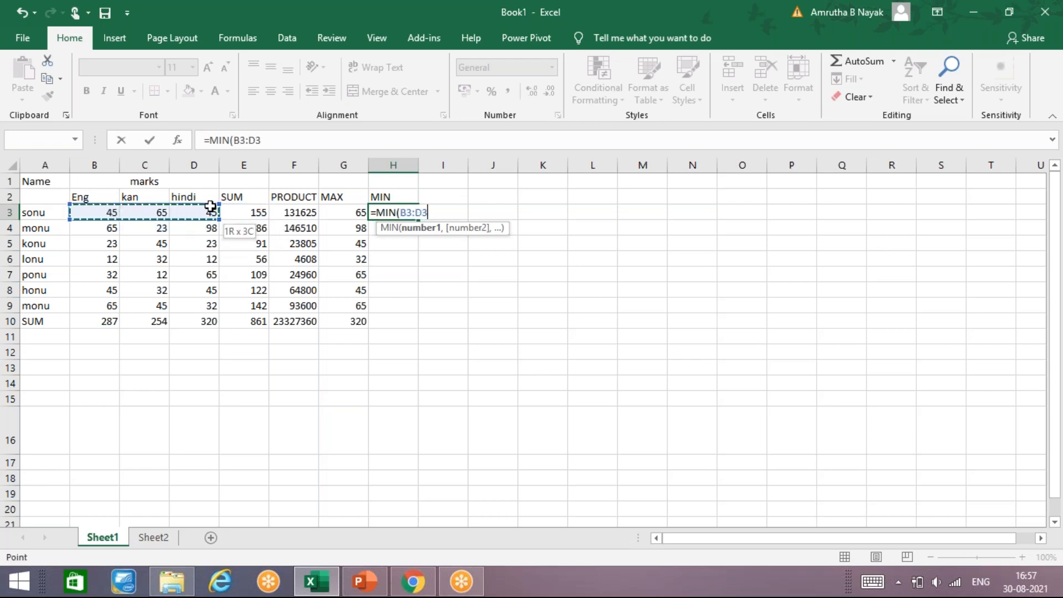
pyautogui.press('Return')
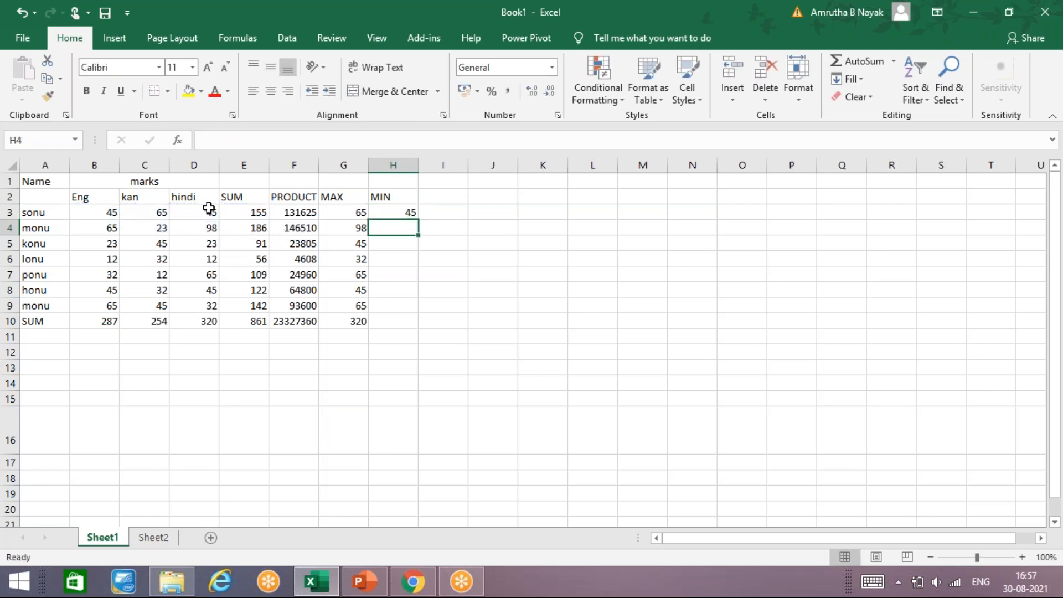
# Fill the MIN formula from H3 down through H10 and dismiss the antivirus notification
pyautogui.moveTo(400, 211); pyautogui.dragTo(395, 320)
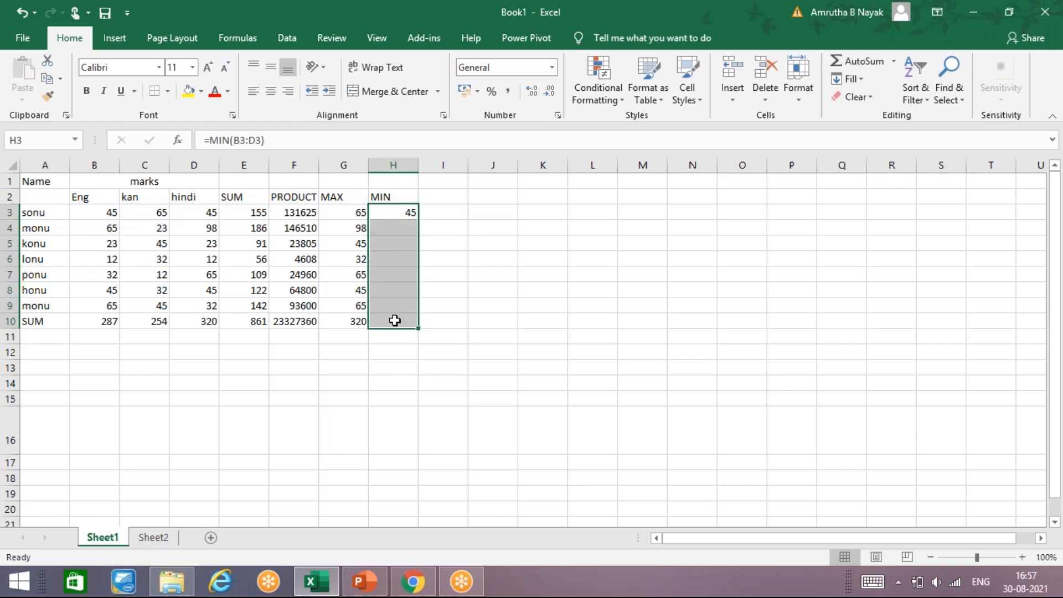
pyautogui.hotkey('ctrl', 'd')
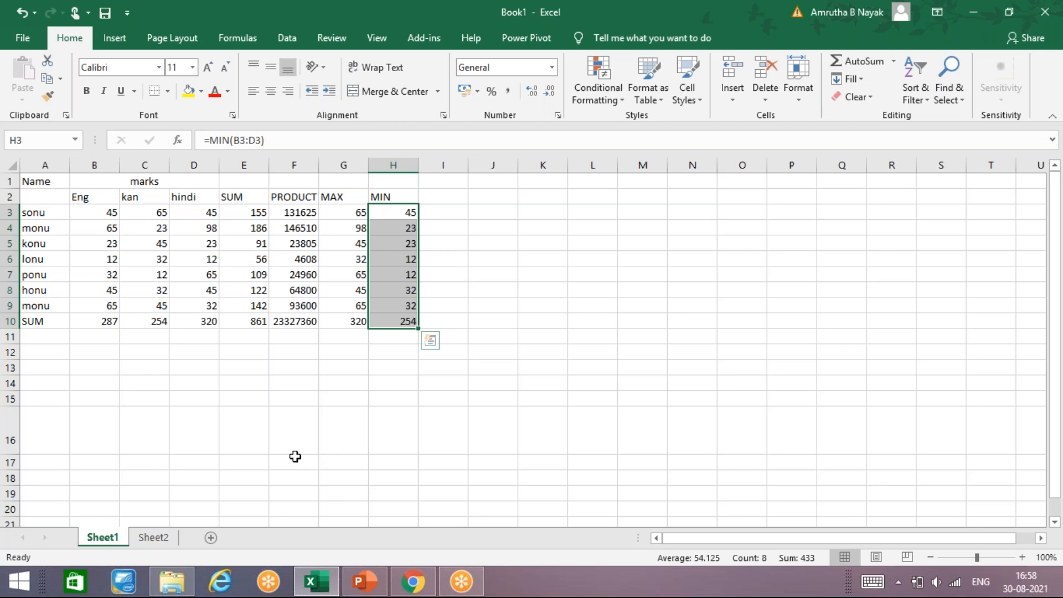
pyautogui.click(42, 337)
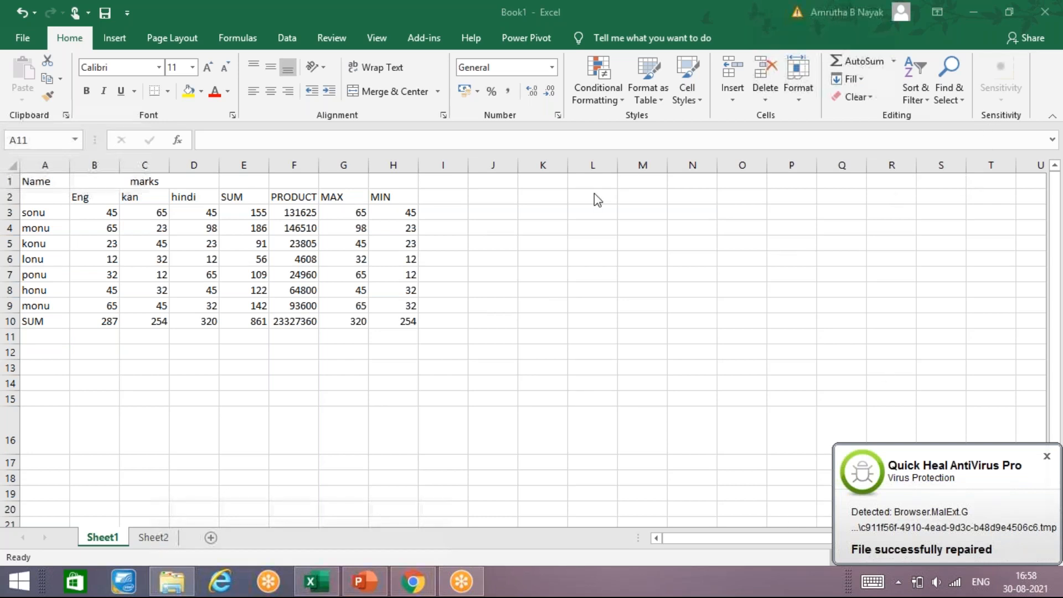
pyautogui.click(1048, 458)
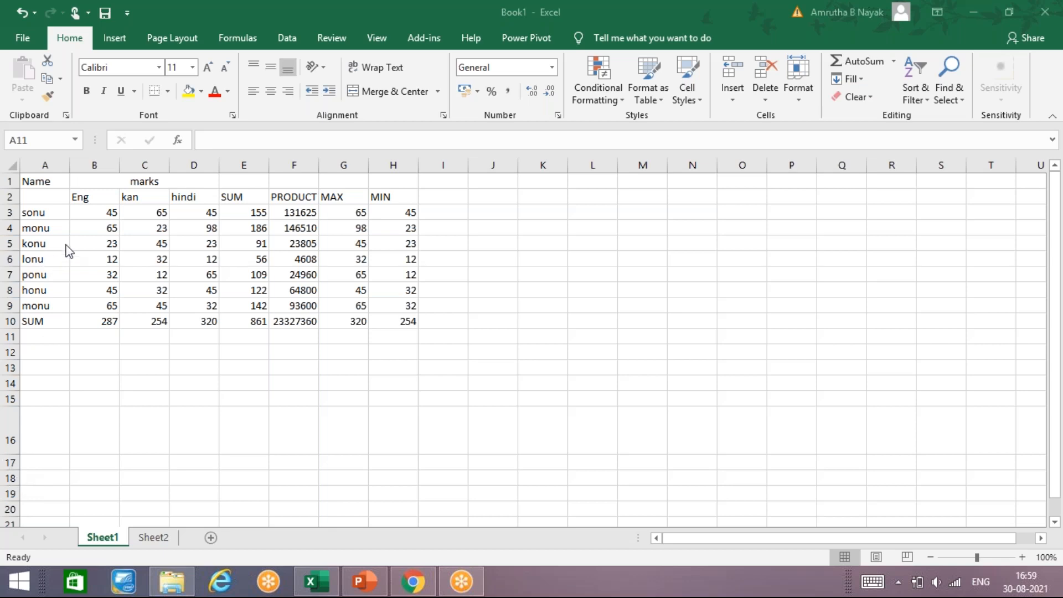
# Switch to the EXCEL NOTES presentation, page through the CEILING, FLOOR, TRUNC, MOD and ROUND slides, and return to Excel
pyautogui.click(364, 582)
pyautogui.press('Down')
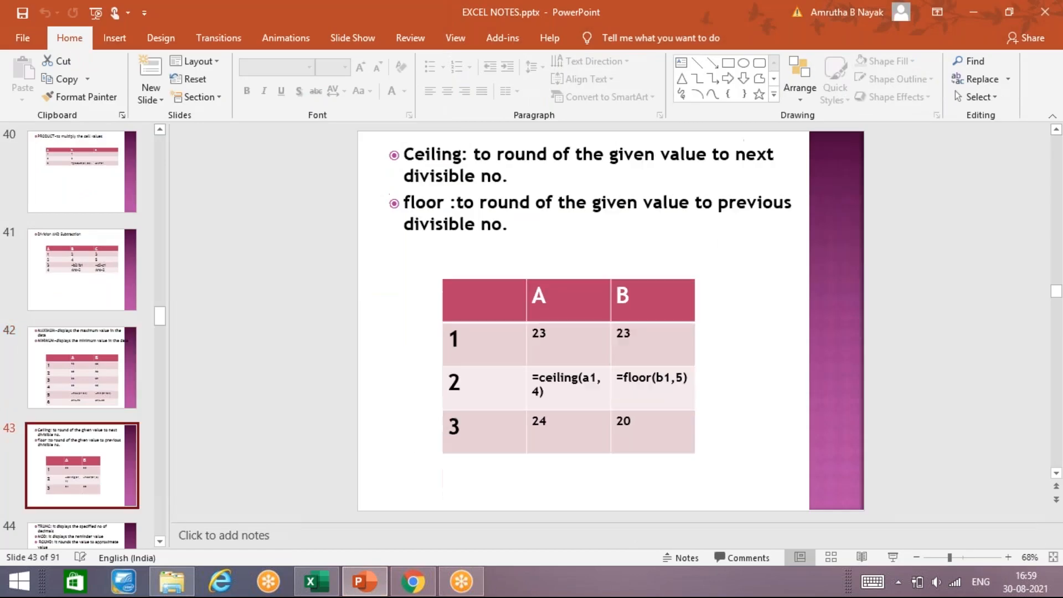
pyautogui.press('Down')
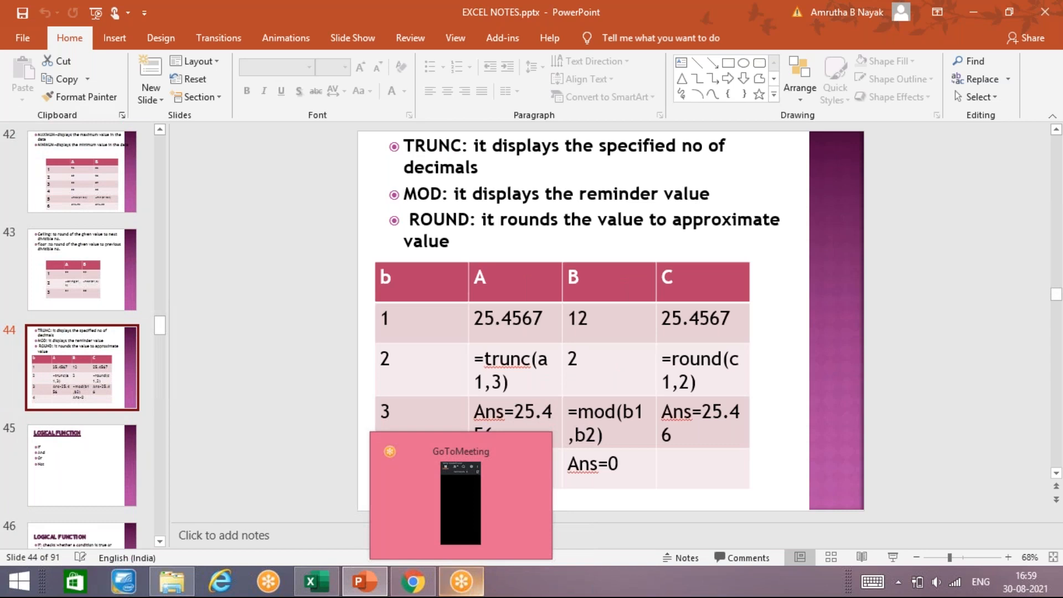
pyautogui.click(315, 583)
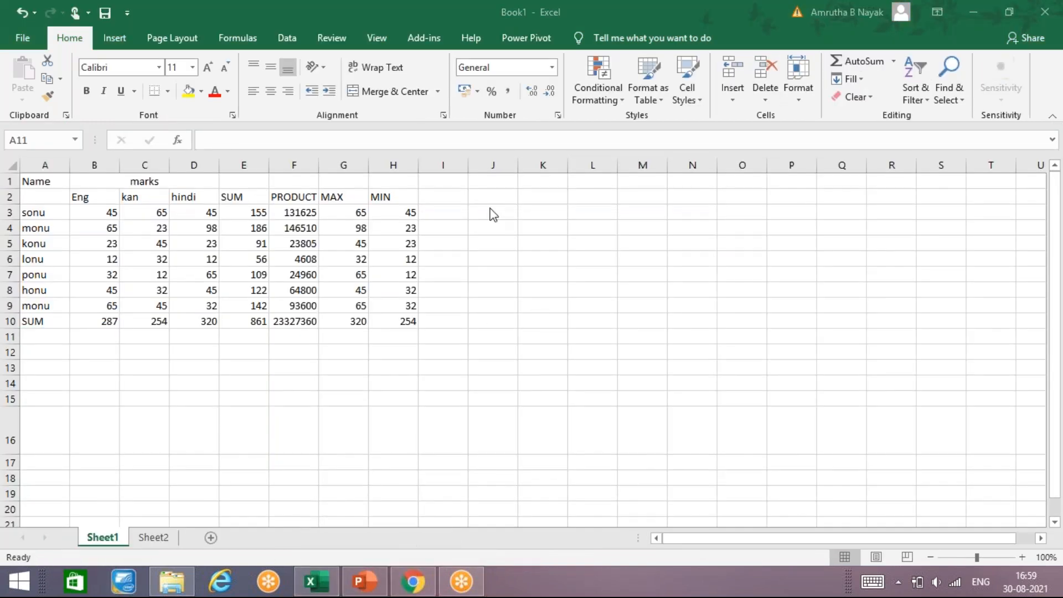
# Look over the data on Sheet2, then go back to Sheet1
pyautogui.click(163, 538)
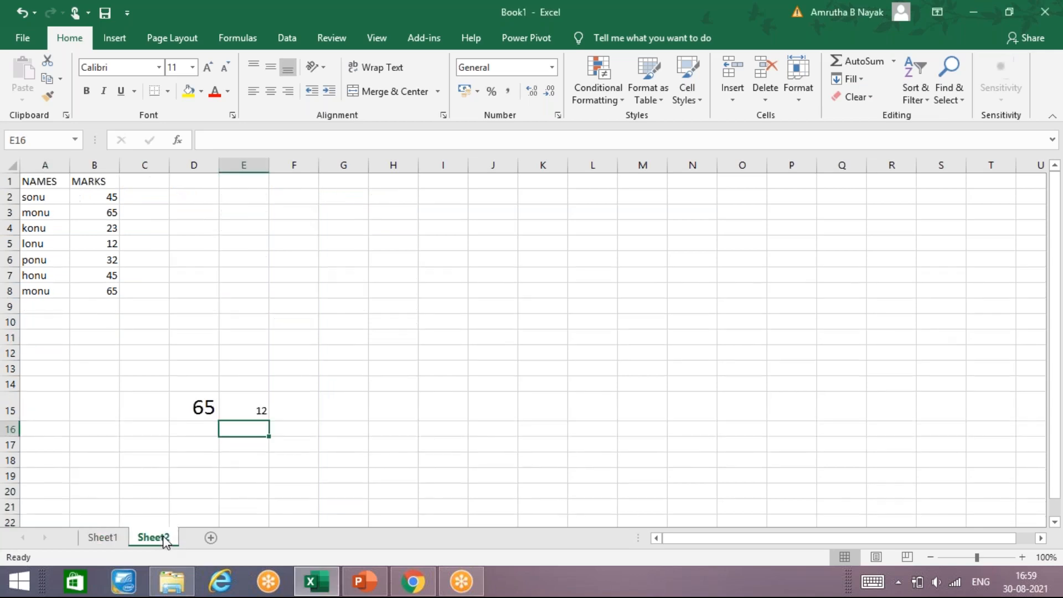
pyautogui.click(224, 200)
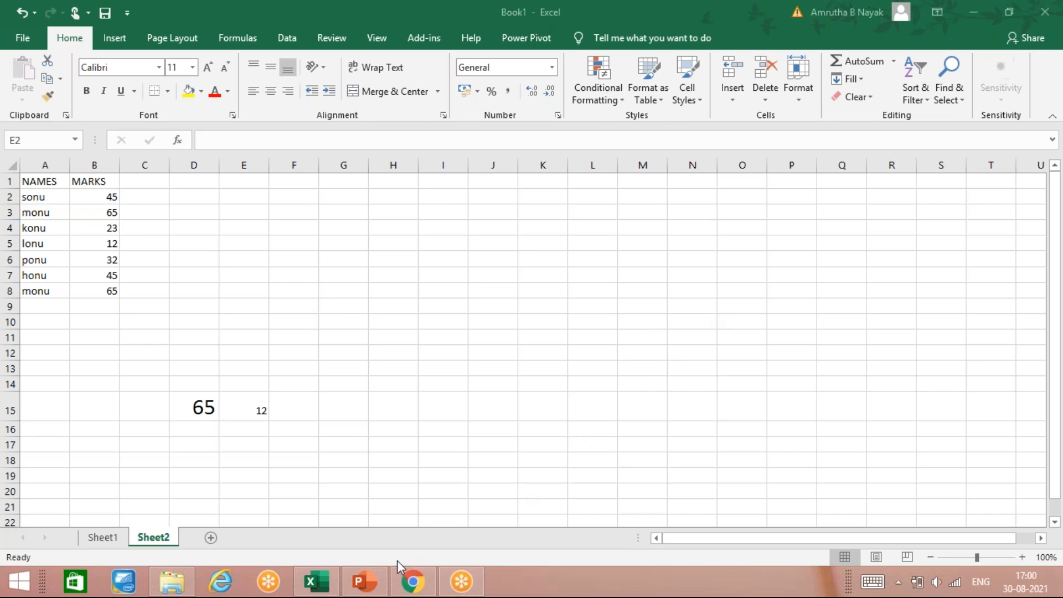
pyautogui.click(328, 592)
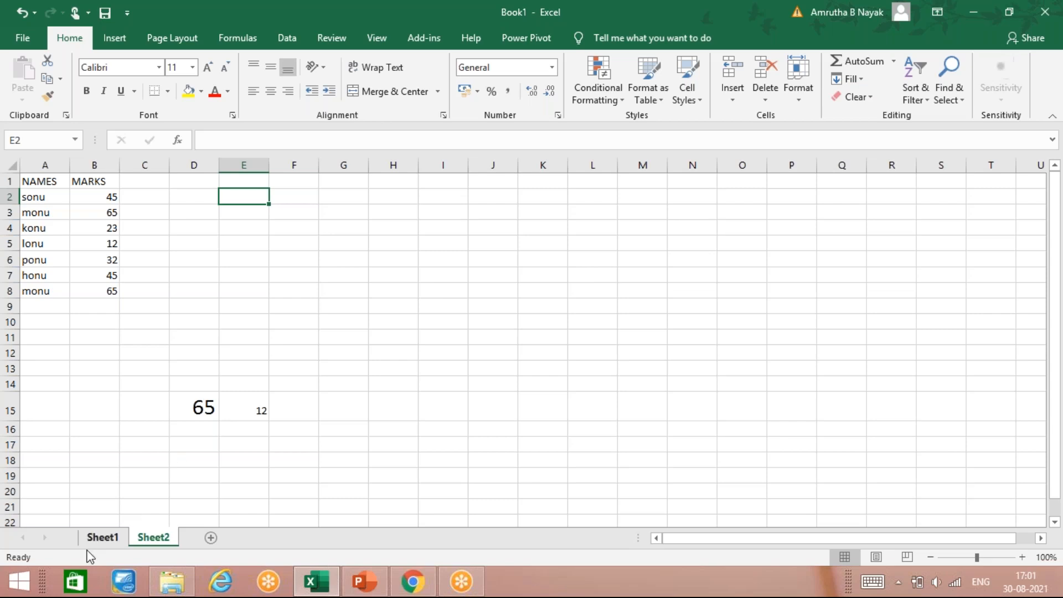
pyautogui.click(103, 538)
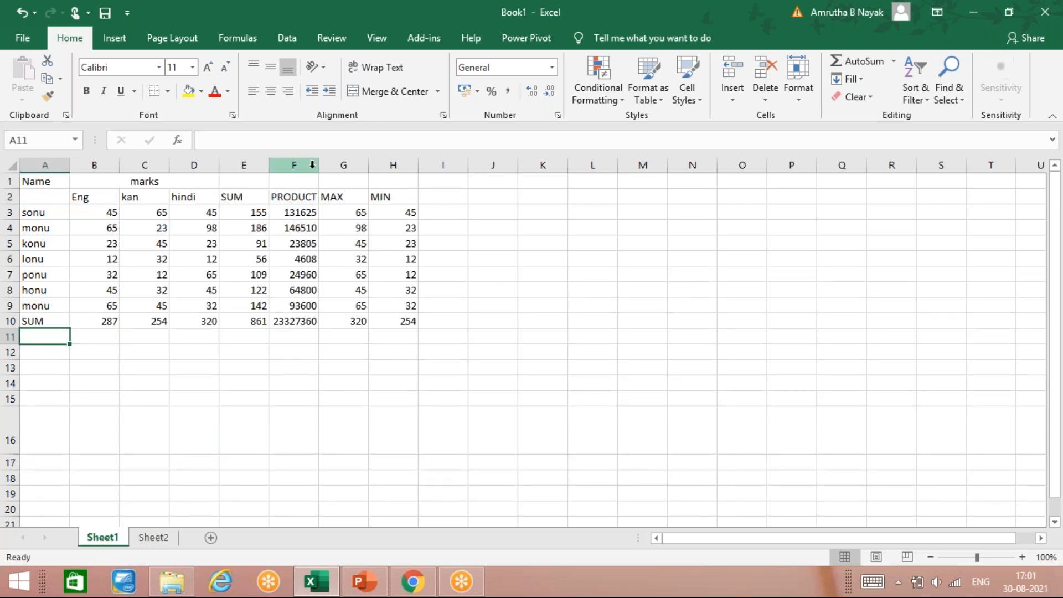
# Narrow column F, then autofit its width to the PRODUCT values
pyautogui.moveTo(319, 169); pyautogui.dragTo(295, 165)
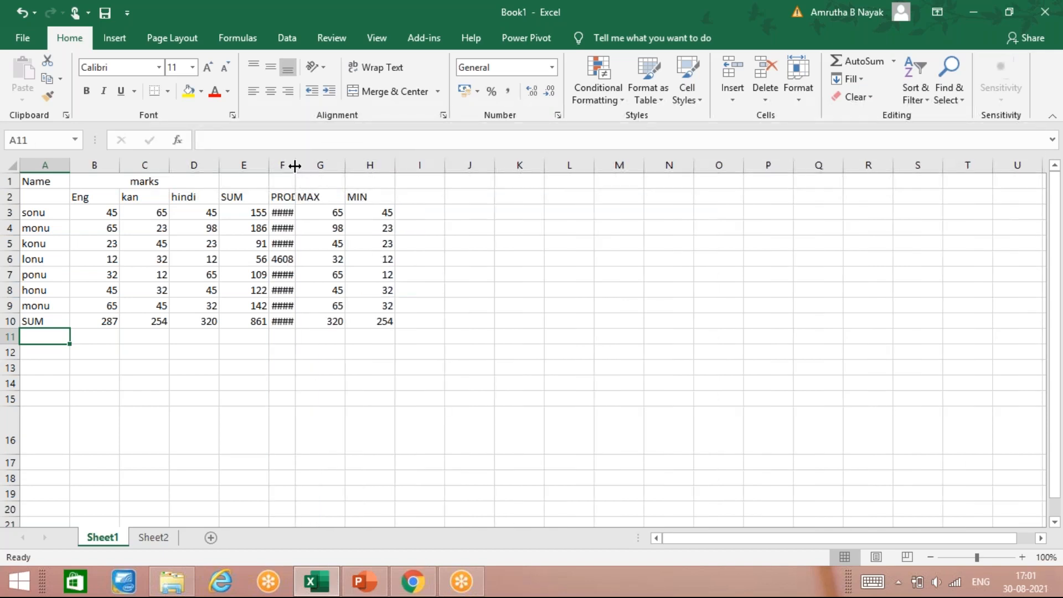
pyautogui.doubleClick(297, 165)
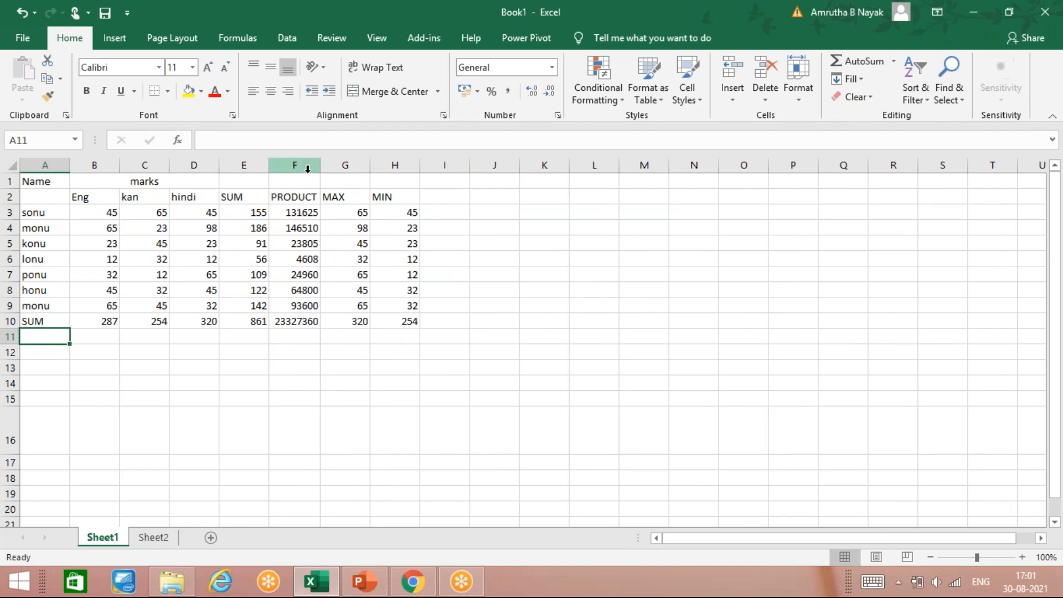
pyautogui.click(260, 323)
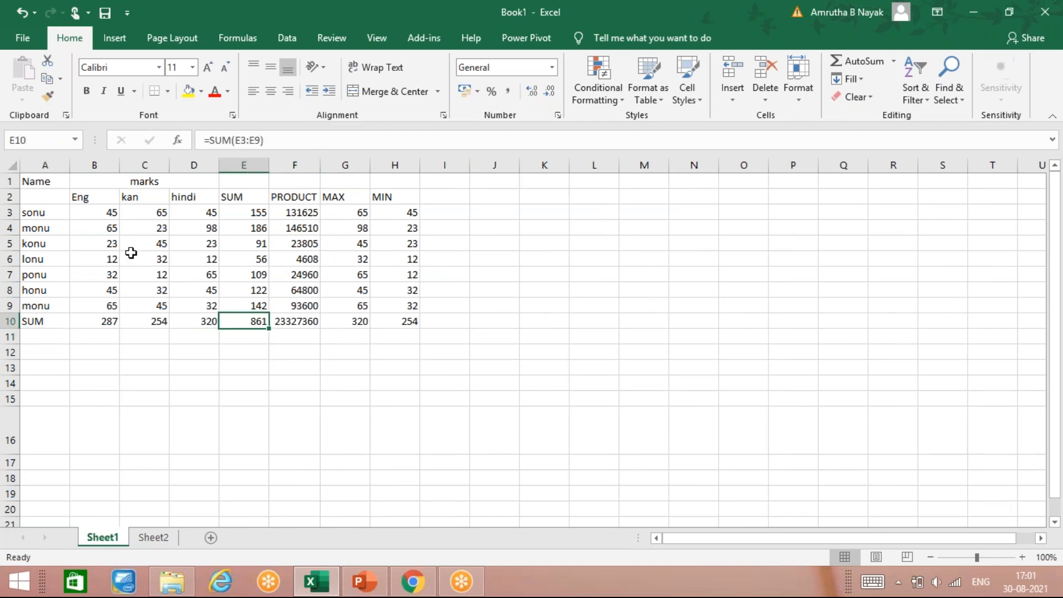
# Enter 896541235 in E10 over the column total formula, then undo that entry
pyautogui.write('8965')
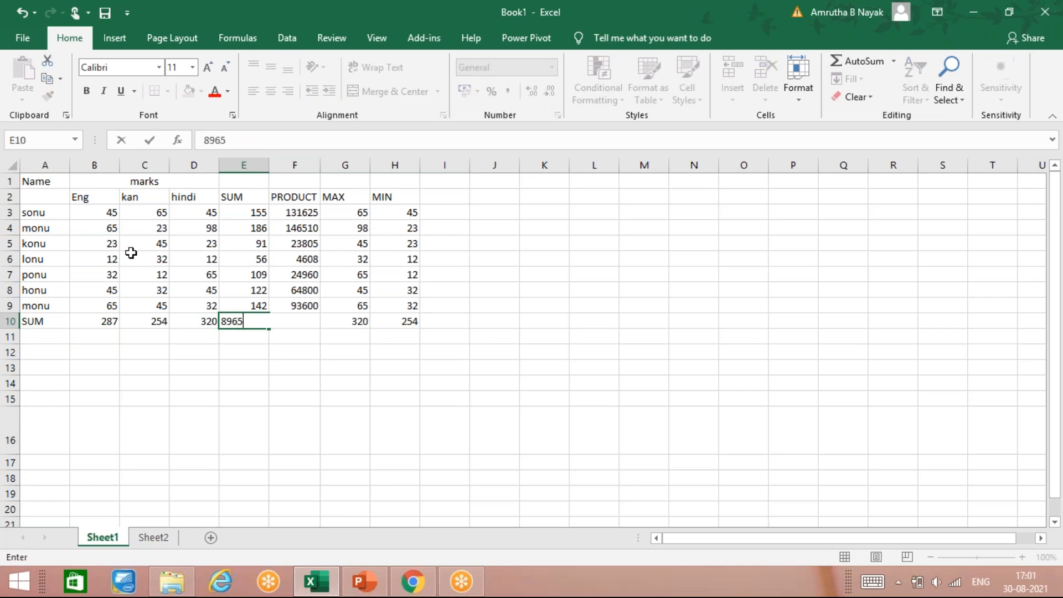
pyautogui.write('41235')
pyautogui.press('Return')
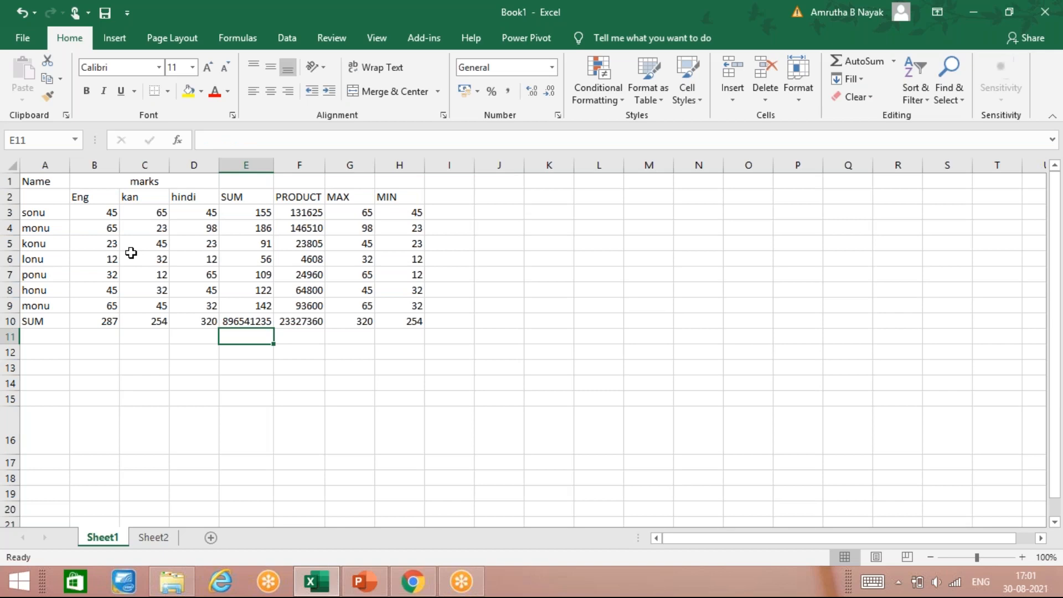
pyautogui.press('Up')
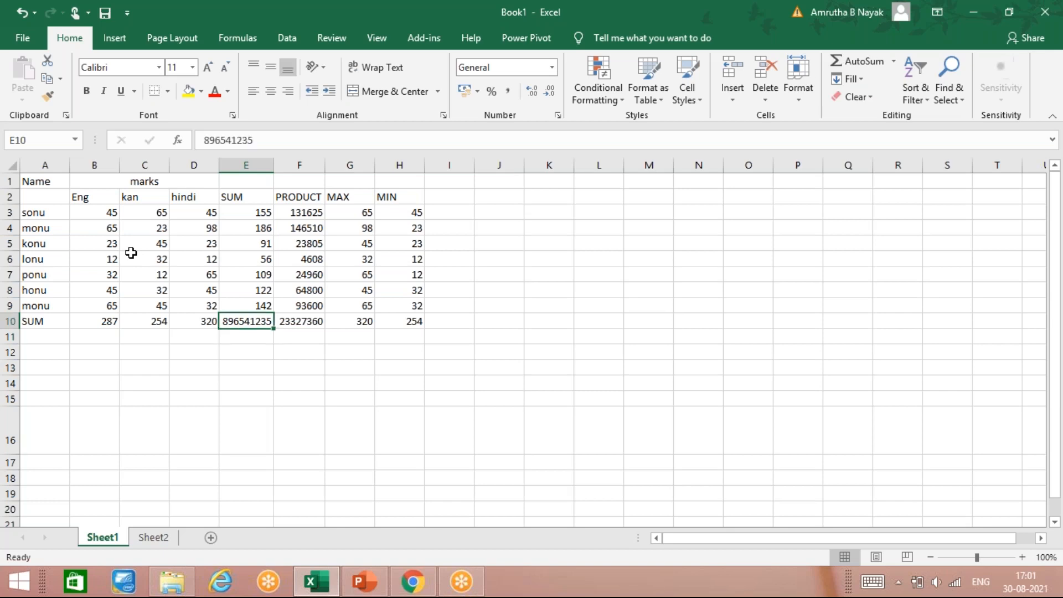
pyautogui.hotkey('ctrl', 'z')
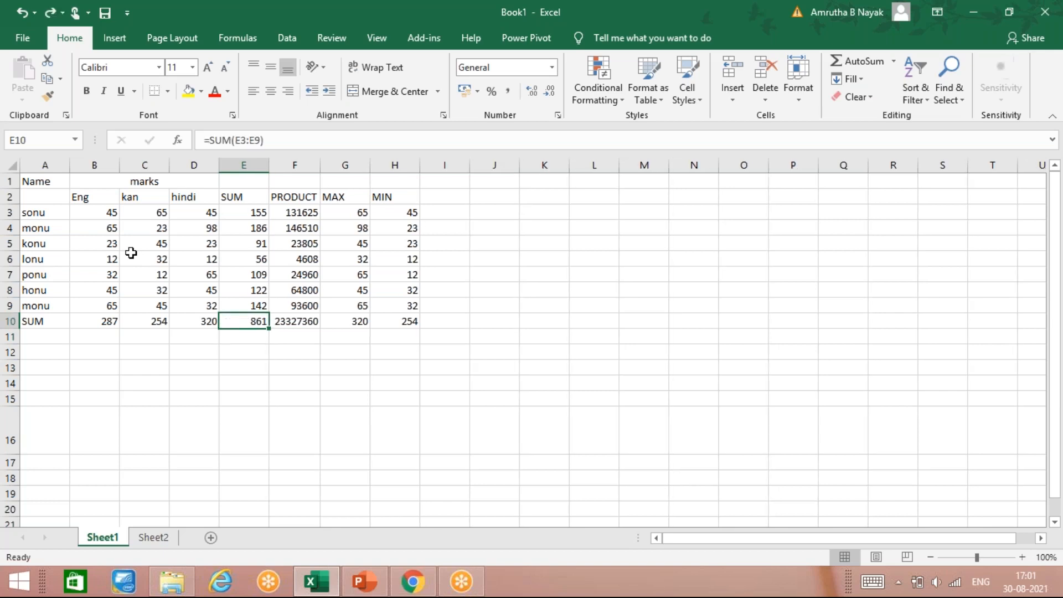
pyautogui.press('Left')
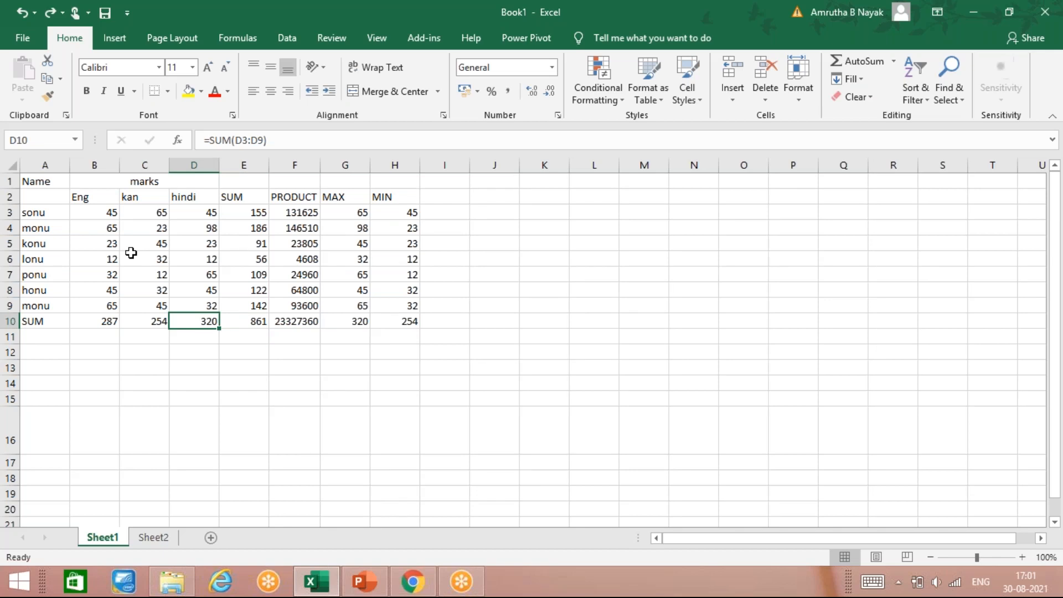
pyautogui.write('2')
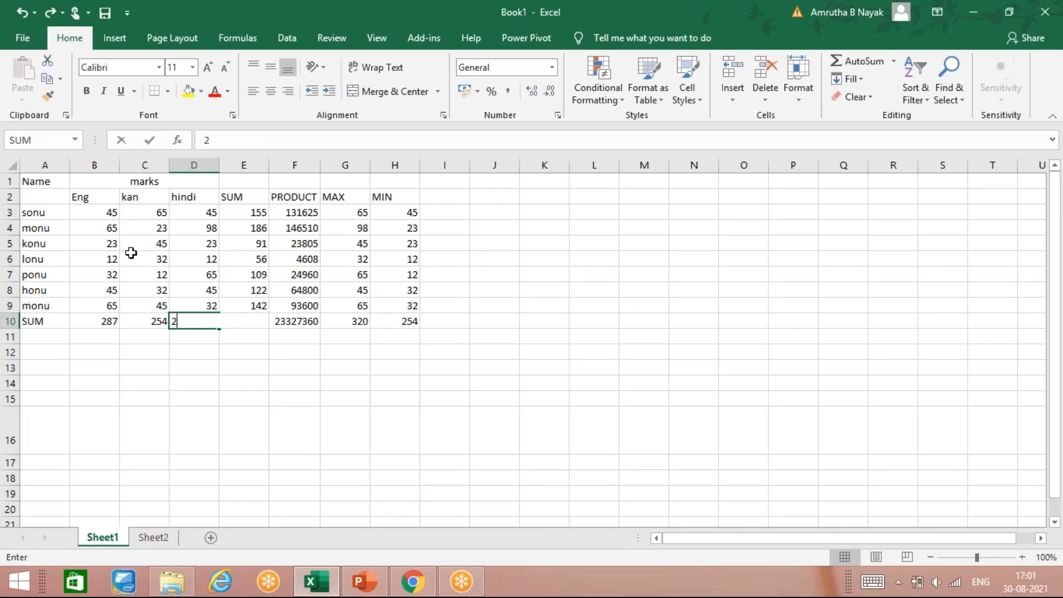
pyautogui.write('356987451335')
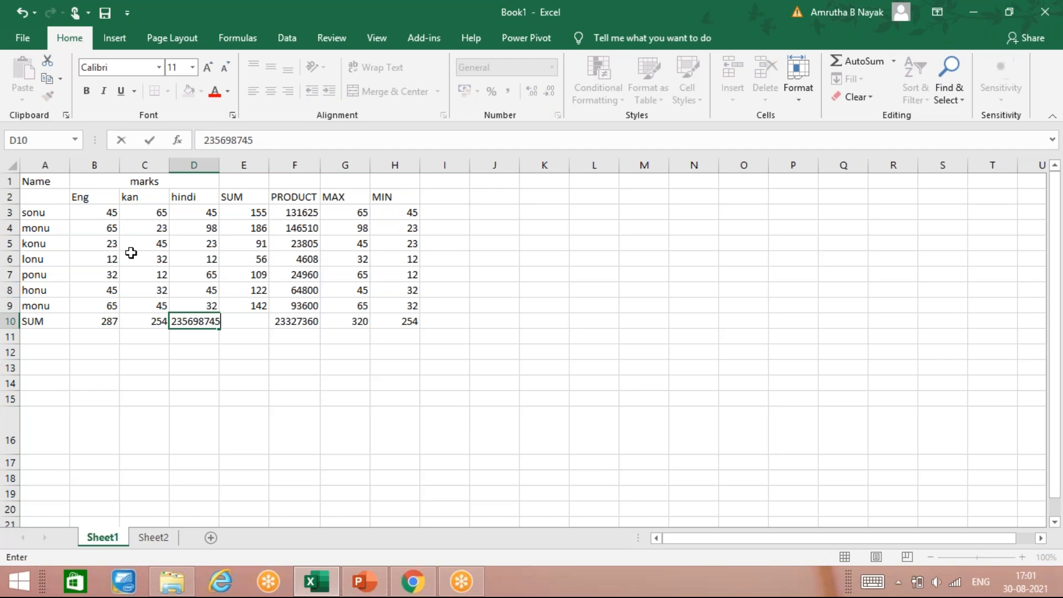
pyautogui.press('Return')
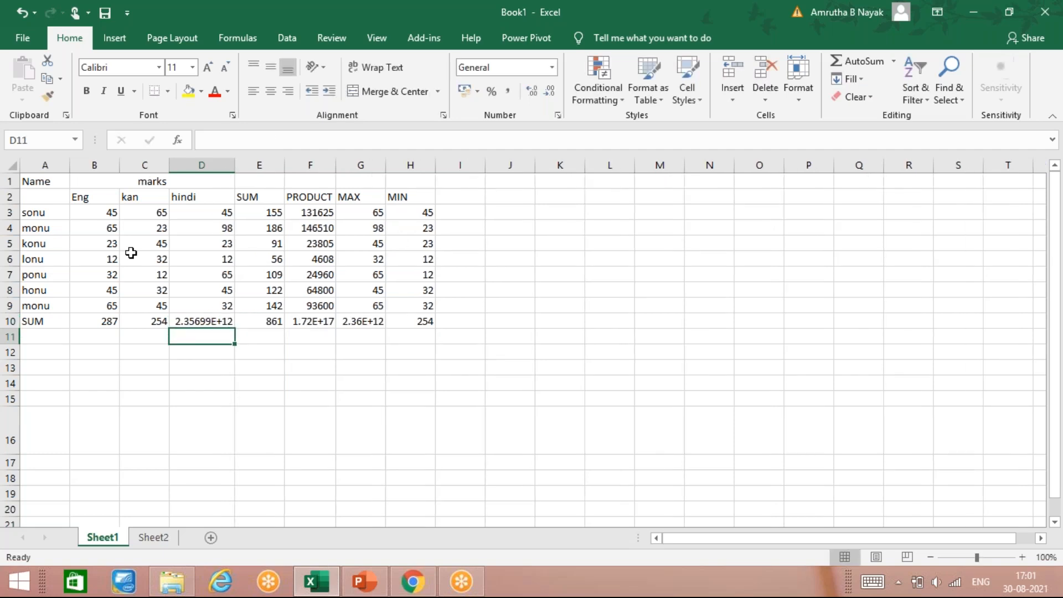
# Autofit column F to its PRODUCT values and narrow column D slightly
pyautogui.click(324, 322)
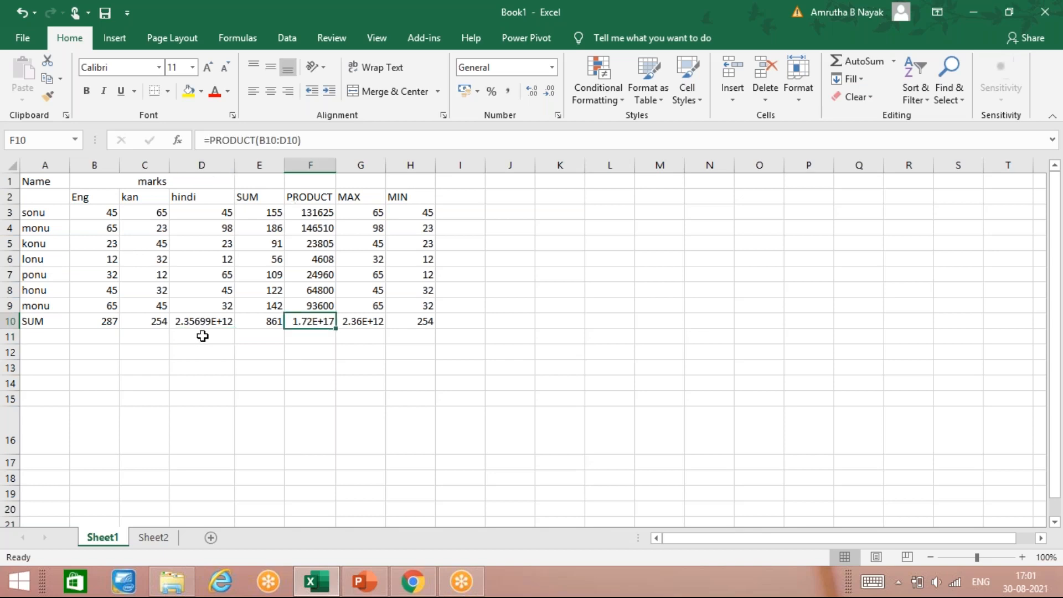
pyautogui.doubleClick(336, 165)
pyautogui.click(314, 165)
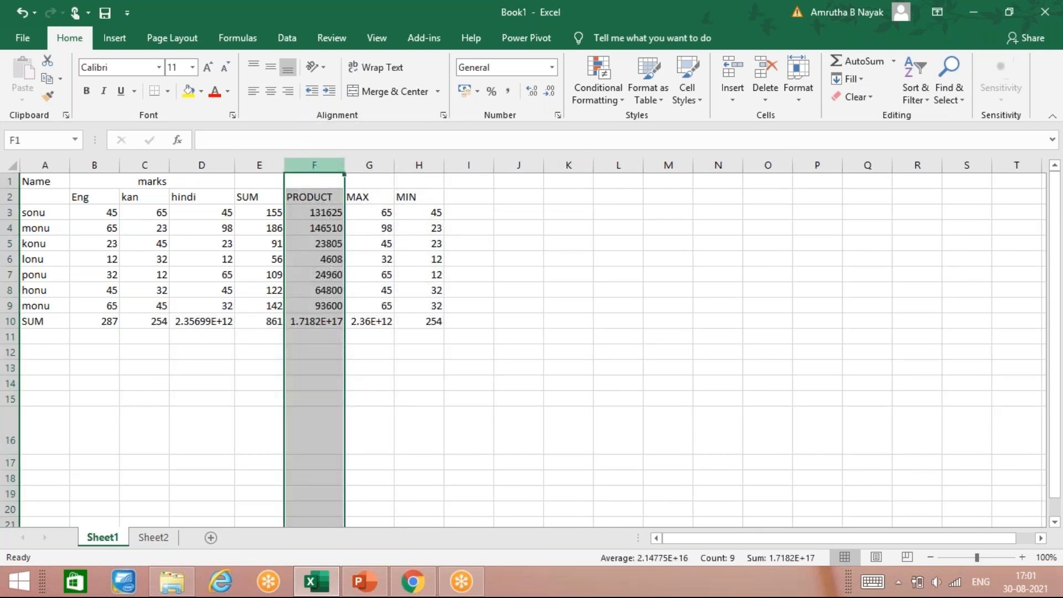
pyautogui.click(327, 321)
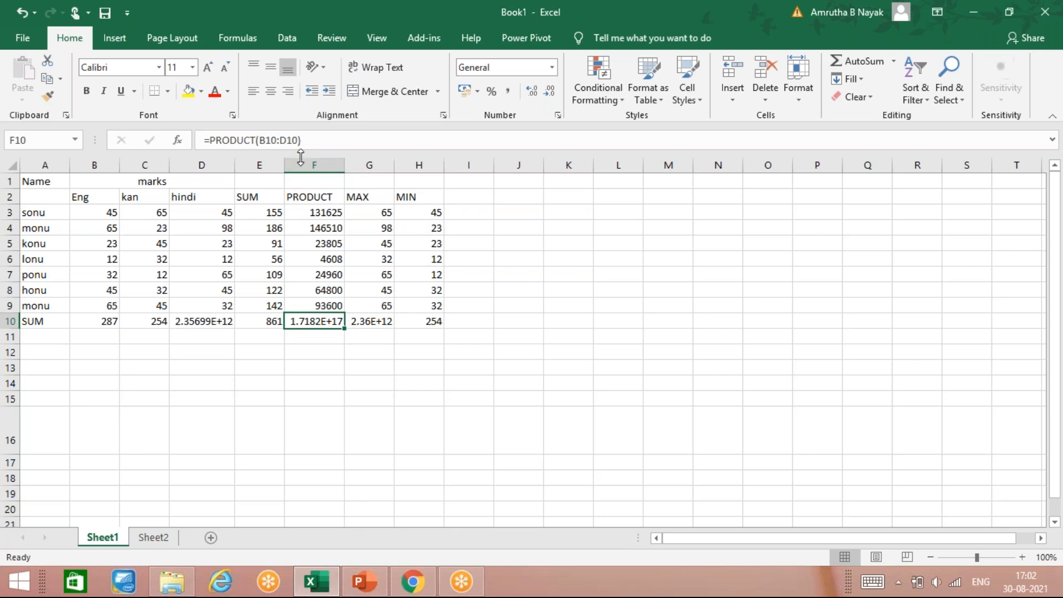
pyautogui.click(224, 315)
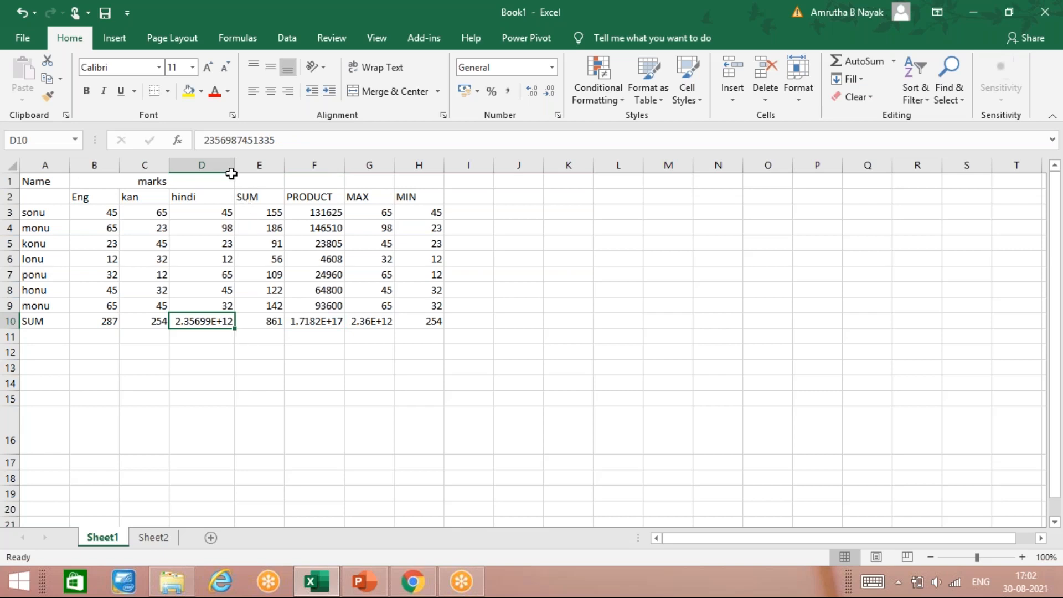
pyautogui.moveTo(234, 165); pyautogui.dragTo(213, 165)
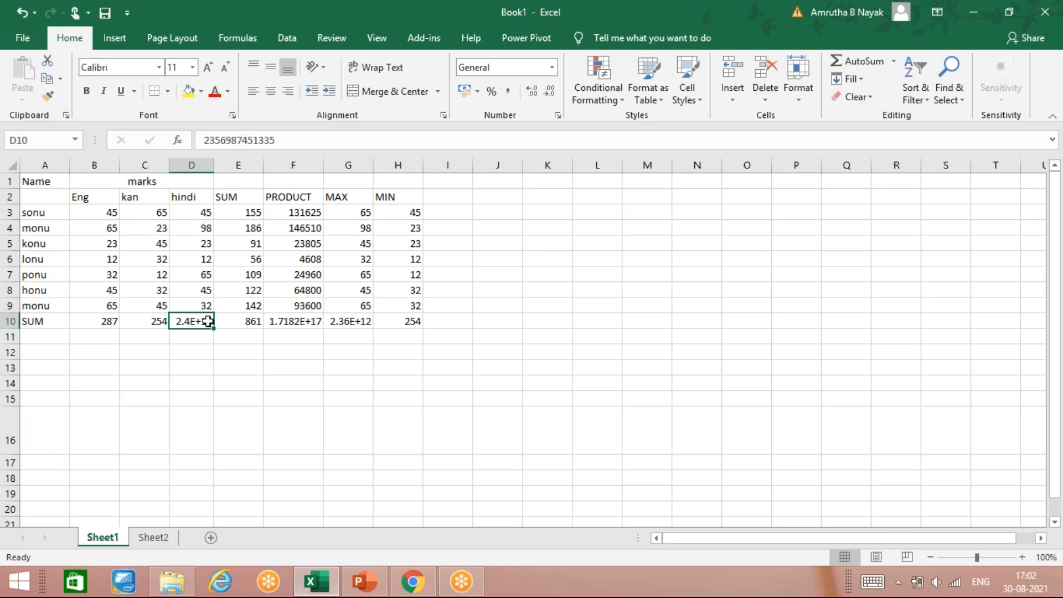
# Enter a SUM formula in D10 for the hindi marks and correct its range to D3:D9
pyautogui.write('=SUM')
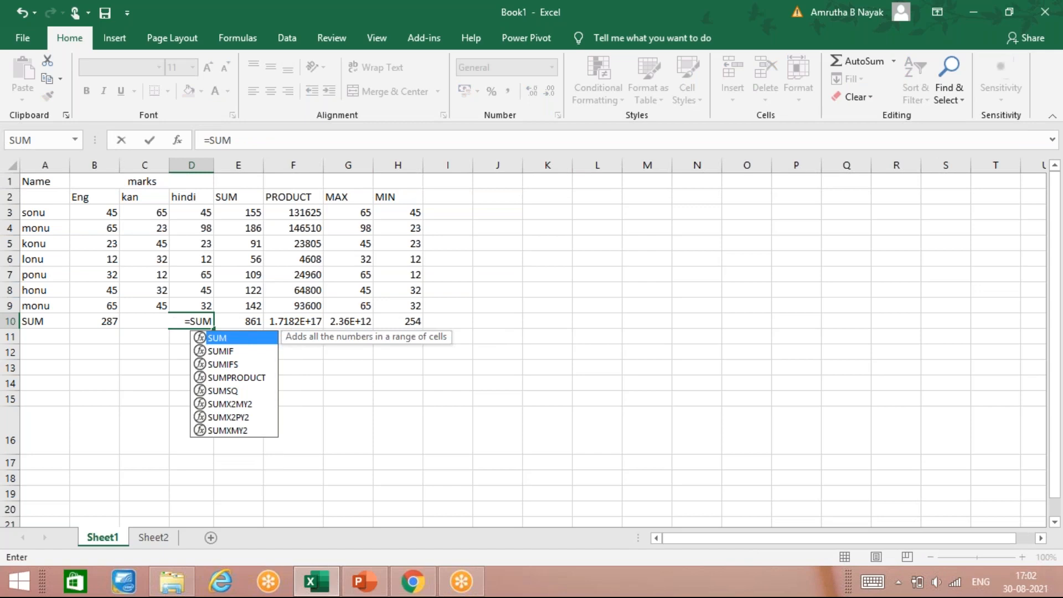
pyautogui.write('(')
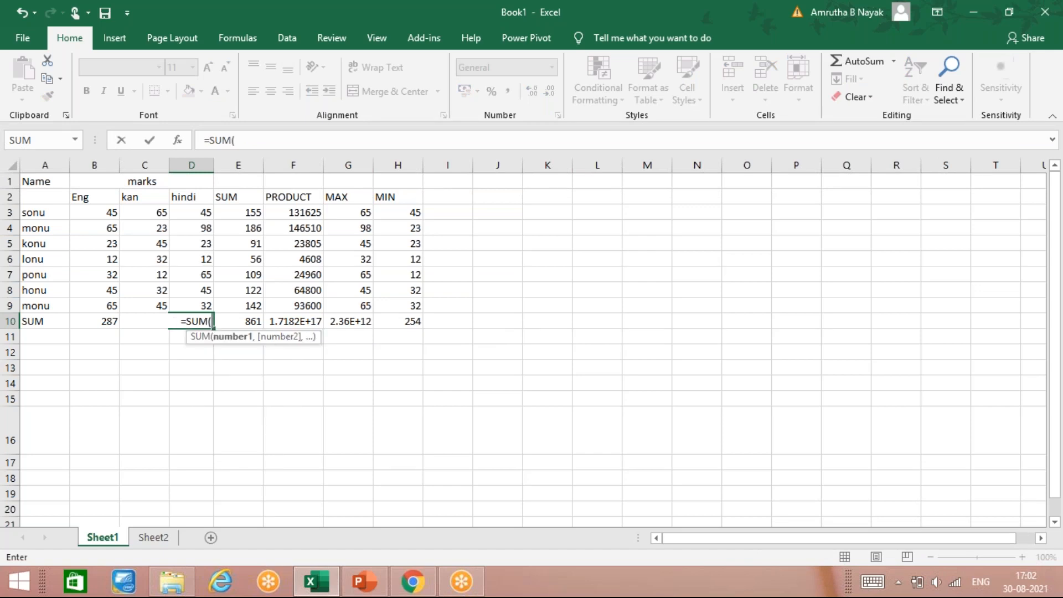
pyautogui.moveTo(205, 323); pyautogui.dragTo(208, 224)
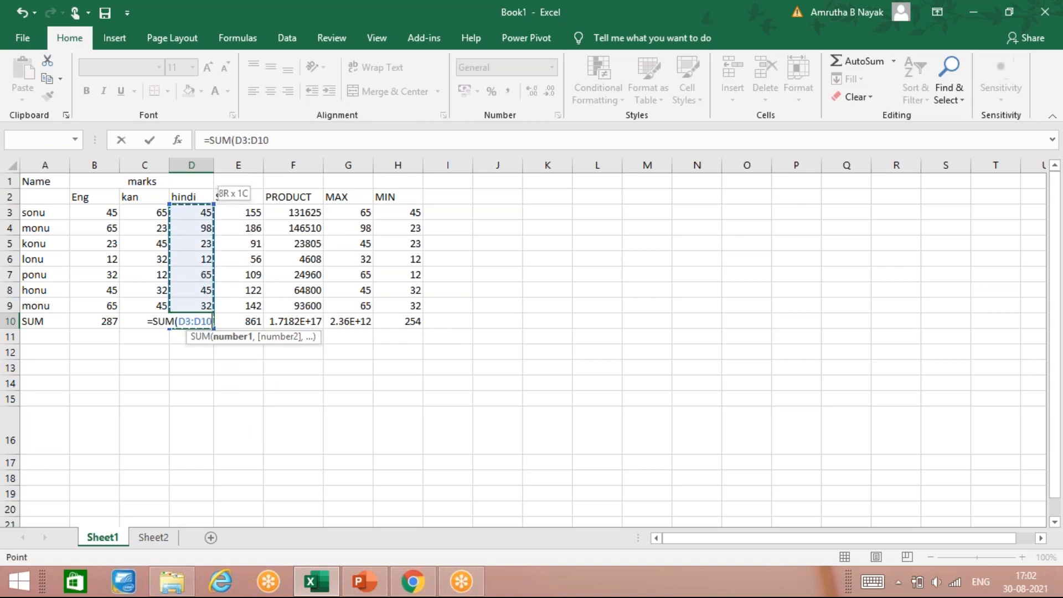
pyautogui.press('Return')
pyautogui.press('Return')
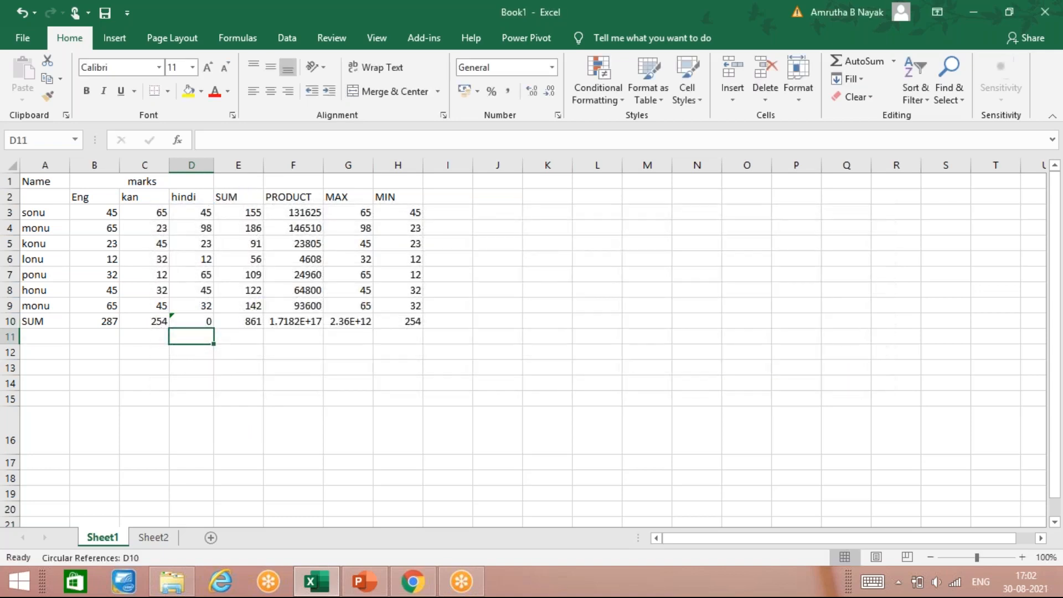
pyautogui.click(191, 322)
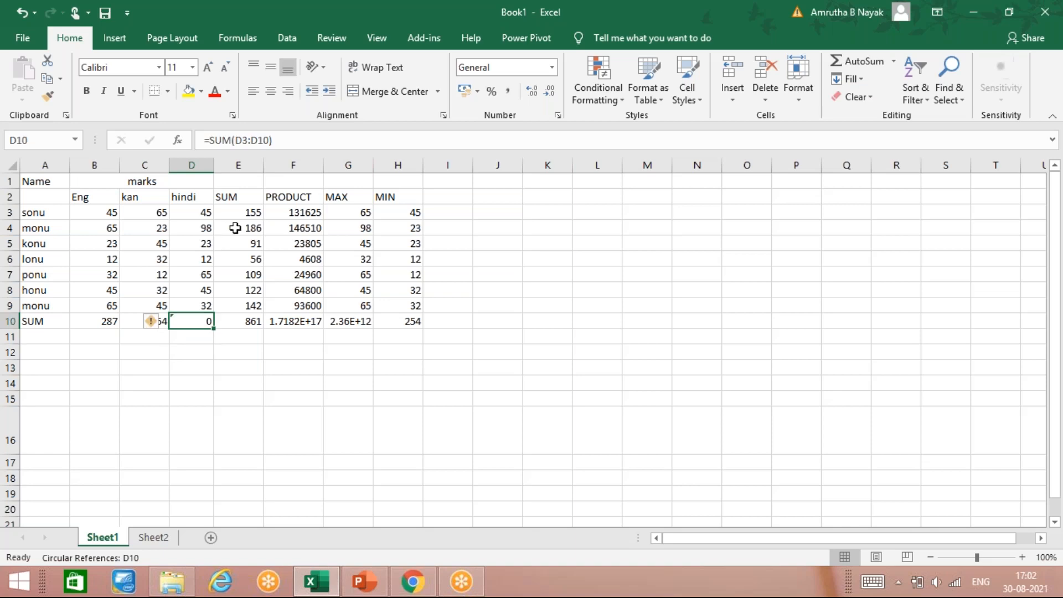
pyautogui.click(268, 140)
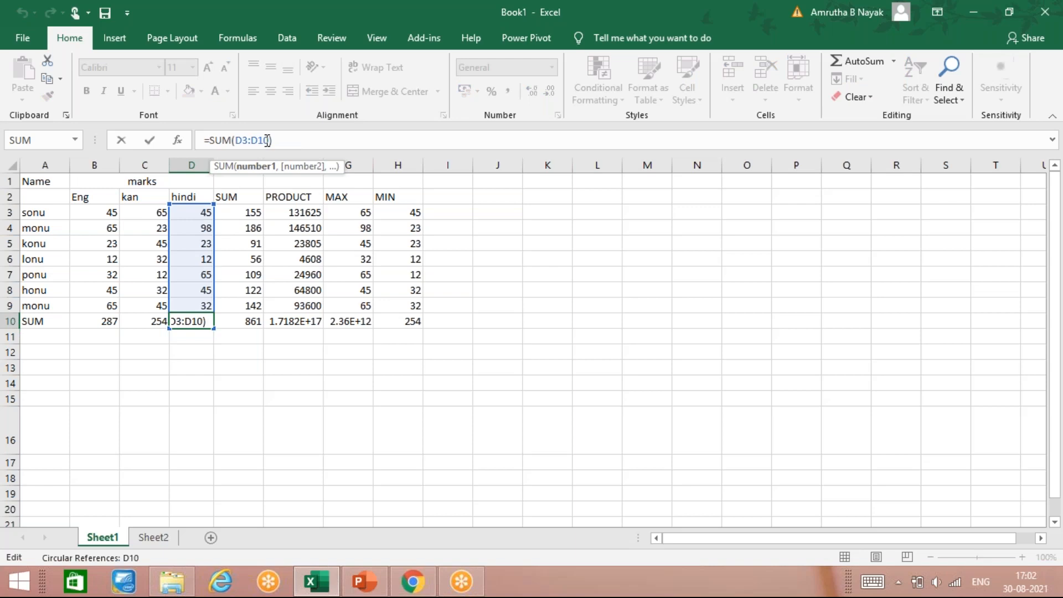
pyautogui.press('BackSpace')
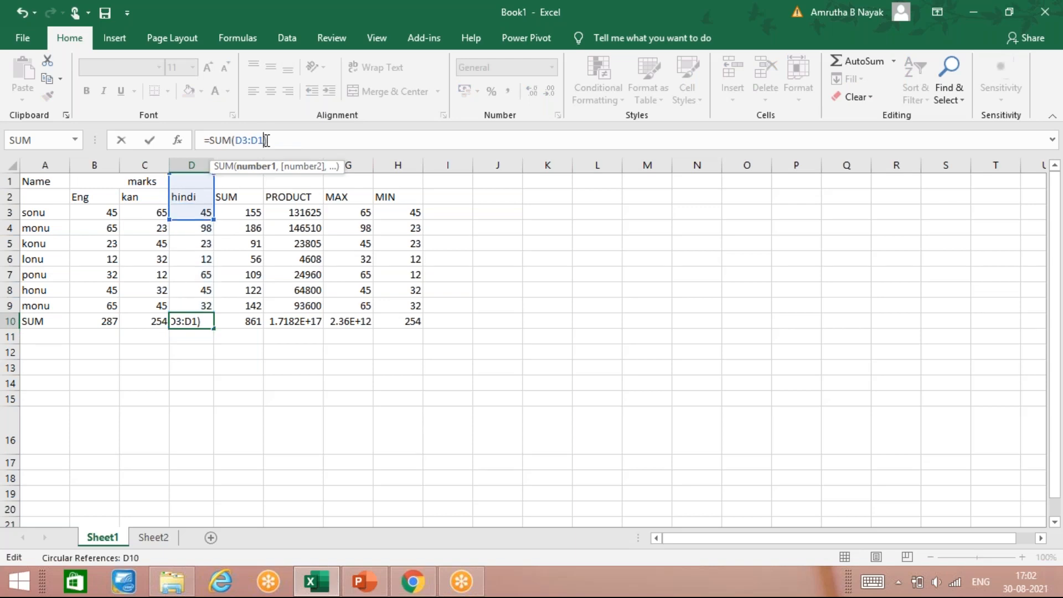
pyautogui.press('BackSpace')
pyautogui.write('9')
pyautogui.press('Return')
pyautogui.write('.')
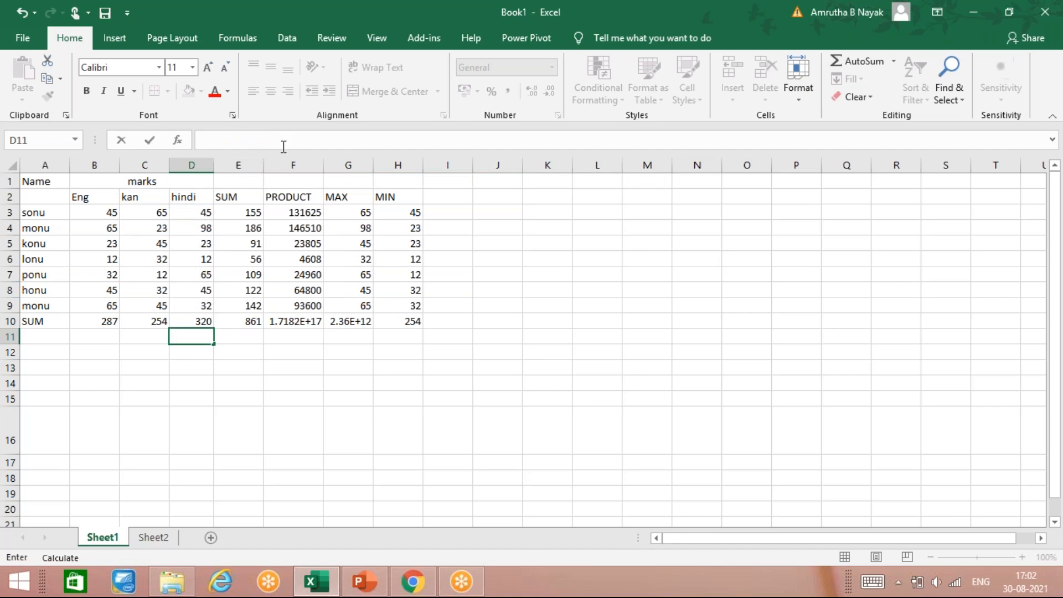
pyautogui.click(314, 325)
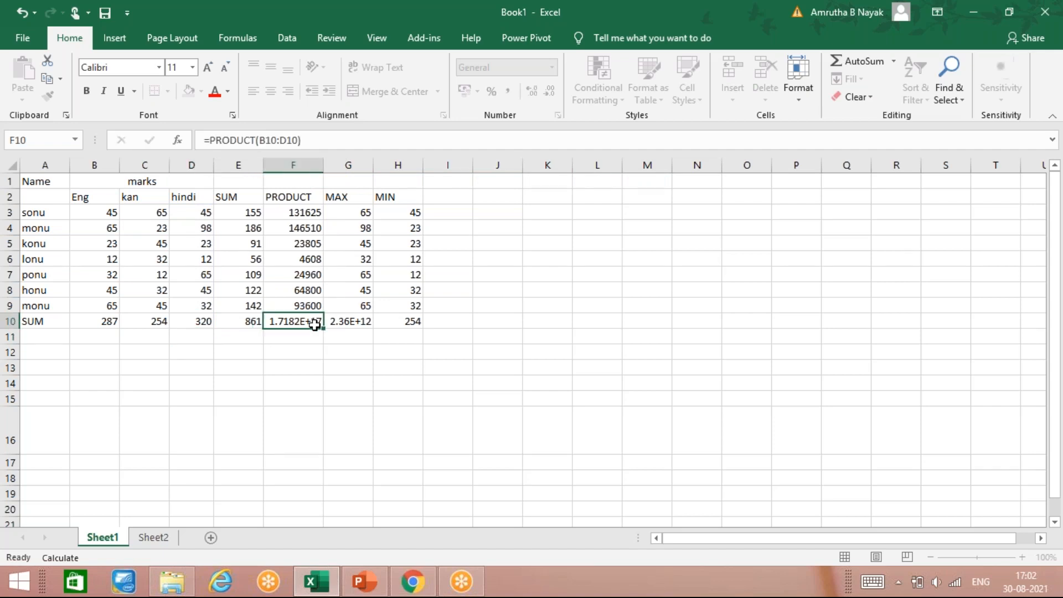
pyautogui.click(325, 369)
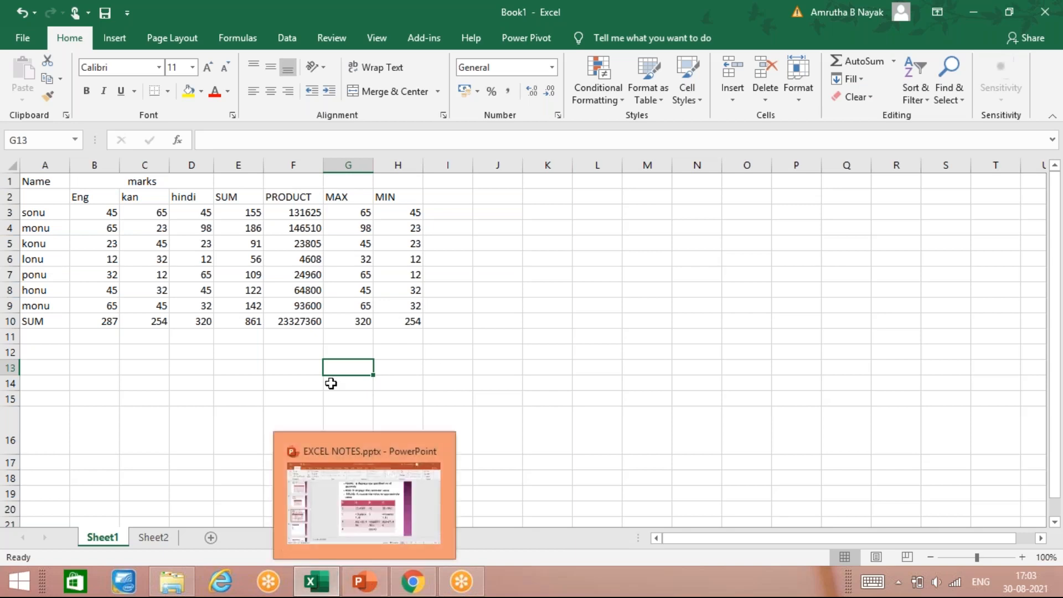
# Switch to Sheet2 and increase the font size of cell E2 to 48
pyautogui.click(164, 538)
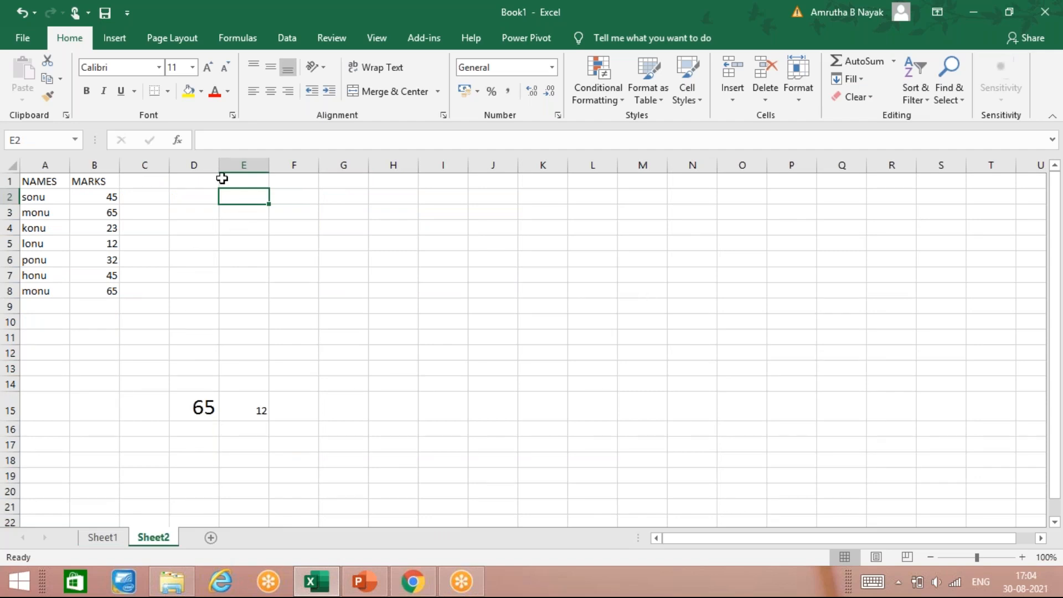
pyautogui.click(208, 68)
pyautogui.click(207, 69)
pyautogui.click(207, 68)
pyautogui.click(207, 68)
pyautogui.click(208, 68)
pyautogui.click(207, 68)
pyautogui.click(208, 68)
pyautogui.click(207, 68)
pyautogui.click(207, 68)
pyautogui.click(208, 68)
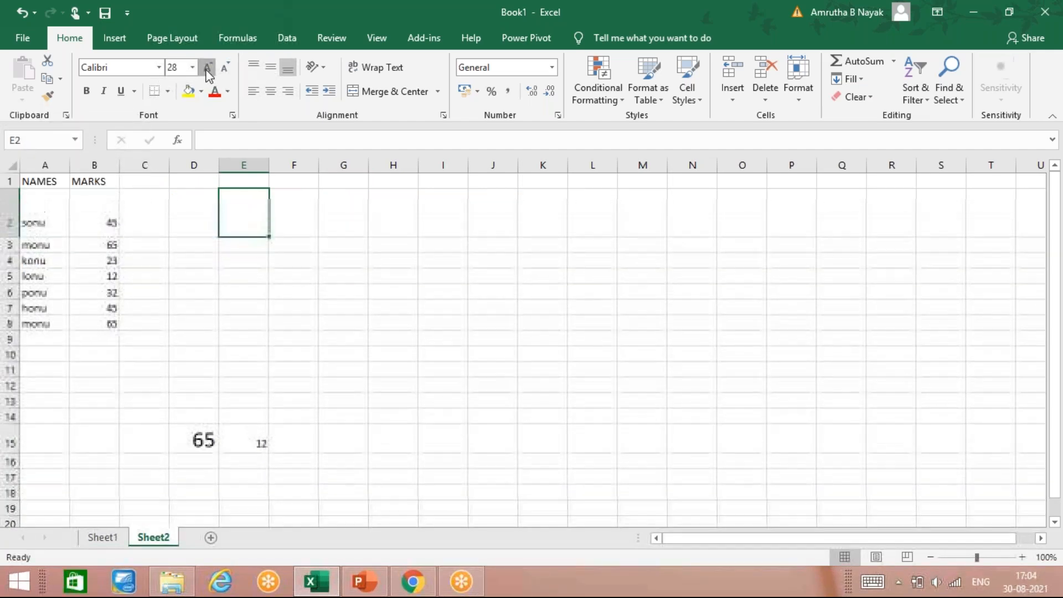
pyautogui.click(208, 69)
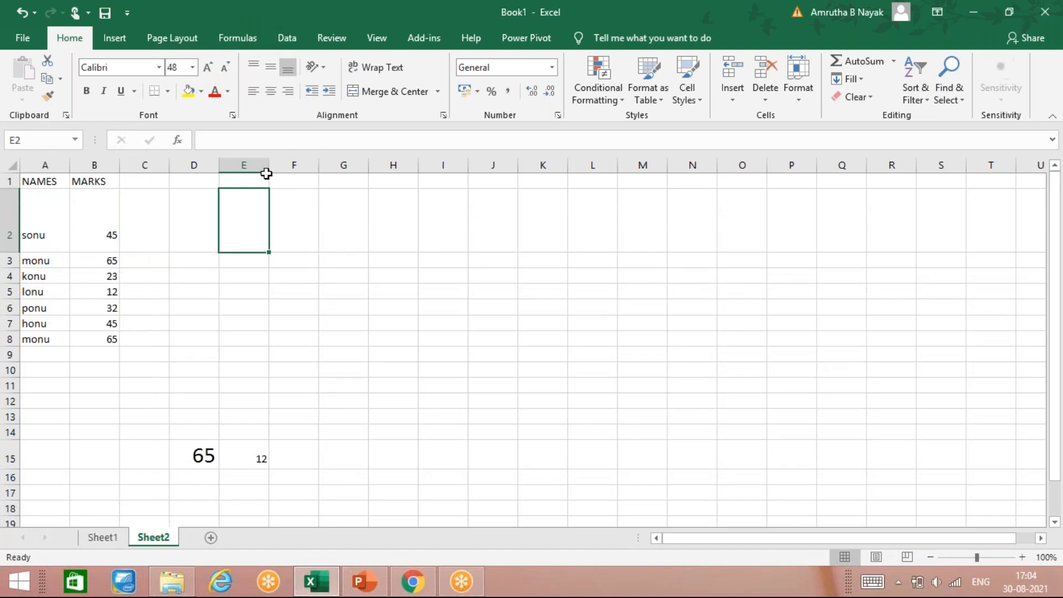
# Widen column E and enter 87.74686 in E2
pyautogui.moveTo(269, 170); pyautogui.dragTo(308, 169)
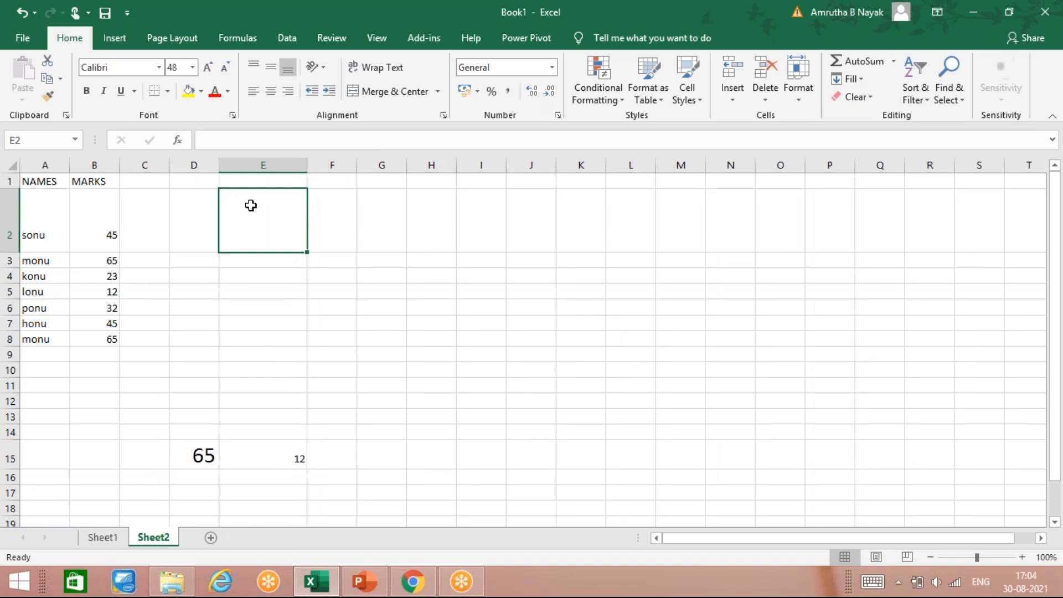
pyautogui.write('87')
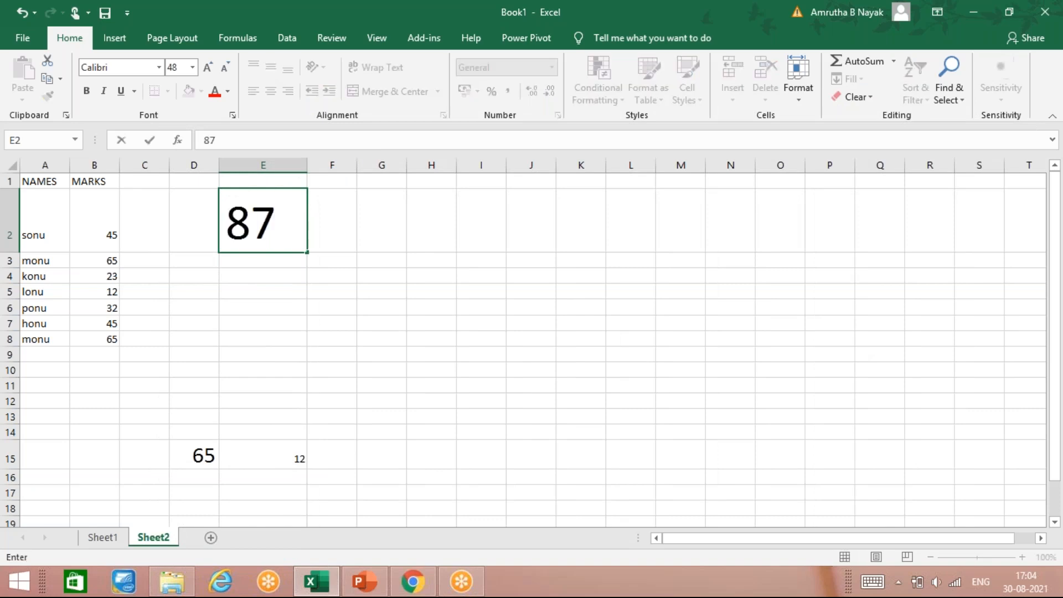
pyautogui.write('.745')
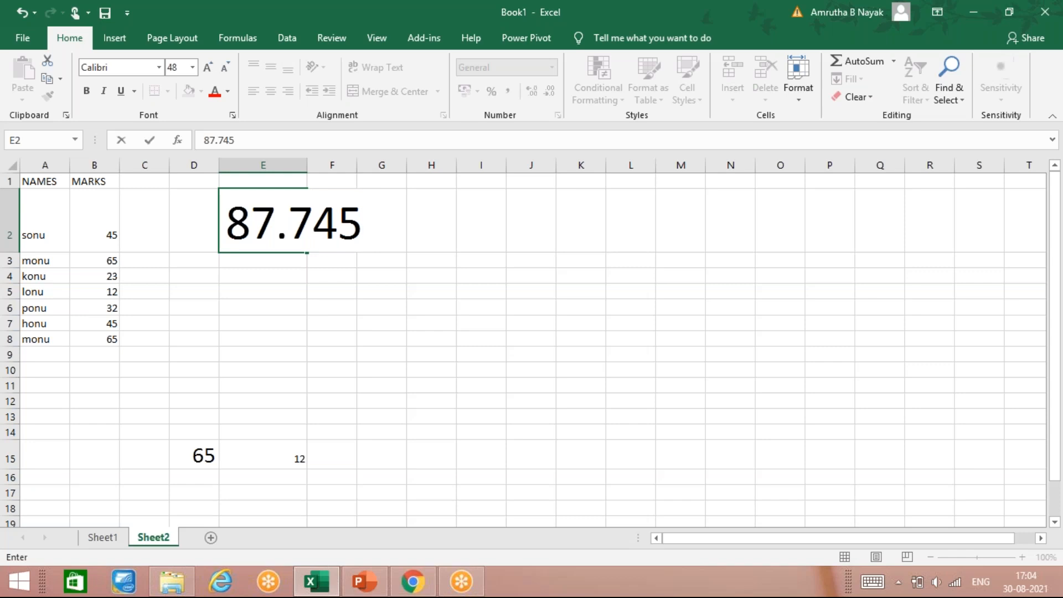
pyautogui.press('BackSpace')
pyautogui.write('68')
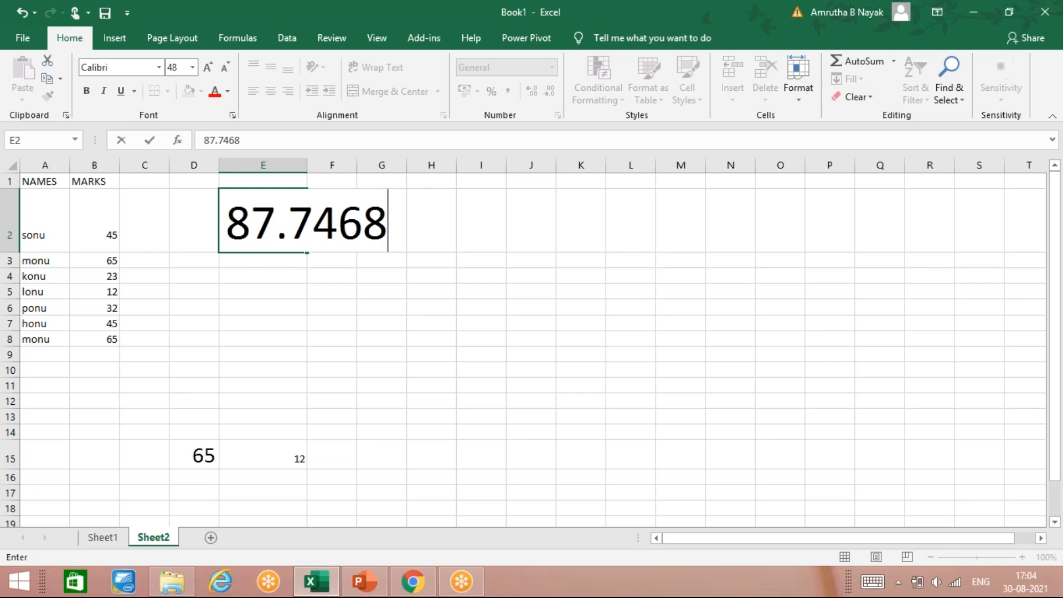
pyautogui.write('6')
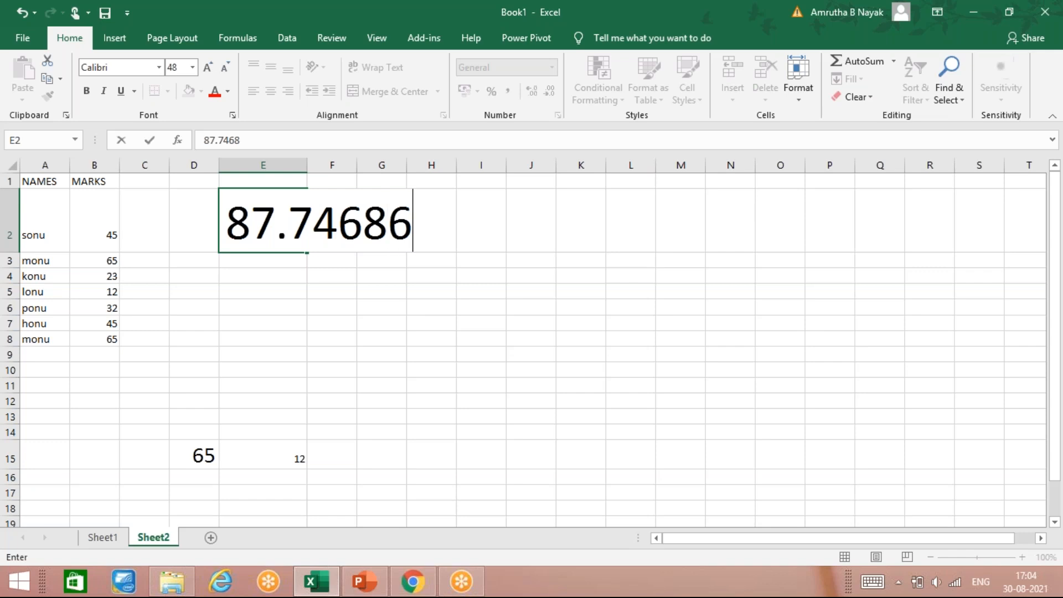
pyautogui.press('Return')
# Autofit column E to fit the full decimal number in E2
pyautogui.click(263, 221)
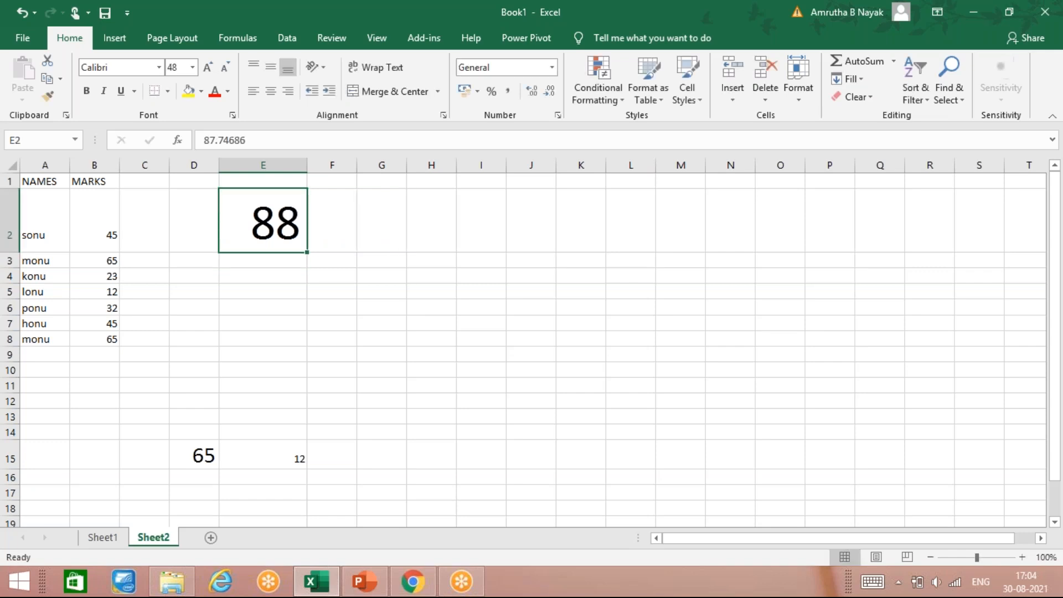
pyautogui.doubleClick(306, 169)
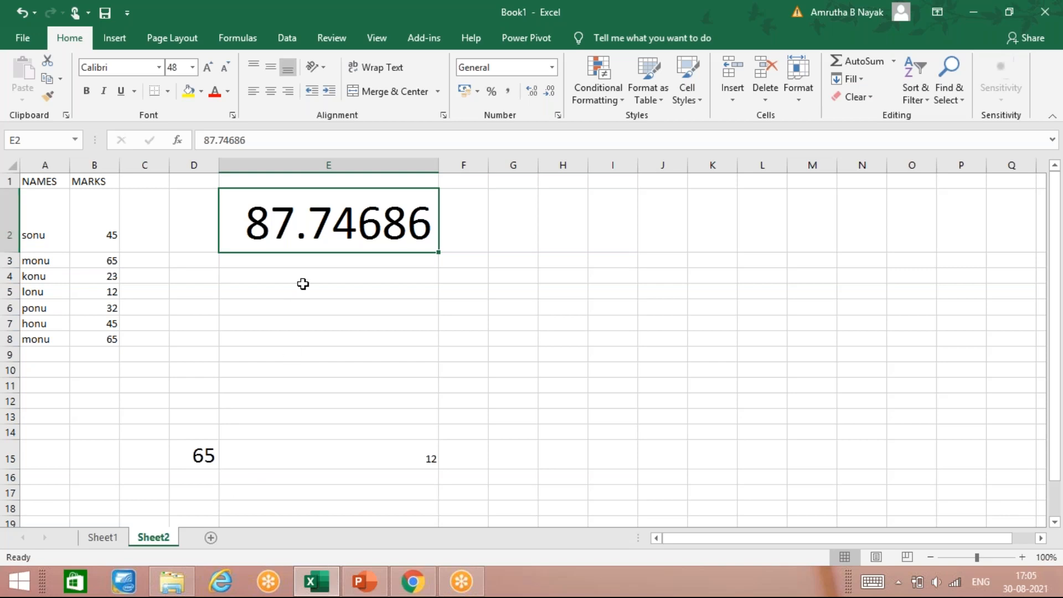
pyautogui.press('Down')
pyautogui.press('Down')
pyautogui.press('Down')
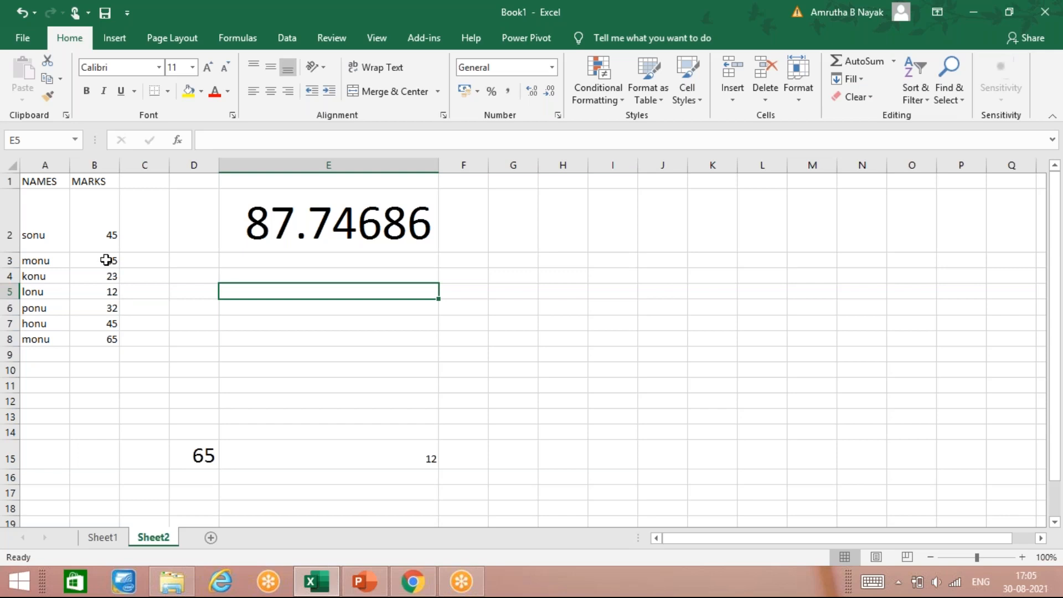
pyautogui.click(109, 242)
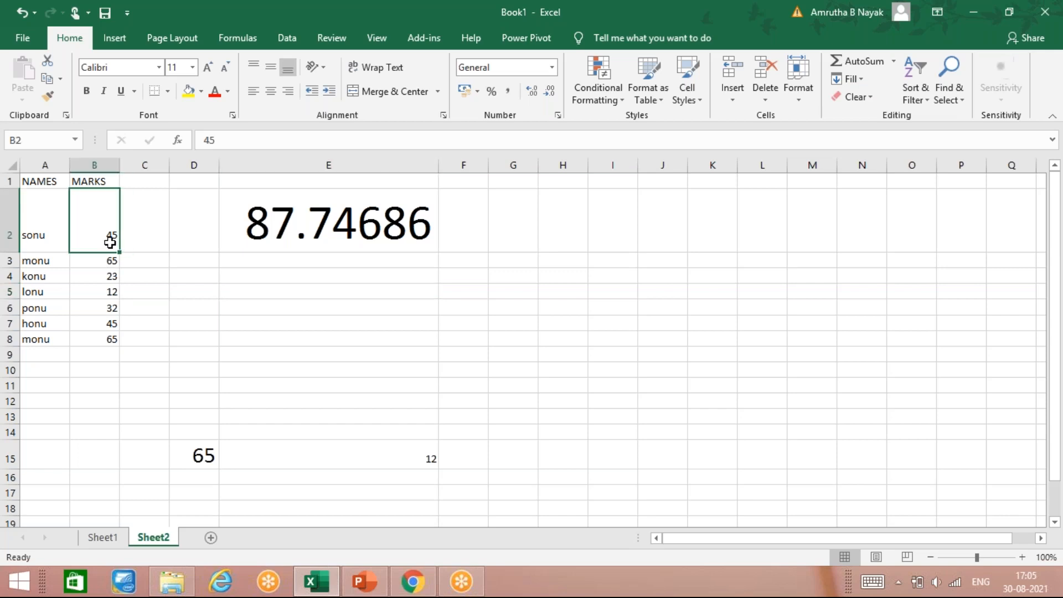
# Step through the marks in B2:B8 and re-enter 65 in B8
pyautogui.click(105, 267)
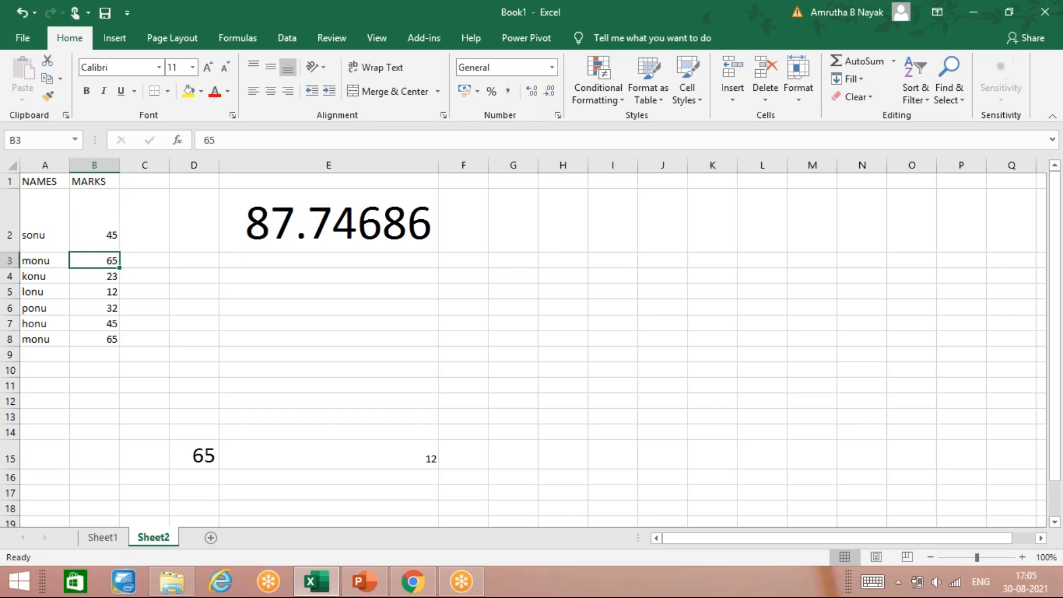
pyautogui.click(107, 277)
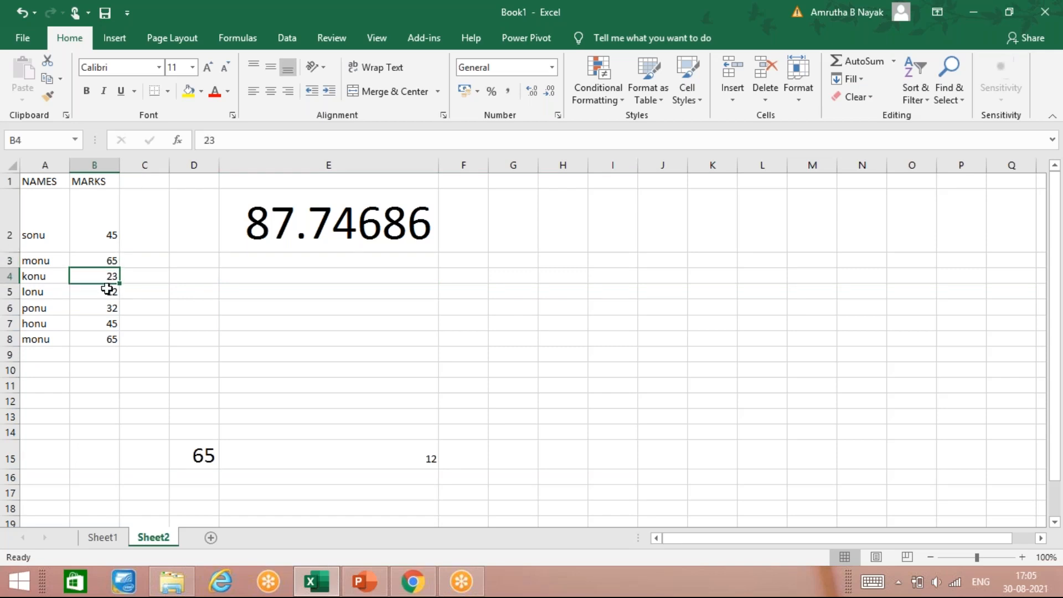
pyautogui.click(109, 292)
pyautogui.click(109, 308)
pyautogui.click(110, 324)
pyautogui.click(111, 340)
pyautogui.write('65')
pyautogui.hotkey('ctrl', 'Return')
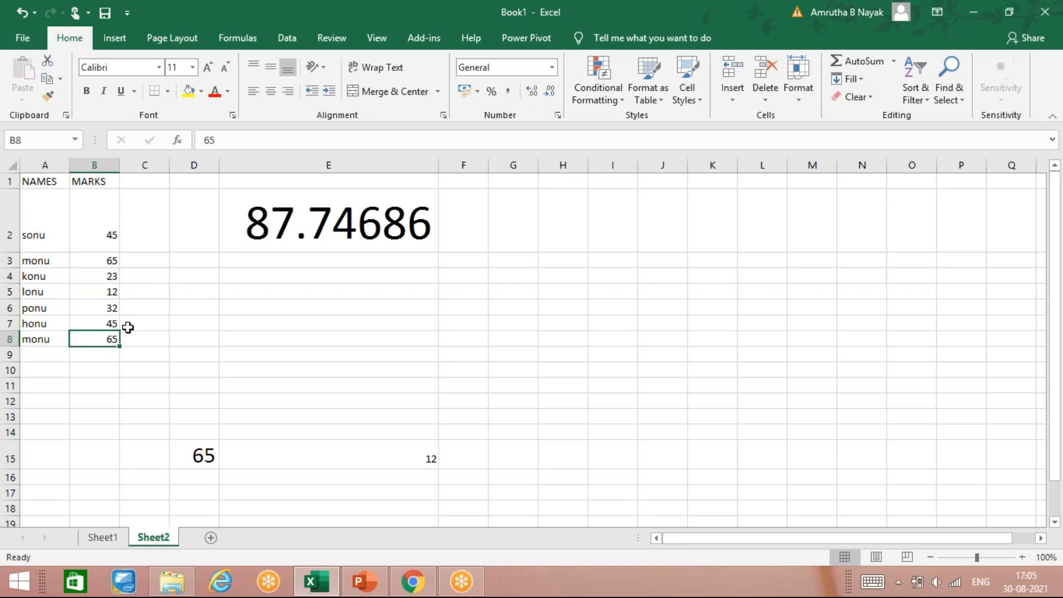
pyautogui.click(103, 356)
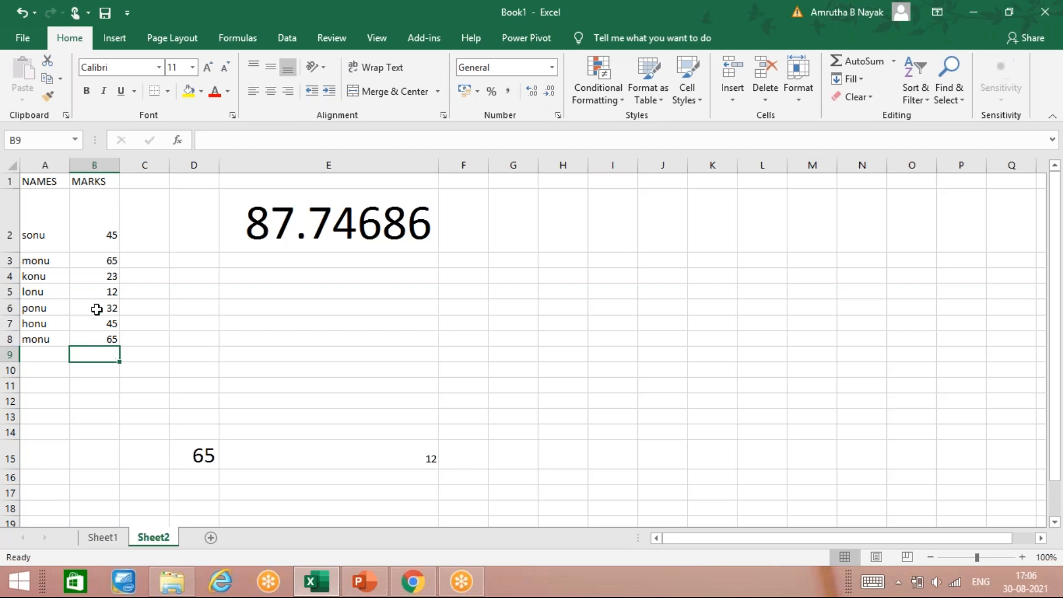
# Widen column F and enter =TRUNC(E2,2) in F2 to truncate the E2 value to two decimals
pyautogui.click(280, 270)
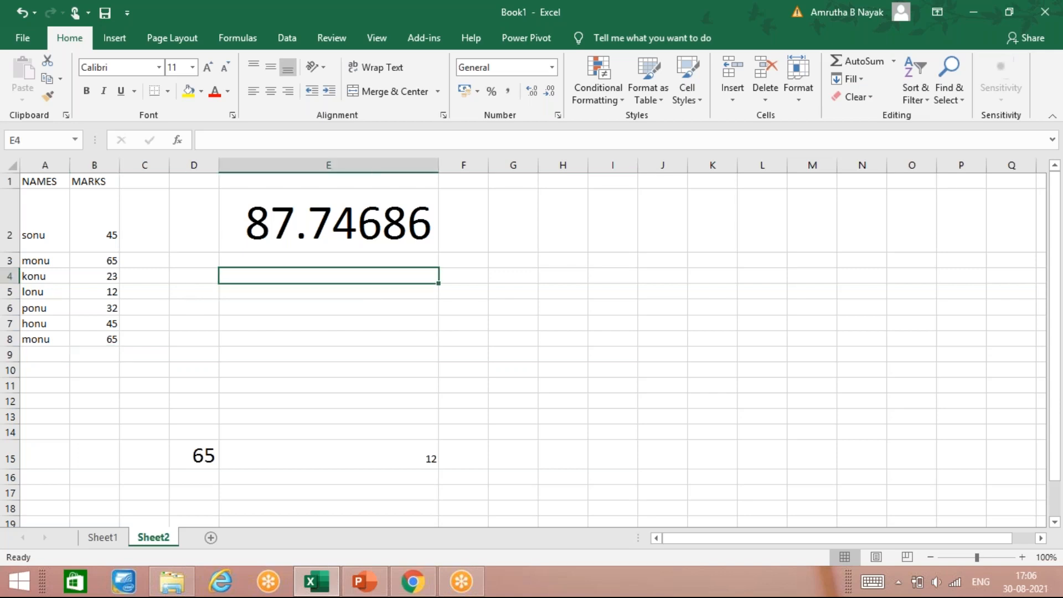
pyautogui.click(472, 213)
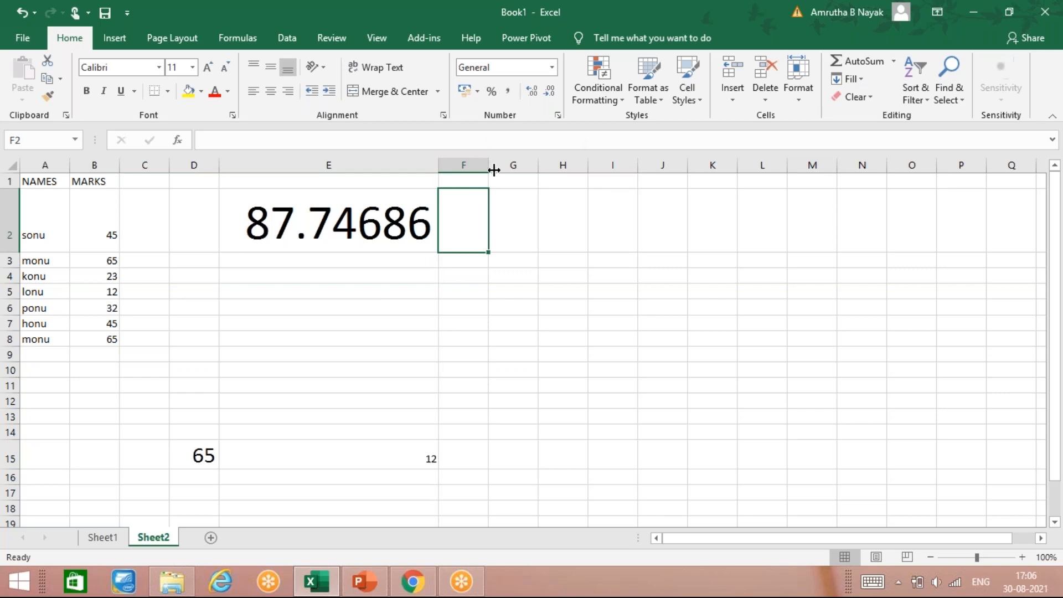
pyautogui.moveTo(494, 172); pyautogui.dragTo(555, 171)
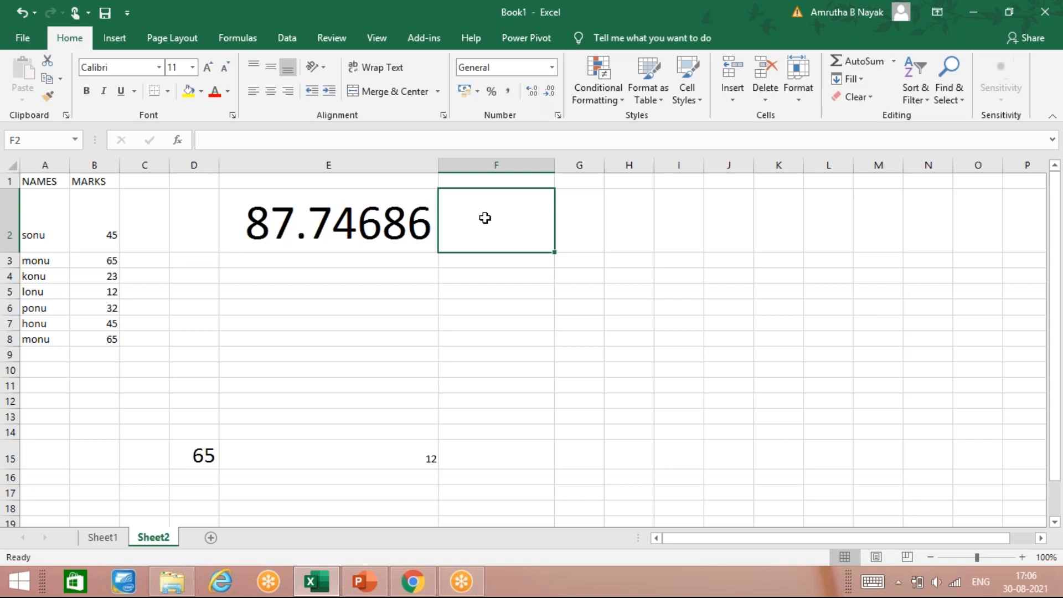
pyautogui.write('=TRU')
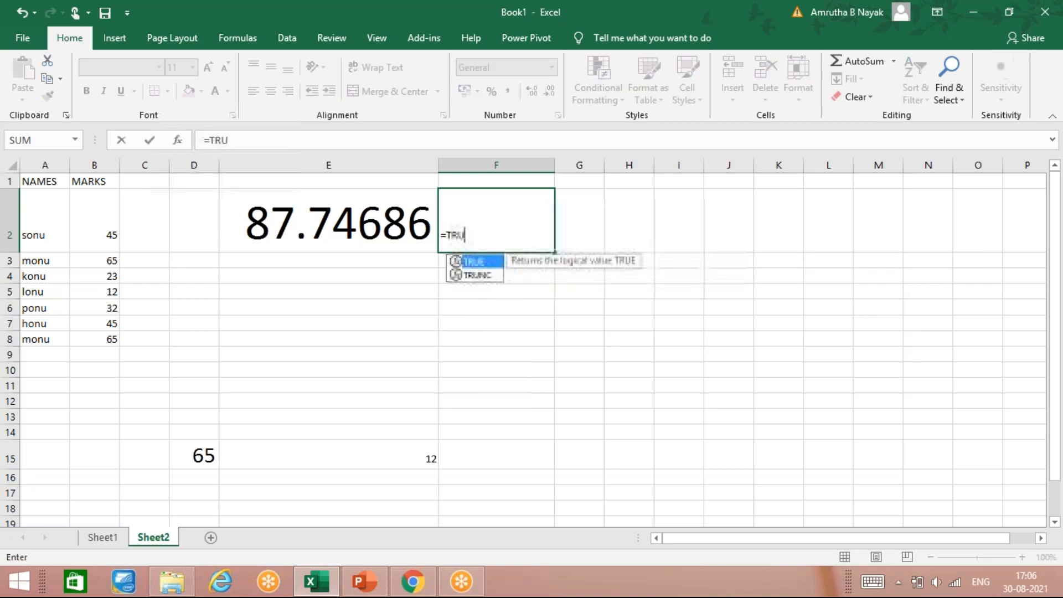
pyautogui.write('NC')
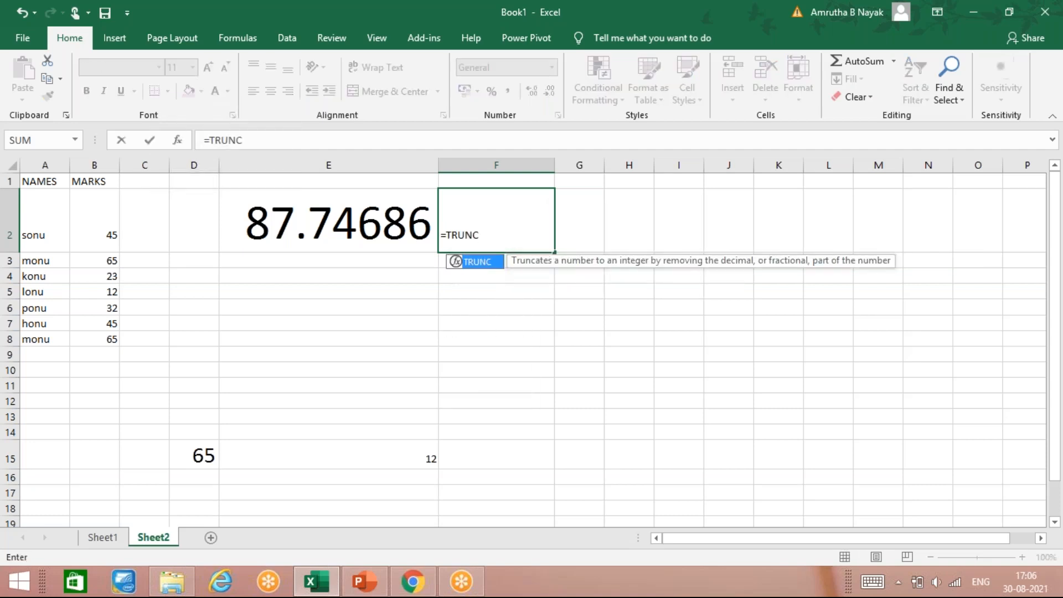
pyautogui.write('(')
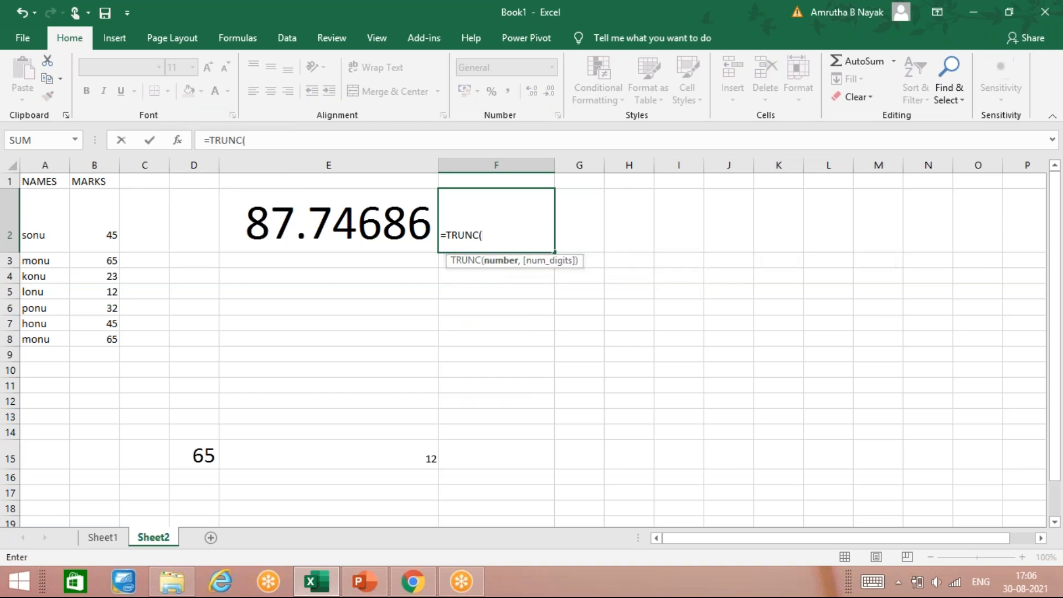
pyautogui.press('Left')
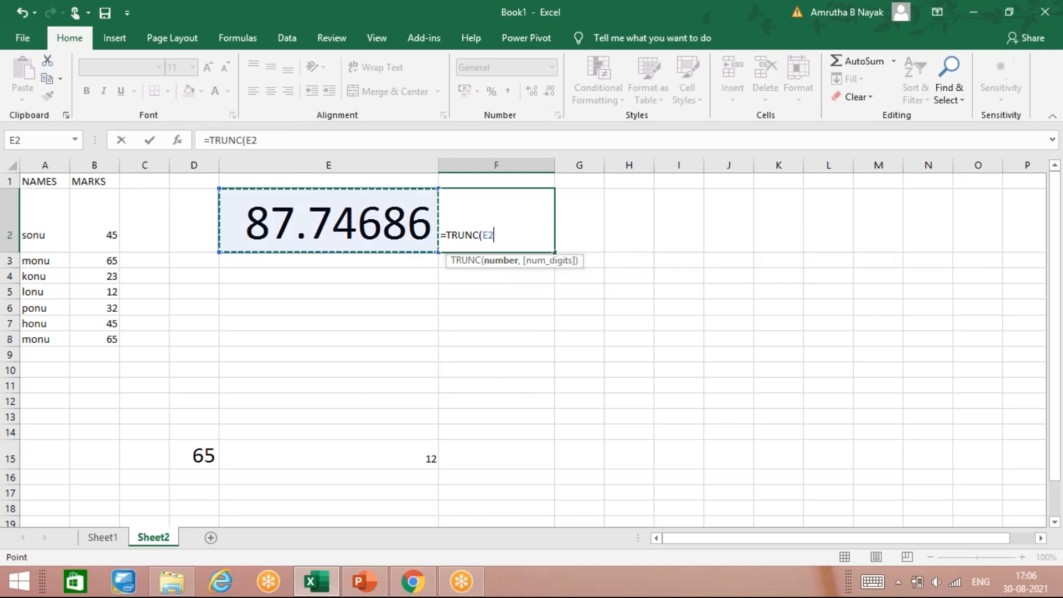
pyautogui.write(',')
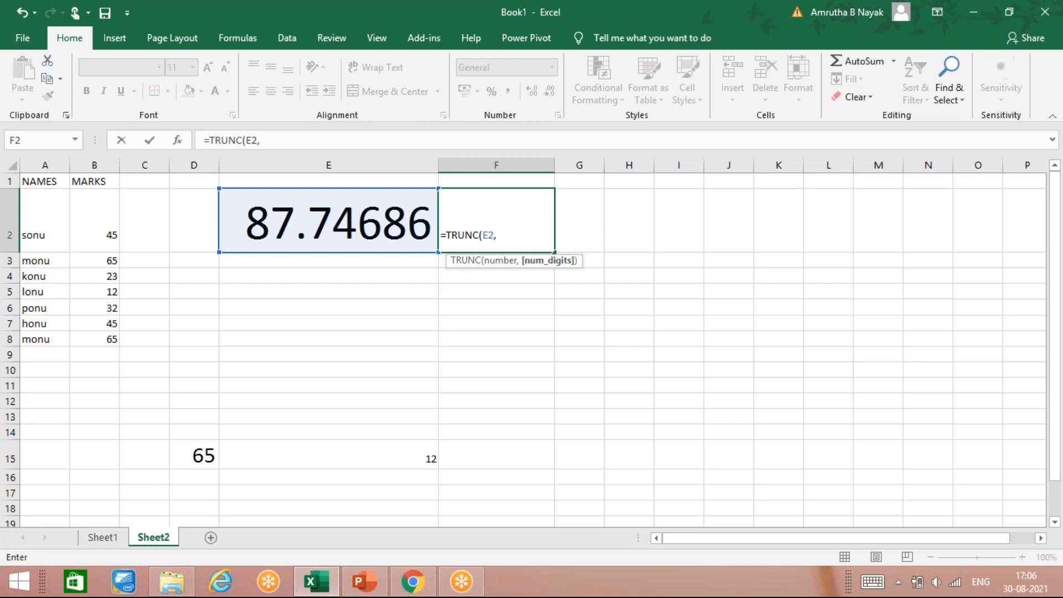
pyautogui.write('2')
pyautogui.press('Return')
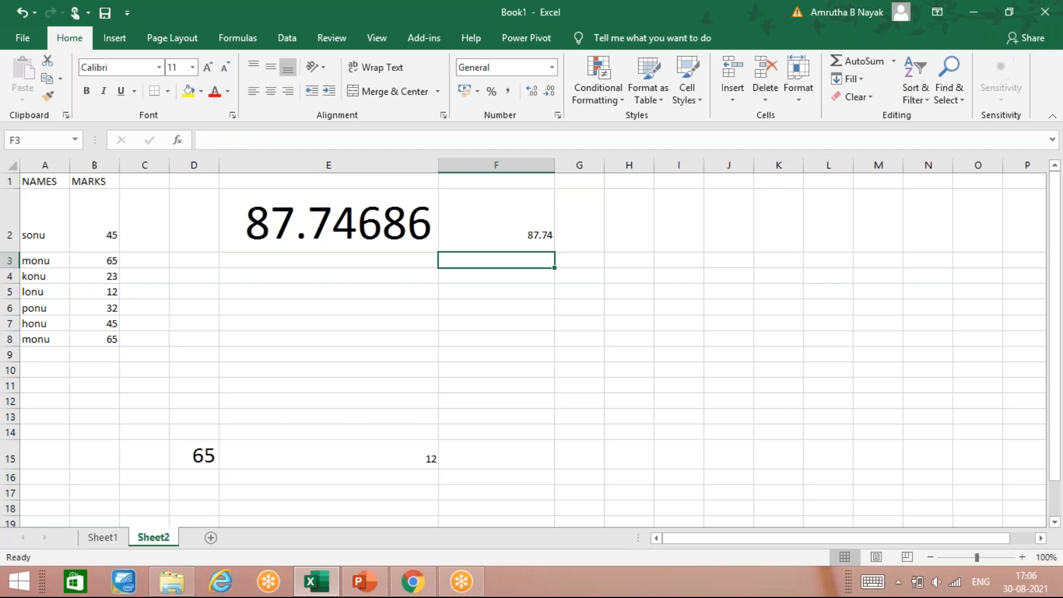
# Enter =ROUND(E2,2) in F3 to round the E2 value to two decimals
pyautogui.write('=ROU')
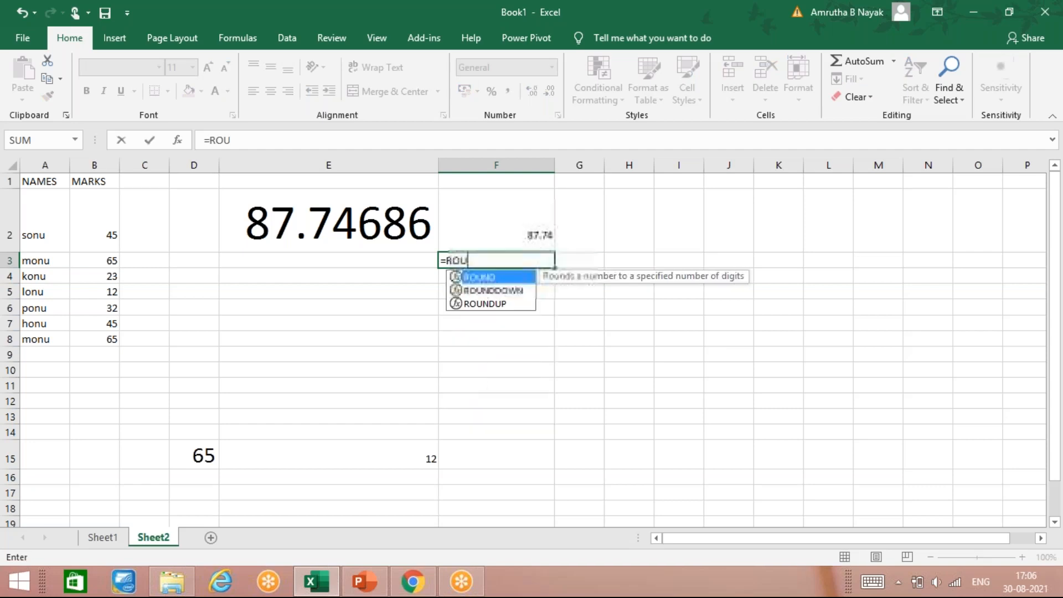
pyautogui.write('ND(')
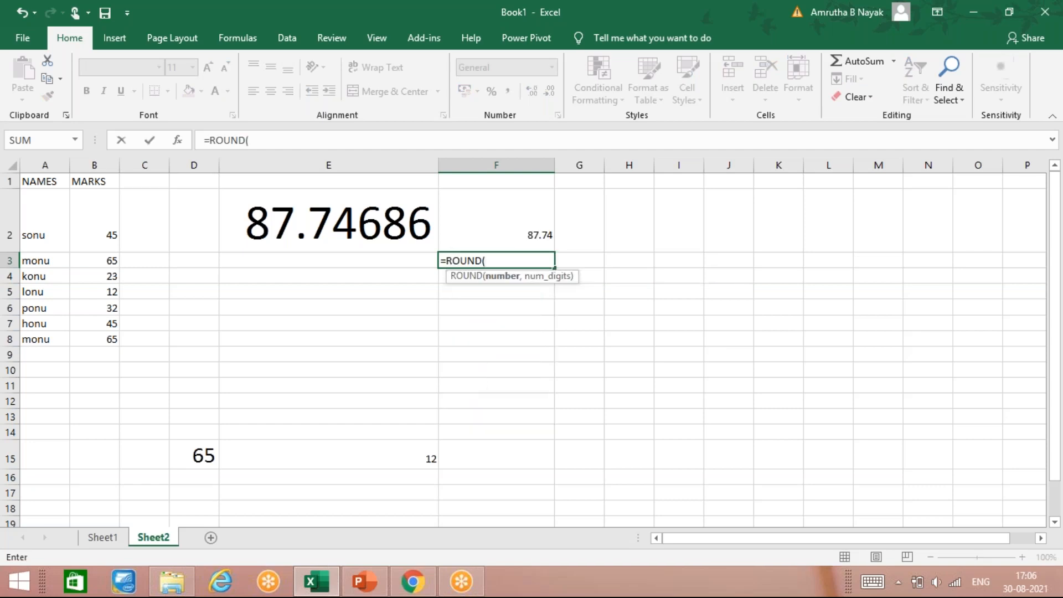
pyautogui.press('Up')
pyautogui.press('Left')
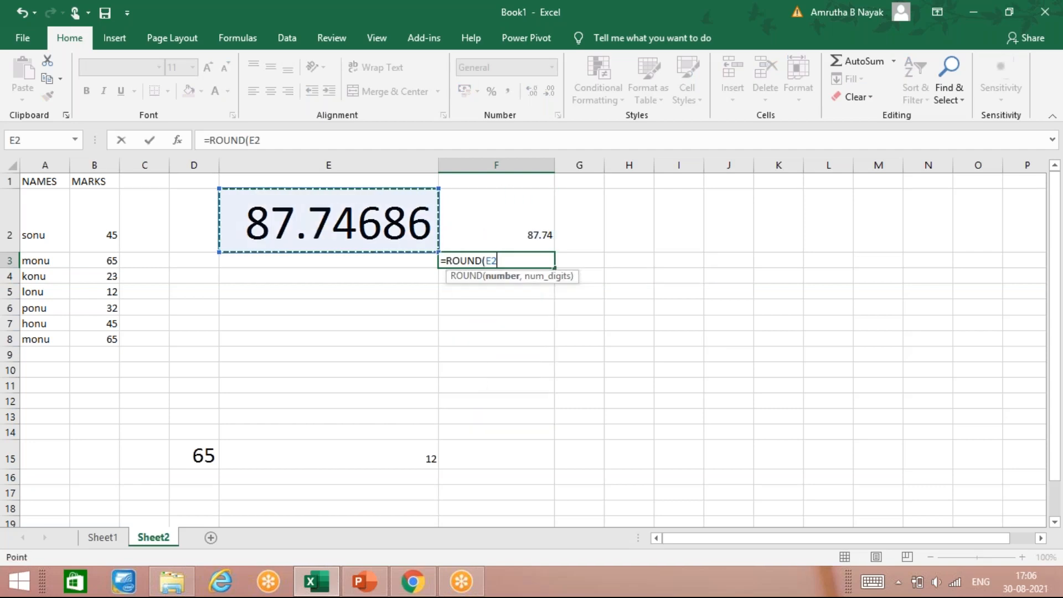
pyautogui.press('Return')
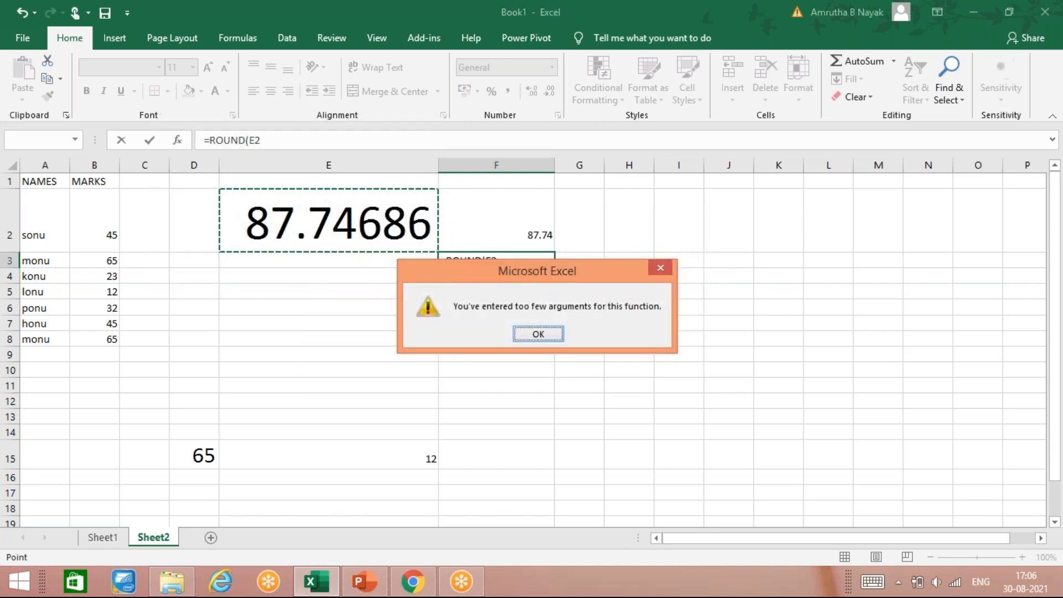
pyautogui.press('Return')
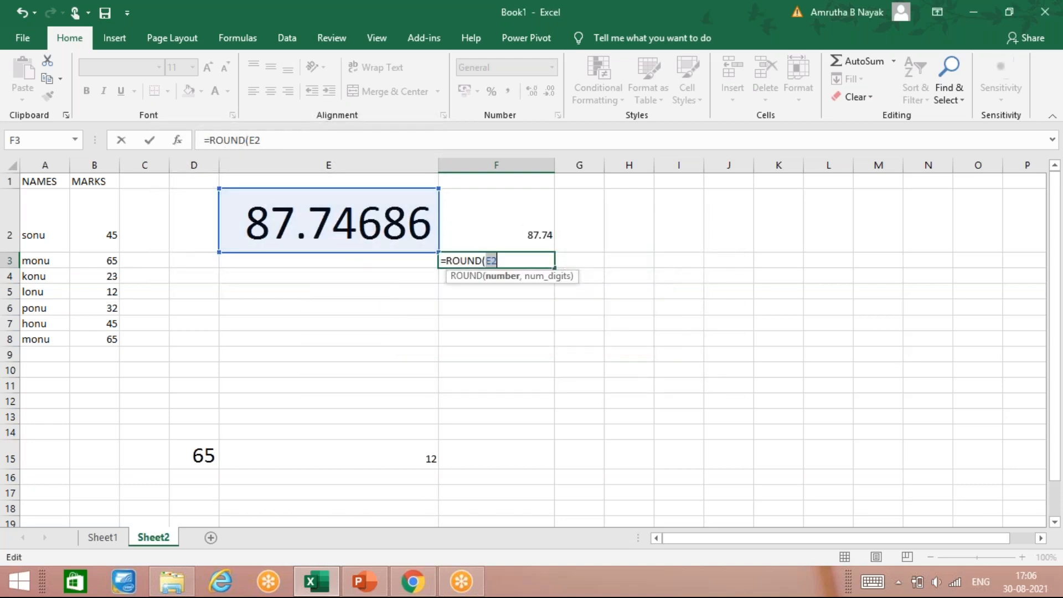
pyautogui.write(',')
pyautogui.press('BackSpace')
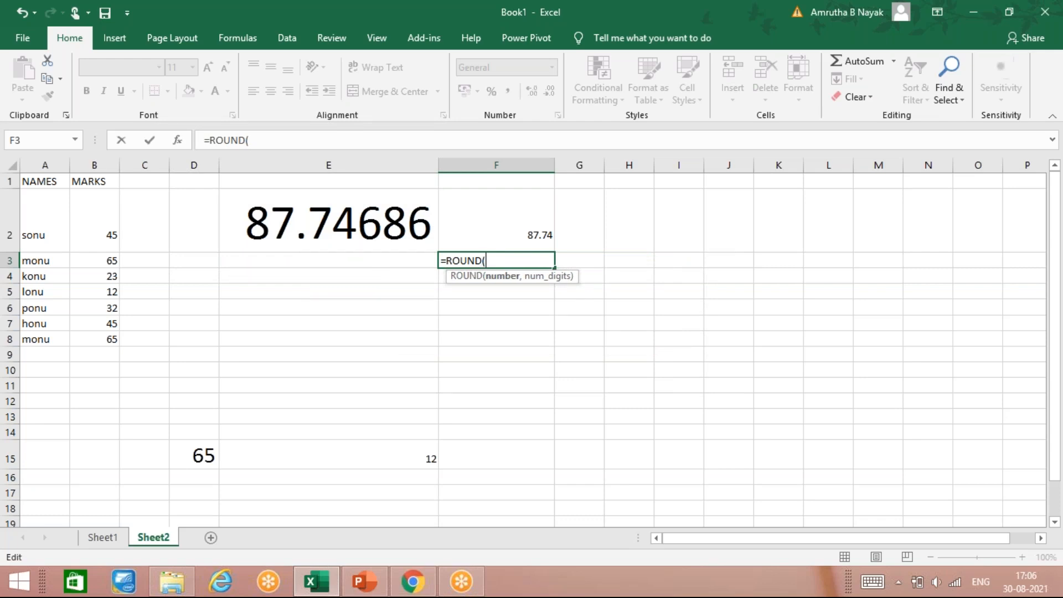
pyautogui.click(395, 228)
pyautogui.write(',2')
pyautogui.press('Return')
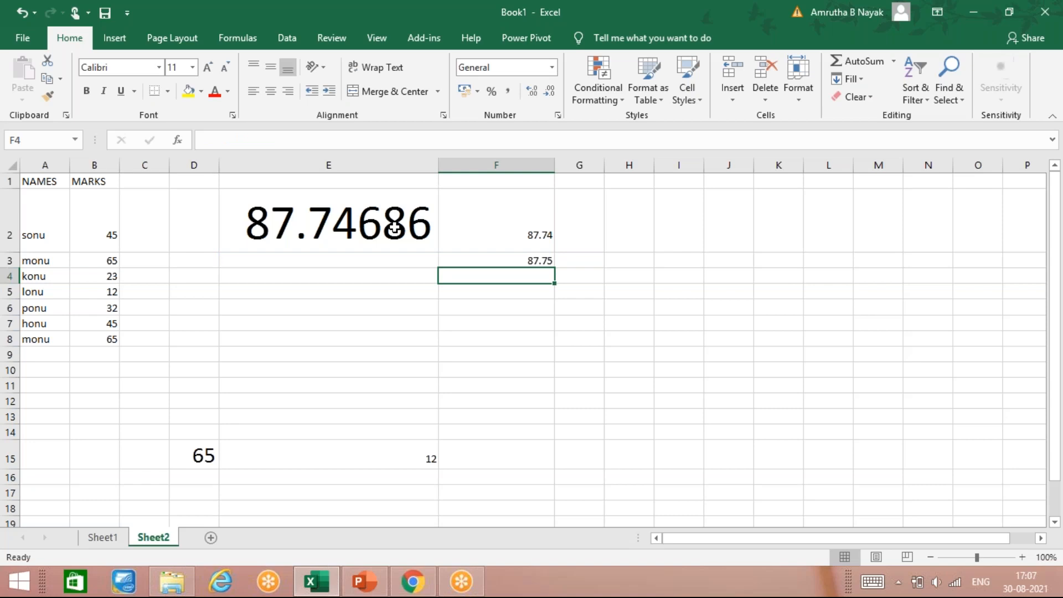
# Label G2 as TRUNC
pyautogui.press('Right')
pyautogui.press('Up')
pyautogui.press('Up')
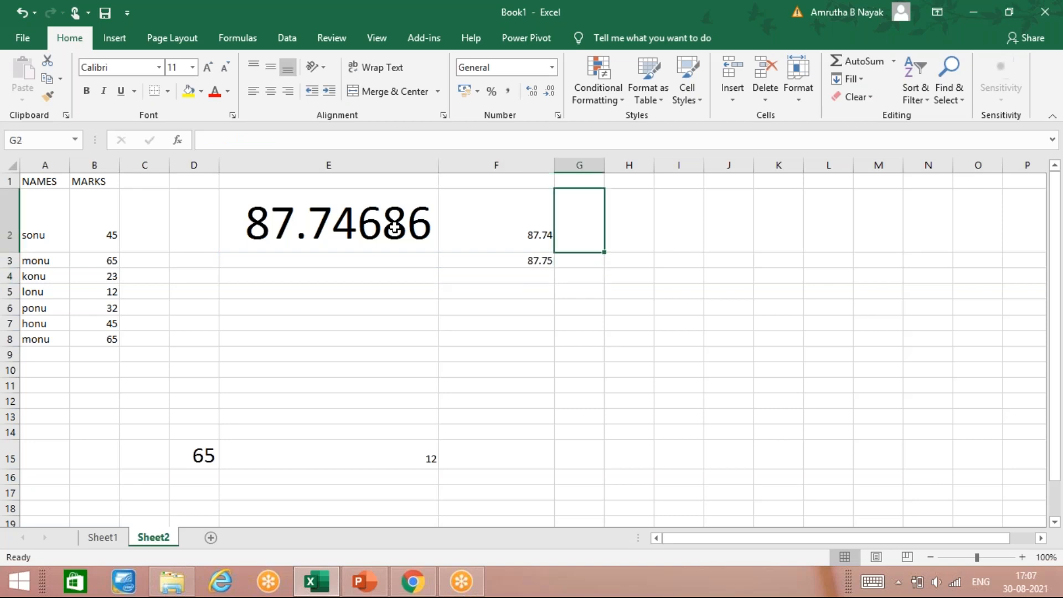
pyautogui.write('TRUNC')
pyautogui.press('Tab')
# Enter =TRUNC(E2,3) in H2 to truncate the E2 value to three decimals
pyautogui.write('=')
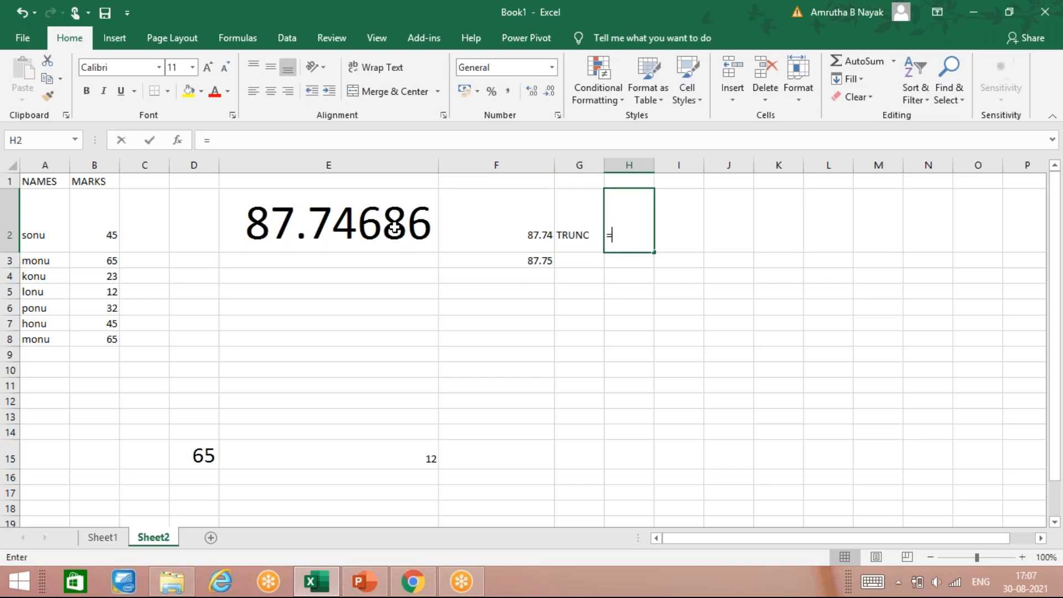
pyautogui.write('TRU')
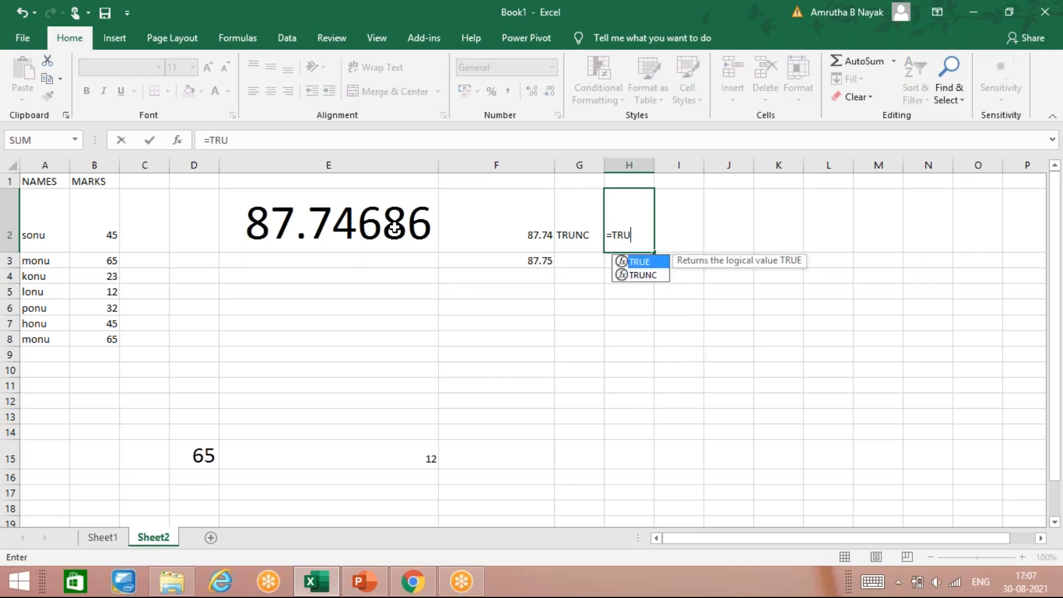
pyautogui.write('NC')
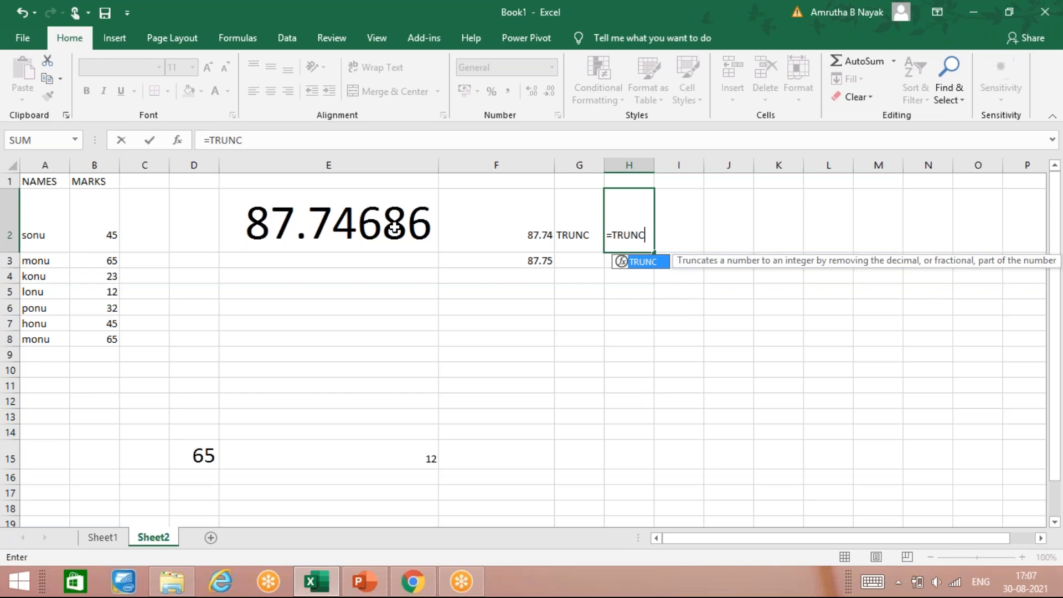
pyautogui.write('(')
pyautogui.press('Left')
pyautogui.press('Left')
pyautogui.press('Left')
pyautogui.press('Left')
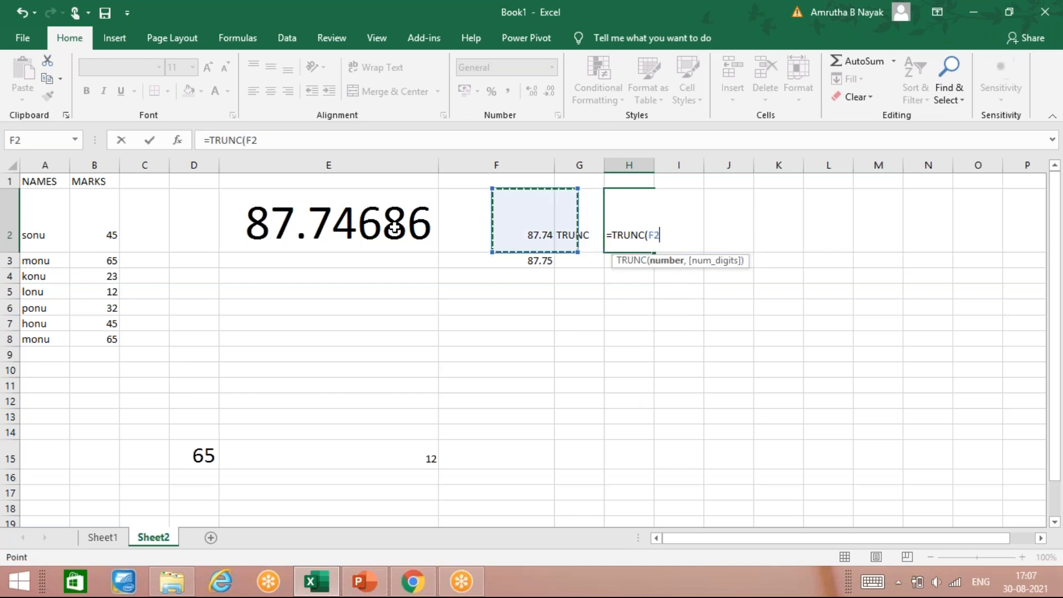
pyautogui.press('Right')
pyautogui.write(',3')
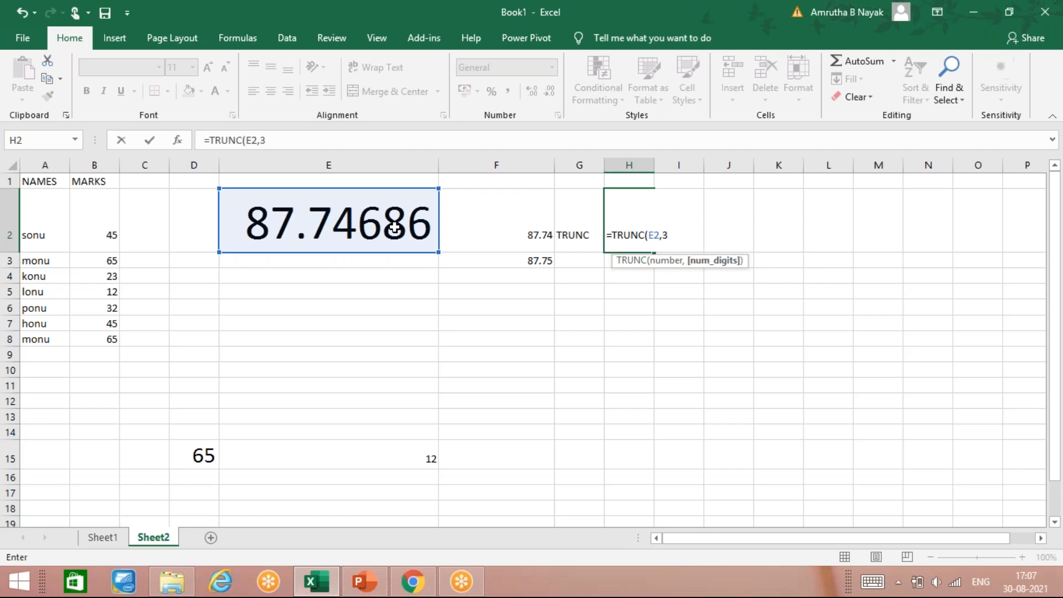
pyautogui.write(')')
pyautogui.press('Return')
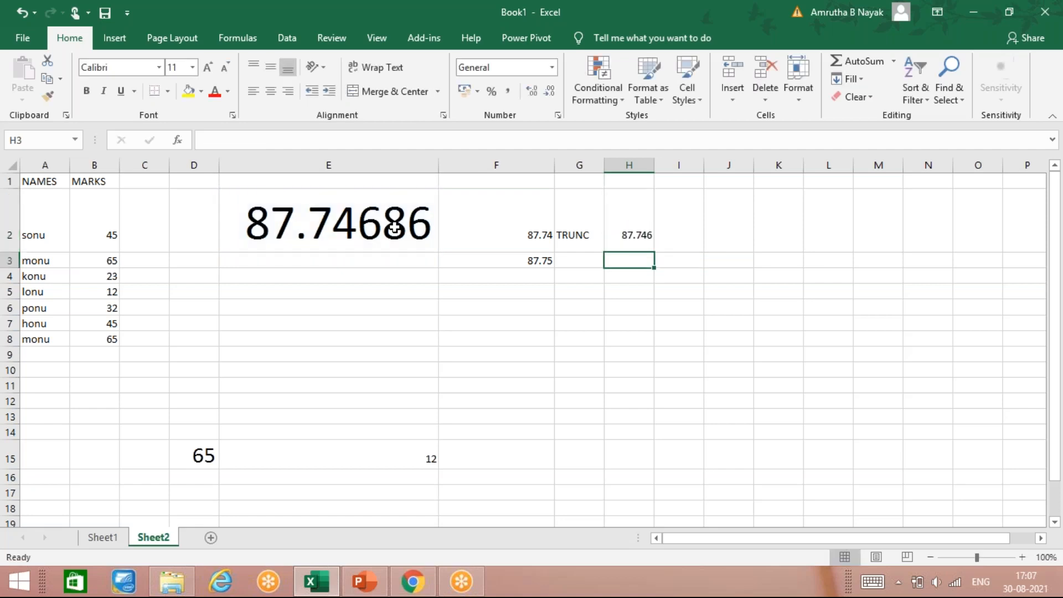
# Enter =ROUND(E2,3) in H3 to round the E2 value to three decimals
pyautogui.write('=')
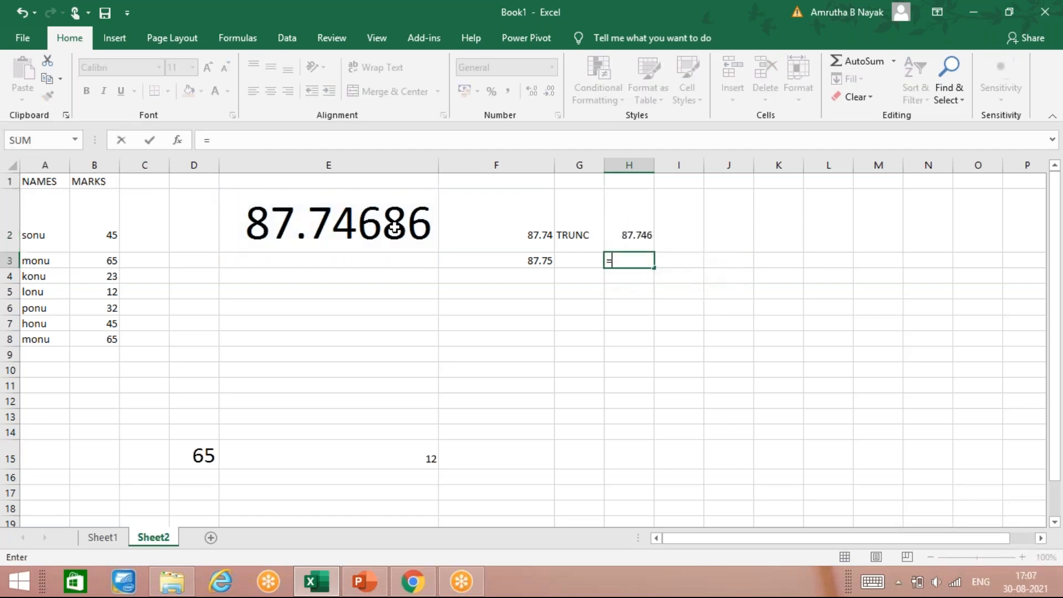
pyautogui.write('ROUND')
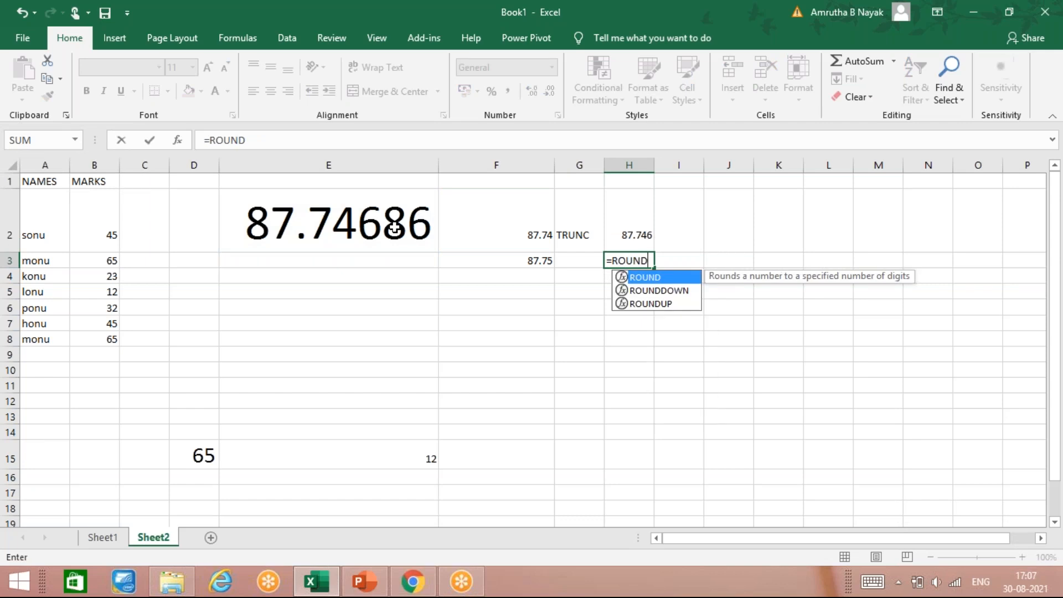
pyautogui.write('(')
pyautogui.press('Left')
pyautogui.press('Left')
pyautogui.press('Left')
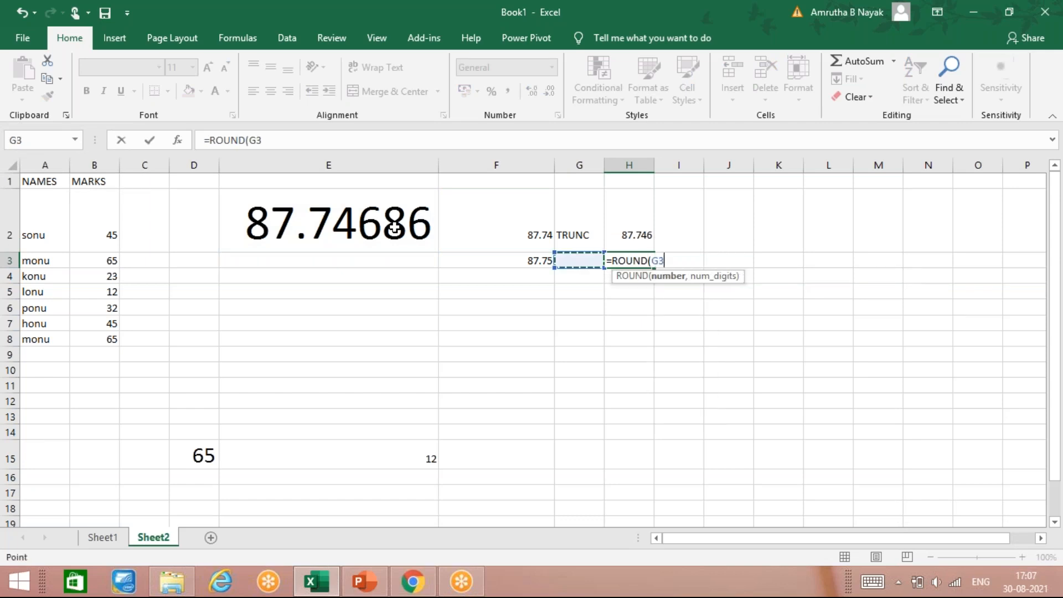
pyautogui.press('Up')
pyautogui.write(',3')
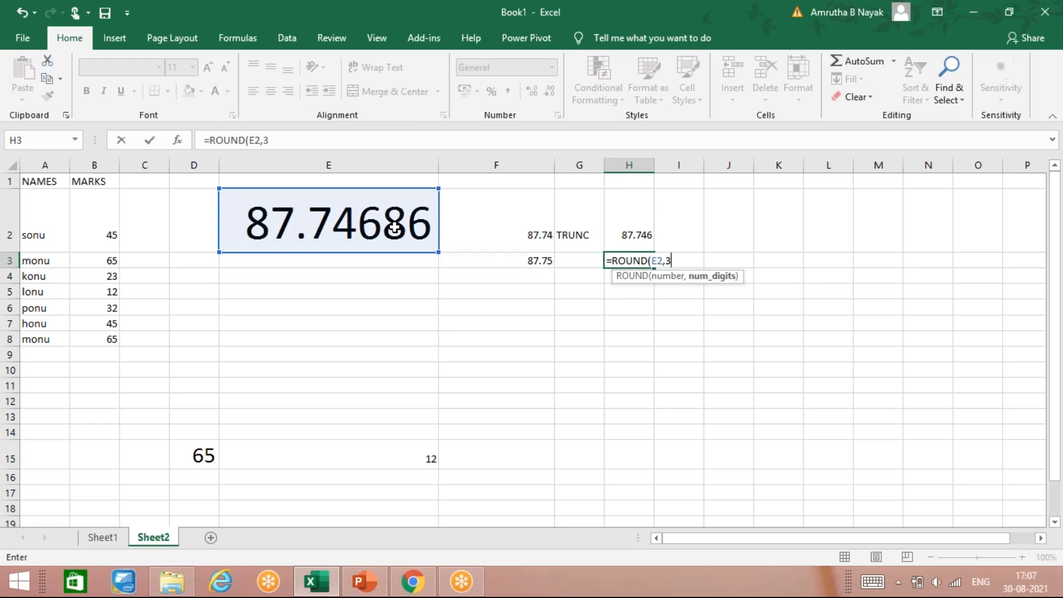
pyautogui.press('Return')
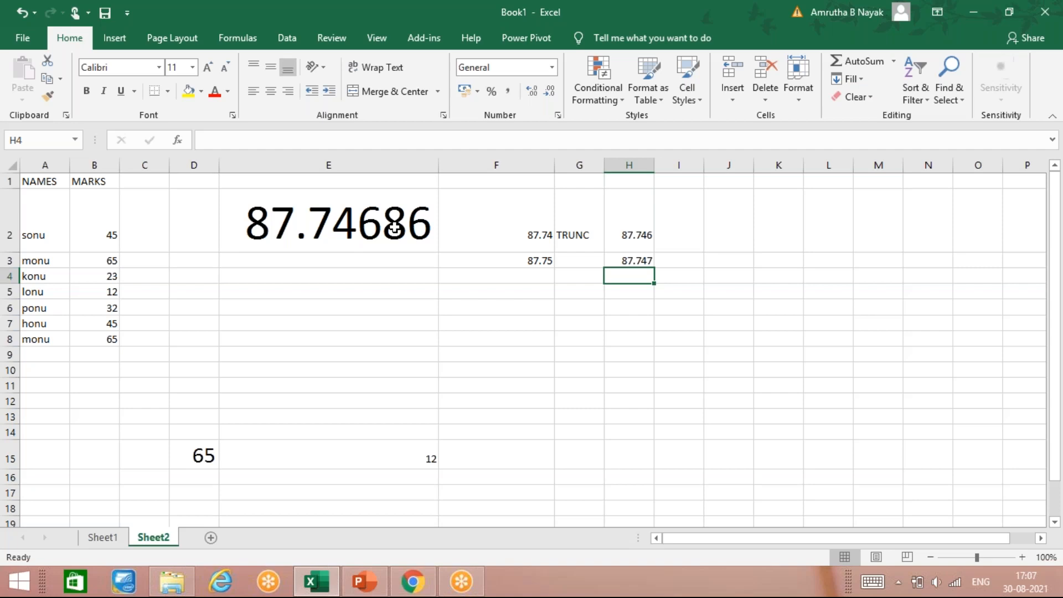
# Label G3 as ROUND and G5 as MOD
pyautogui.press('Up')
pyautogui.press('Down')
pyautogui.press('Left')
pyautogui.press('Up')
pyautogui.write('ROUND')
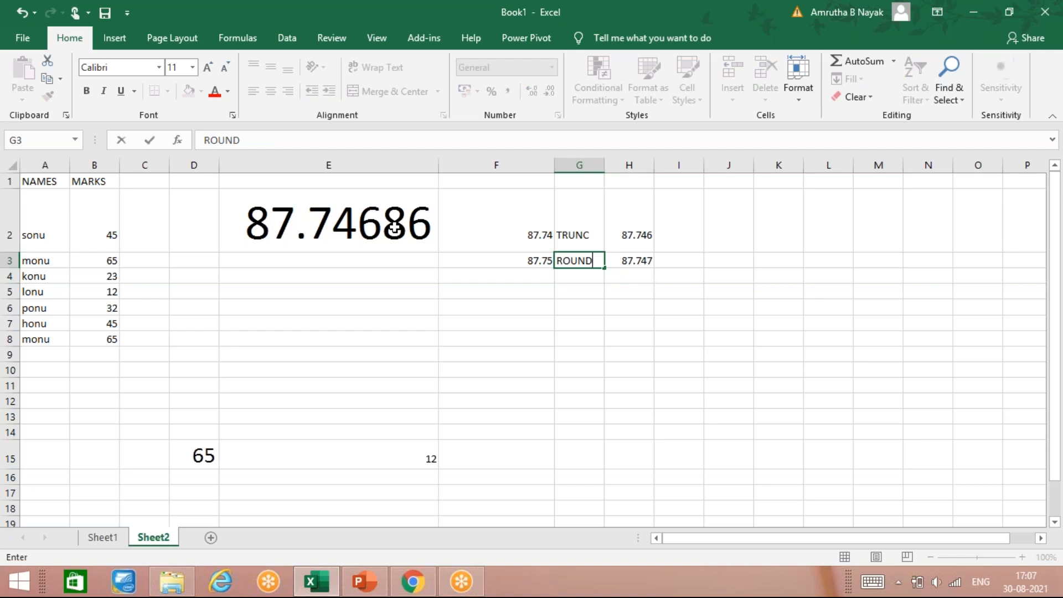
pyautogui.press('Return')
pyautogui.press('Return')
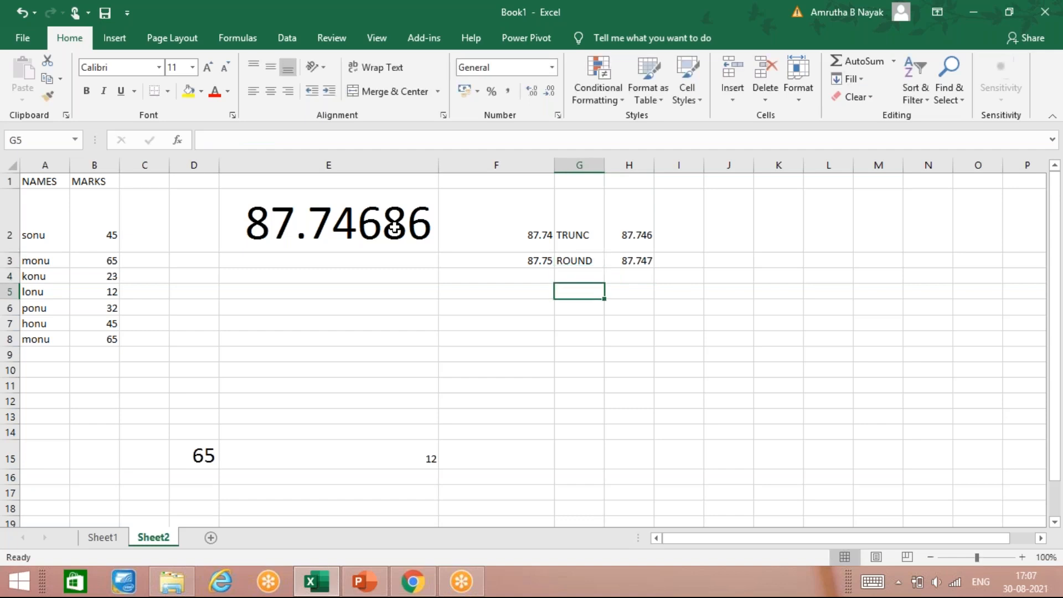
pyautogui.write('MOD')
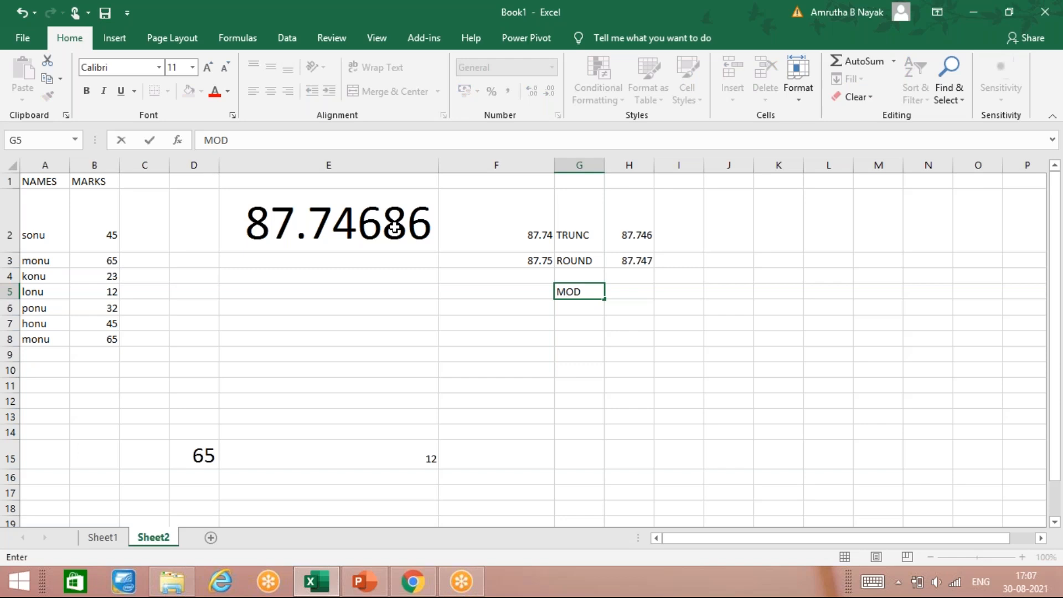
pyautogui.press('Tab')
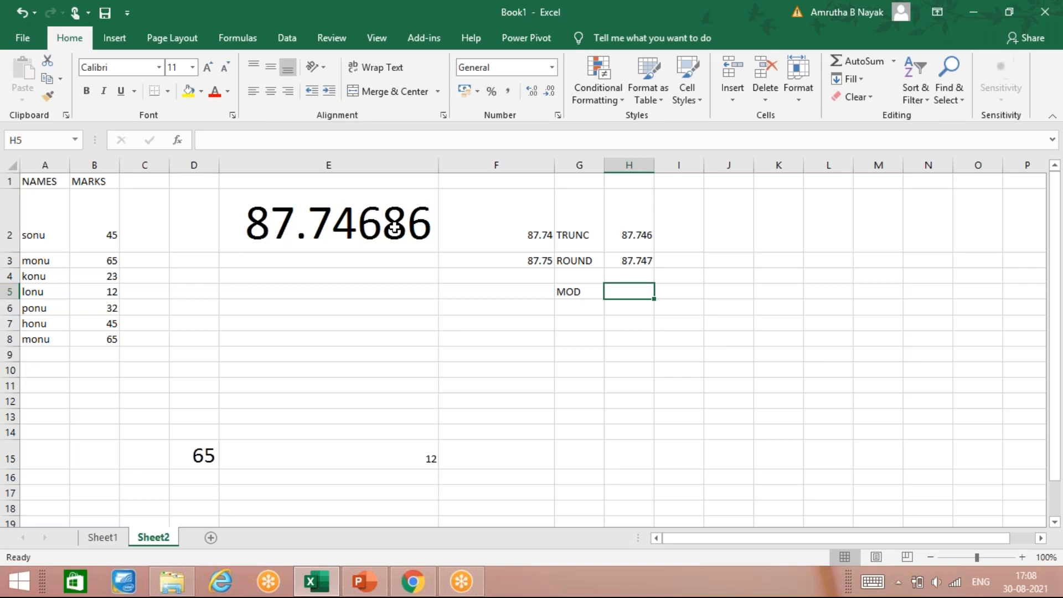
# Enter =MOD(23,2) in H5 to get the remainder of 23 divided by 2
pyautogui.write('=MO')
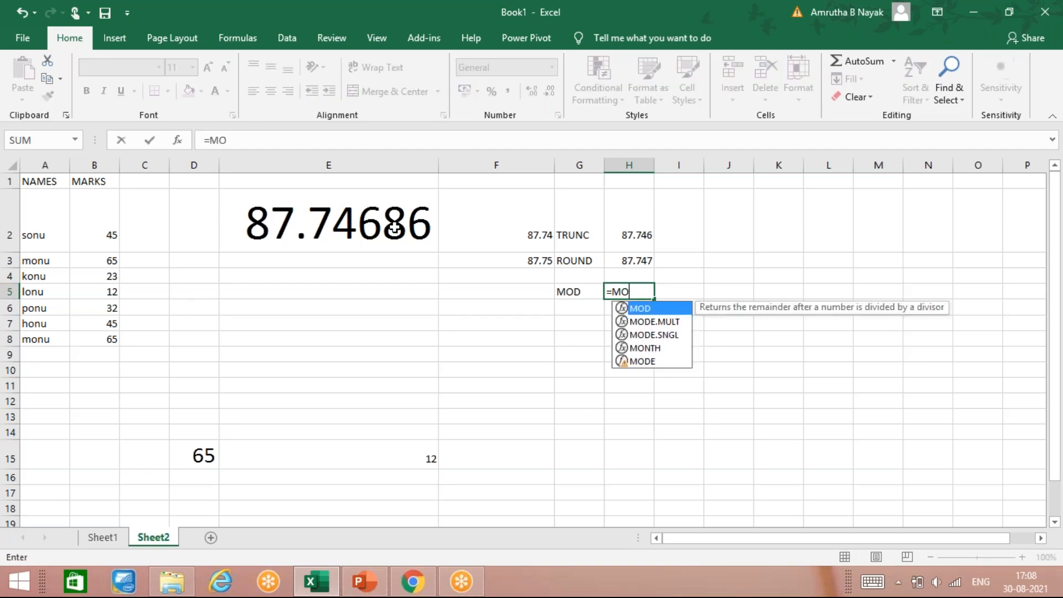
pyautogui.write('D(')
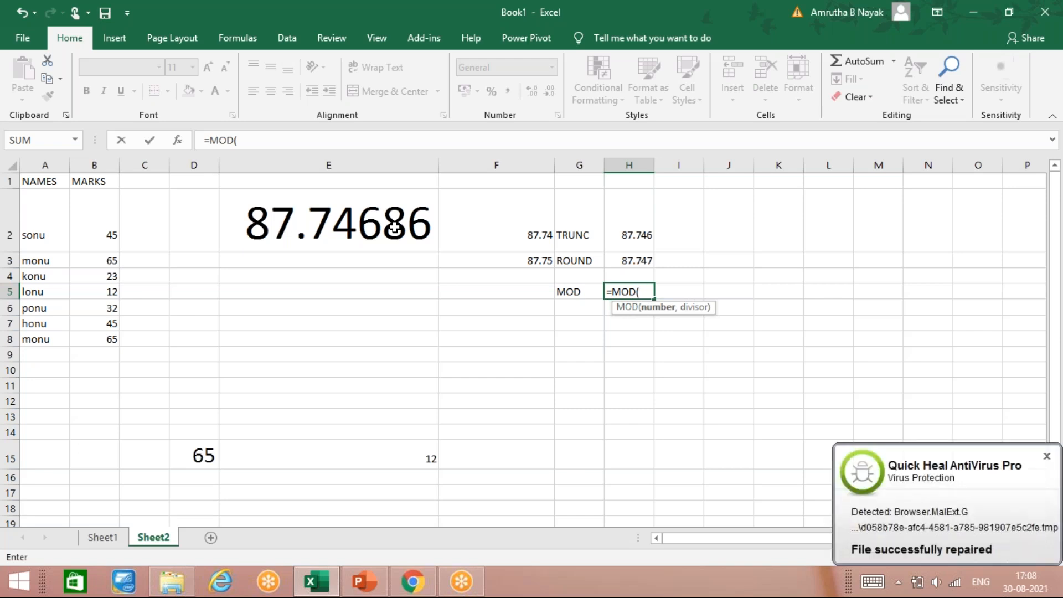
pyautogui.write('23,')
pyautogui.write('2')
pyautogui.press('Return')
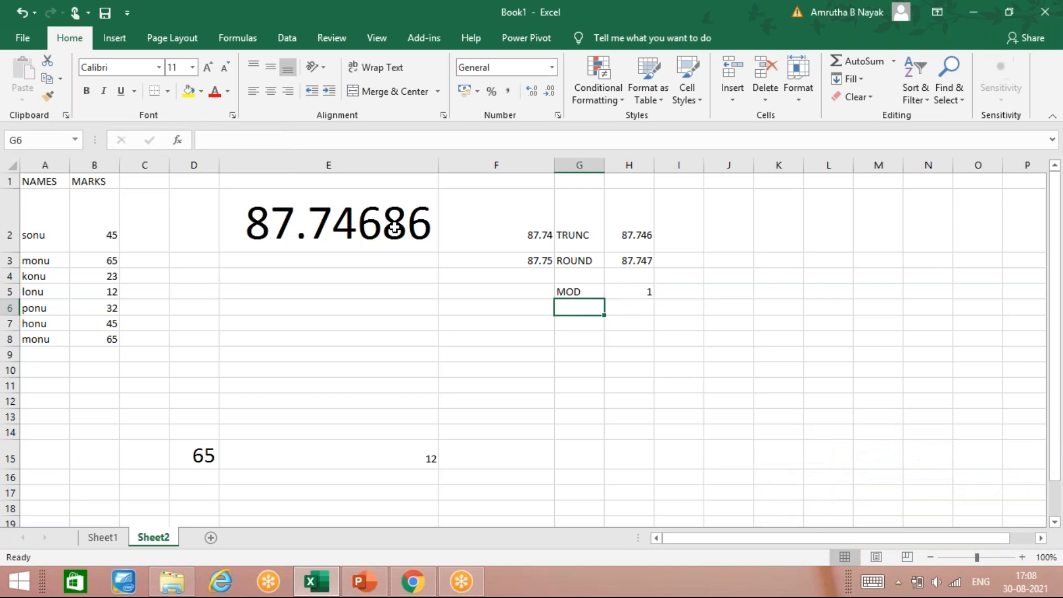
# Try entering =MOD(11,3) in F2, then undo that entry
pyautogui.click(394, 227)
pyautogui.press('Right')
pyautogui.write('=MOD')
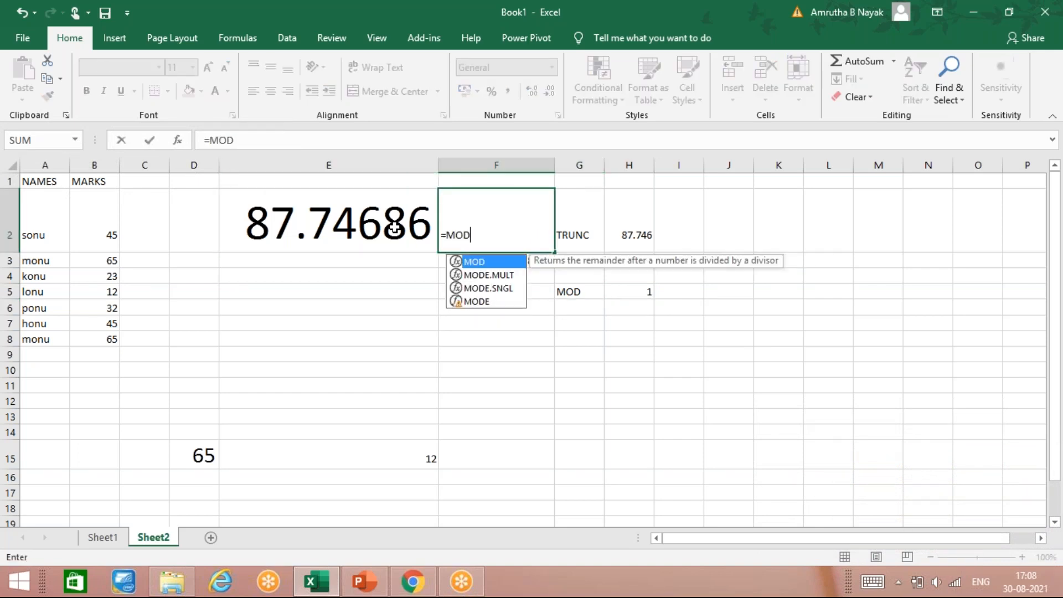
pyautogui.write('(')
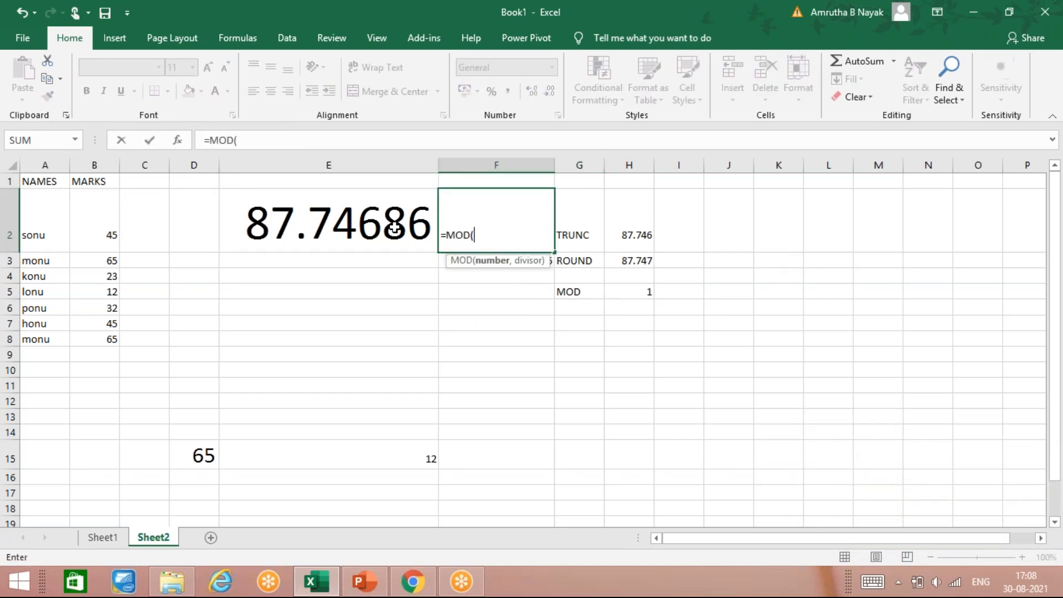
pyautogui.write('11,3')
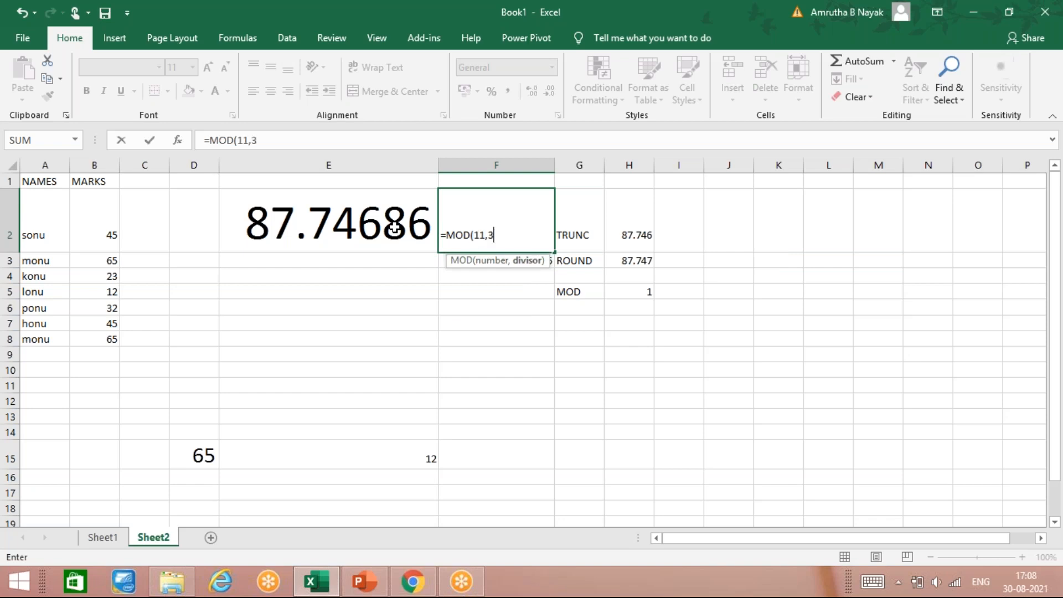
pyautogui.press('Return')
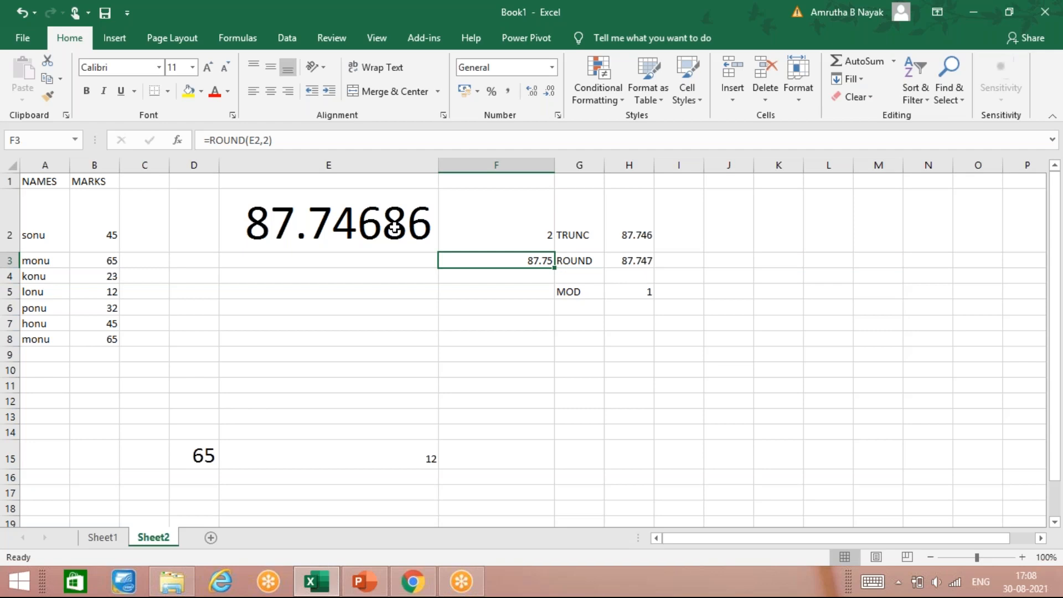
pyautogui.hotkey('ctrl', 'z')
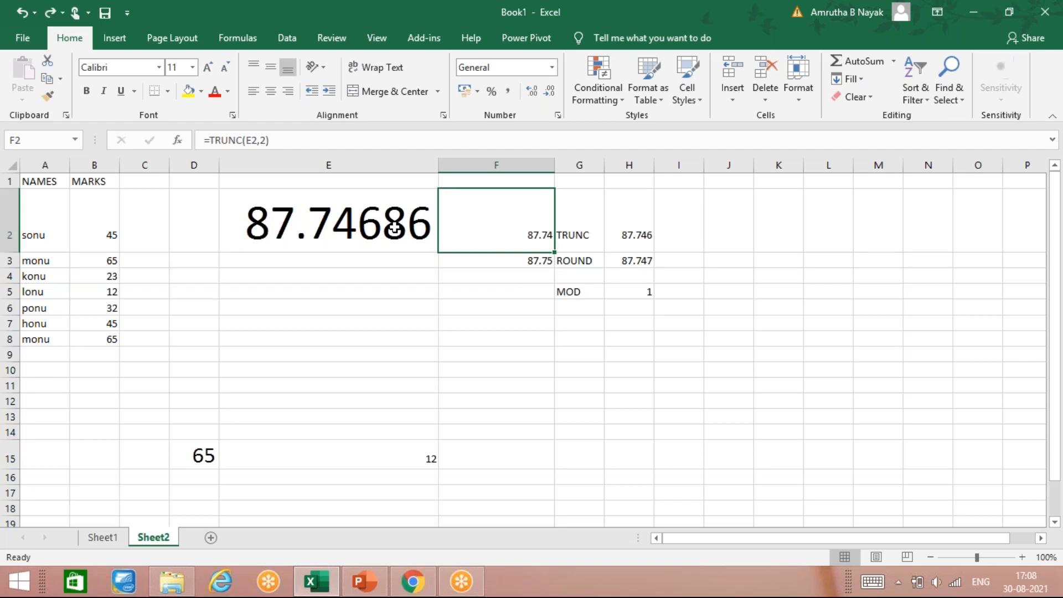
# Enter =MOD(11,3) in H6 to get the remainder of 11 divided by 3
pyautogui.click(640, 306)
pyautogui.write('=')
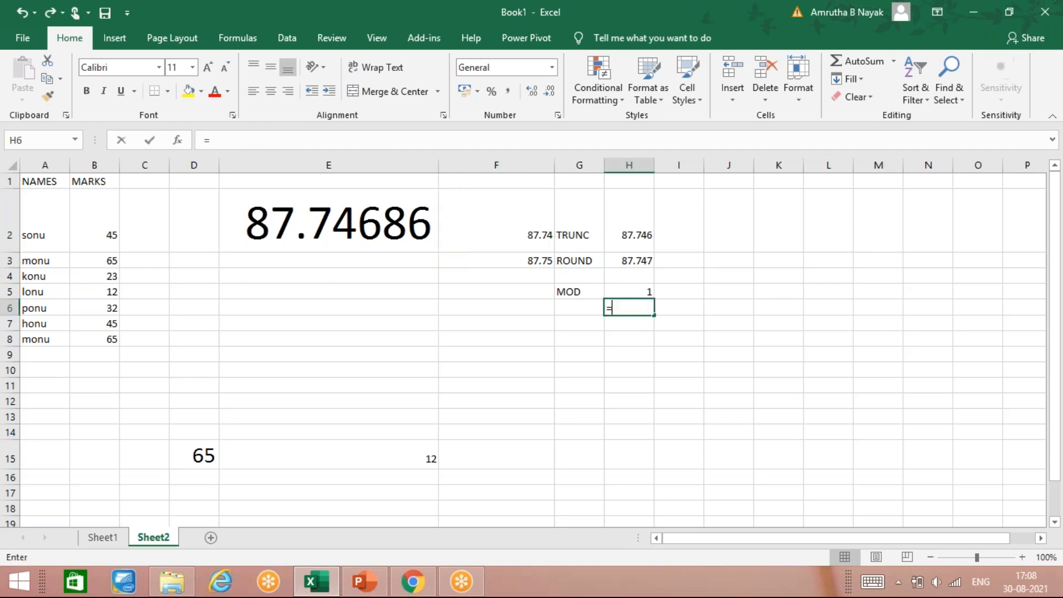
pyautogui.write('MOD(')
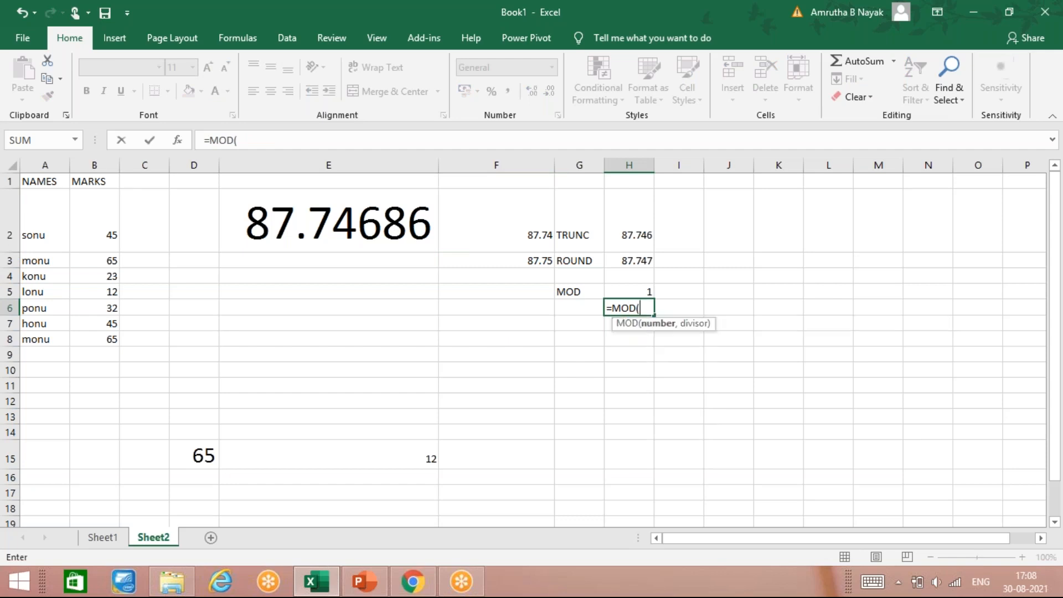
pyautogui.write('11,3')
pyautogui.press('Return')
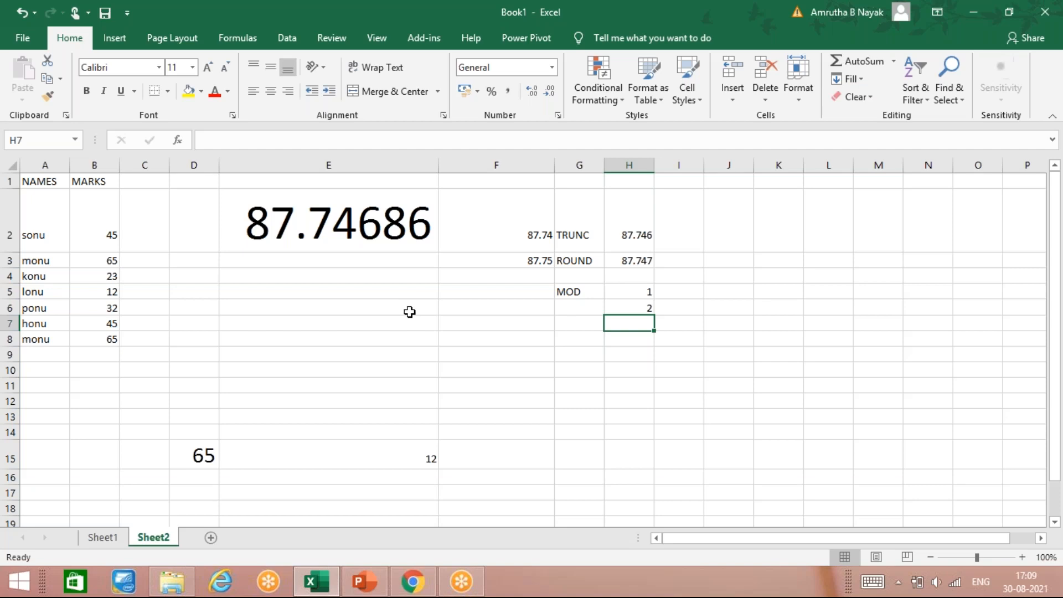
# Enter 11 in F6 and 2 in F7 as the number and divisor
pyautogui.click(478, 309)
pyautogui.write('11')
pyautogui.press('Return')
pyautogui.write('2')
pyautogui.press('Return')
pyautogui.press('Return')
# Enter =MOD(F6,F7) in G7 using the F6 and F7 cell references
pyautogui.press('Up')
pyautogui.press('Right')
pyautogui.press('Right')
pyautogui.press('Up')
pyautogui.press('Left')
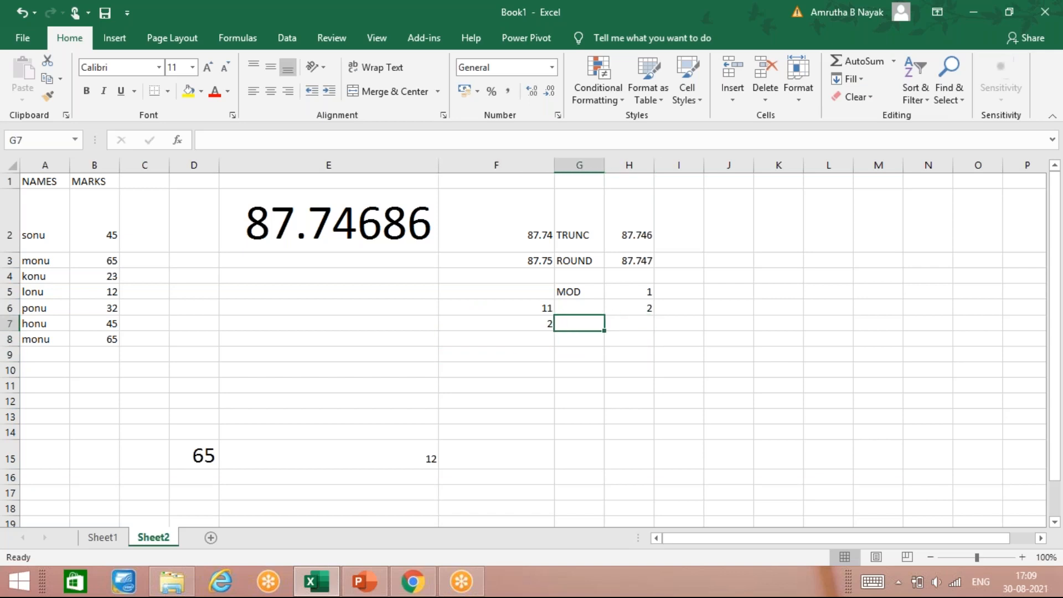
pyautogui.write('=MOD(')
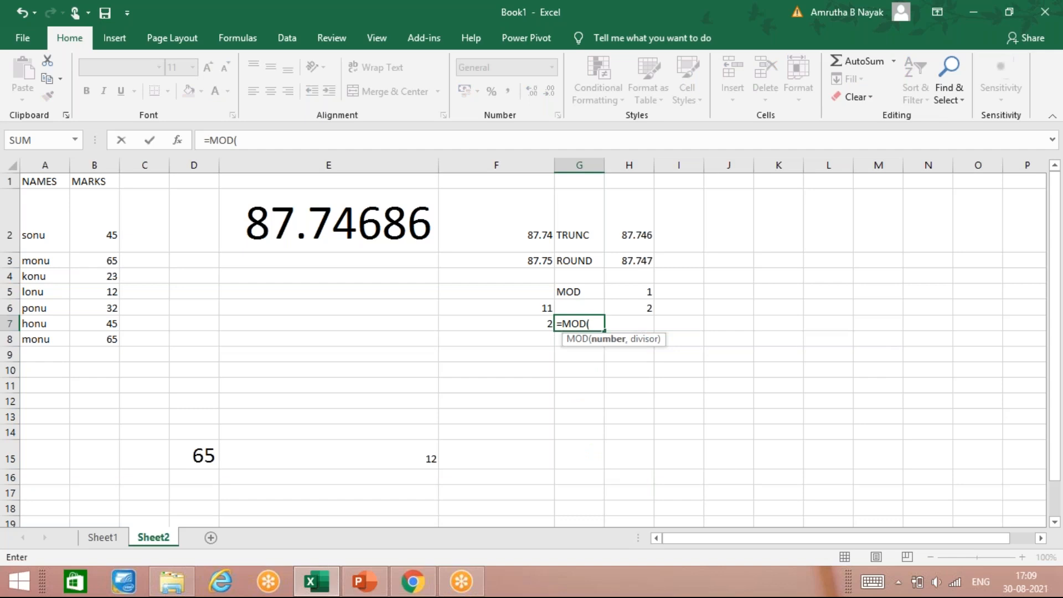
pyautogui.press('Up')
pyautogui.press('Left')
pyautogui.write(',')
pyautogui.press('Down')
pyautogui.press('Up')
pyautogui.press('Left')
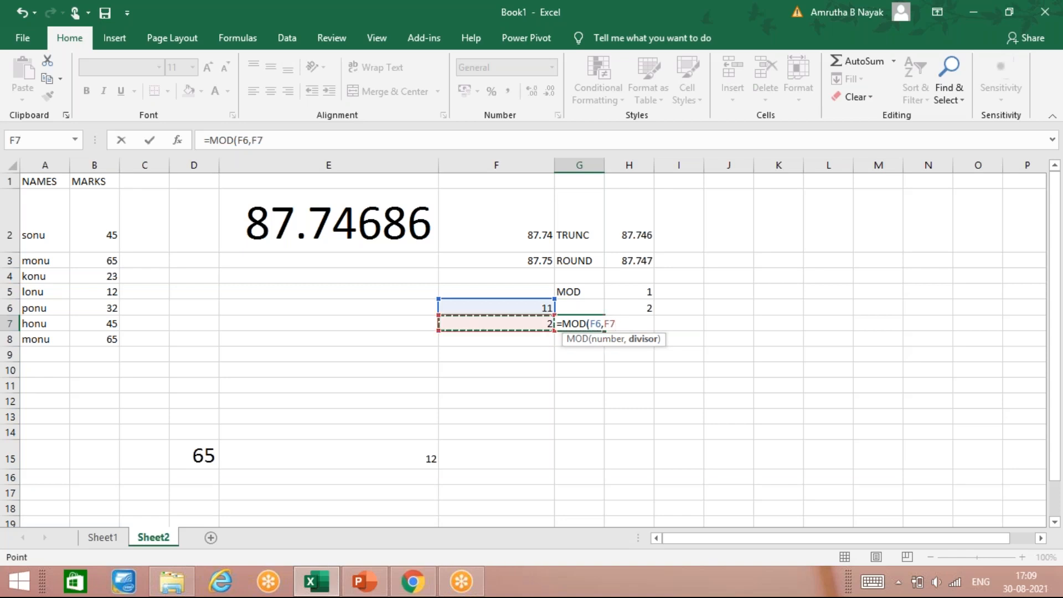
pyautogui.press('Return')
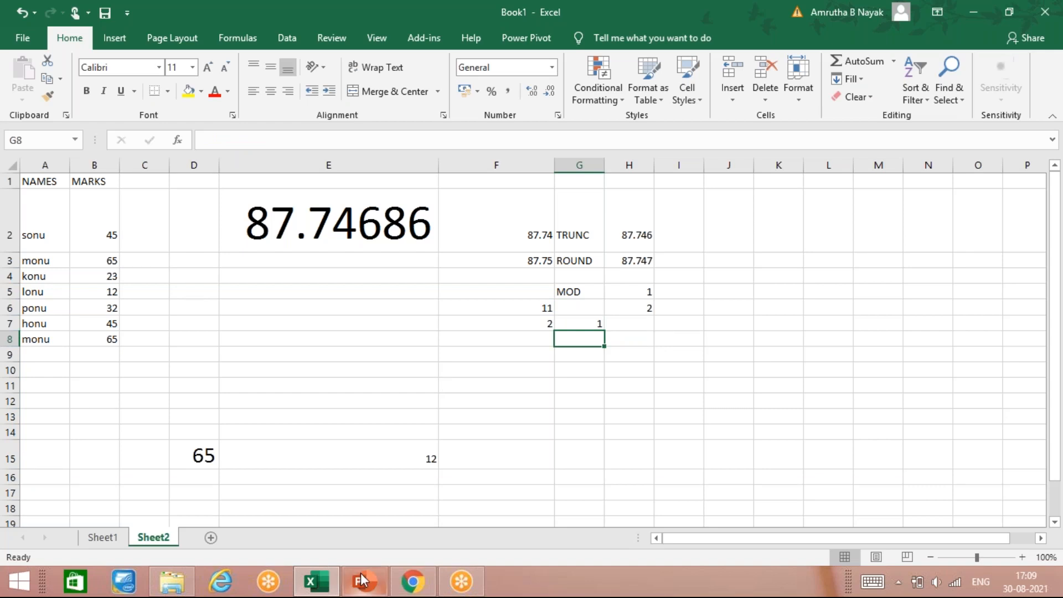
# Switch to the EXCEL NOTES presentation and review the TRUNC, MOD and ROUND slide
pyautogui.moveTo(362, 581)
pyautogui.click(378, 527)
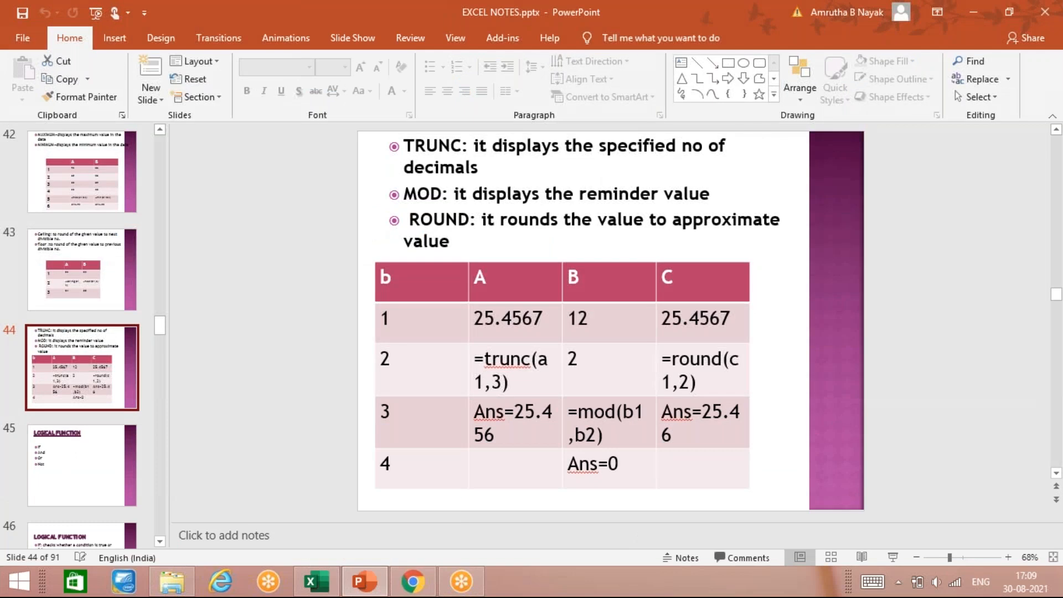
pyautogui.press('pagedown')
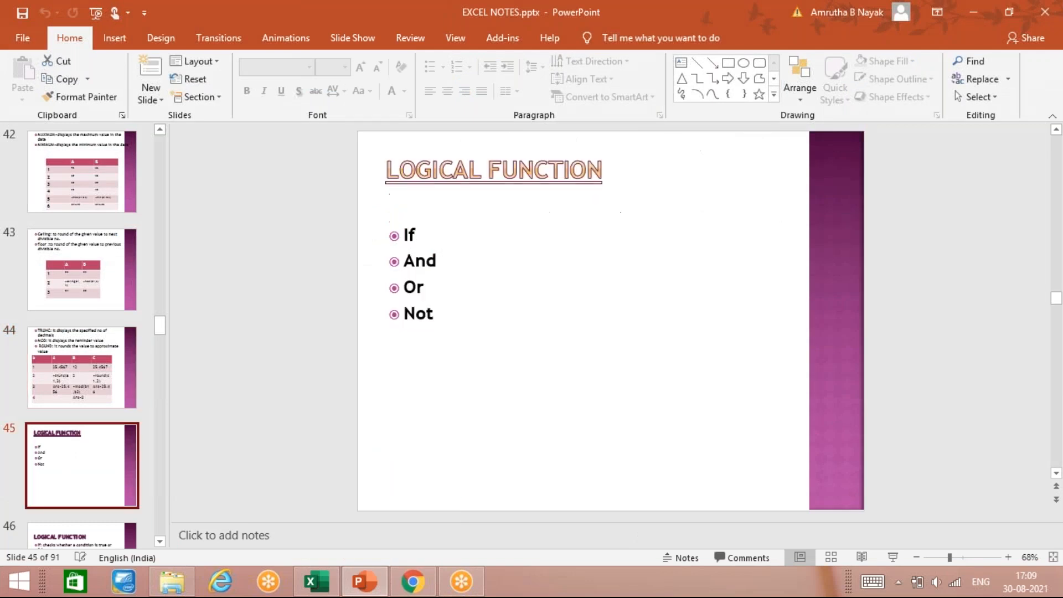
pyautogui.press('pageup')
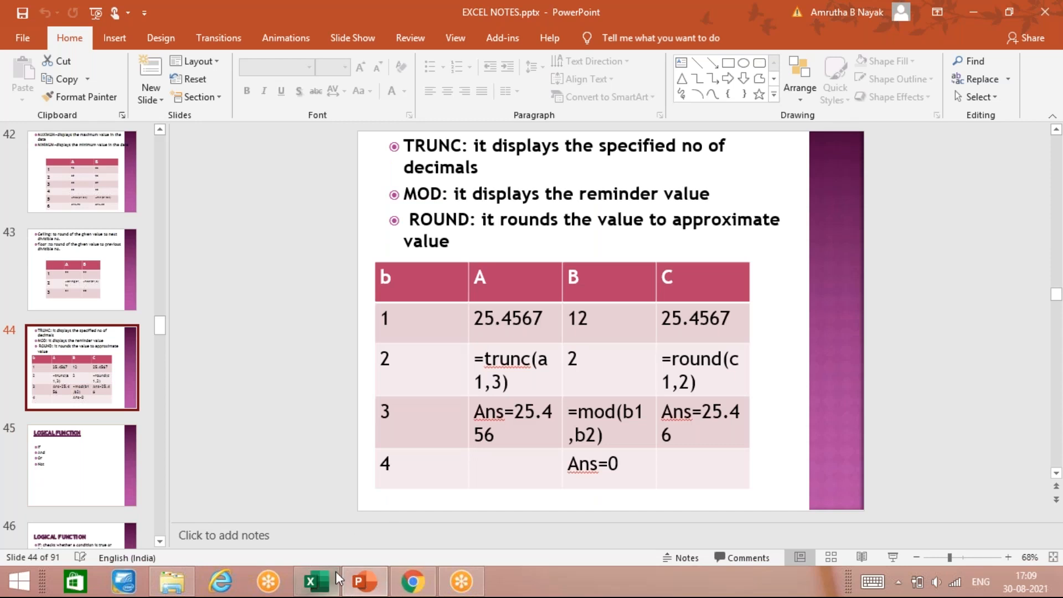
# Switch briefly to the Excel workbook and return to the presentation slide
pyautogui.moveTo(336, 582)
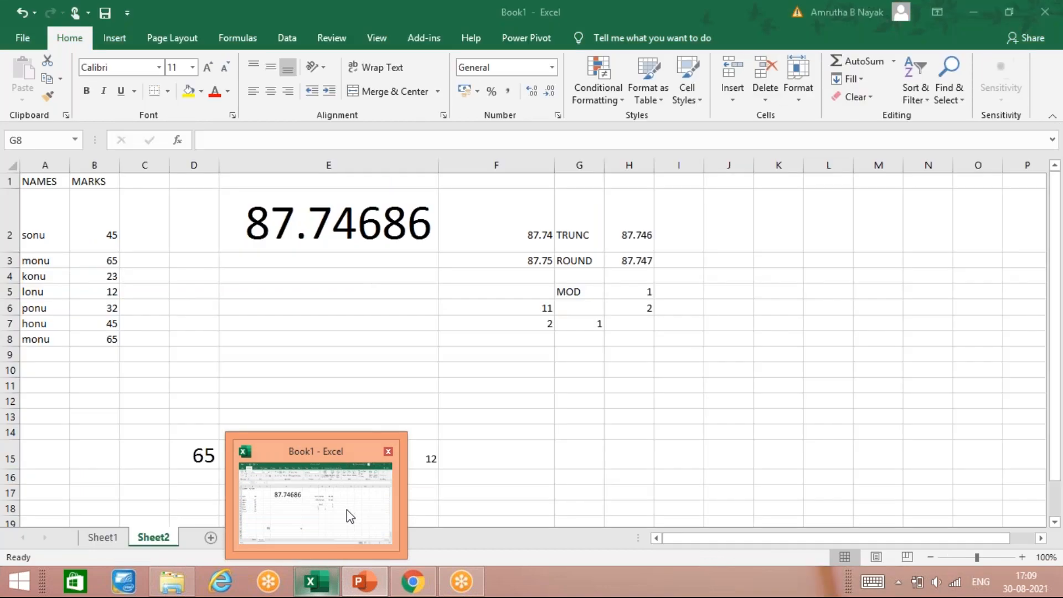
pyautogui.click(347, 512)
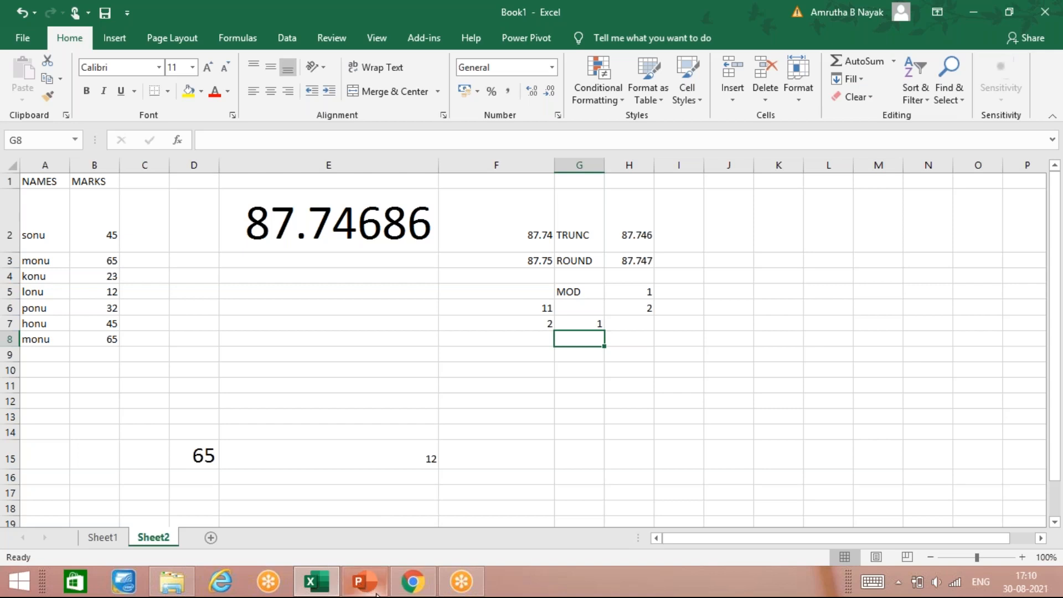
pyautogui.moveTo(377, 592)
pyautogui.click(373, 587)
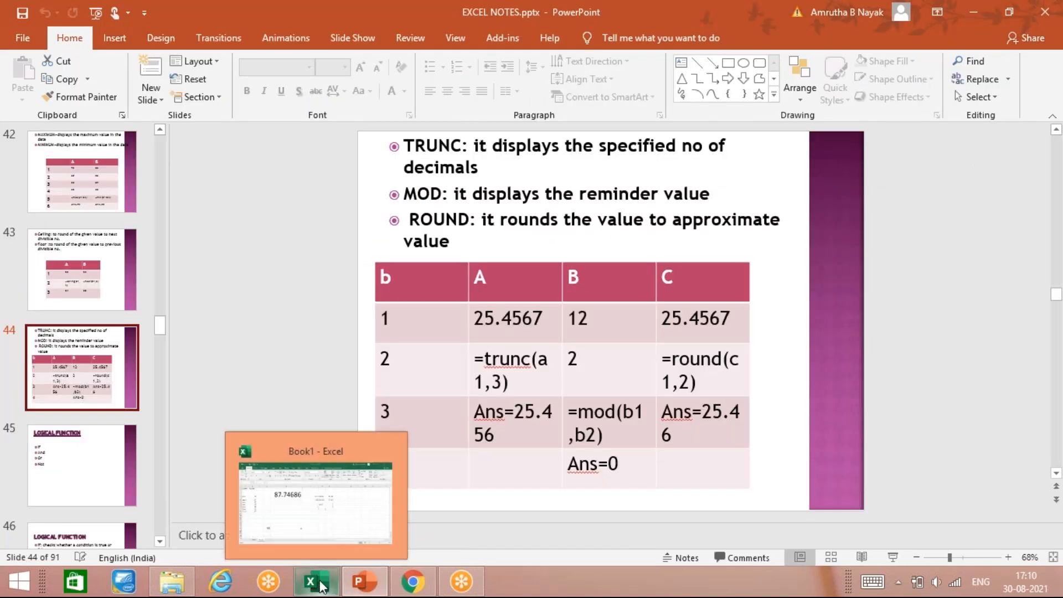
pyautogui.moveTo(363, 584)
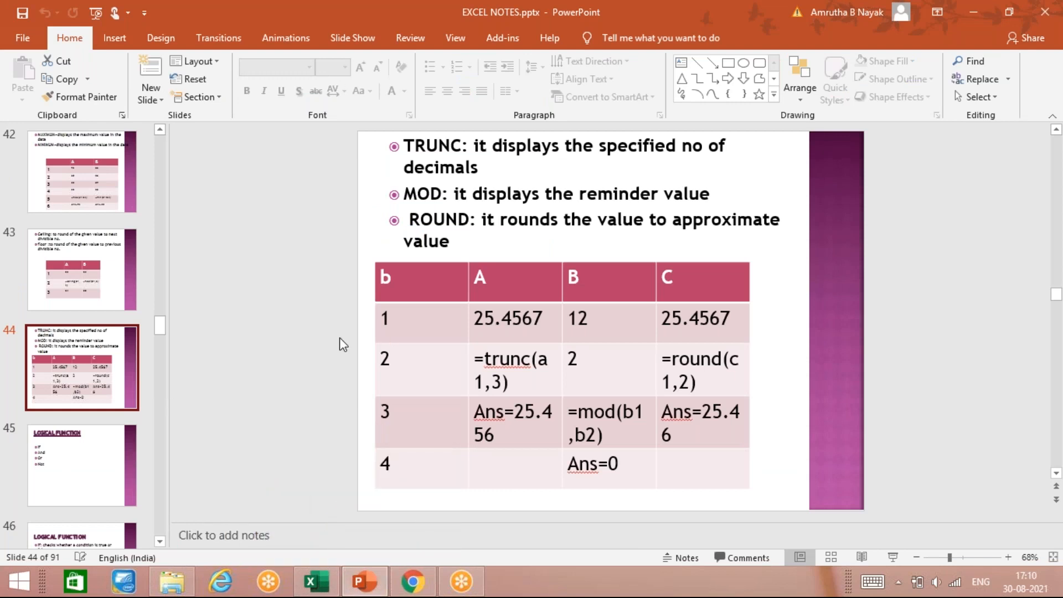
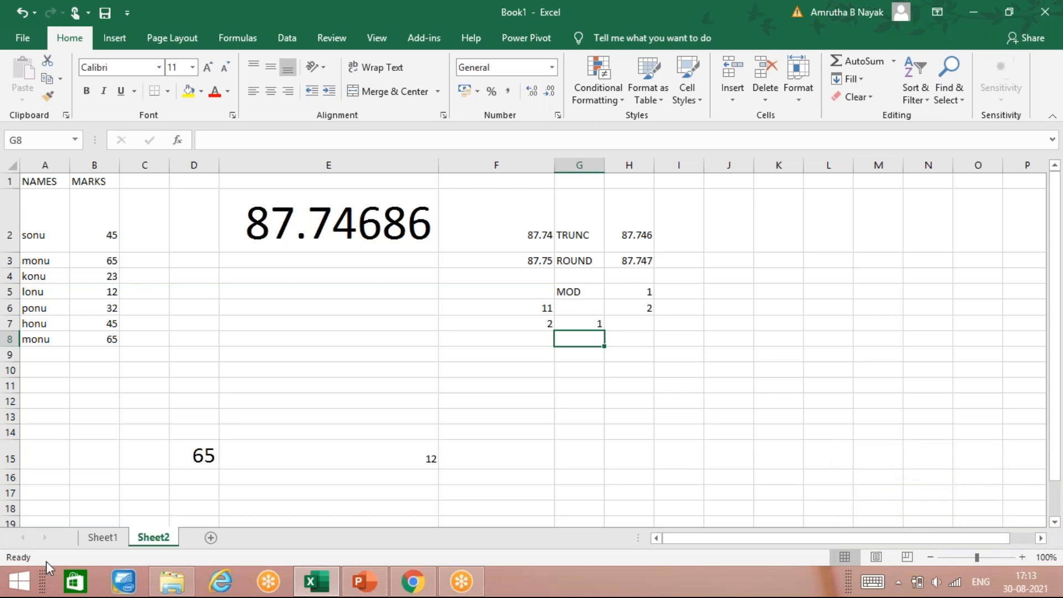
# Review the marks table on Sheet1, then return to Sheet2
pyautogui.click(102, 538)
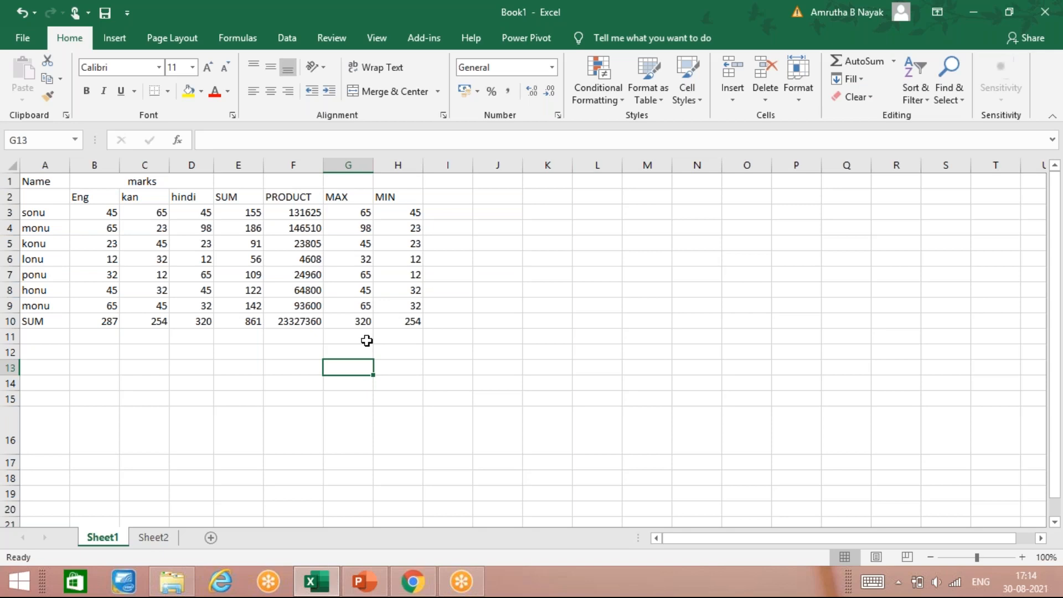
pyautogui.click(435, 196)
pyautogui.click(506, 195)
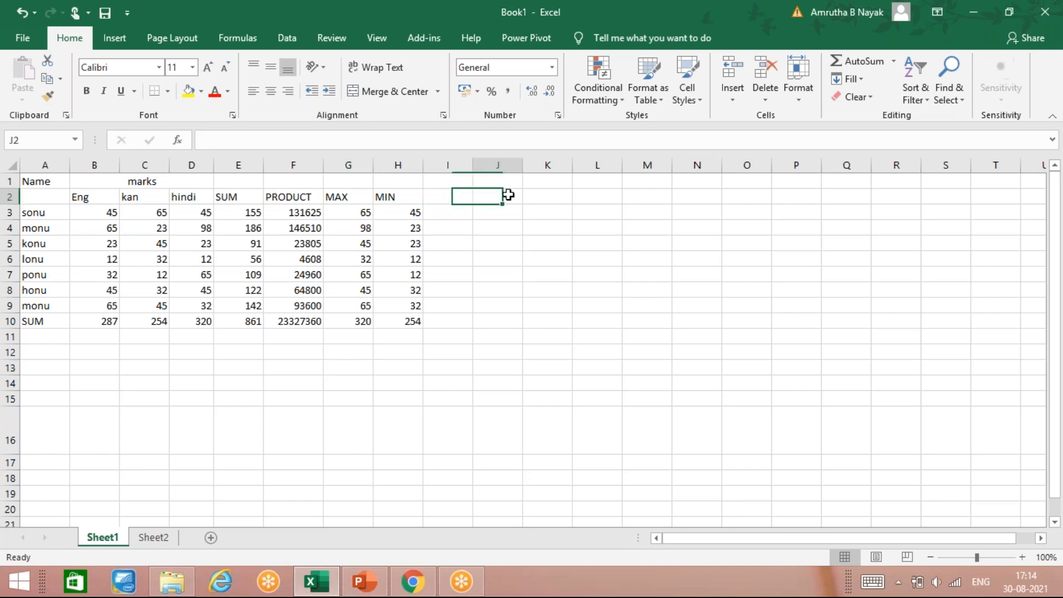
pyautogui.click(563, 194)
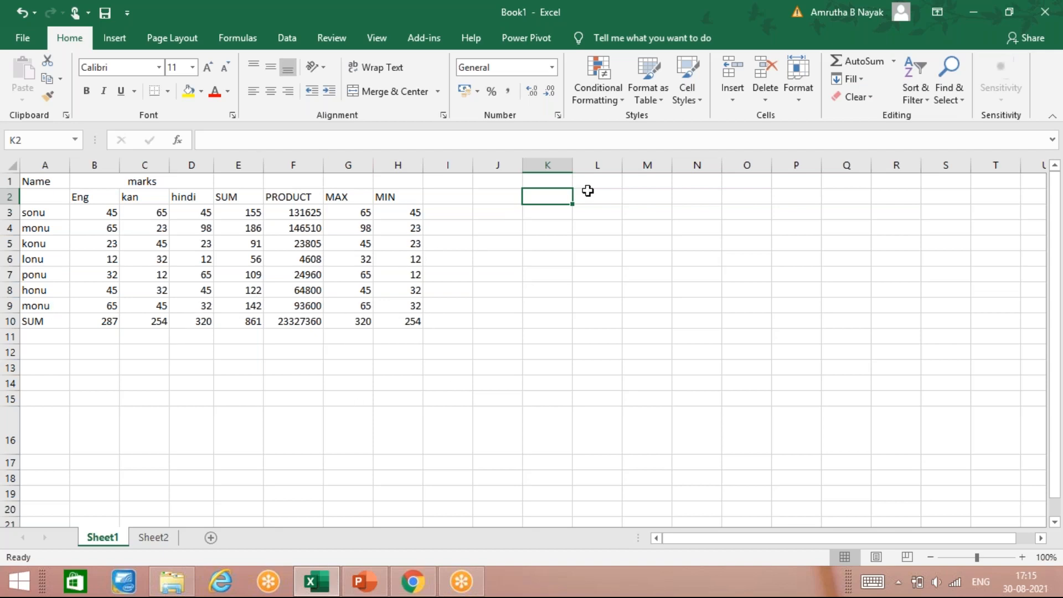
pyautogui.click(155, 539)
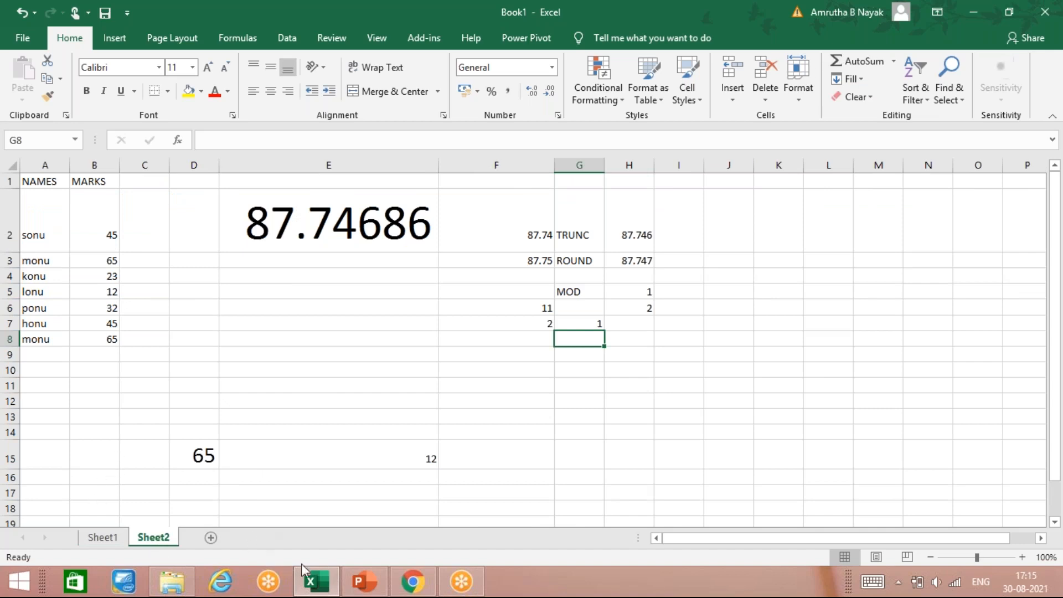
# Switch to the EXCEL NOTES presentation, browse to the Statistical Function slide, and return to the workbook
pyautogui.click(364, 582)
pyautogui.click(112, 490)
pyautogui.click(106, 535)
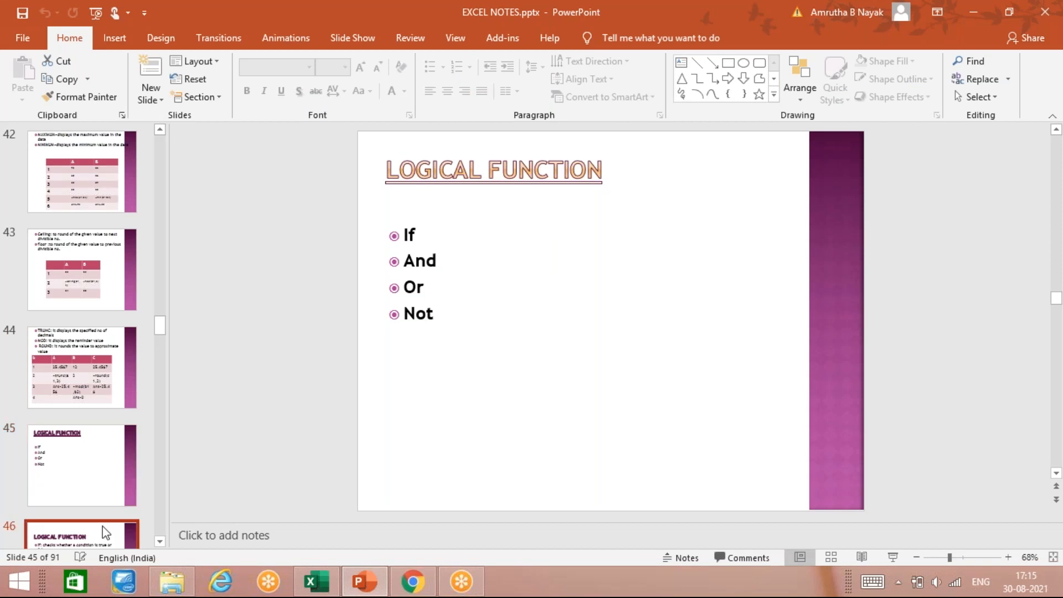
pyautogui.scroll(-3, 99, 526)
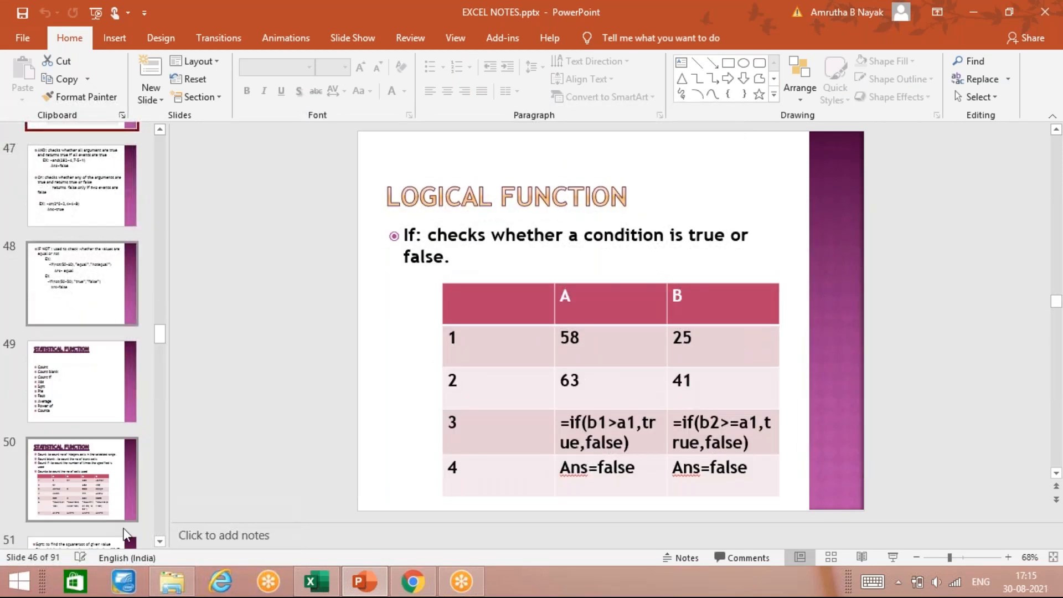
pyautogui.click(85, 408)
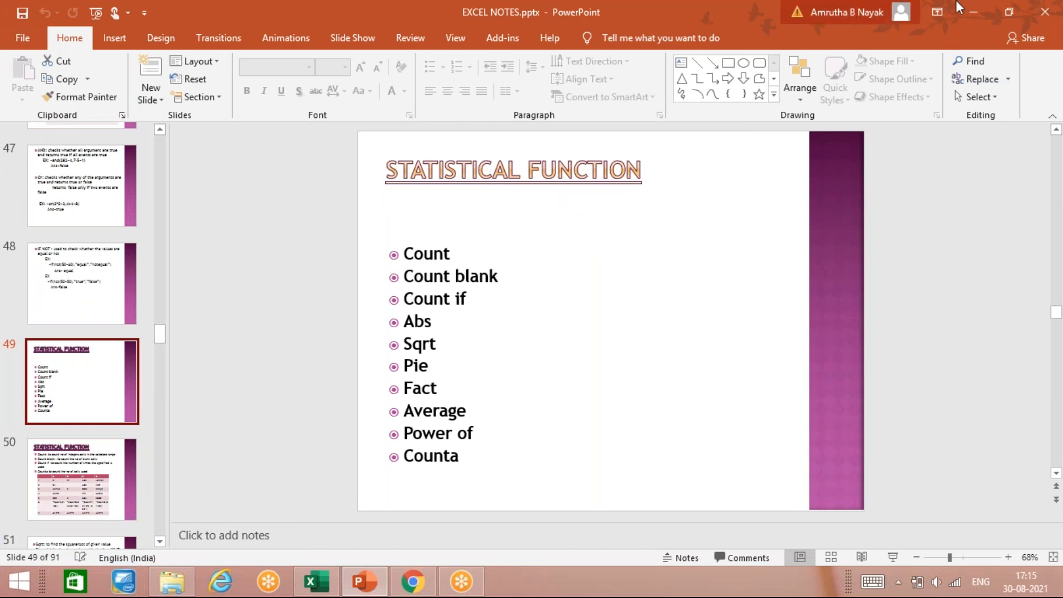
pyautogui.hotkey('alt', 'Tab')
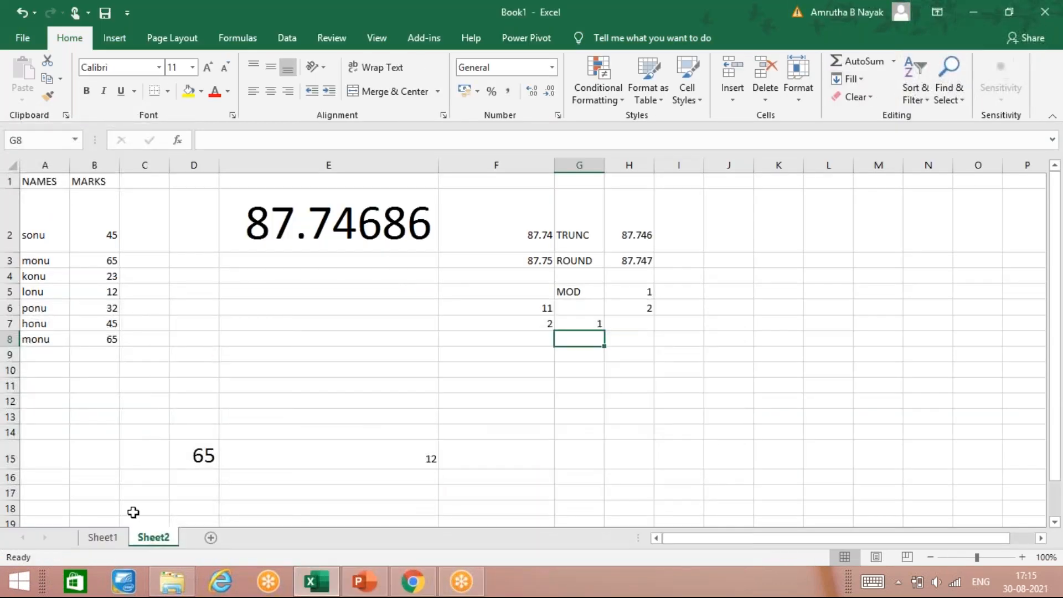
# Compare the marks table on Sheet1 with the data on Sheet2, ending on Sheet2
pyautogui.click(117, 539)
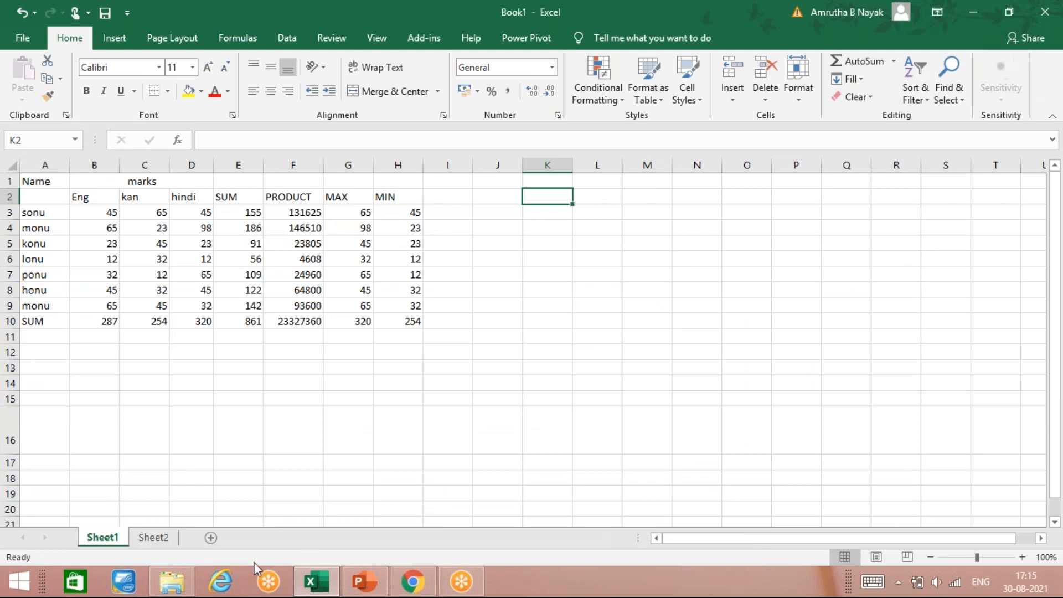
pyautogui.click(345, 411)
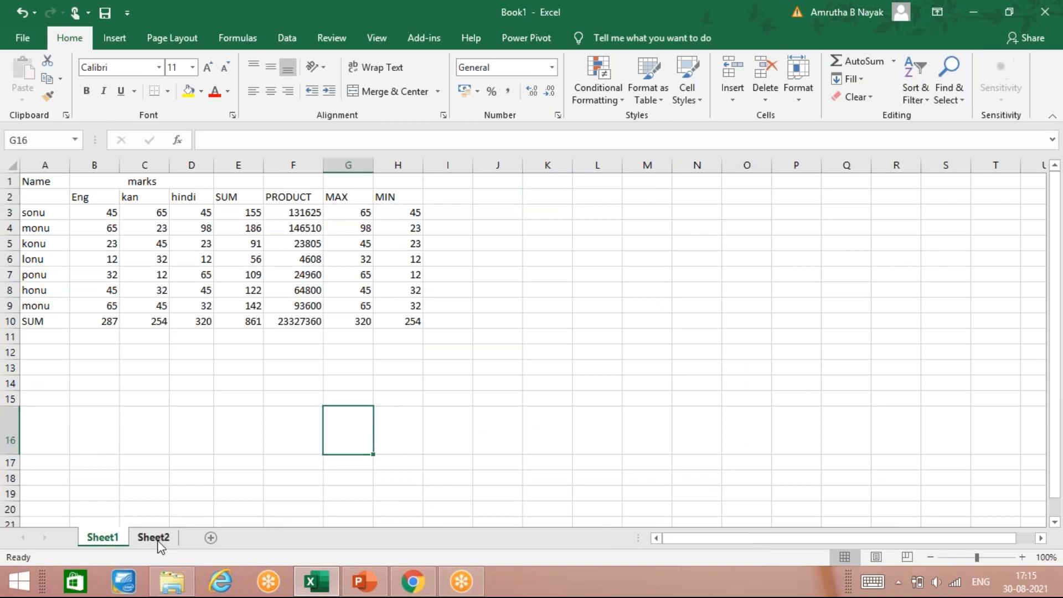
pyautogui.click(160, 540)
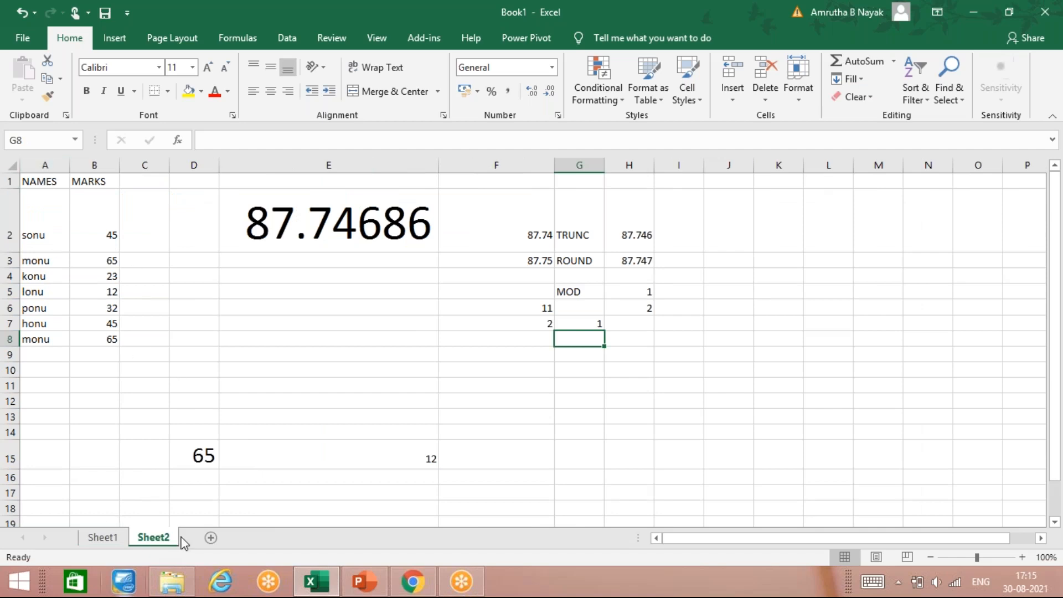
pyautogui.moveTo(172, 581)
pyautogui.click(102, 537)
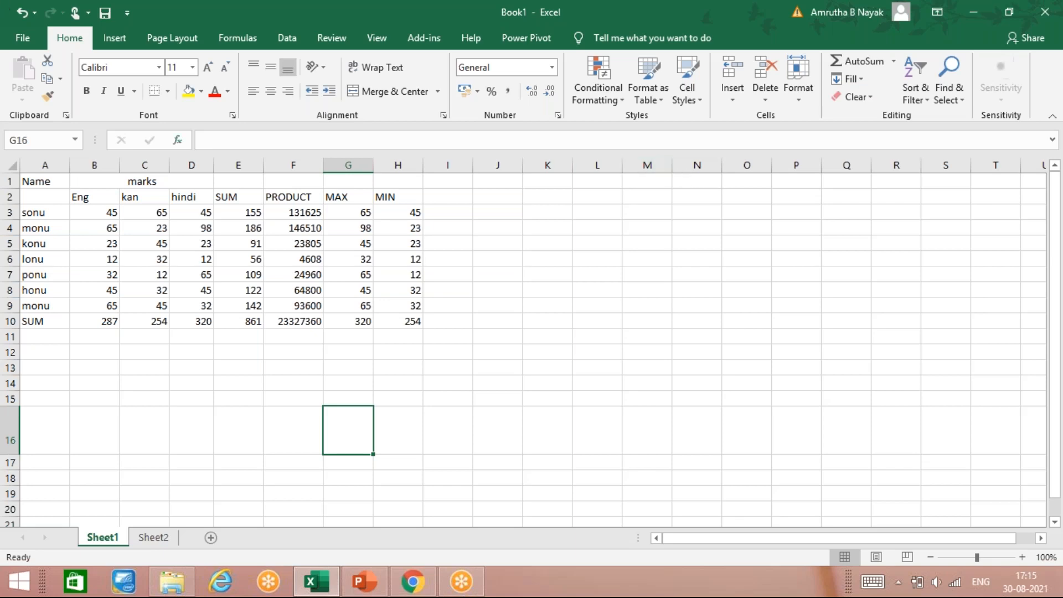
pyautogui.moveTo(377, 591)
pyautogui.click(151, 539)
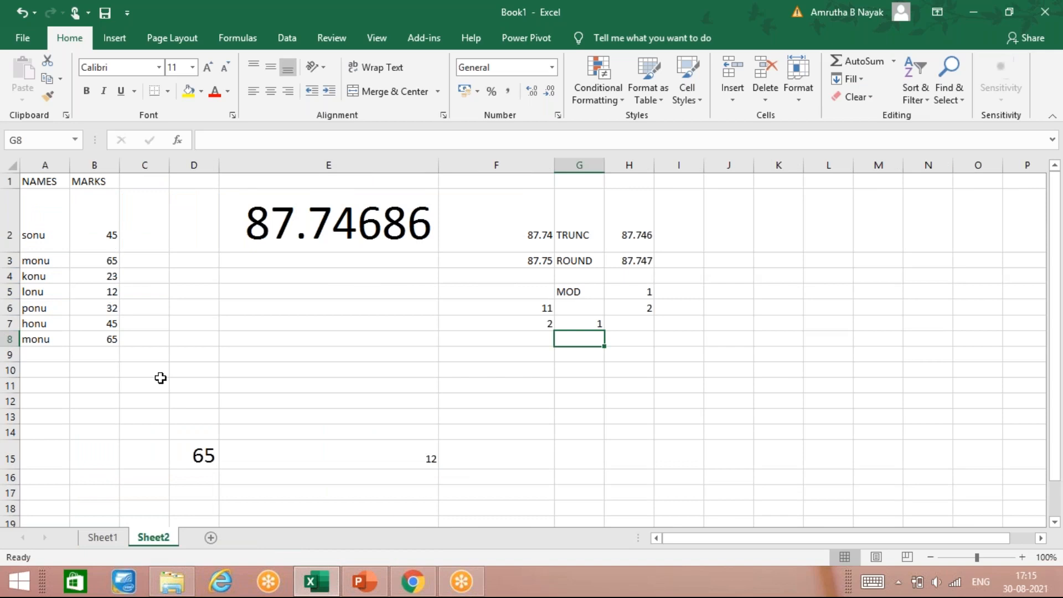
# Clear the mark in B5 for lonu so the cell is blank
pyautogui.click(114, 294)
pyautogui.press('BackSpace')
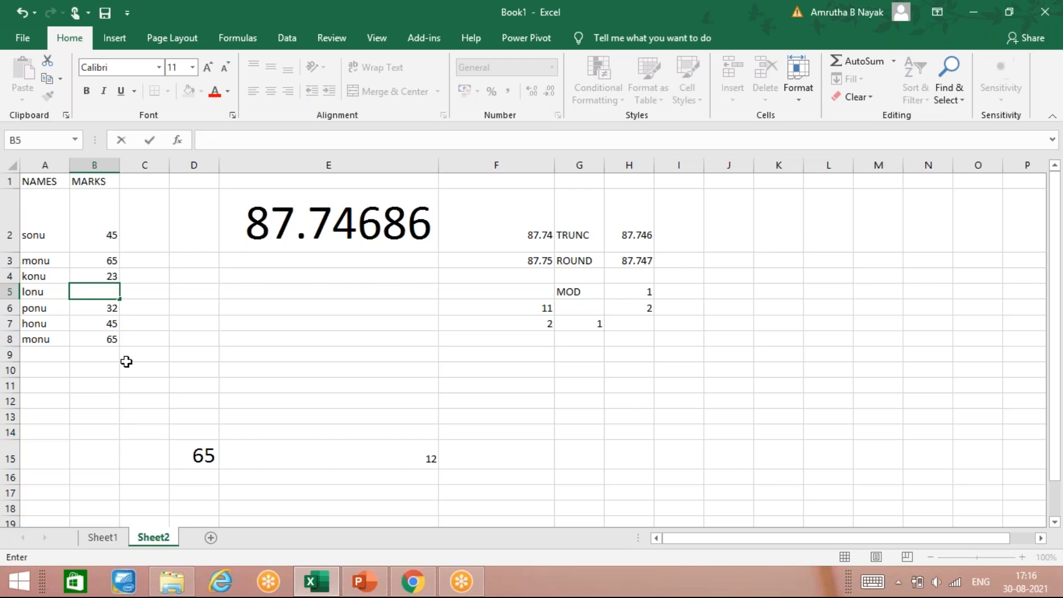
pyautogui.press('Return')
pyautogui.click(108, 278)
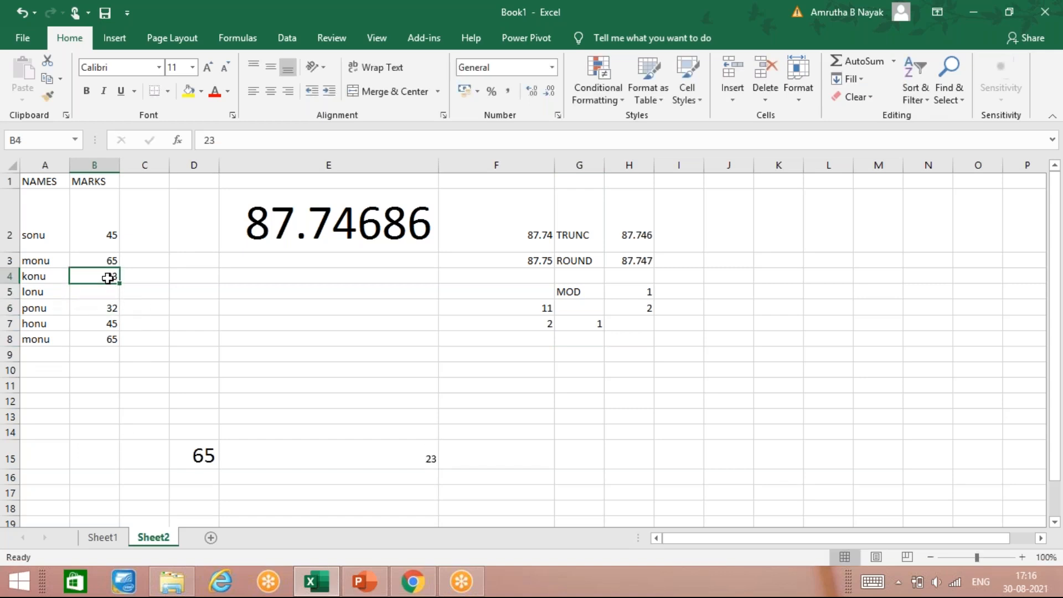
pyautogui.click(158, 337)
pyautogui.click(213, 335)
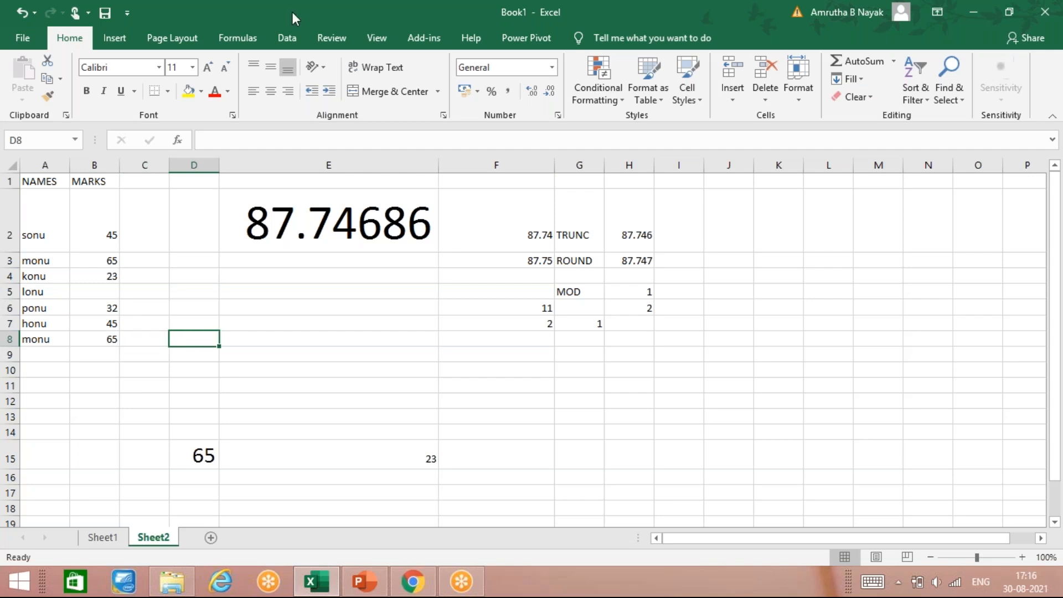
pyautogui.write('=COUNT')
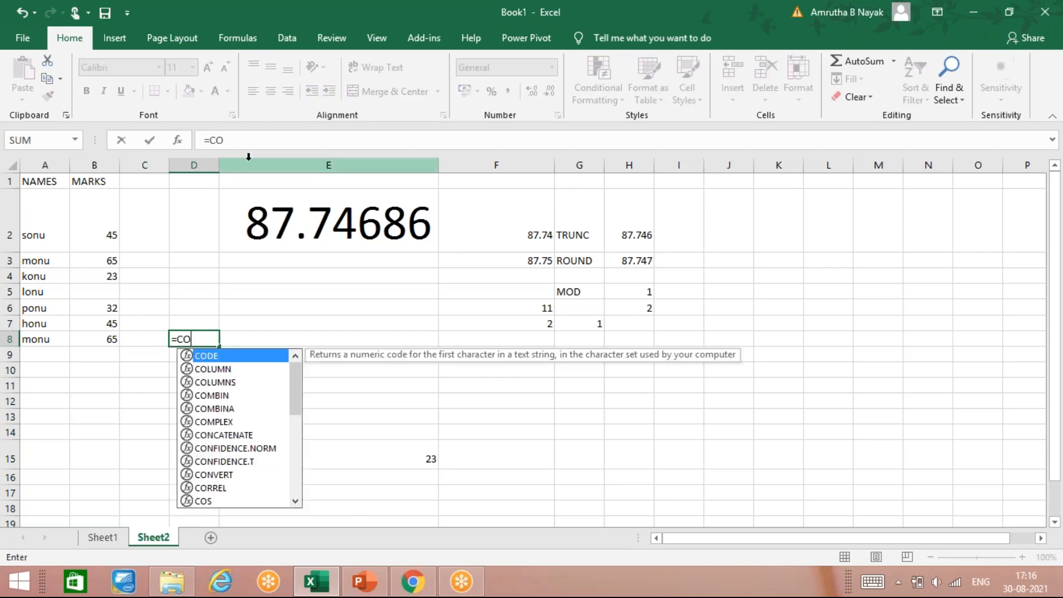
pyautogui.press('BackSpace')
pyautogui.press('BackSpace')
pyautogui.press('BackSpace')
pyautogui.press('BackSpace')
pyautogui.press('BackSpace')
pyautogui.press('BackSpace')
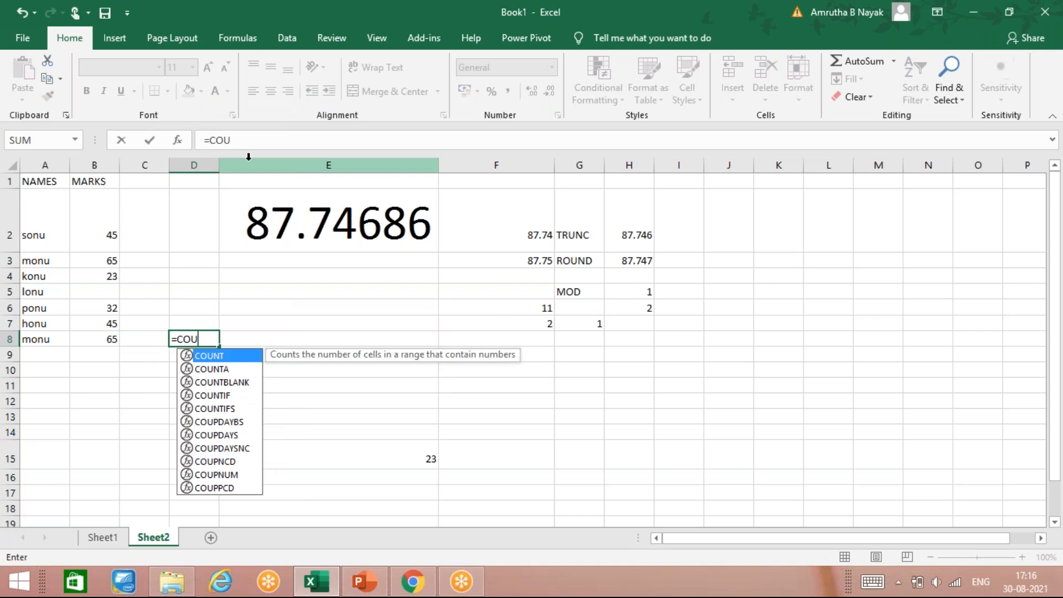
pyautogui.press('Tab')
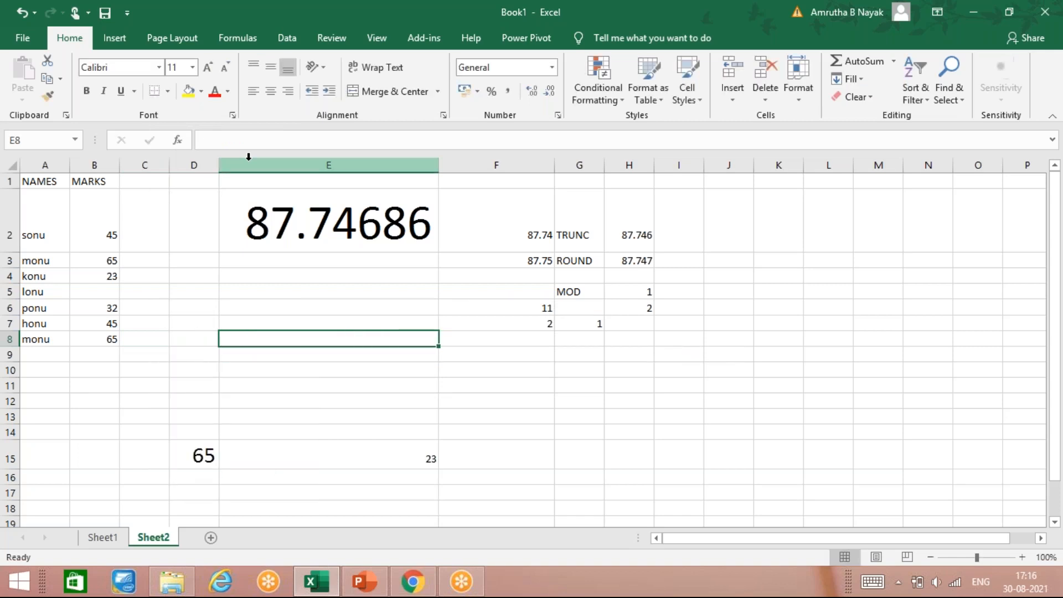
# Label E8 as COUNT and enter =COUNT(A1:B8) in D8 by selecting the names and marks range
pyautogui.write('COUNT')
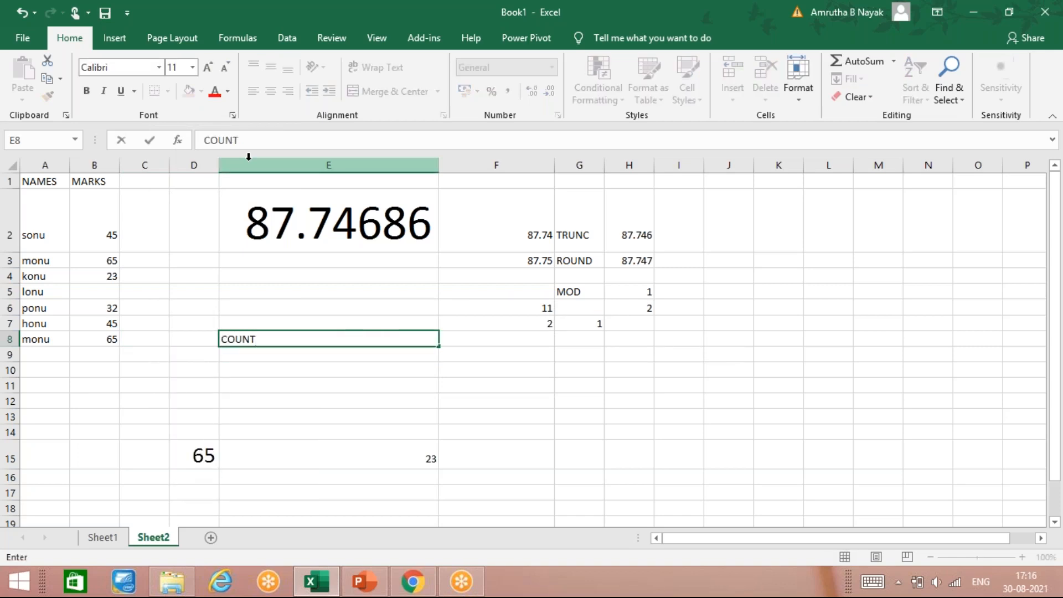
pyautogui.hotkey('shift', 'Tab')
pyautogui.write('=COU')
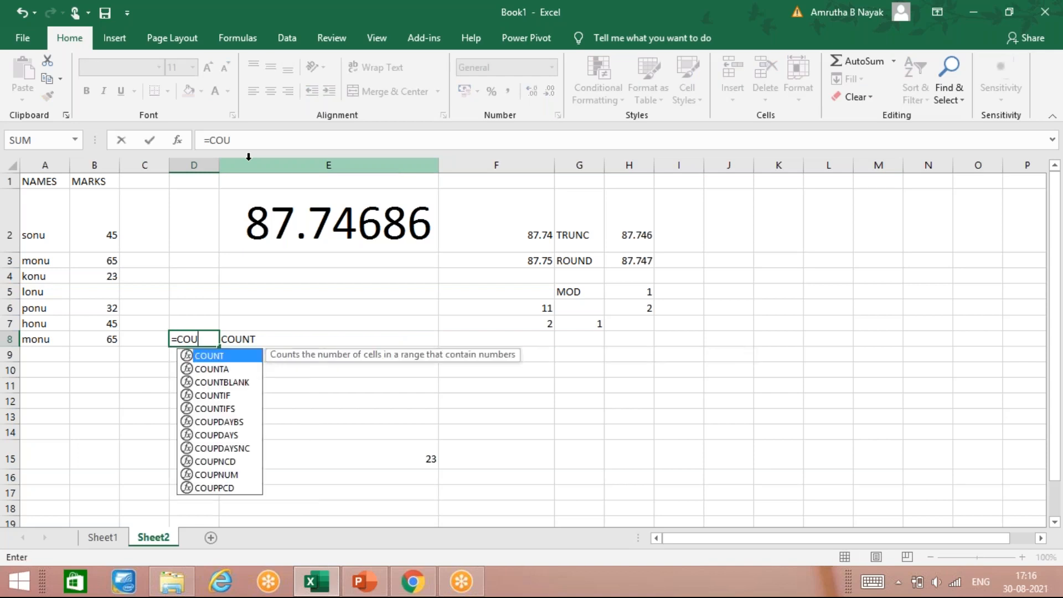
pyautogui.write('NT(')
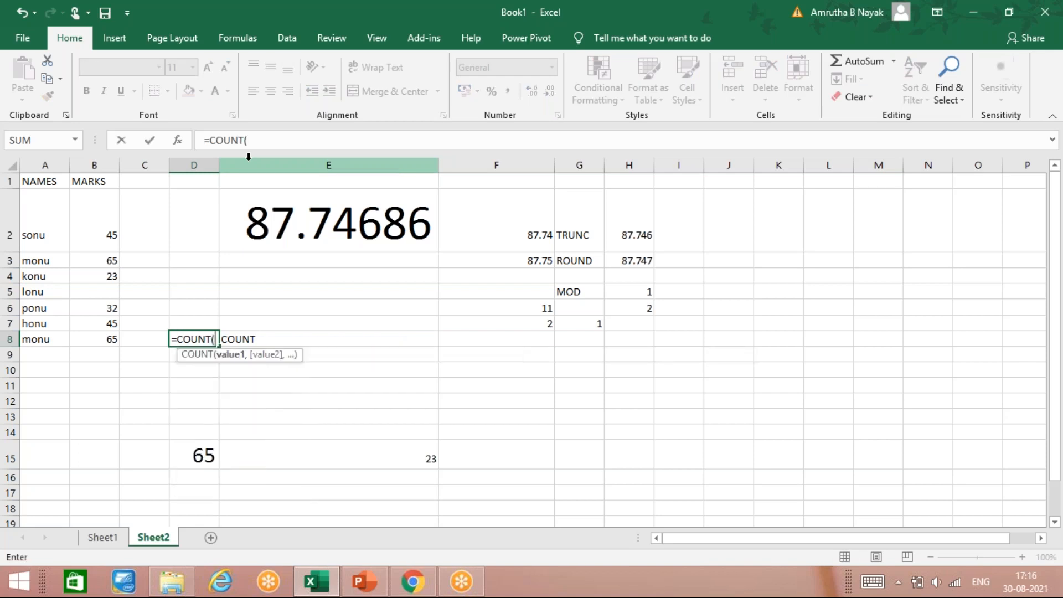
pyautogui.moveTo(104, 241); pyautogui.dragTo(104, 327)
pyautogui.moveTo(49, 183); pyautogui.dragTo(90, 341)
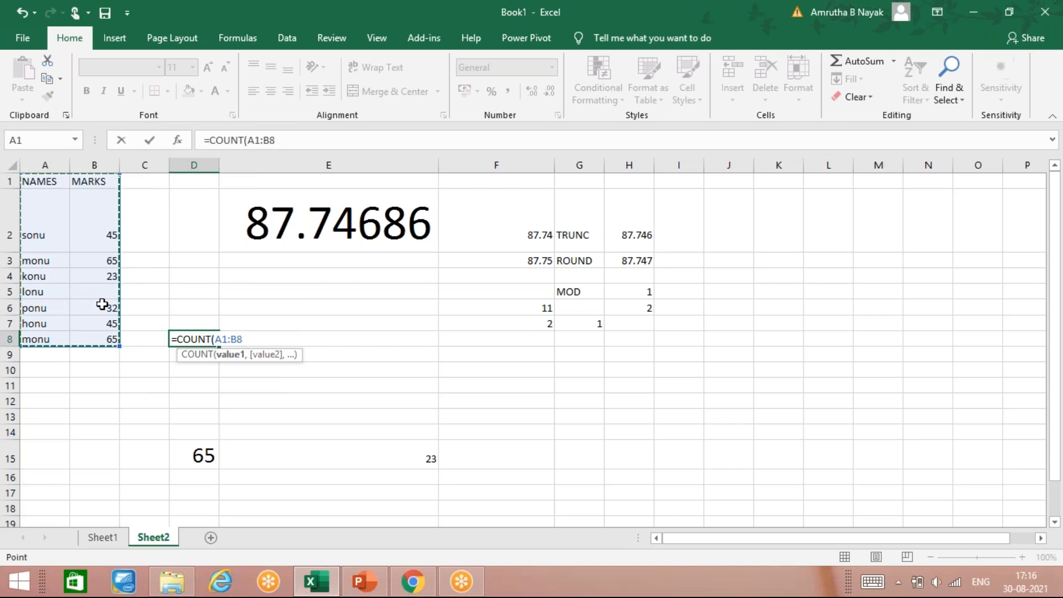
pyautogui.press('Return')
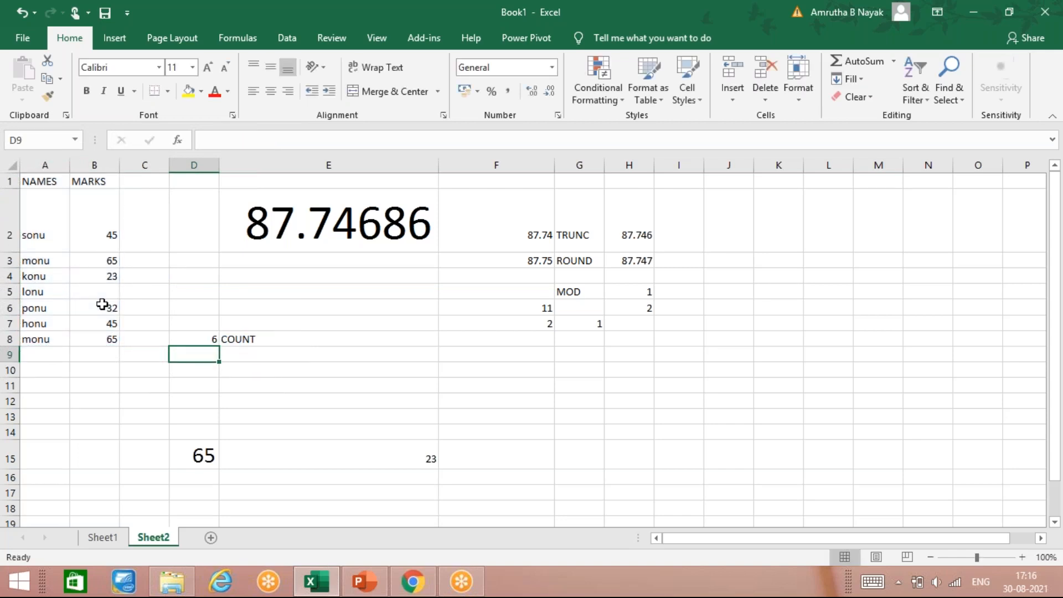
# Label E9 as COUNTA and enter =COUNTA(A1:B8) in D9 using the same A1:B8 range
pyautogui.click(204, 339)
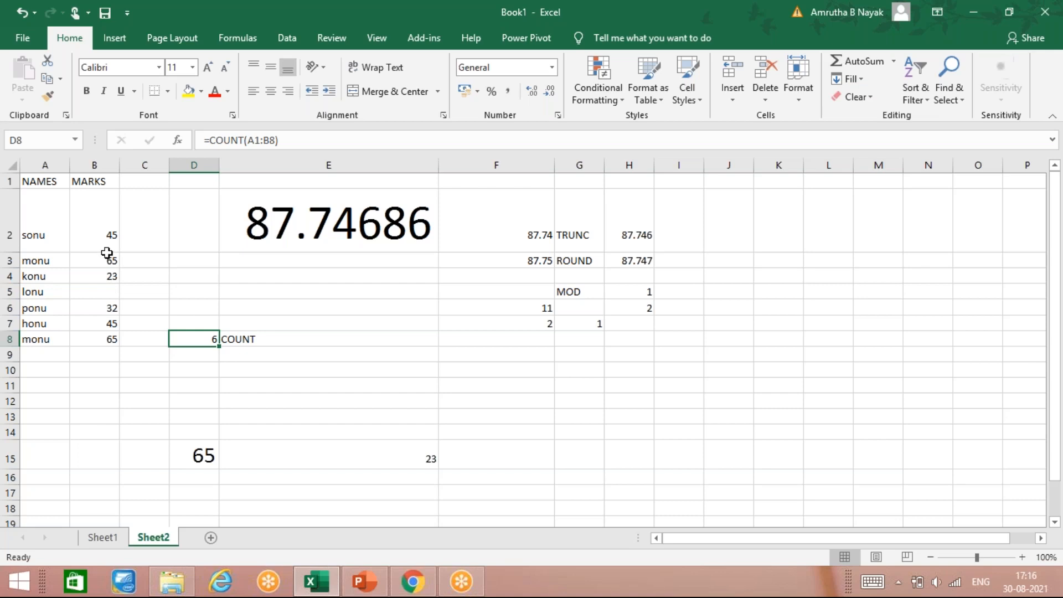
pyautogui.click(198, 353)
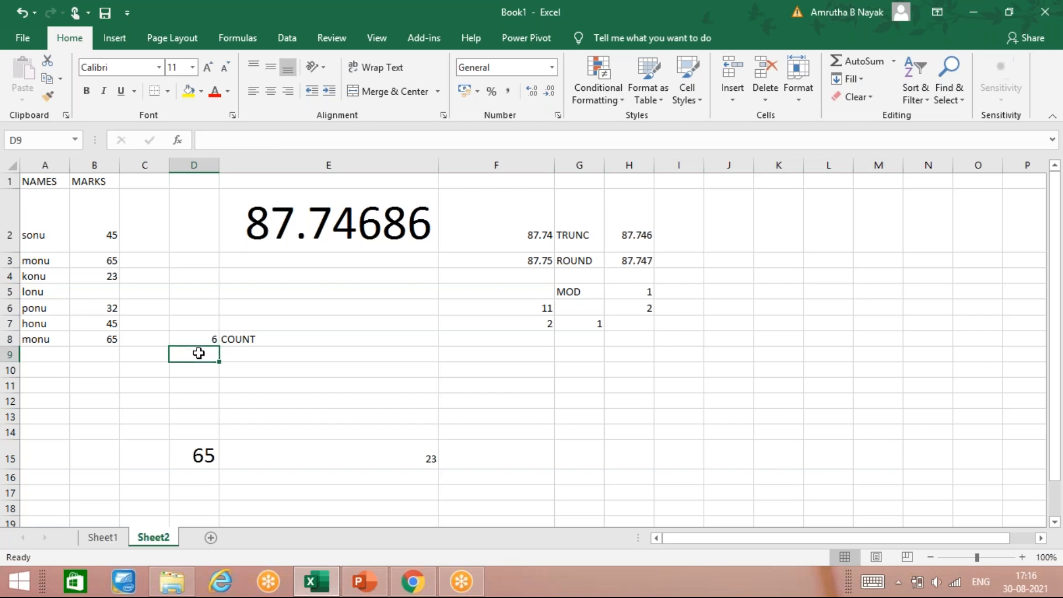
pyautogui.write('=')
pyautogui.press('BackSpace')
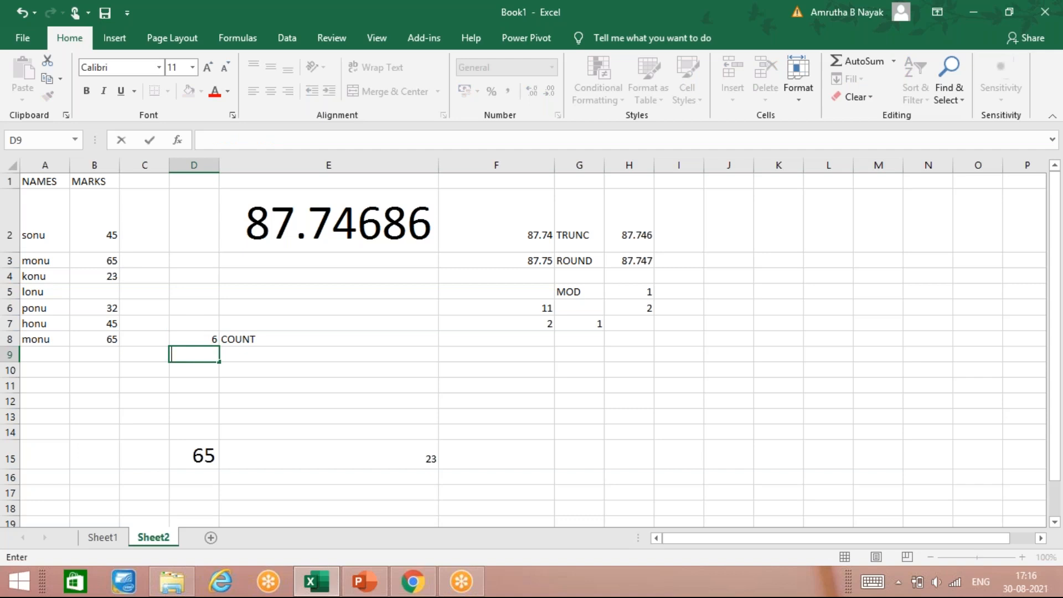
pyautogui.click(328, 355)
pyautogui.write('COUNTA')
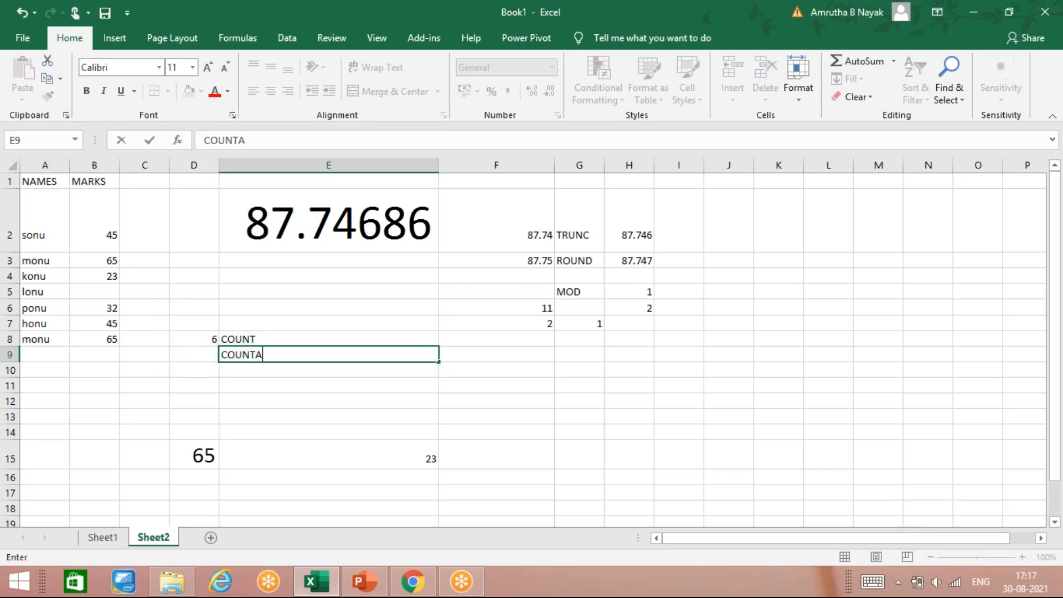
pyautogui.press('Left')
pyautogui.write('=')
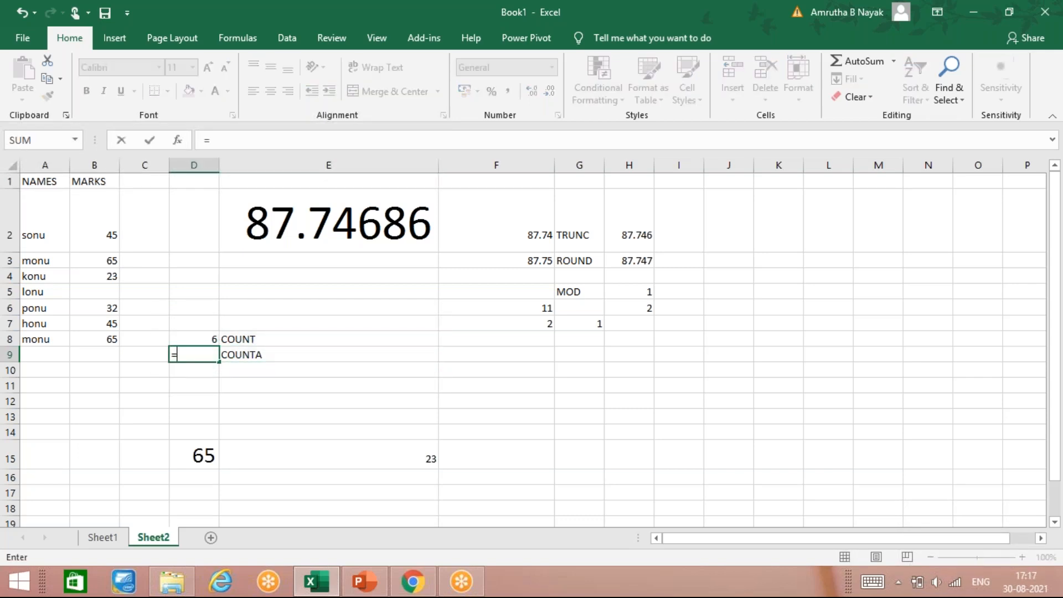
pyautogui.write('COUNTA(')
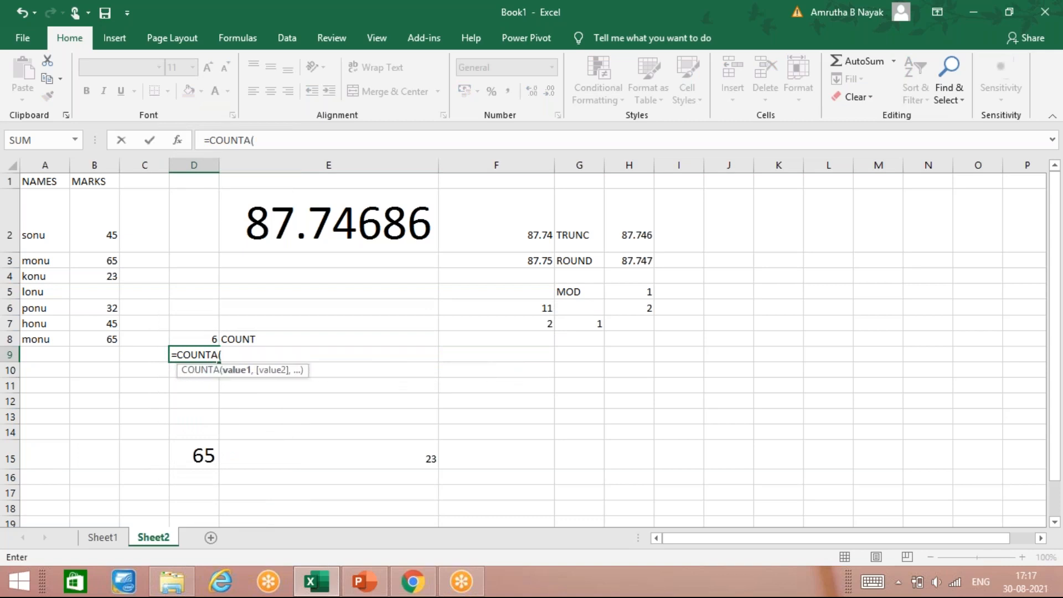
pyautogui.moveTo(39, 181); pyautogui.dragTo(95, 337)
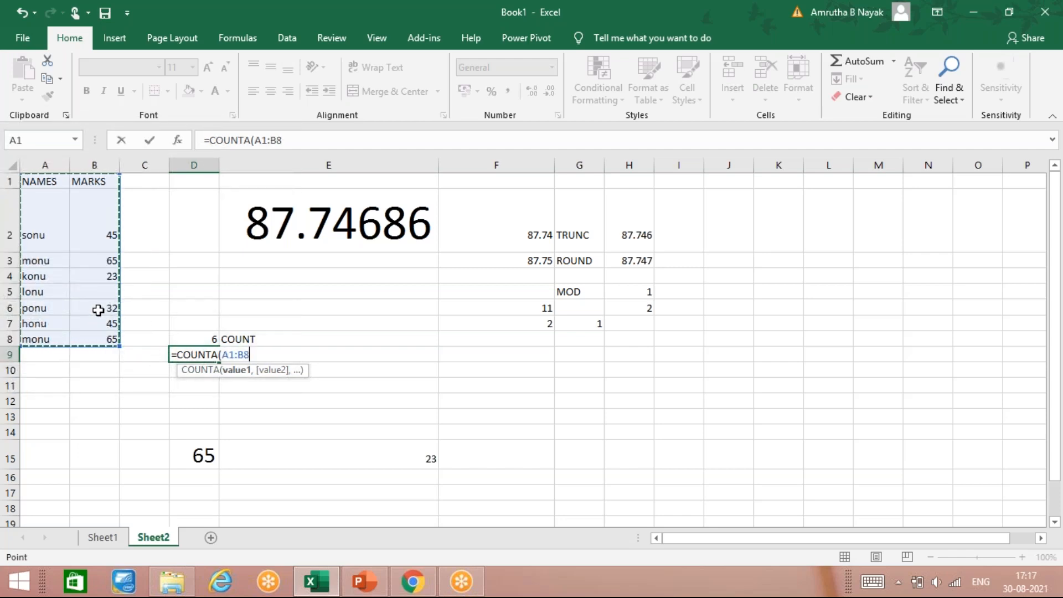
pyautogui.press('Return')
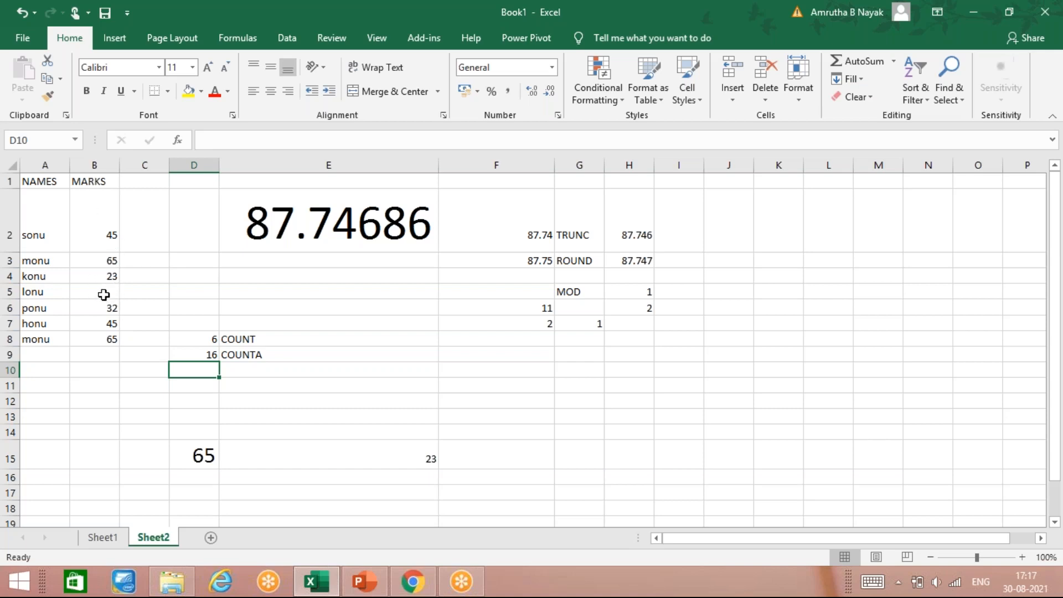
# Label E10 as COUNT BLANK and move back to D10
pyautogui.click(240, 372)
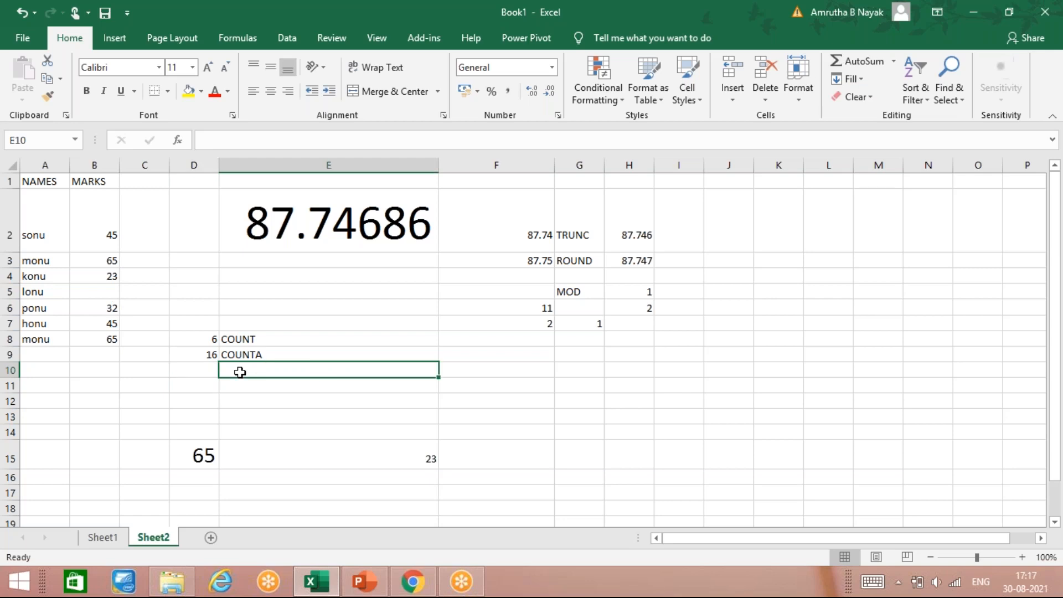
pyautogui.write('COUNT BLANK')
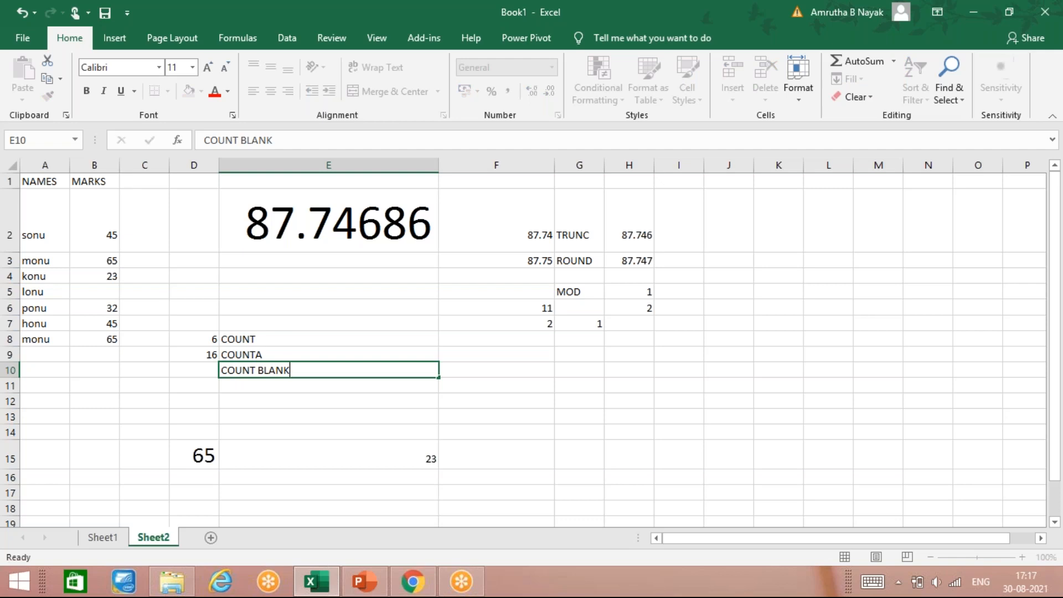
pyautogui.press('Left')
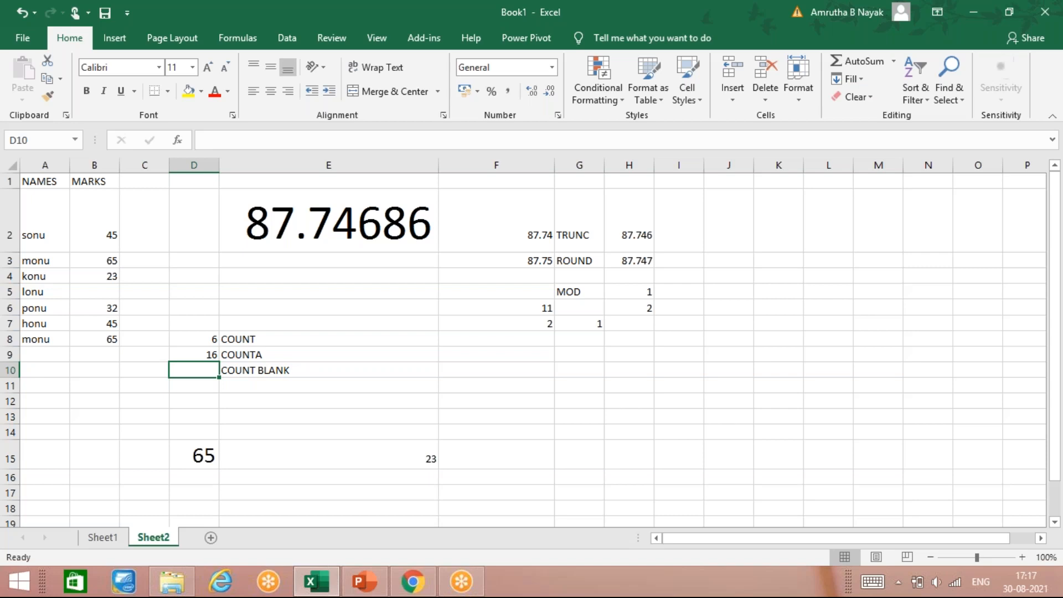
# Enter =COUNTBLANK(A1:B8) in D10 by selecting the names and marks range
pyautogui.write('=C')
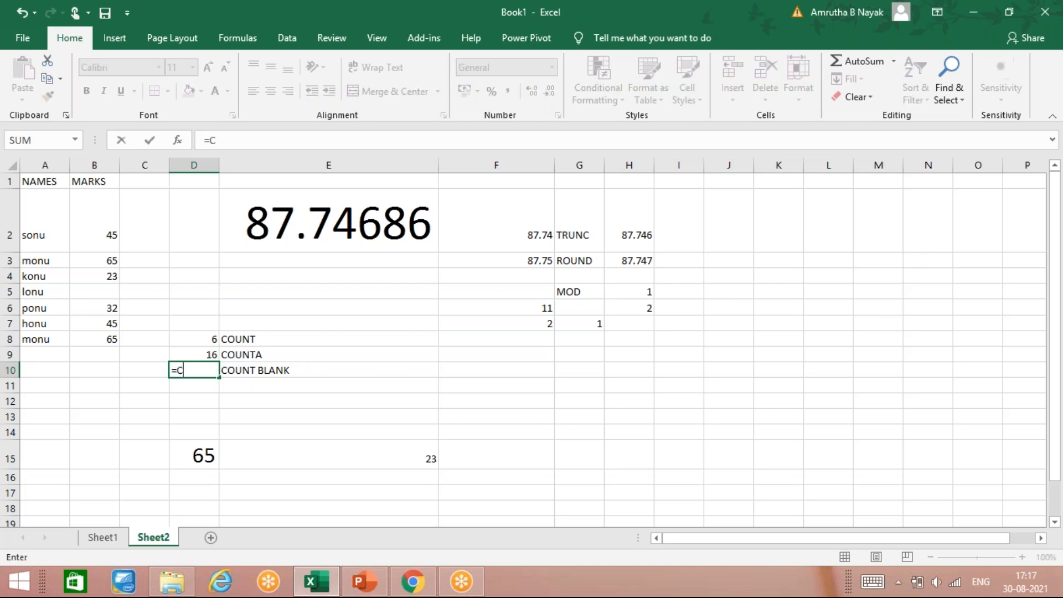
pyautogui.write('OUNTBLANK')
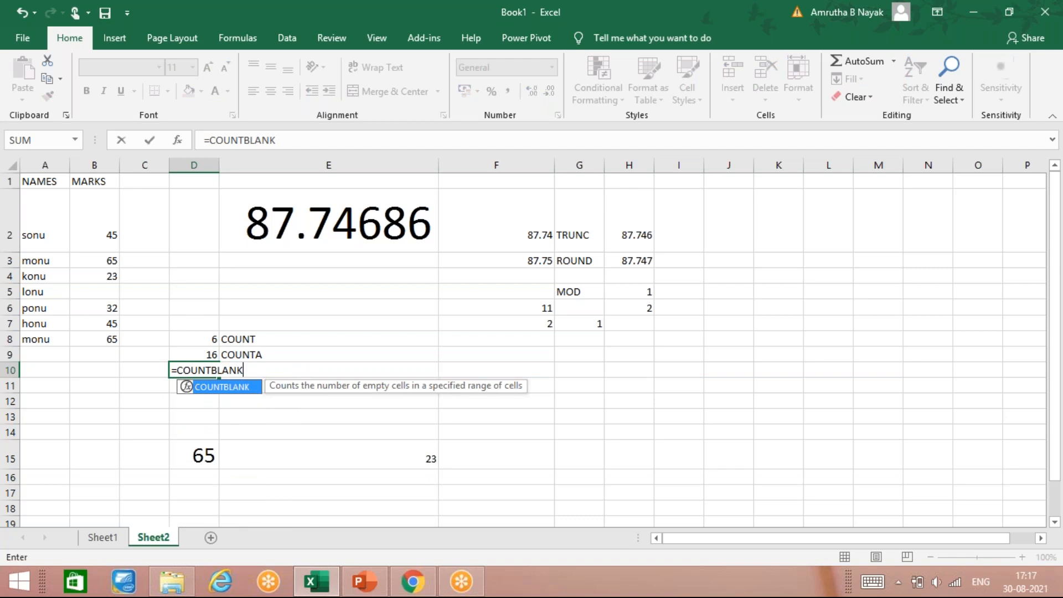
pyautogui.write('(')
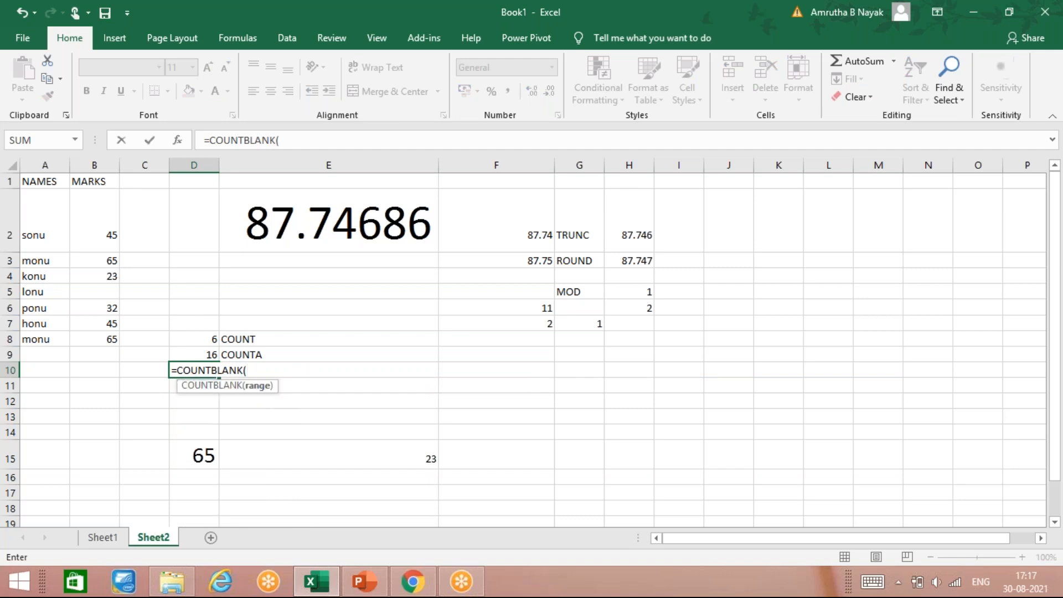
pyautogui.moveTo(50, 182); pyautogui.dragTo(87, 336)
pyautogui.press('Return')
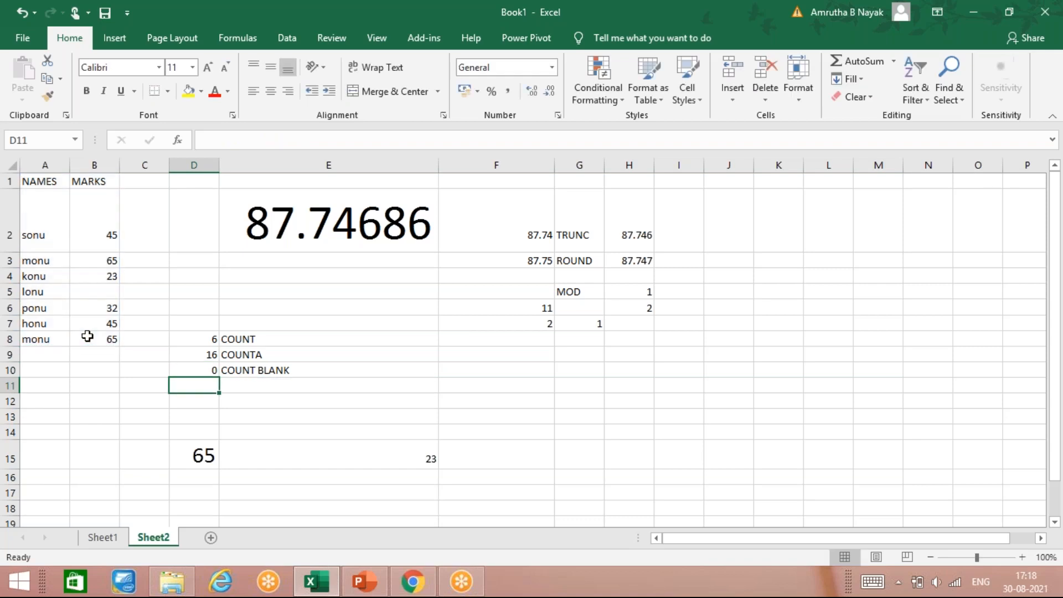
# Edit the D10 formula so COUNTBLANK uses the range A1:B9
pyautogui.click(208, 366)
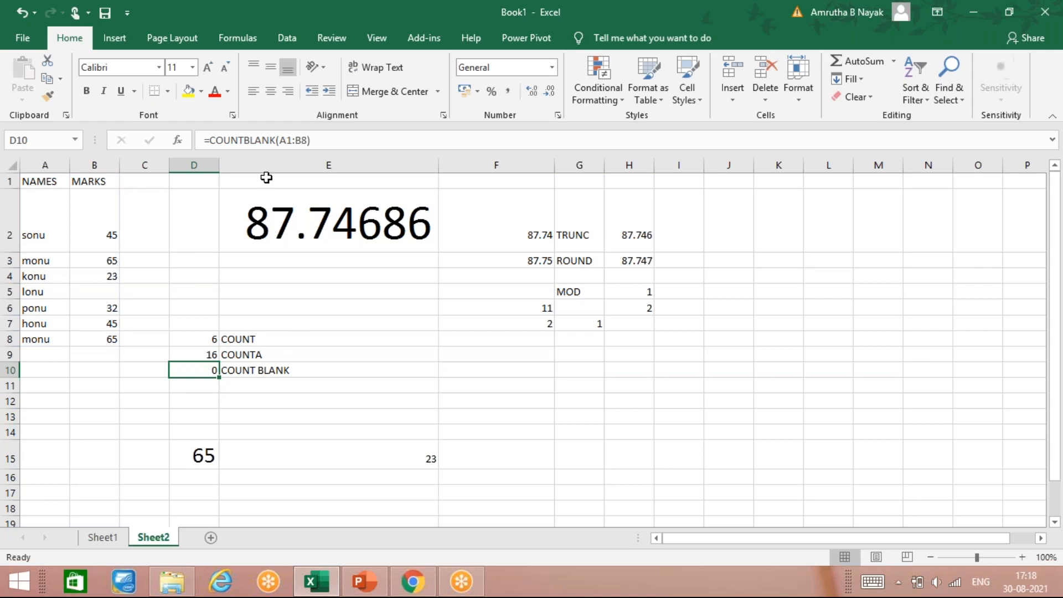
pyautogui.click(300, 140)
pyautogui.moveTo(307, 139); pyautogui.dragTo(281, 140)
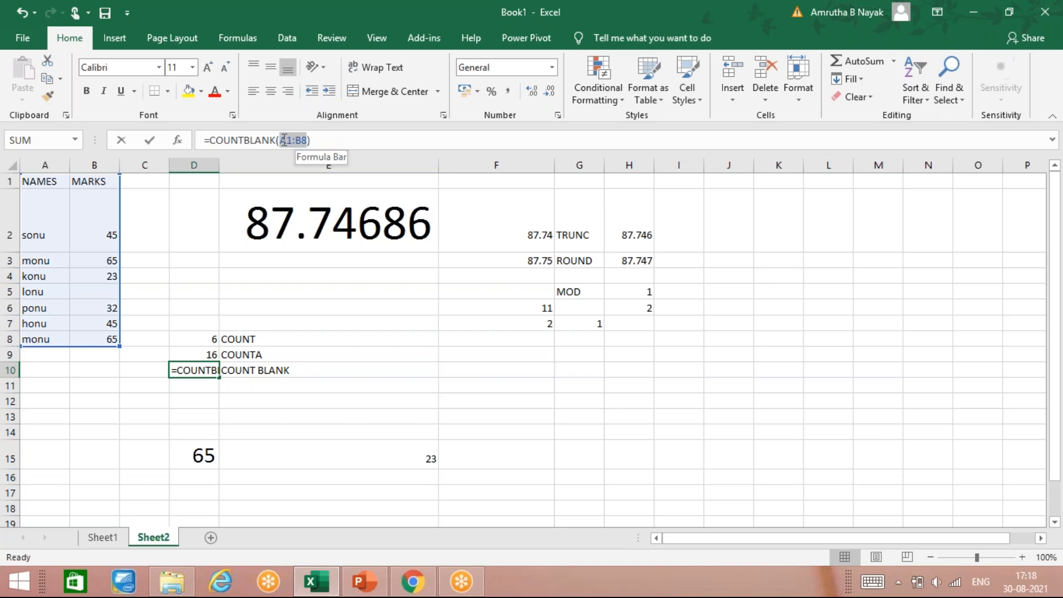
pyautogui.click(158, 370)
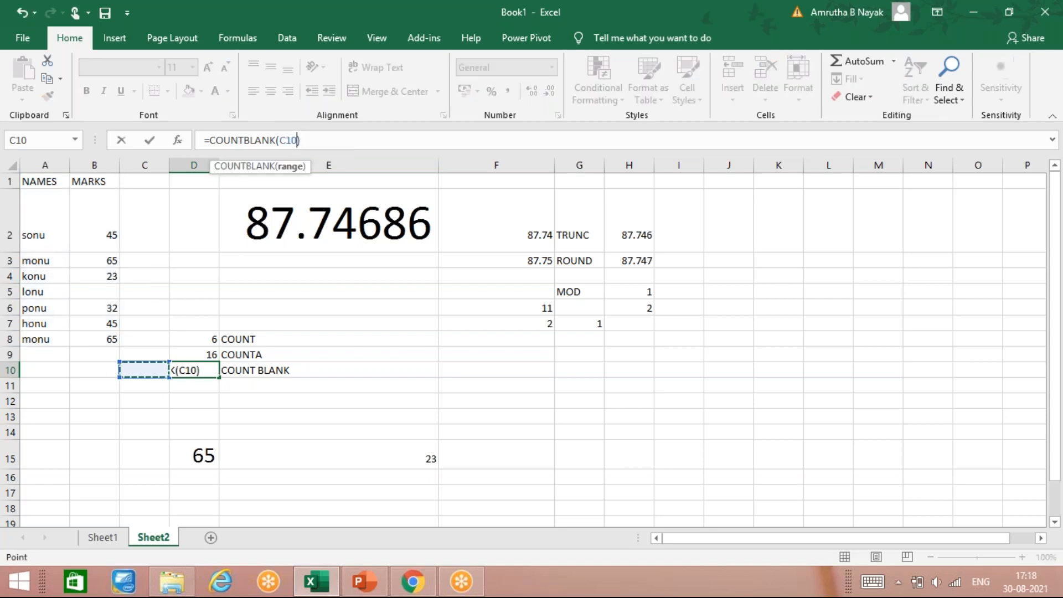
pyautogui.press('BackSpace')
pyautogui.press('BackSpace')
pyautogui.press('BackSpace')
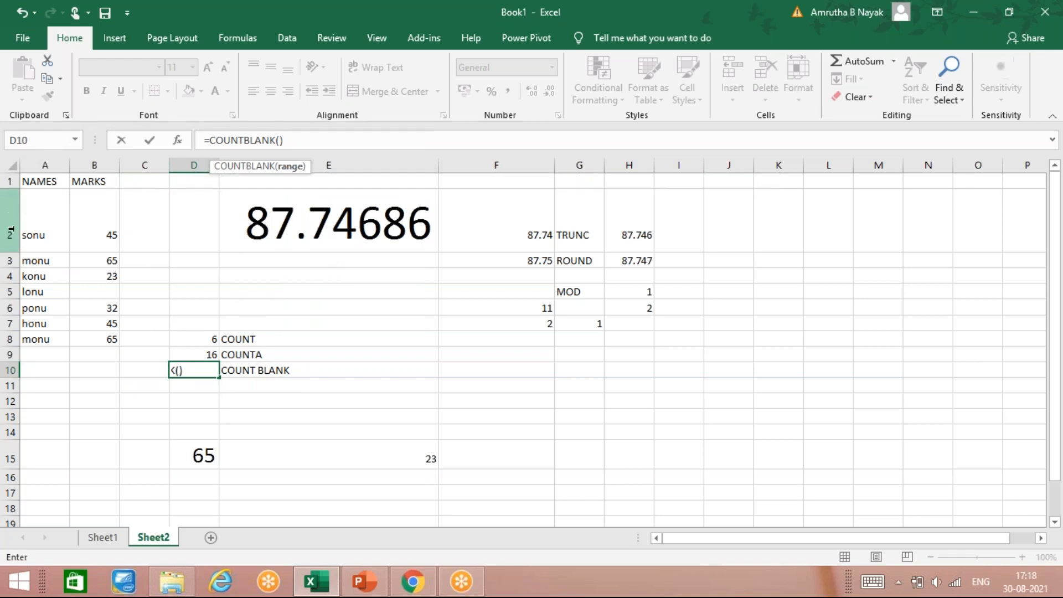
pyautogui.moveTo(47, 182); pyautogui.dragTo(85, 355)
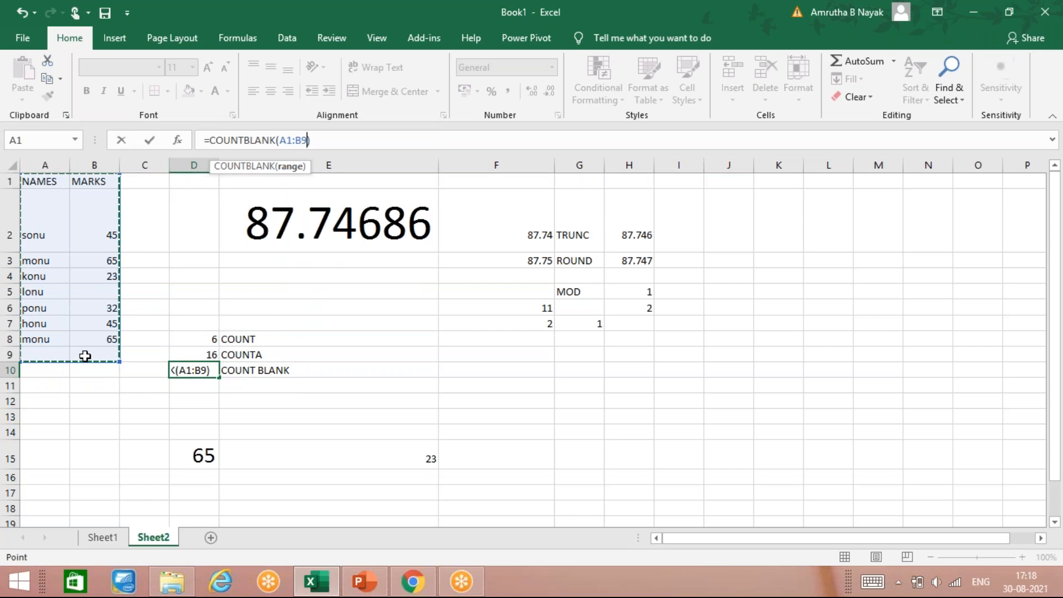
pyautogui.press('Return')
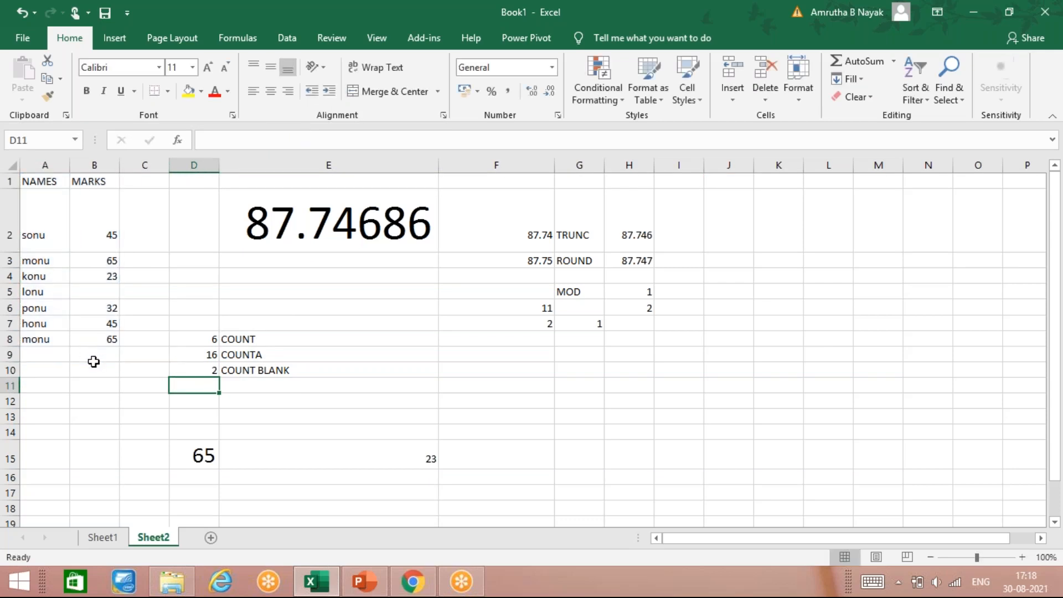
# Enter 23 as lonu's mark in B5 and dismiss the antivirus pop-up
pyautogui.click(107, 297)
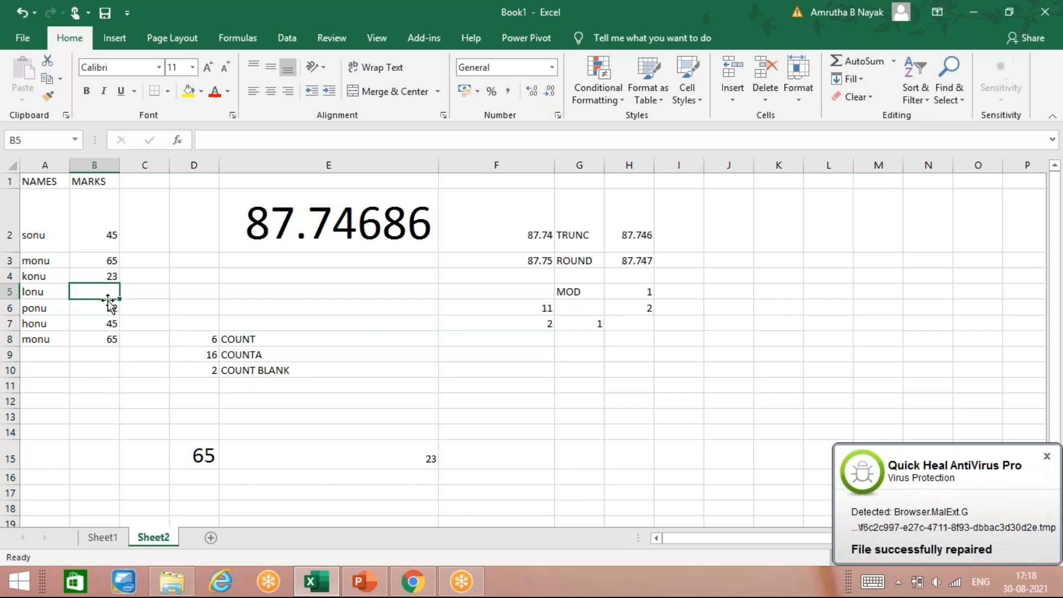
pyautogui.write('23')
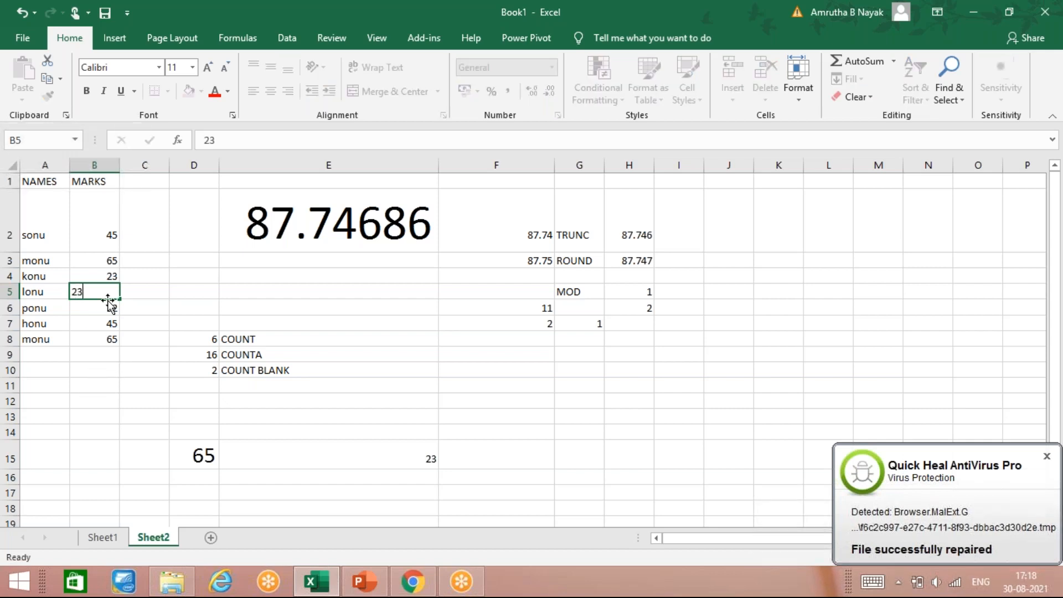
pyautogui.press('Return')
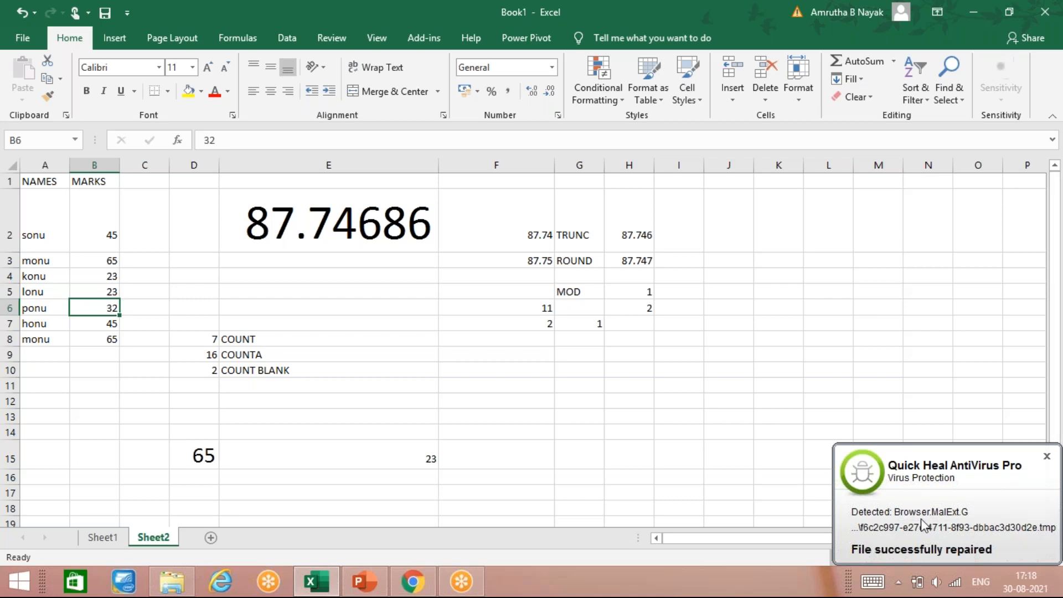
pyautogui.click(1047, 456)
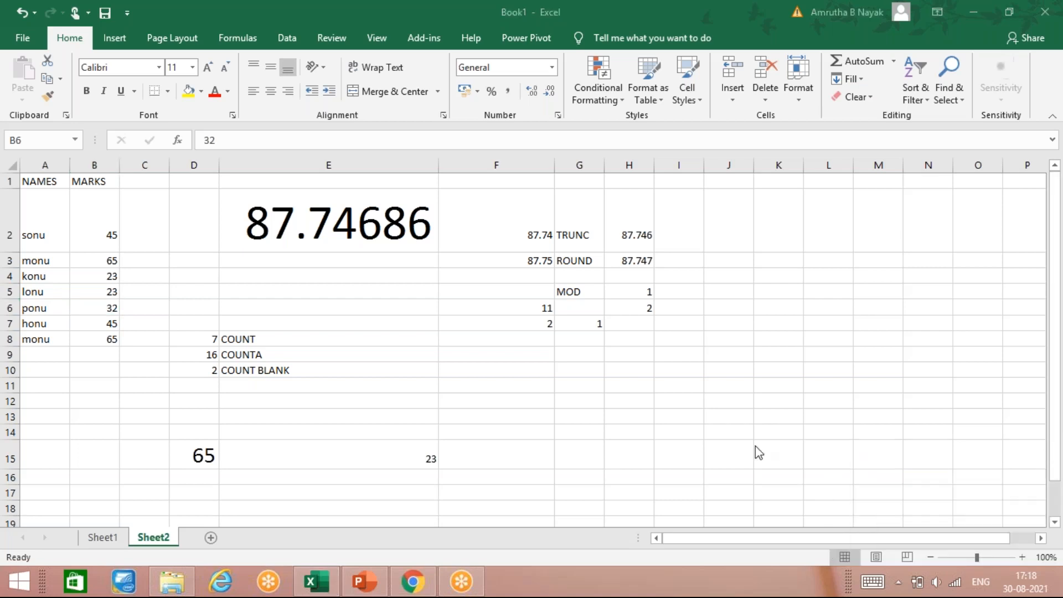
# Re-confirm the =COUNTBLANK(A1:B9) formula in D10 without changing it
pyautogui.click(189, 370)
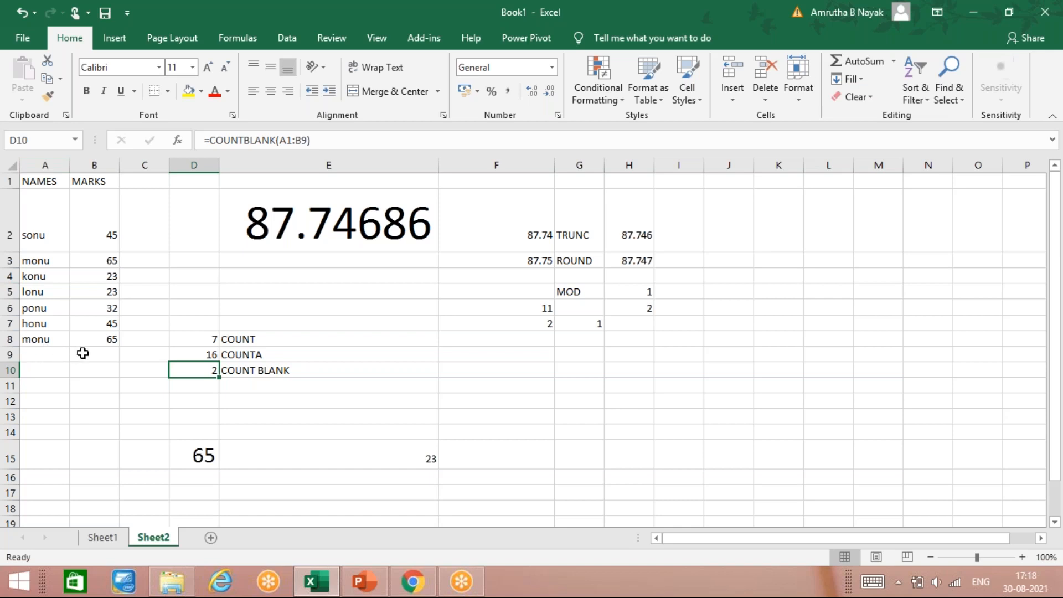
pyautogui.click(305, 140)
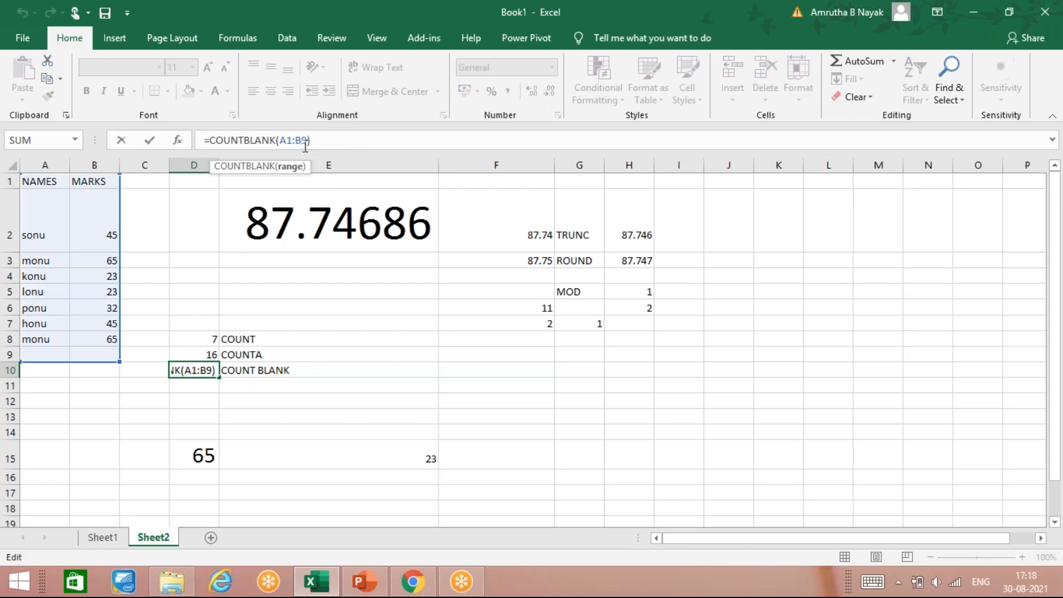
pyautogui.press('Return')
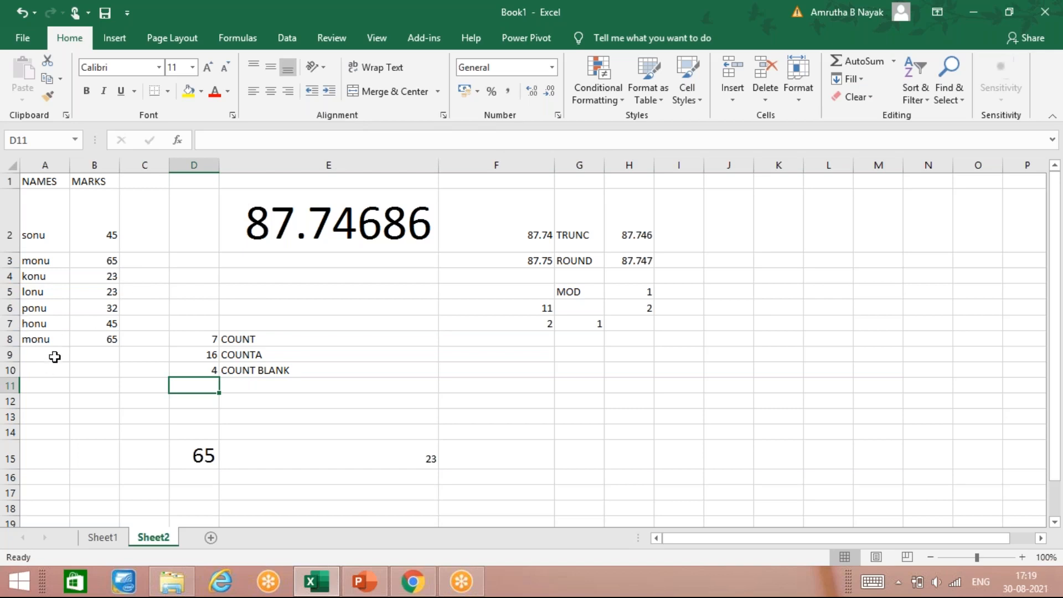
# Enter the name sonu in A9 below the existing names
pyautogui.click(55, 356)
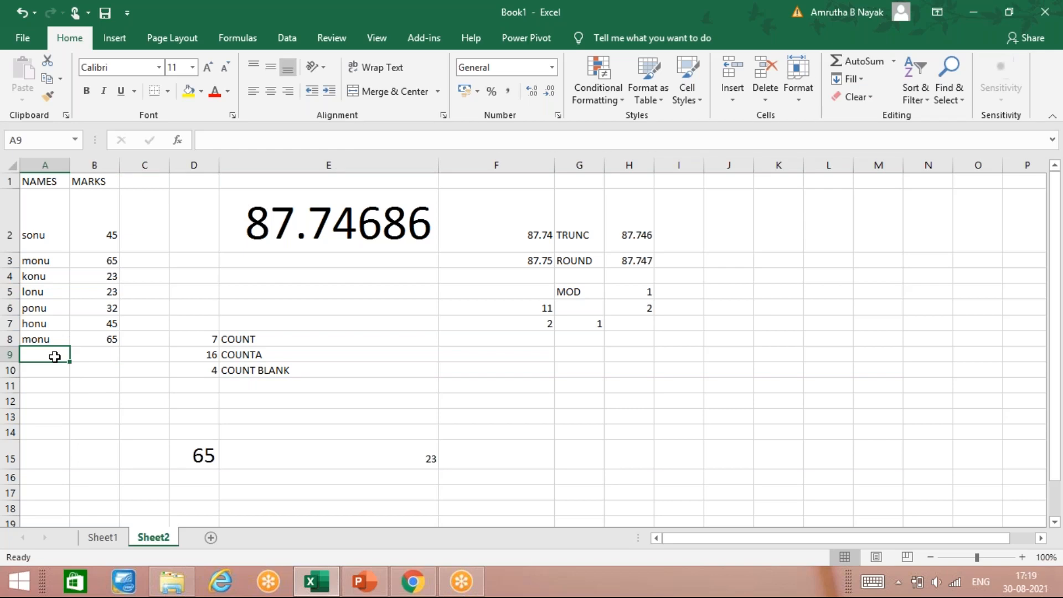
pyautogui.write('SONU')
pyautogui.press('BackSpace')
pyautogui.press('BackSpace')
pyautogui.press('BackSpace')
pyautogui.press('BackSpace')
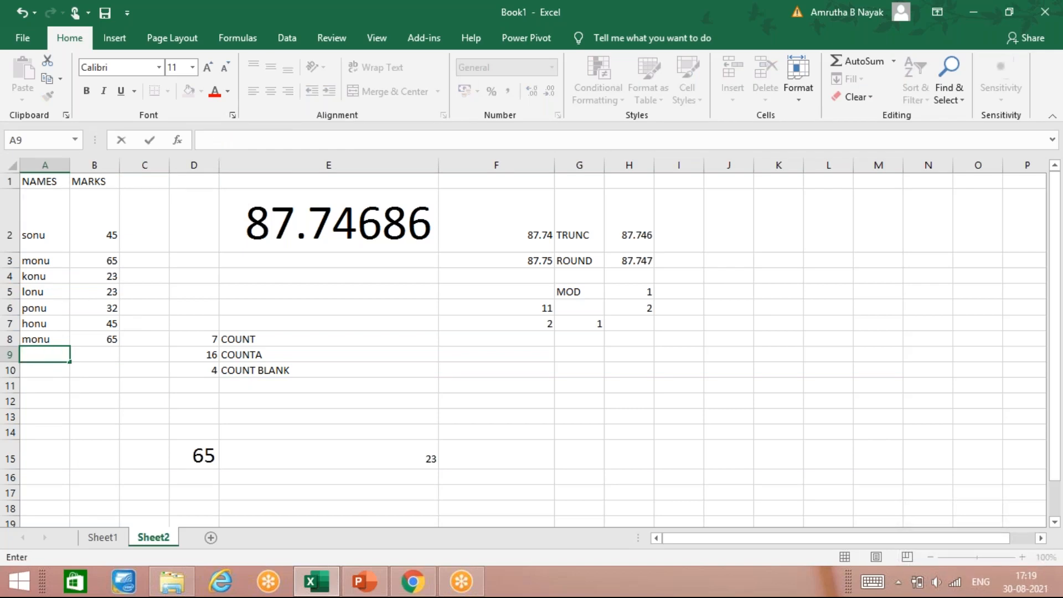
pyautogui.write('sonu')
pyautogui.press('Return')
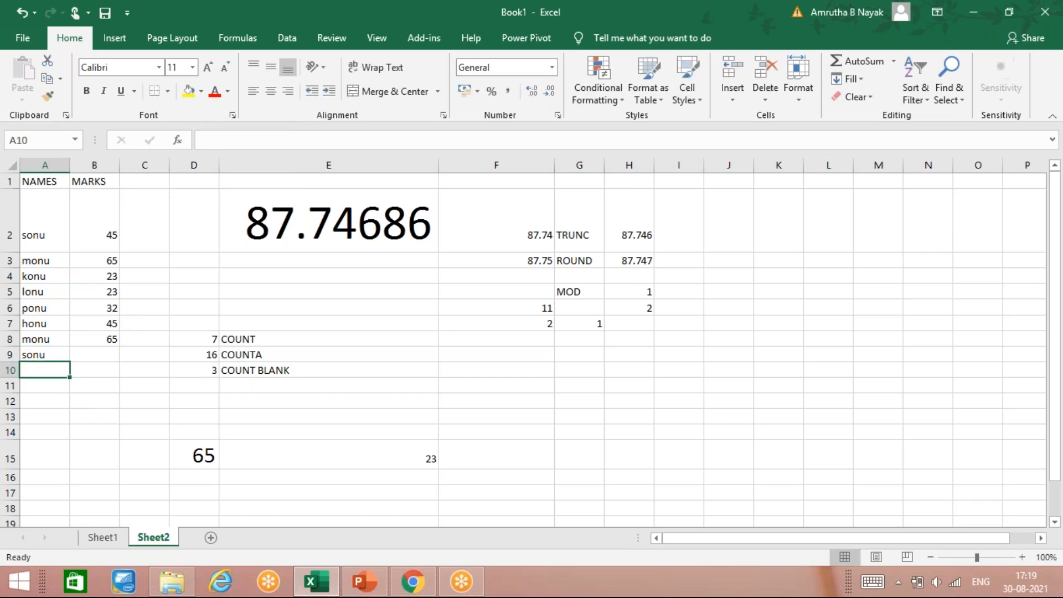
# Enter the name konu in A10
pyautogui.write('onu')
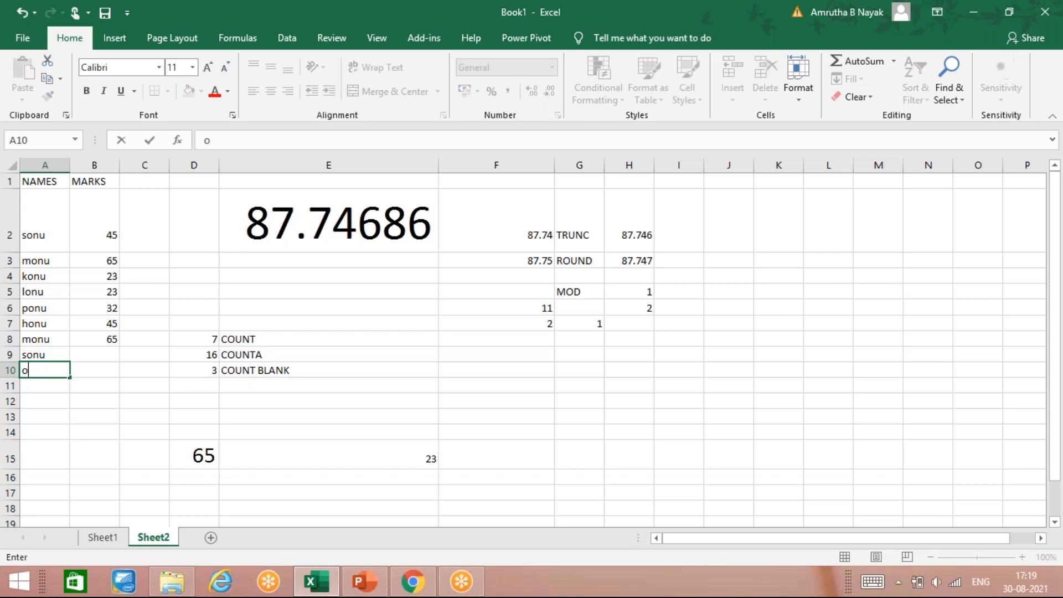
pyautogui.press('BackSpace')
pyautogui.press('BackSpace')
pyautogui.press('BackSpace')
pyautogui.write('konu')
pyautogui.click(95, 355)
# Label E11 as countif
pyautogui.press('Left')
pyautogui.press('Up')
pyautogui.press('Up')
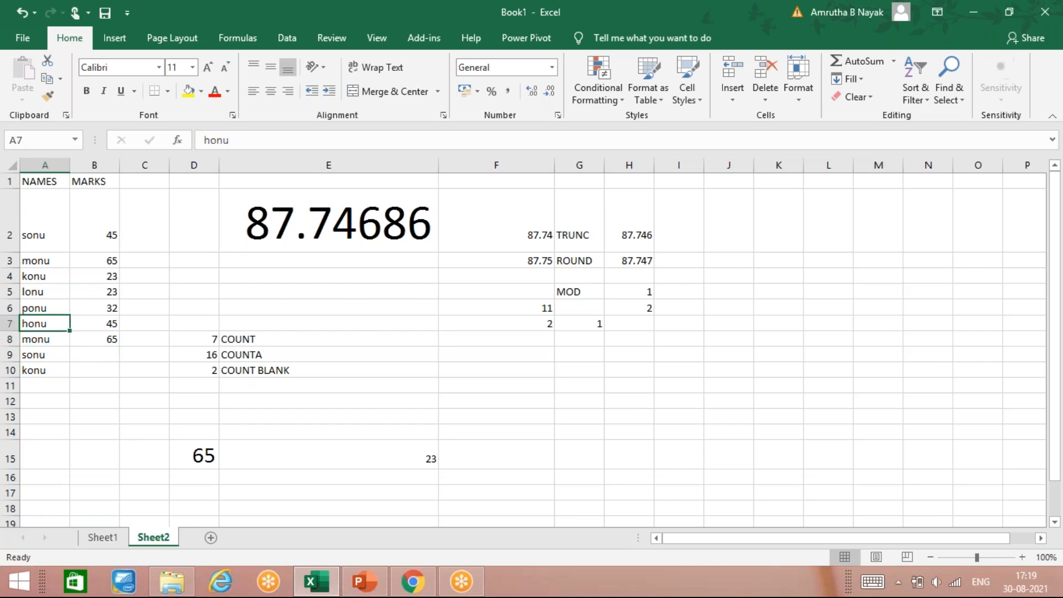
pyautogui.press('Down')
pyautogui.press('Right')
pyautogui.press('Down')
pyautogui.press('Right')
pyautogui.press('Down')
pyautogui.press('Down')
pyautogui.press('Right')
pyautogui.press('Down')
pyautogui.press('Right')
pyautogui.press('Up')
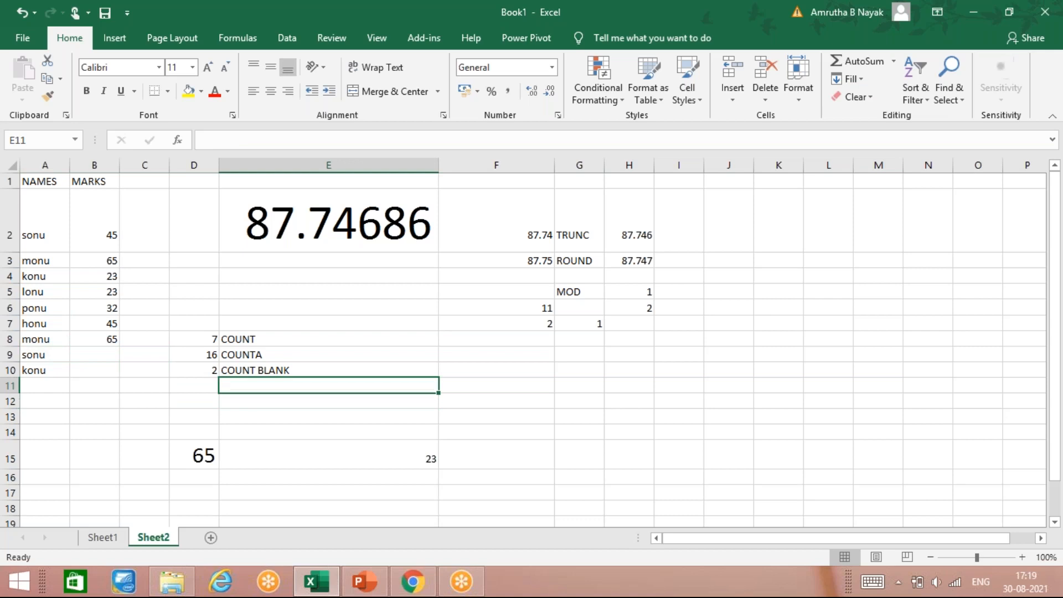
pyautogui.write('co')
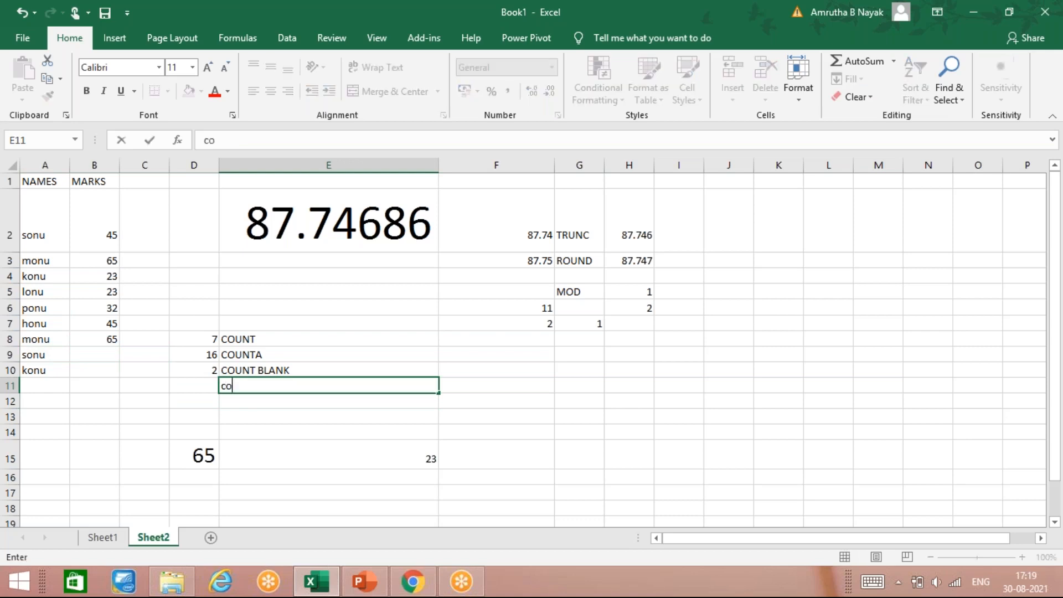
pyautogui.write('untiff')
pyautogui.press('BackSpace')
pyautogui.click(194, 386)
# Enter =countif(A1:B10,"sonu") in D11 to count how often sonu appears in the table
pyautogui.write('=count')
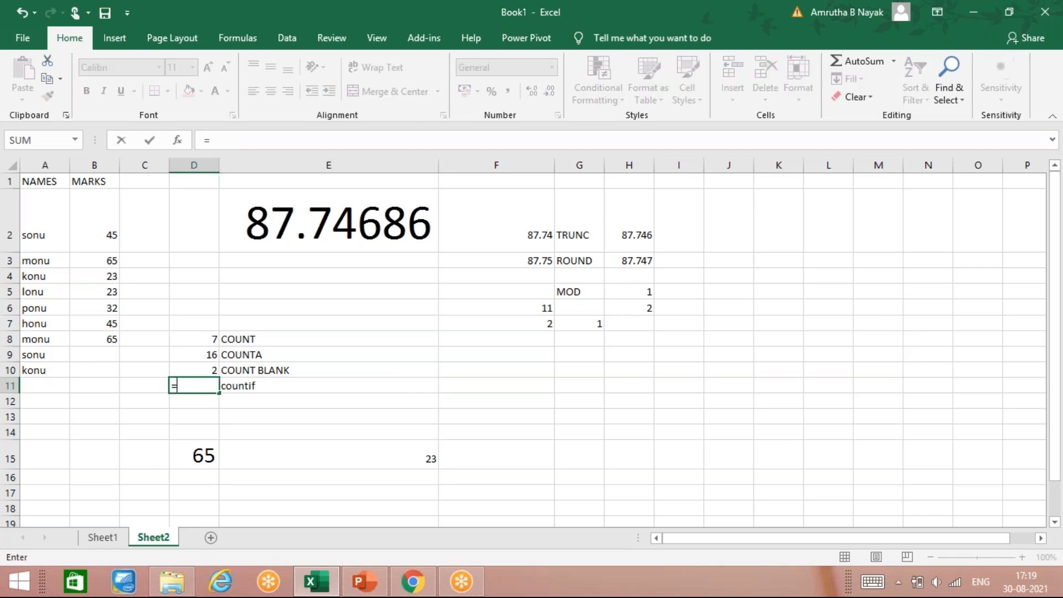
pyautogui.write('if(')
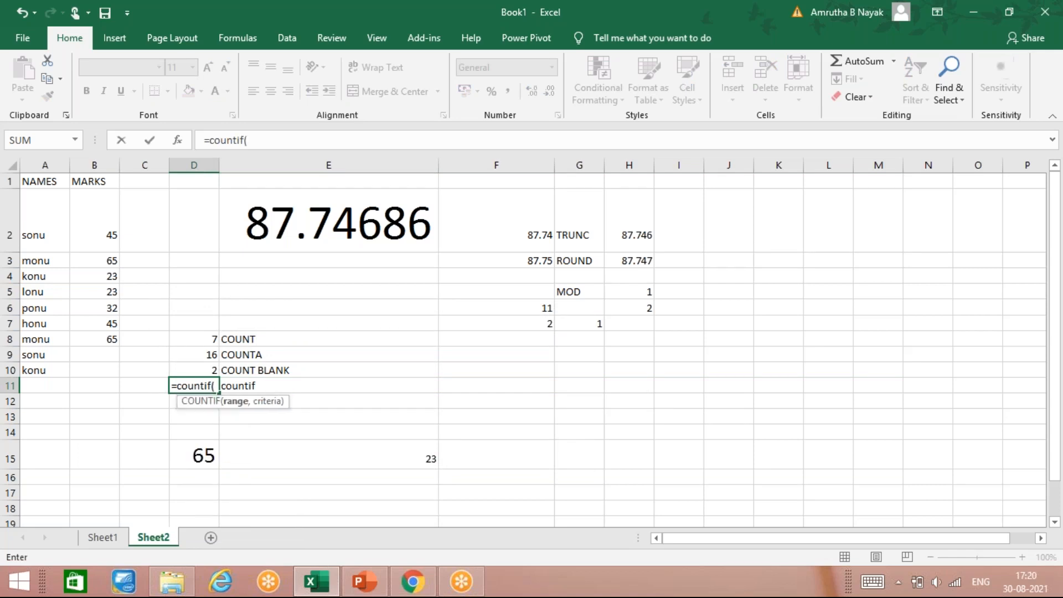
pyautogui.press('Left')
pyautogui.press('Left')
pyautogui.press('Left')
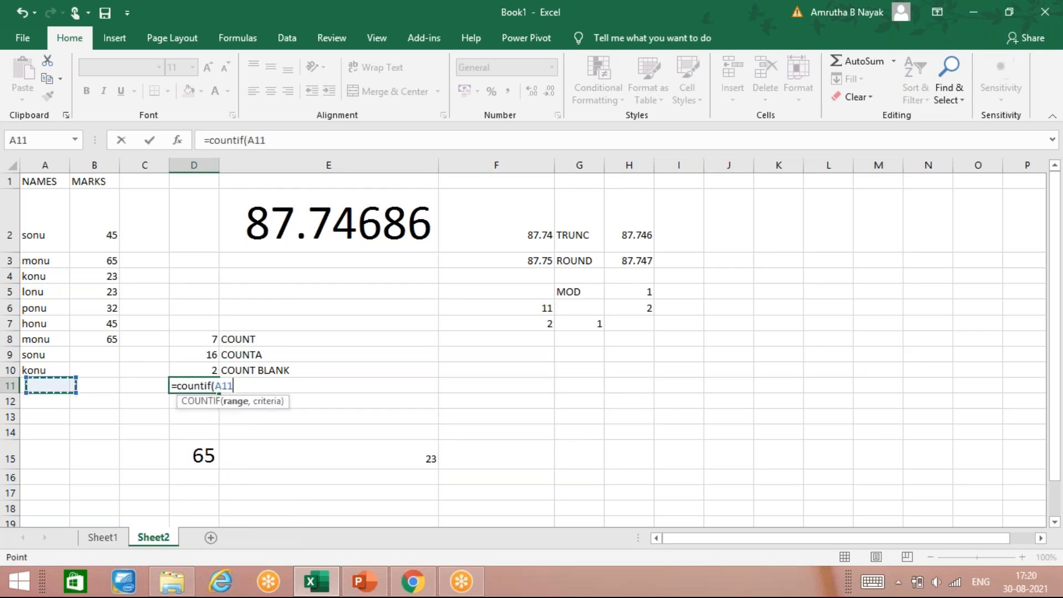
pyautogui.press('Up')
pyautogui.press('Up')
pyautogui.press('Up')
pyautogui.press('Up')
pyautogui.press('Up')
pyautogui.press('Up')
pyautogui.press('Up')
pyautogui.press('Up')
pyautogui.press('Up')
pyautogui.press('Up')
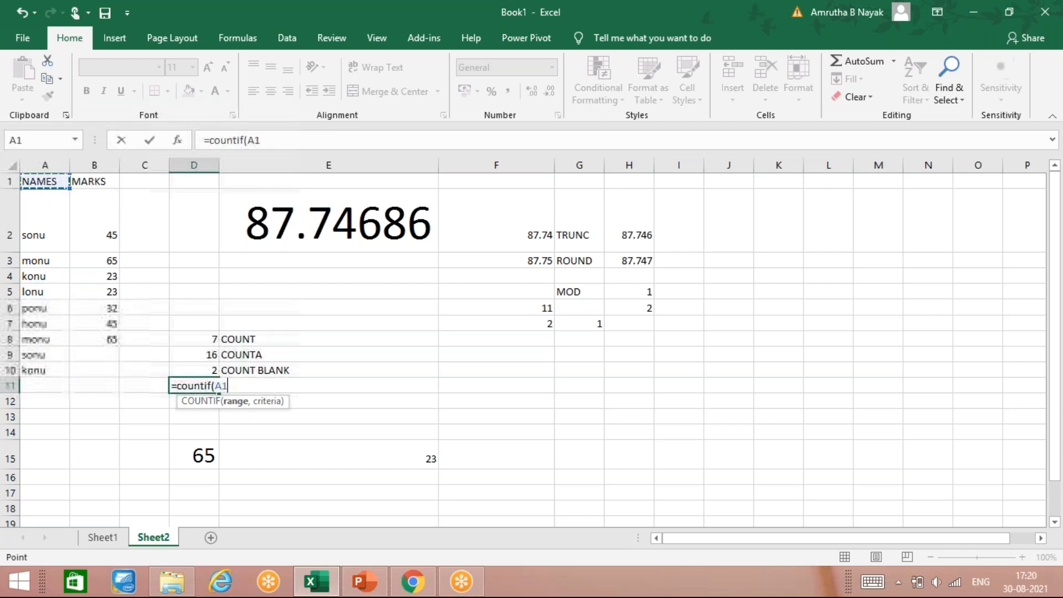
pyautogui.hotkey('ctrl', 'shift', 'Down')
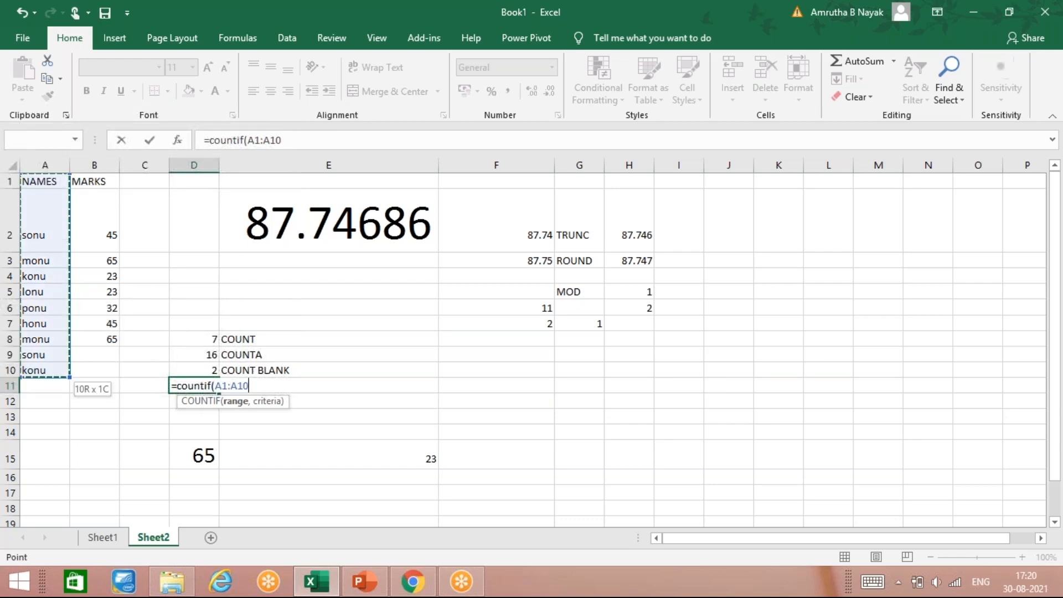
pyautogui.hotkey('shift', 'space')
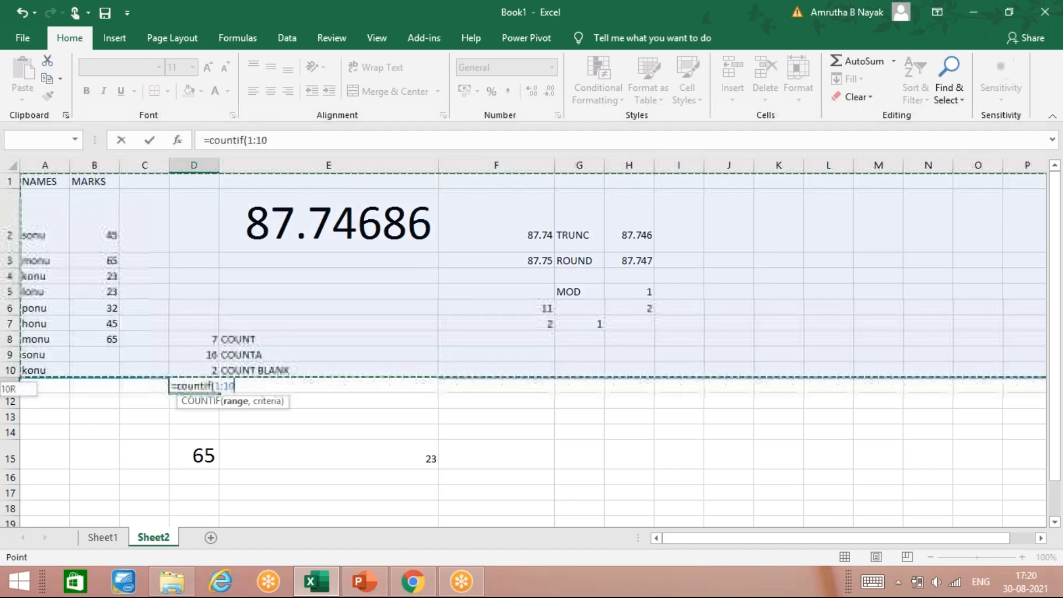
pyautogui.hotkey('ctrl', 'shift', 'Left')
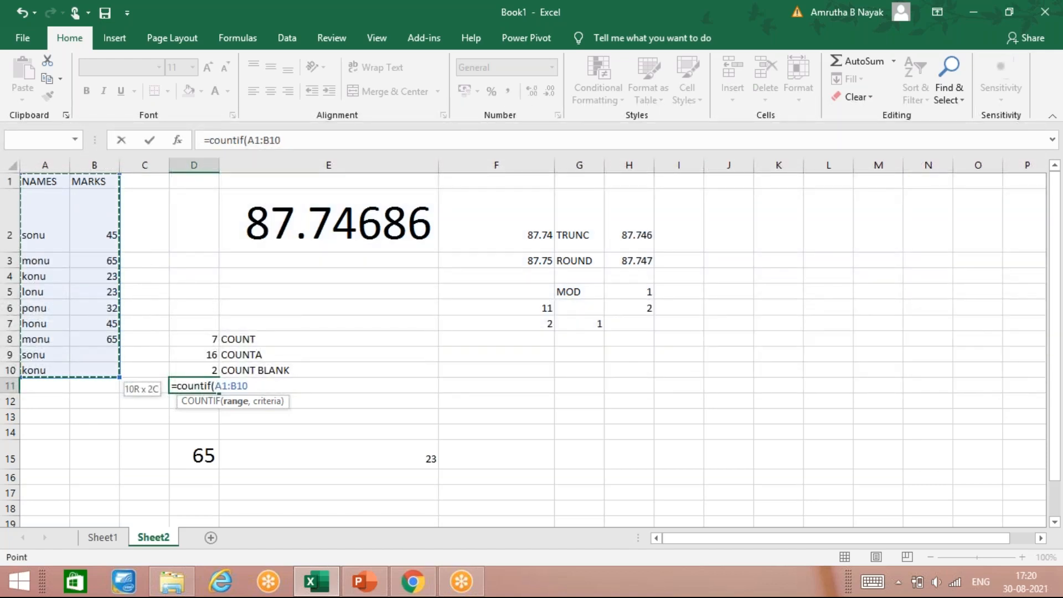
pyautogui.write(',')
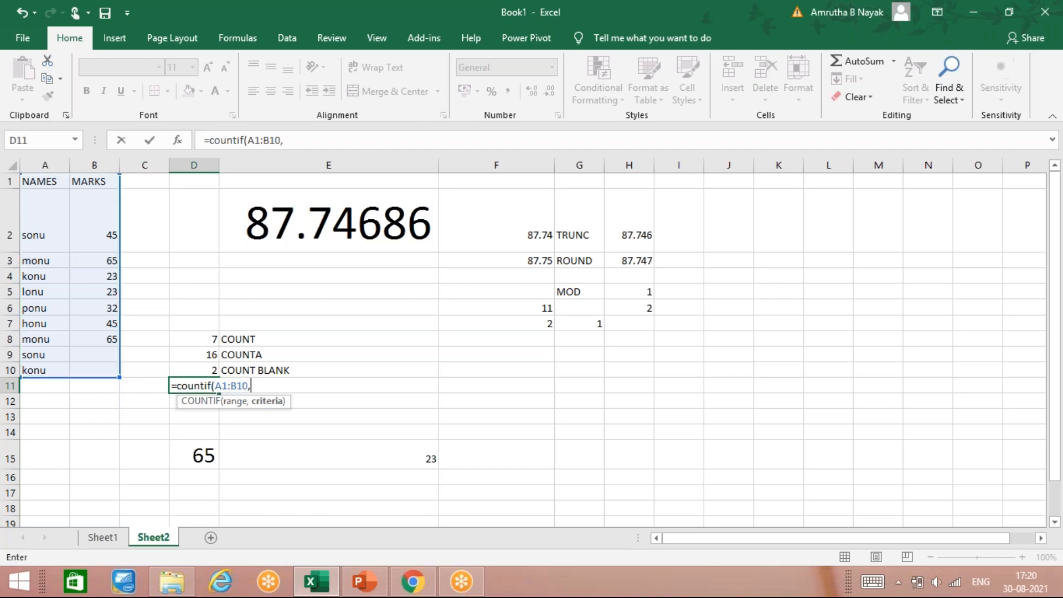
pyautogui.write('"sonu')
pyautogui.write('"')
pyautogui.write(',')
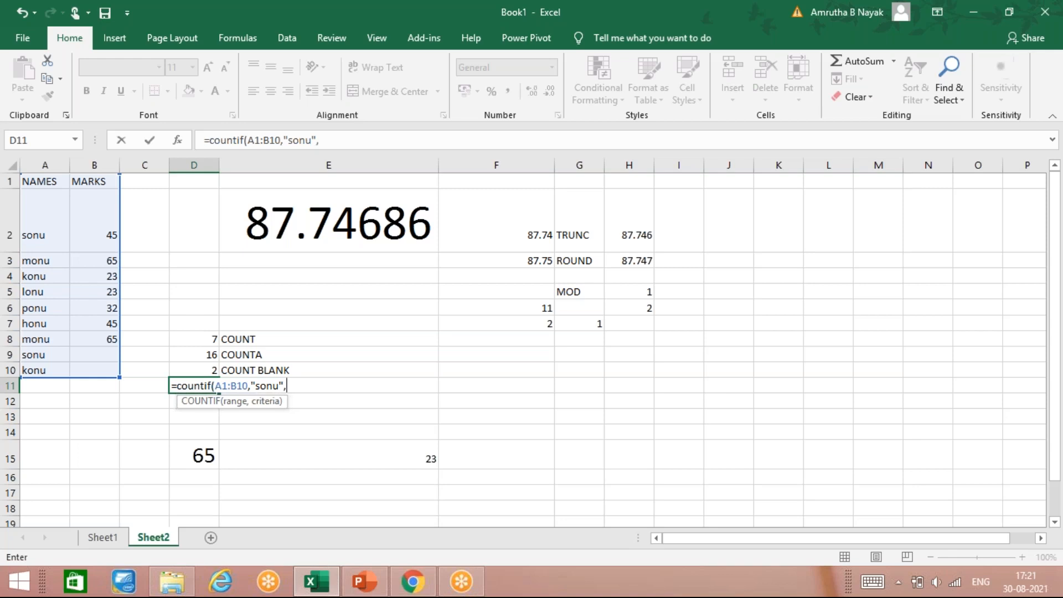
pyautogui.press('BackSpace')
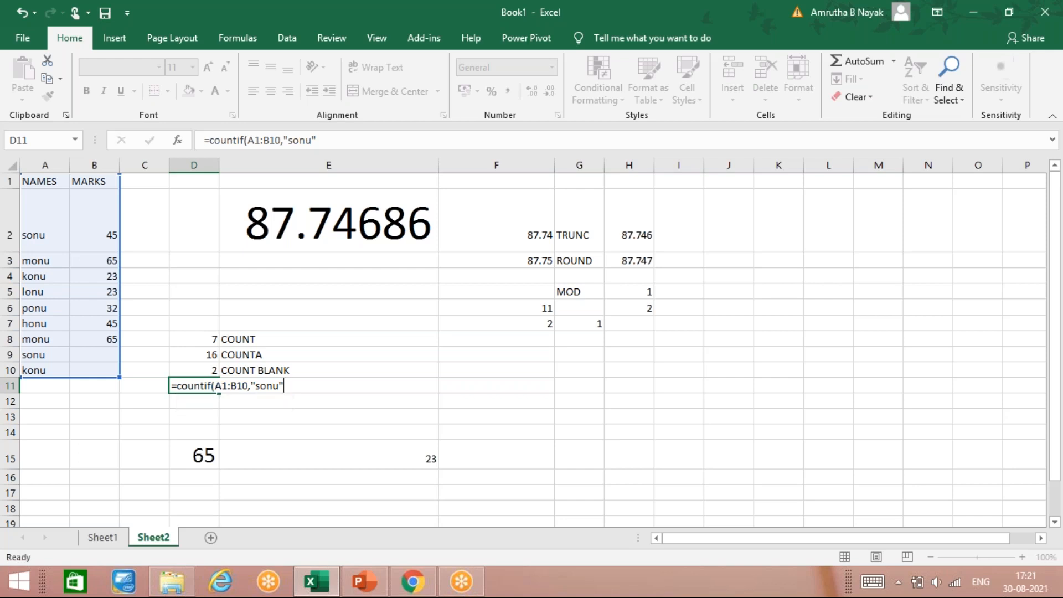
pyautogui.press('Return')
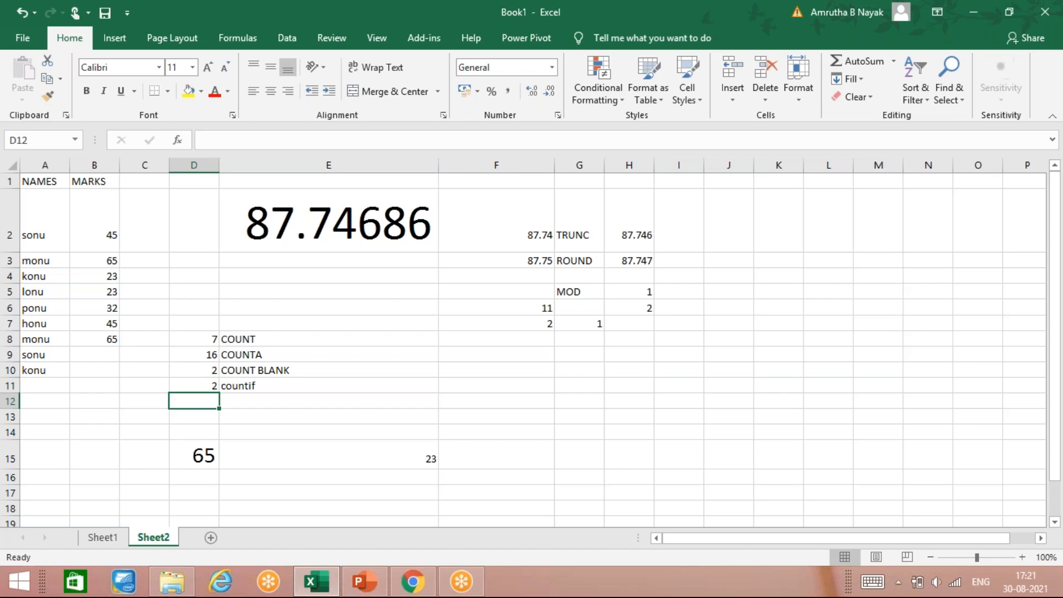
# Enter sonu in cell B9 of the marks column
pyautogui.press('Up')
pyautogui.press('Left')
pyautogui.press('Up')
pyautogui.press('Up')
pyautogui.press('Left')
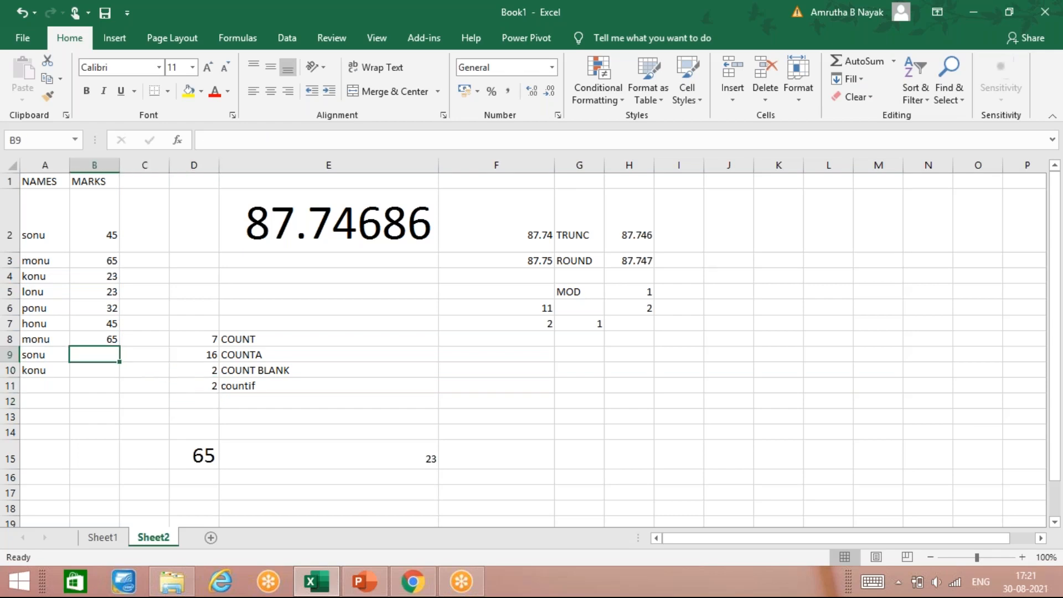
pyautogui.write('sonu')
pyautogui.press('Return')
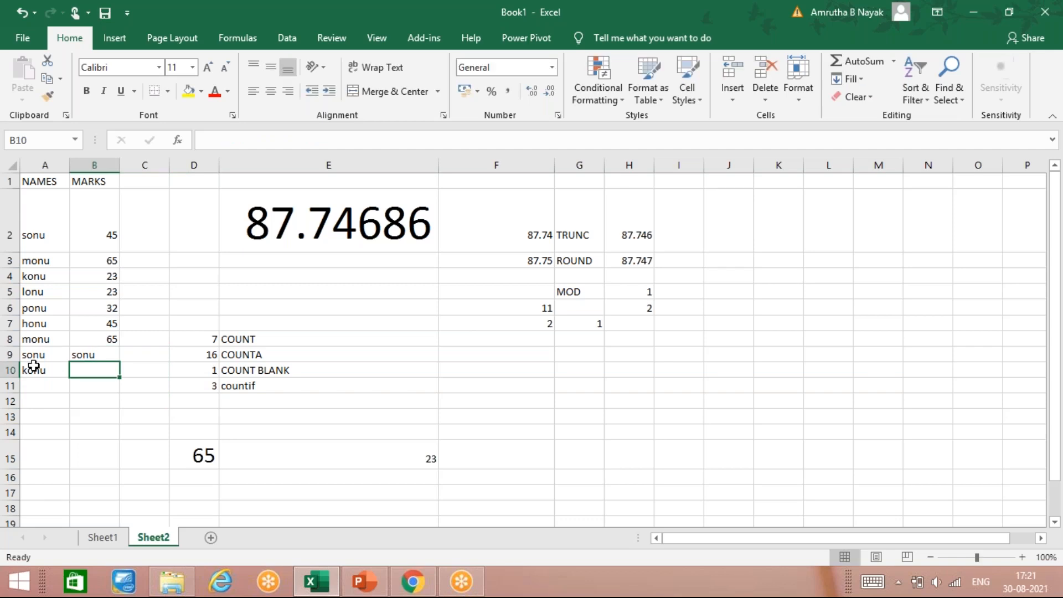
# Label E12 as avdrage
pyautogui.click(240, 387)
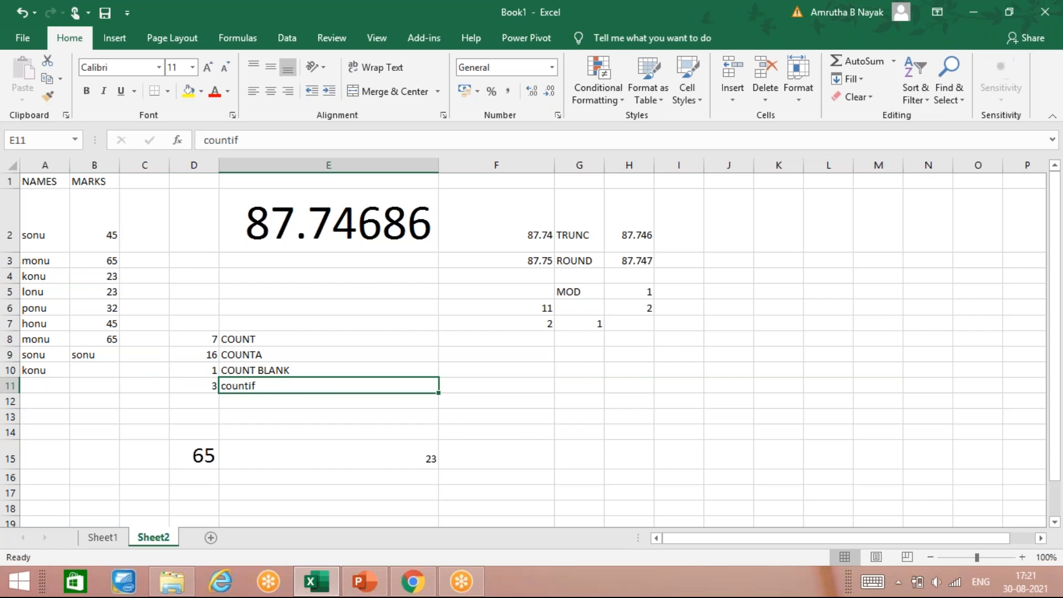
pyautogui.click(206, 388)
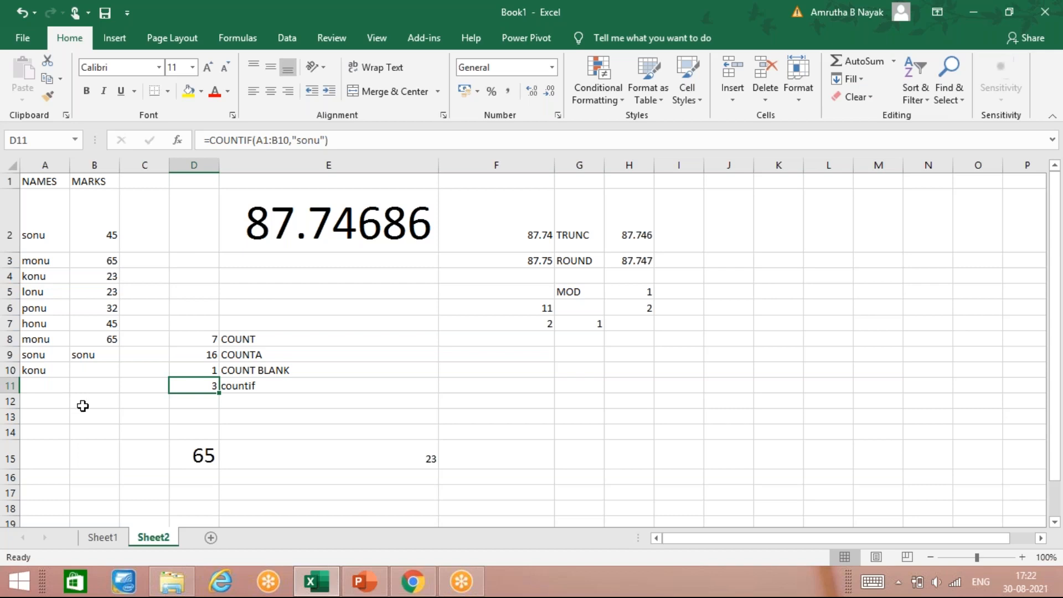
pyautogui.click(255, 339)
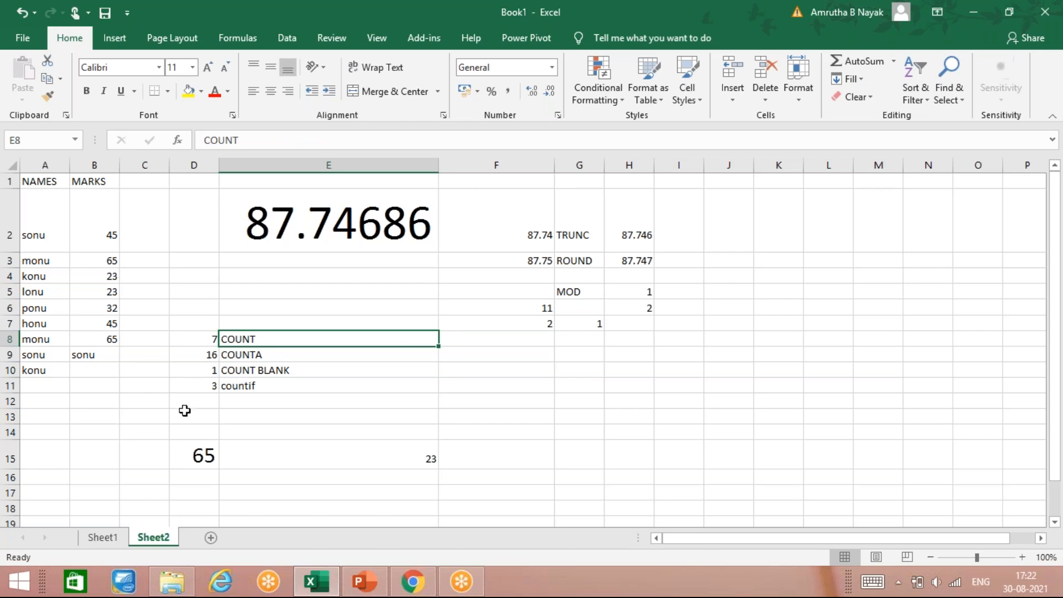
pyautogui.click(243, 394)
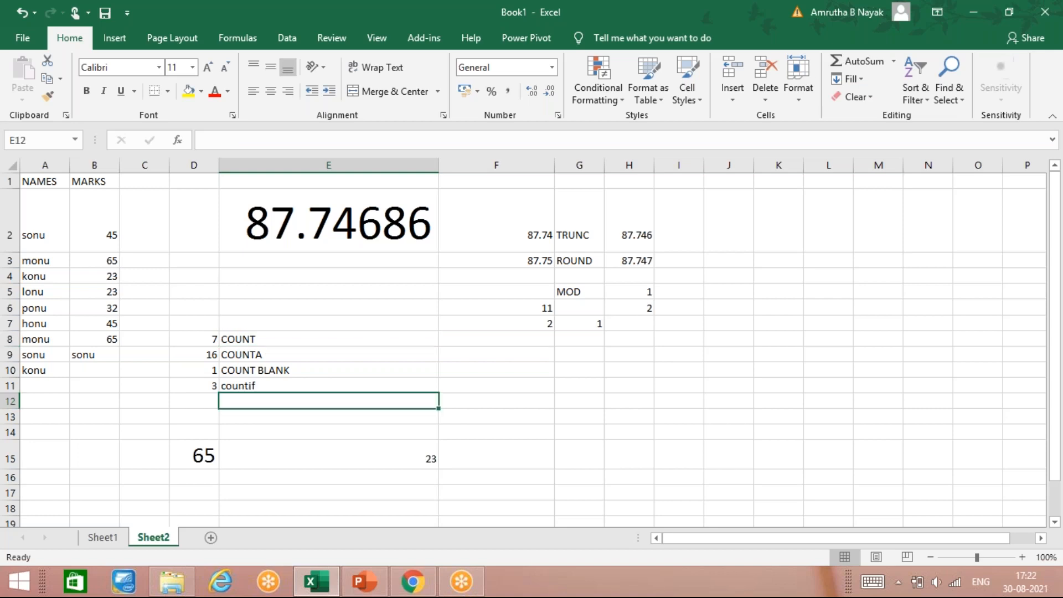
pyautogui.click(242, 390)
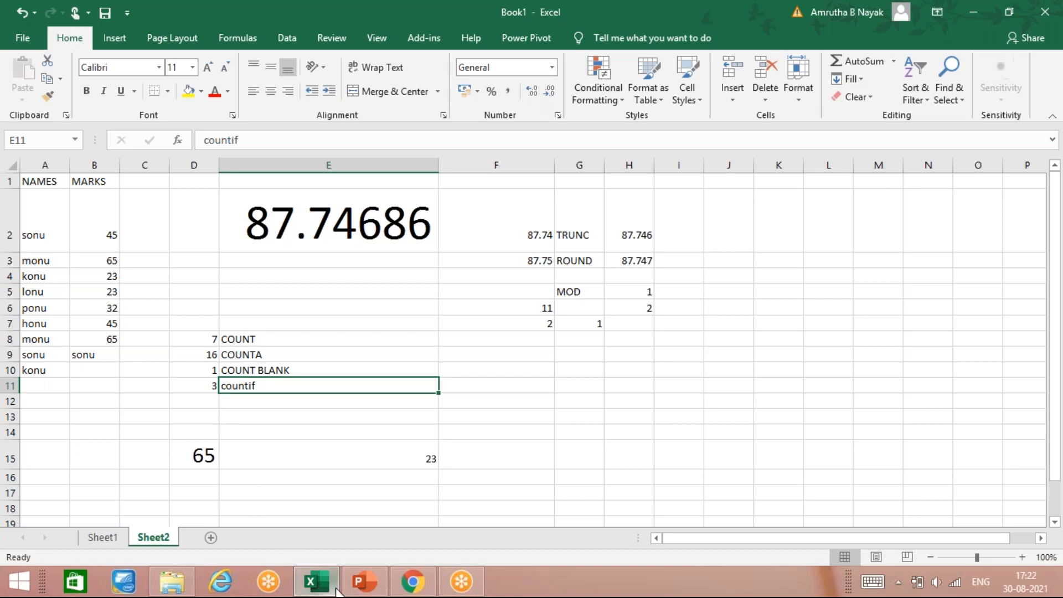
pyautogui.click(230, 405)
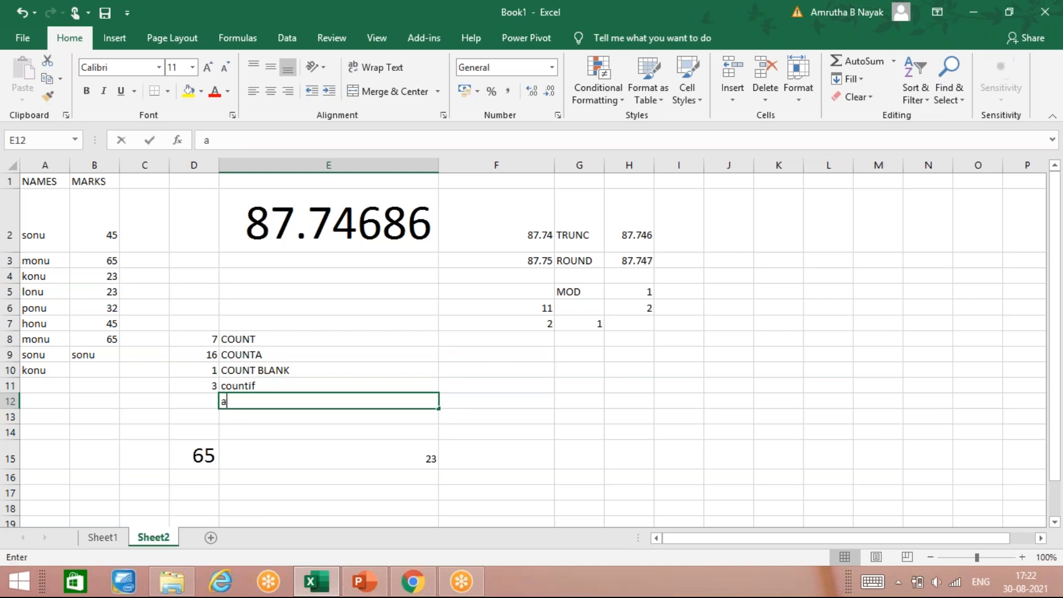
pyautogui.write('avdrage')
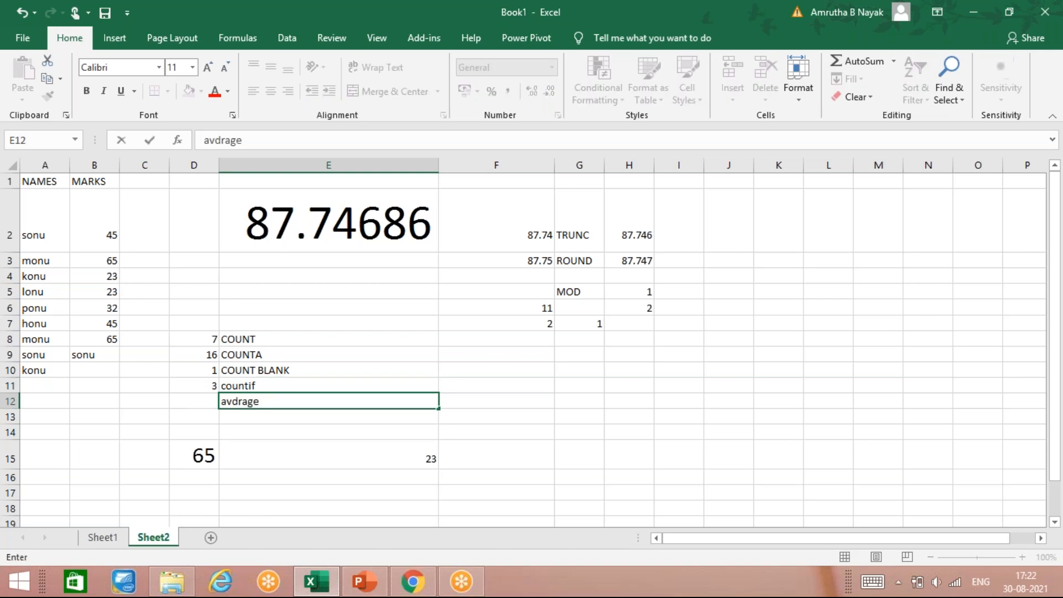
pyautogui.press('Left')
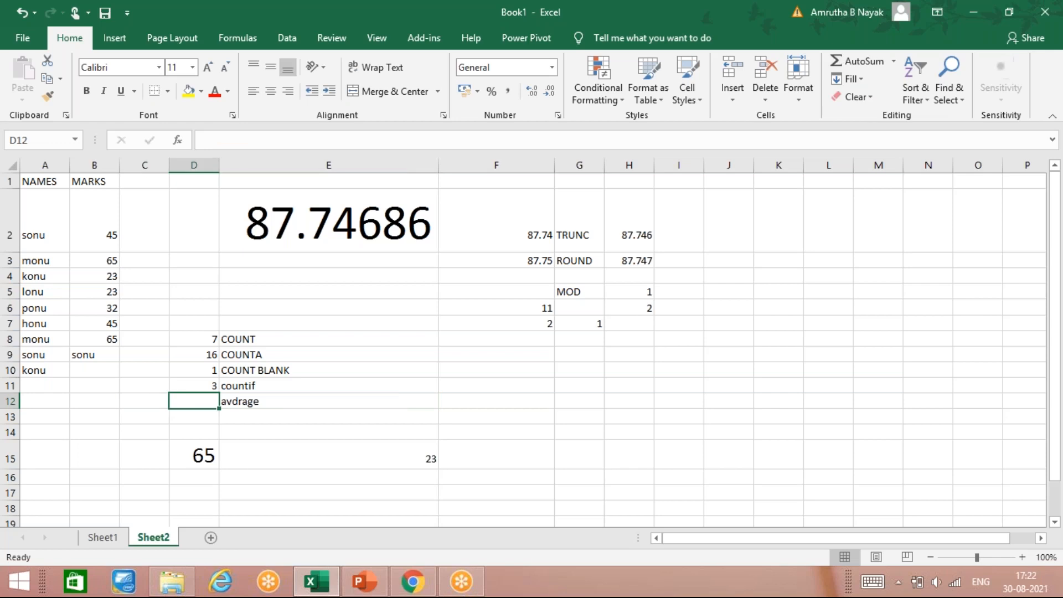
# Enter an average formula over the marks B2:B8 in D12
pyautogui.write('=avg')
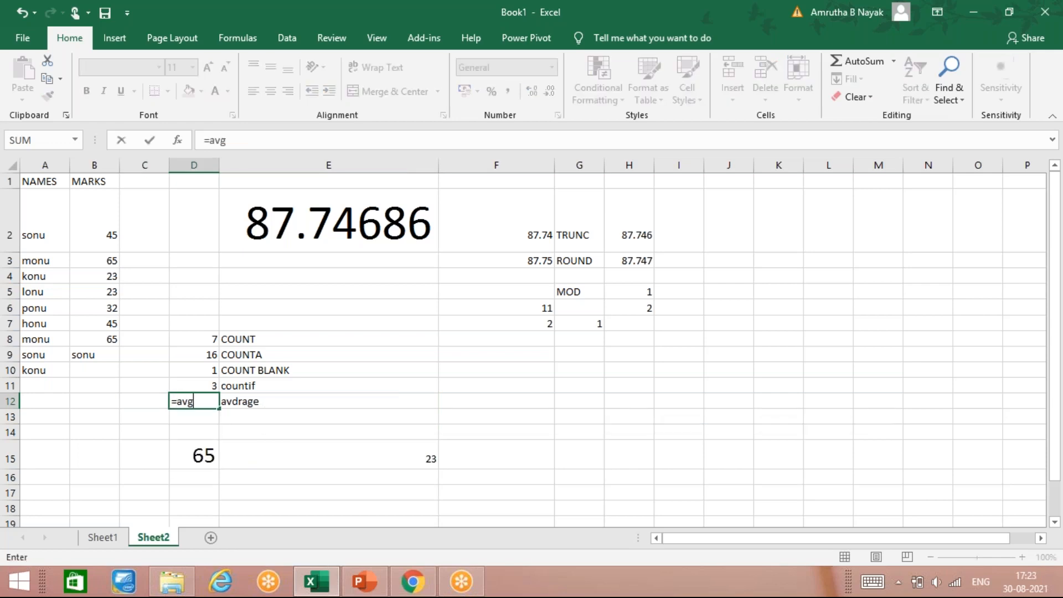
pyautogui.write('(')
pyautogui.press('Up')
pyautogui.press('Left')
pyautogui.press('Left')
pyautogui.press('Up')
pyautogui.press('Up')
pyautogui.press('Up')
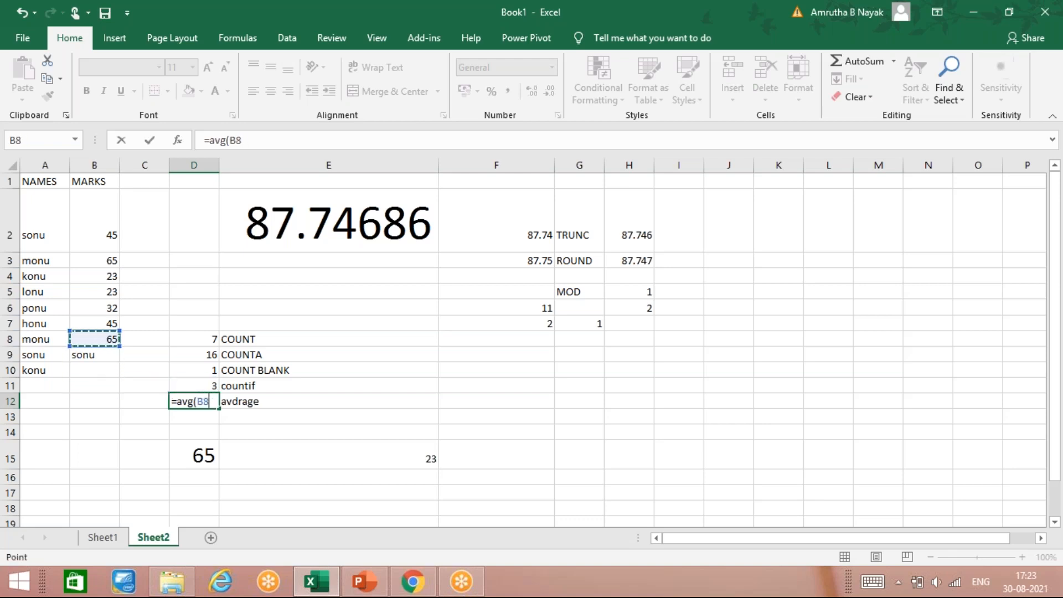
pyautogui.hotkey('ctrl', 'shift', 'Up')
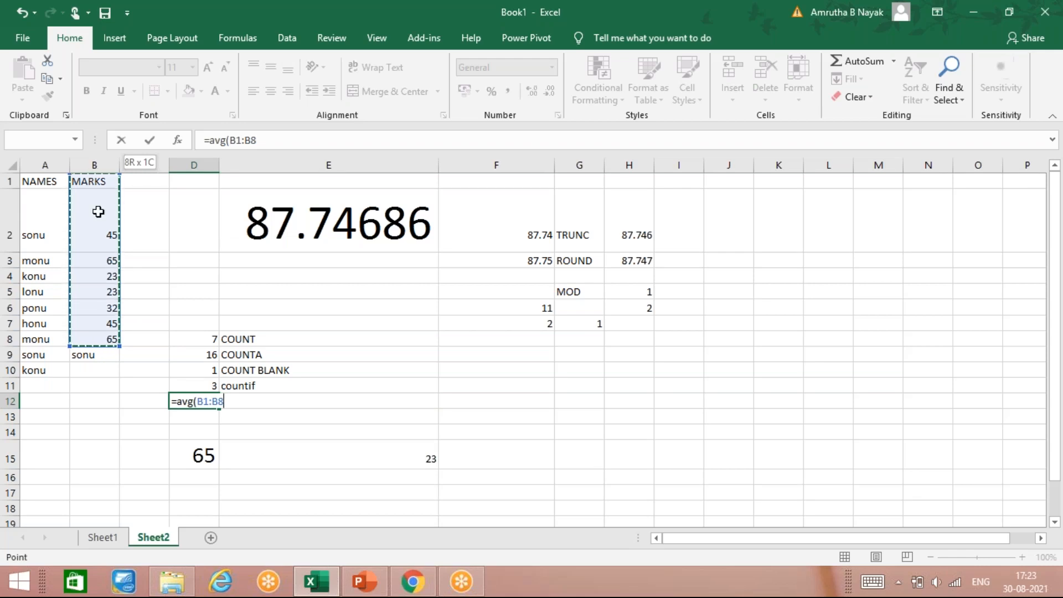
pyautogui.press('Left')
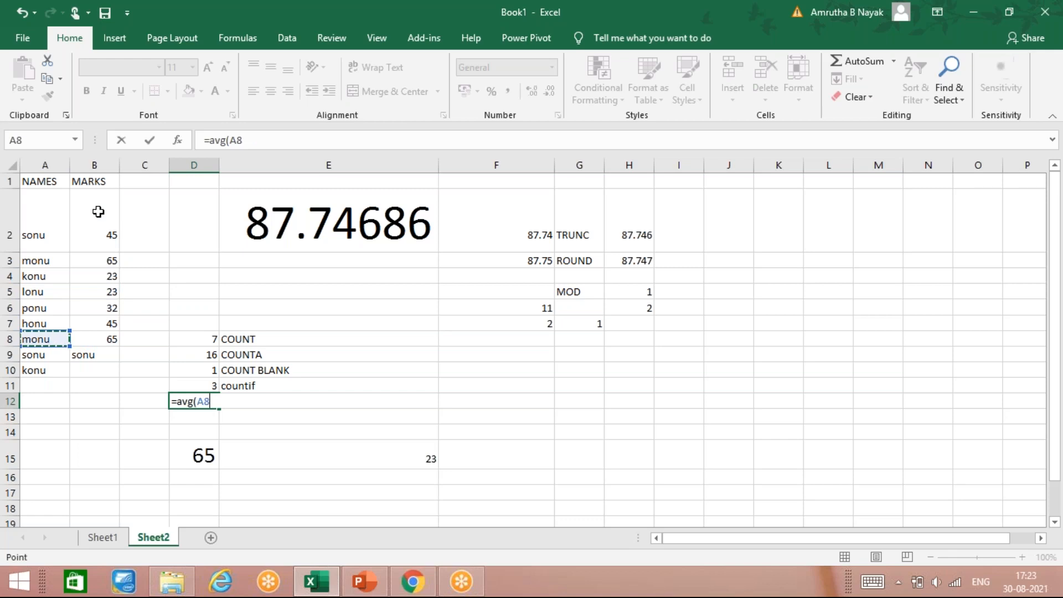
pyautogui.press('Right')
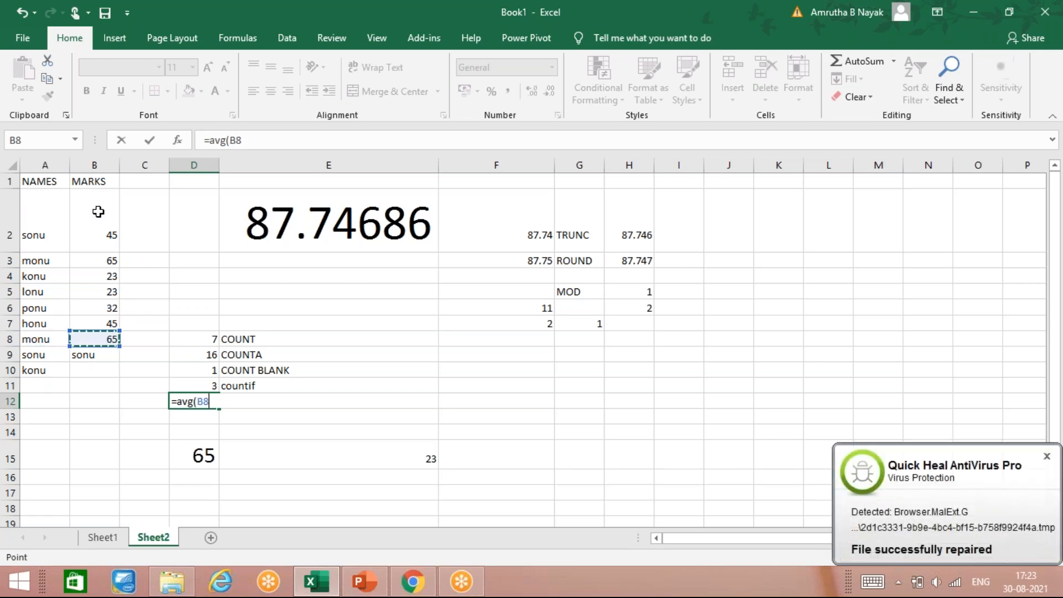
pyautogui.hotkey('shift', 'Up')
pyautogui.hotkey('shift', 'Up')
pyautogui.hotkey('shift', 'Up')
pyautogui.hotkey('shift', 'Up')
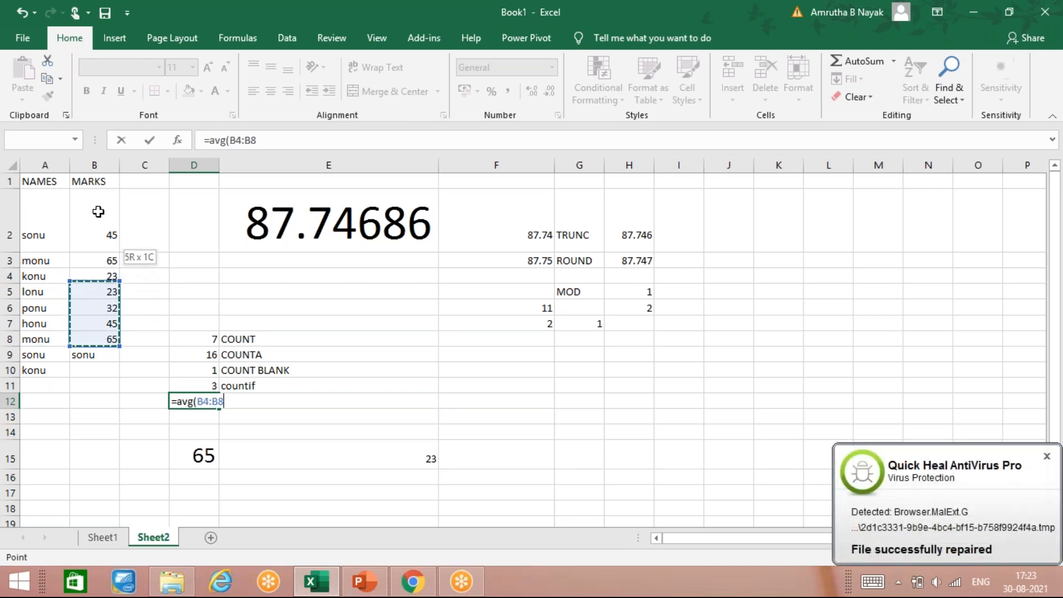
pyautogui.hotkey('shift', 'Up')
pyautogui.hotkey('shift', 'Up')
pyautogui.press('Return')
pyautogui.press('Return')
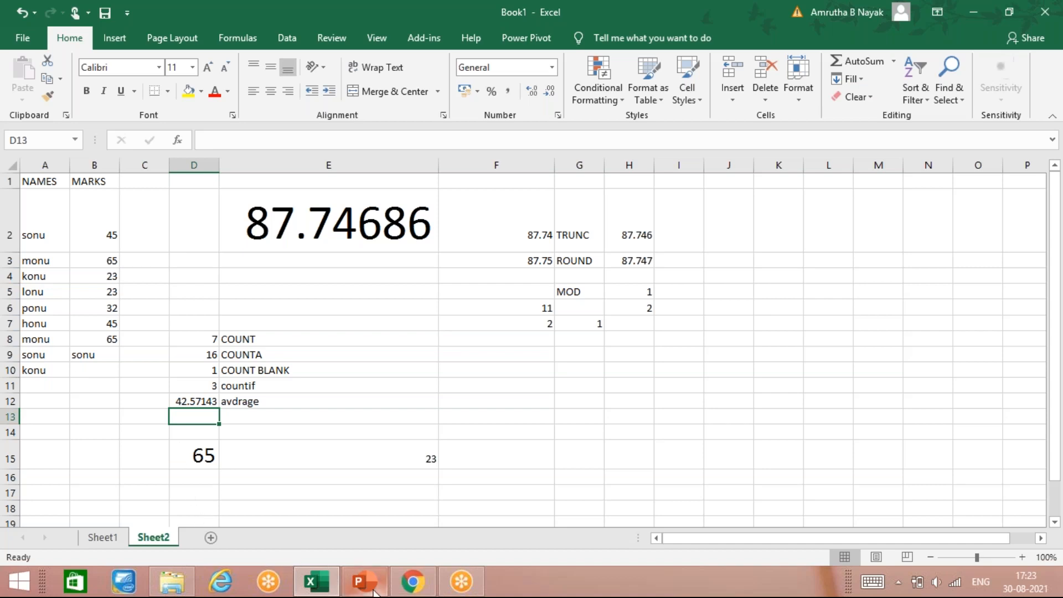
# Switch to the EXCEL NOTES presentation and open slide 50 on statistical functions
pyautogui.moveTo(375, 593)
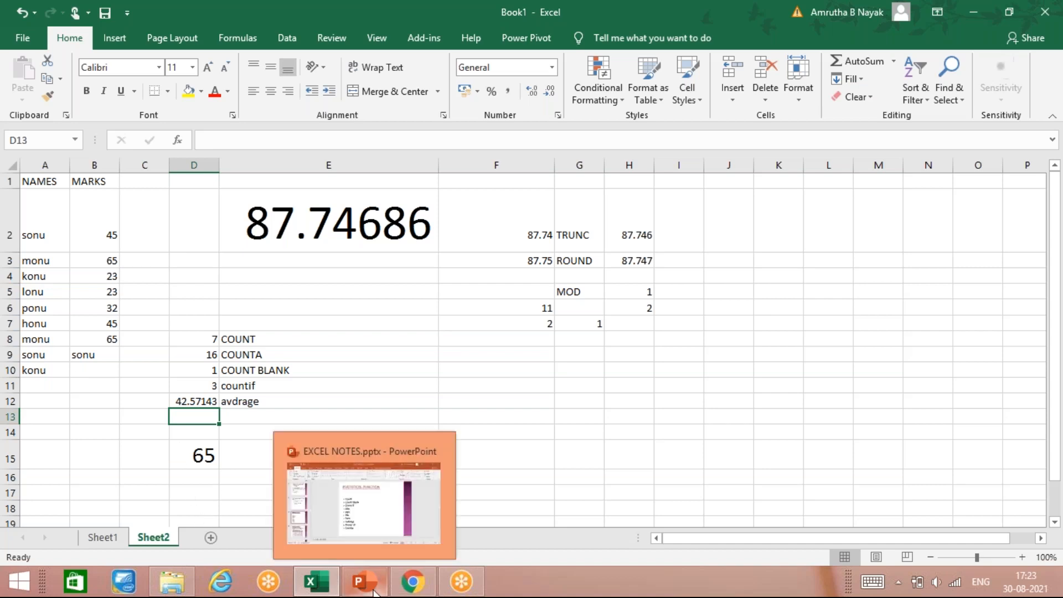
pyautogui.click(370, 529)
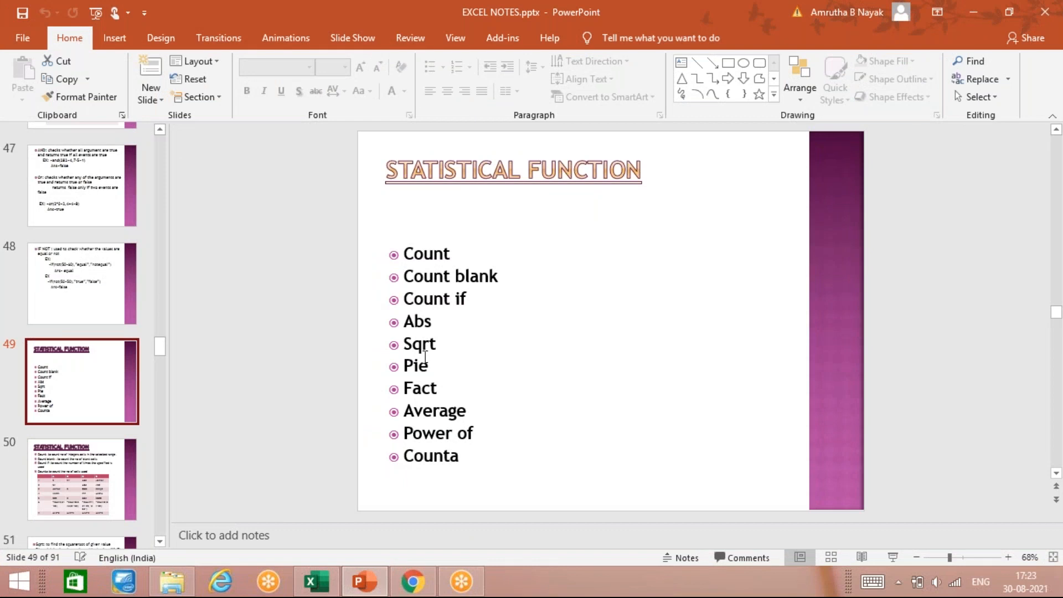
pyautogui.click(331, 586)
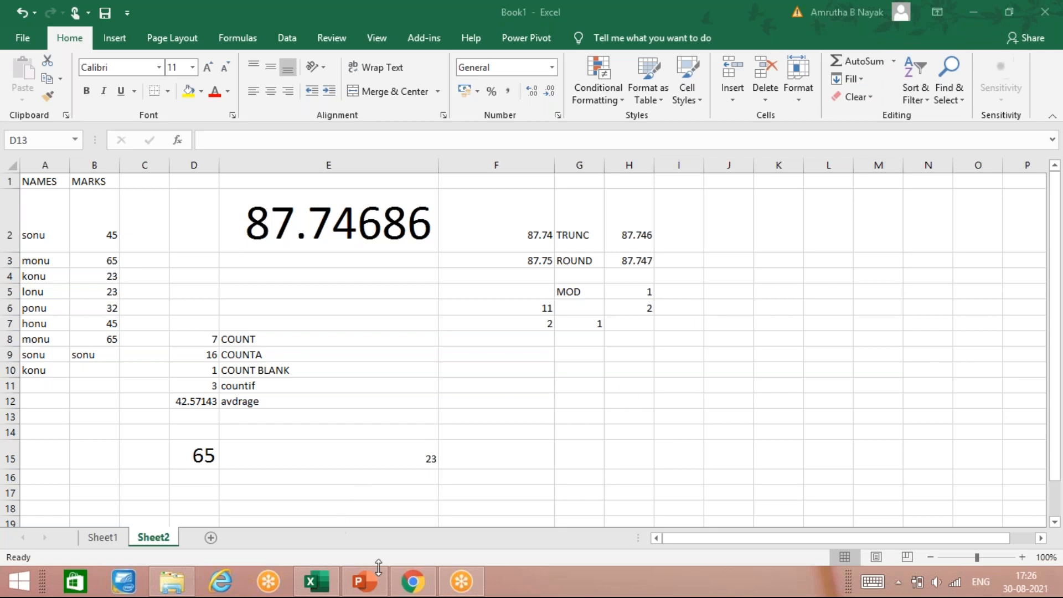
pyautogui.click(385, 592)
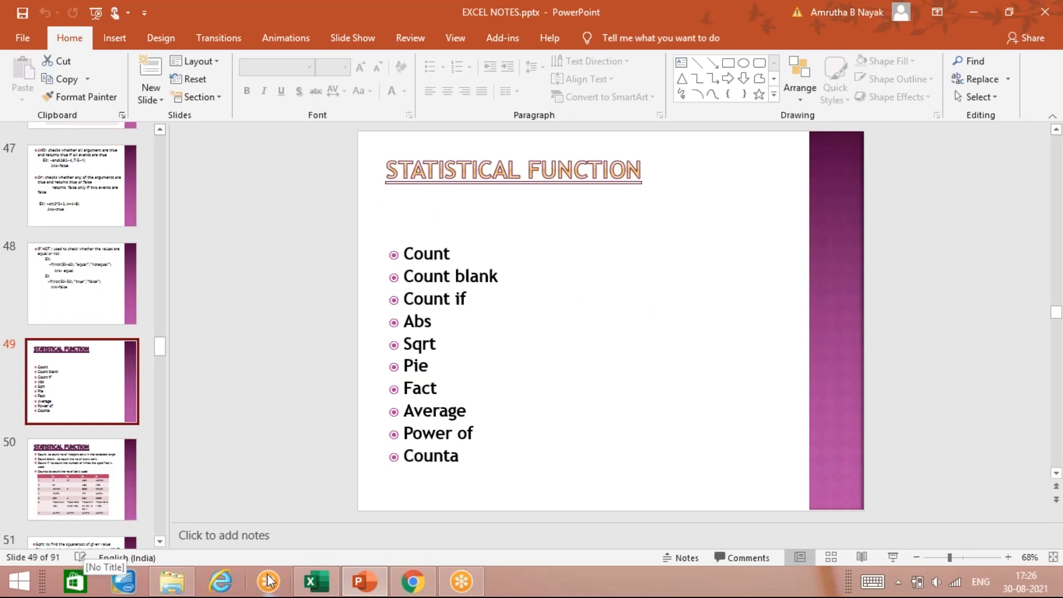
pyautogui.click(103, 481)
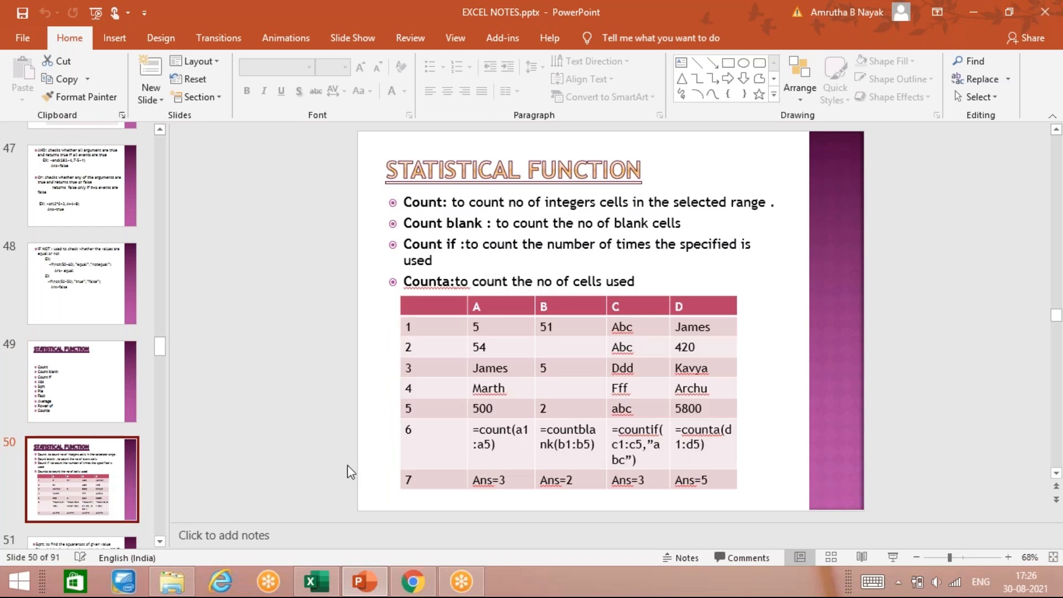
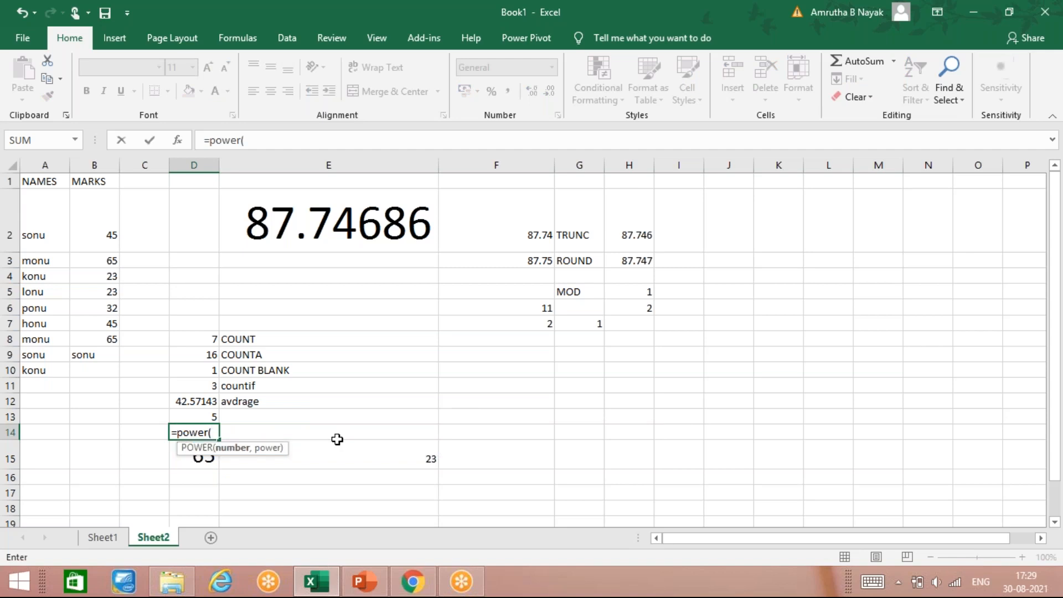
# Complete the POWER formula in D14 to raise 2 to the power 3
pyautogui.write('2,3')
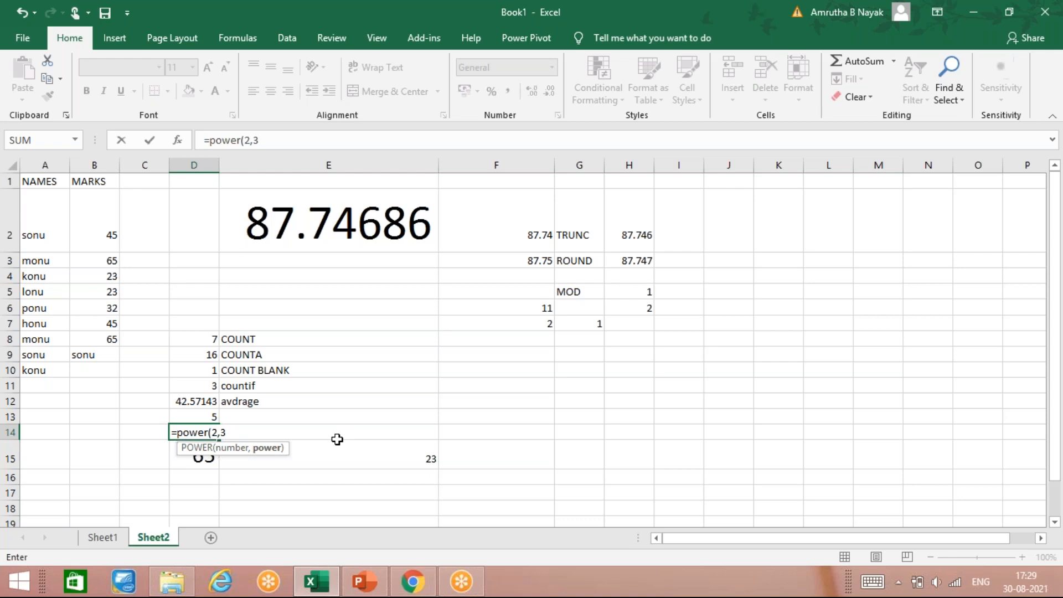
pyautogui.write('0')
pyautogui.press('BackSpace')
pyautogui.press('Return')
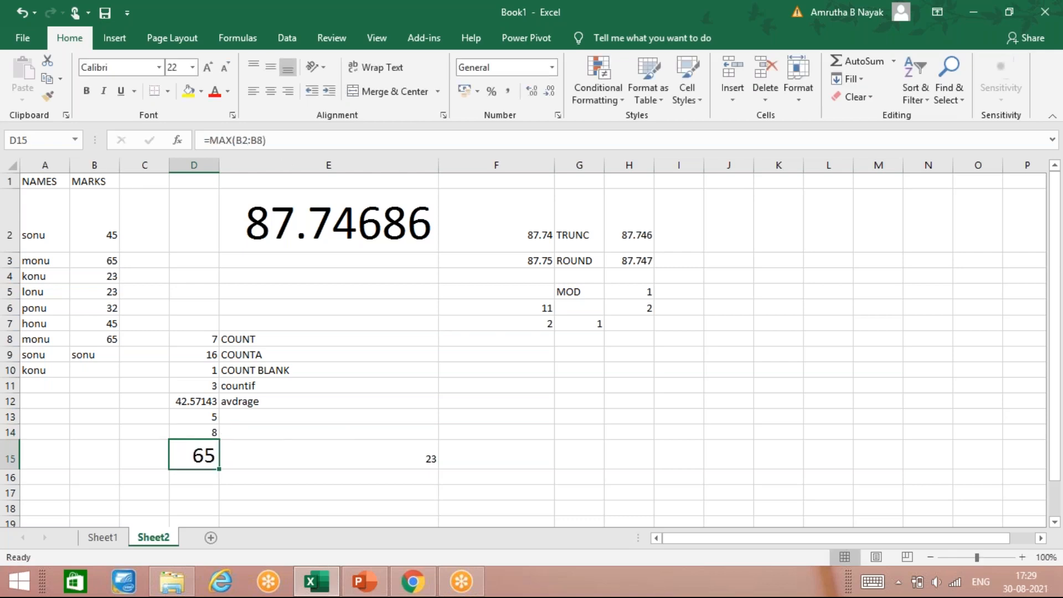
# Label E13 as sqrt and E14 as power
pyautogui.click(259, 419)
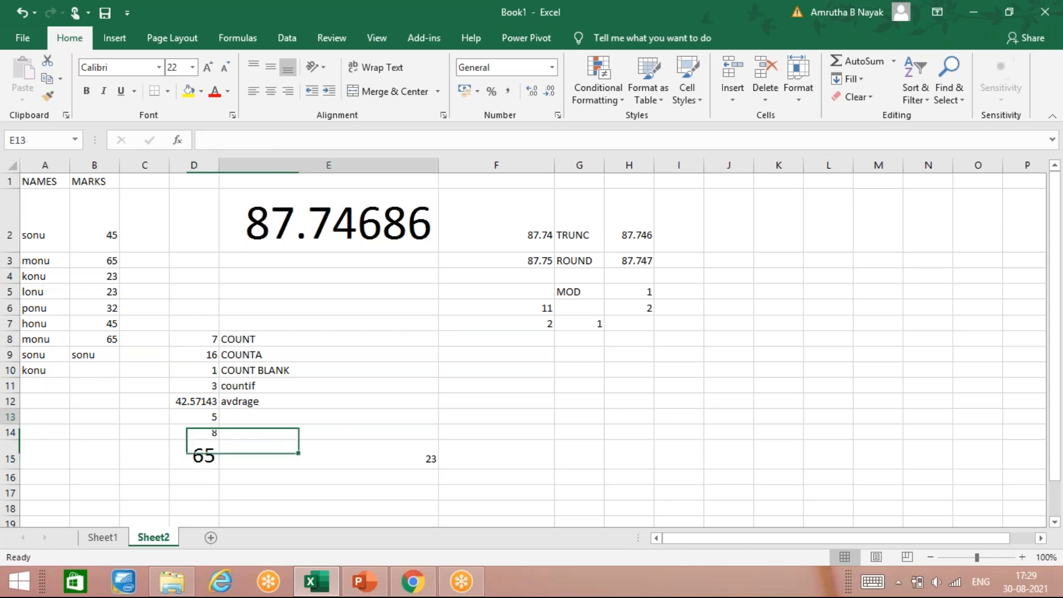
pyautogui.write('sqrt')
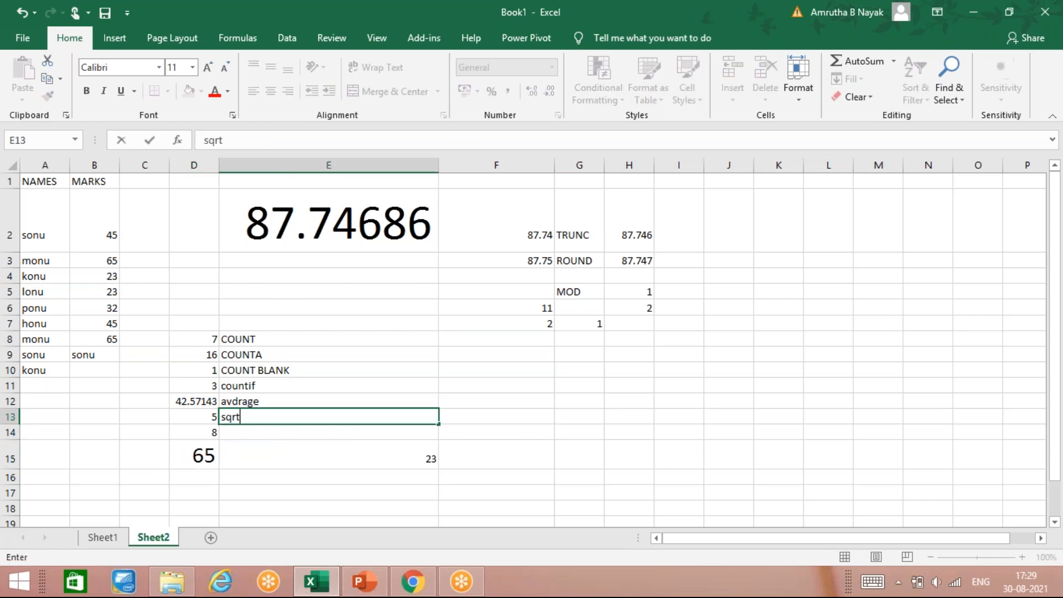
pyautogui.press('Return')
pyautogui.write('power')
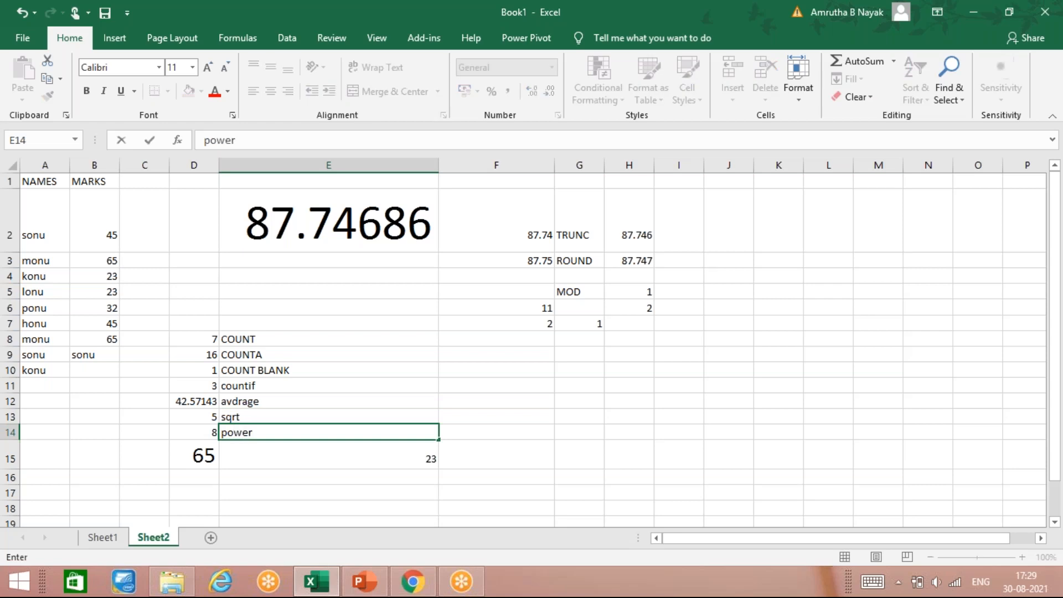
pyautogui.press('Return')
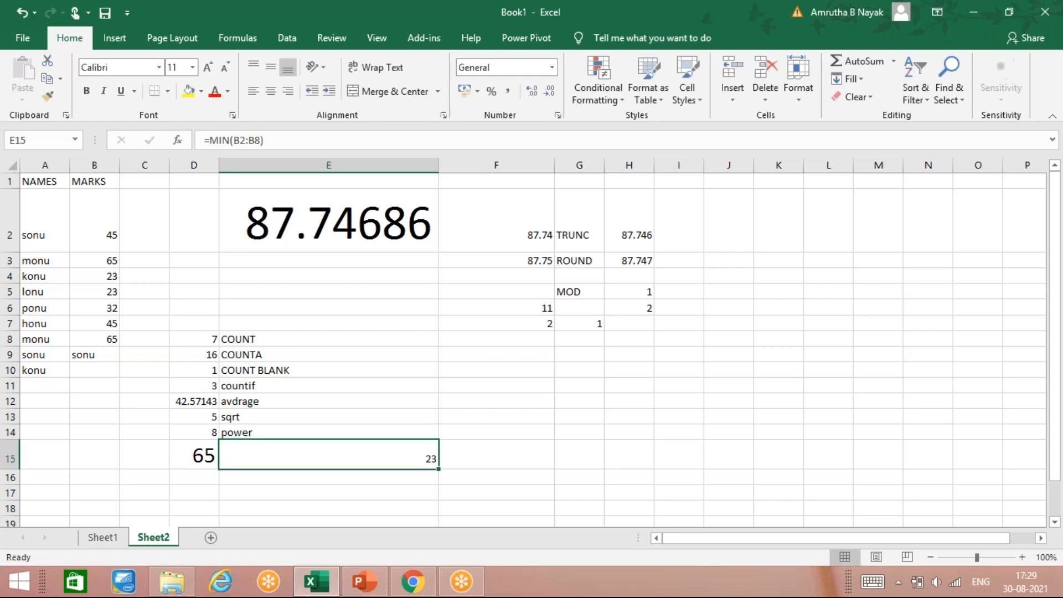
# Replace the MAX formula in D15 with a FACT formula for the factorial of 5
pyautogui.press('Left')
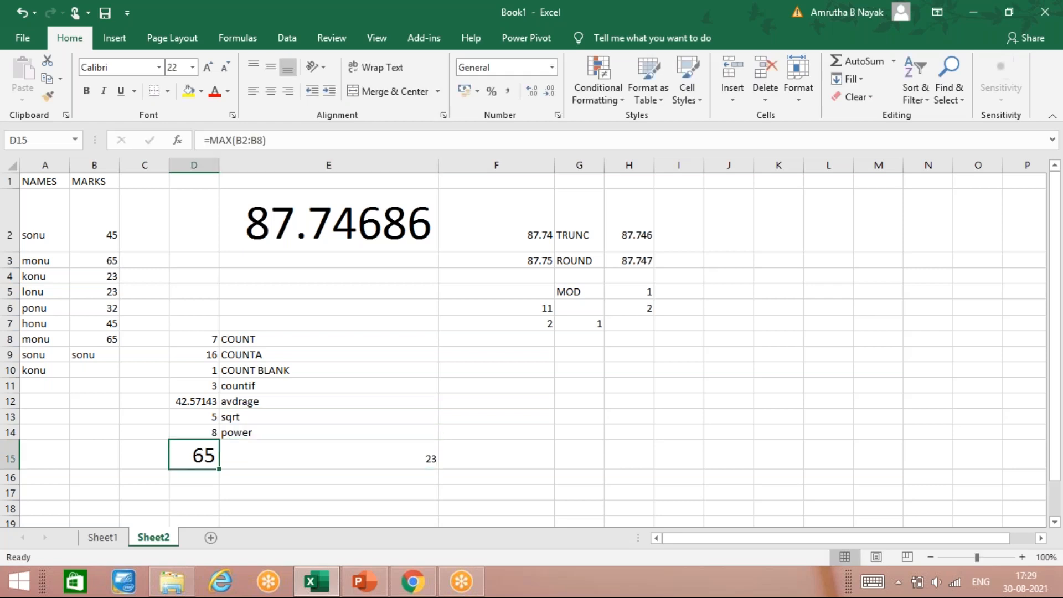
pyautogui.press('BackSpace')
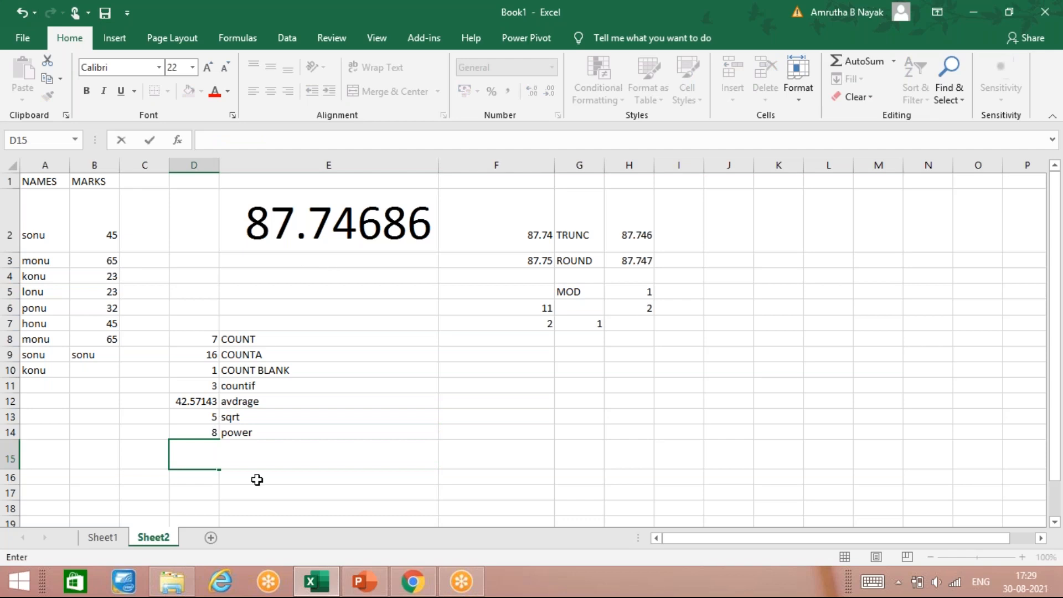
pyautogui.press('F2')
pyautogui.click(280, 494)
pyautogui.click(278, 451)
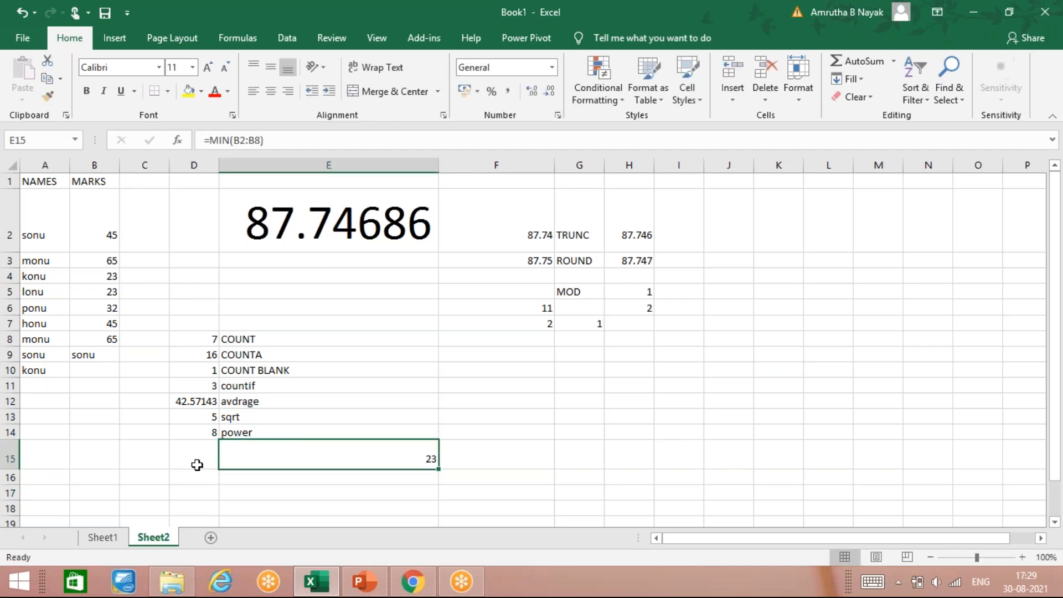
pyautogui.click(200, 463)
pyautogui.write('=')
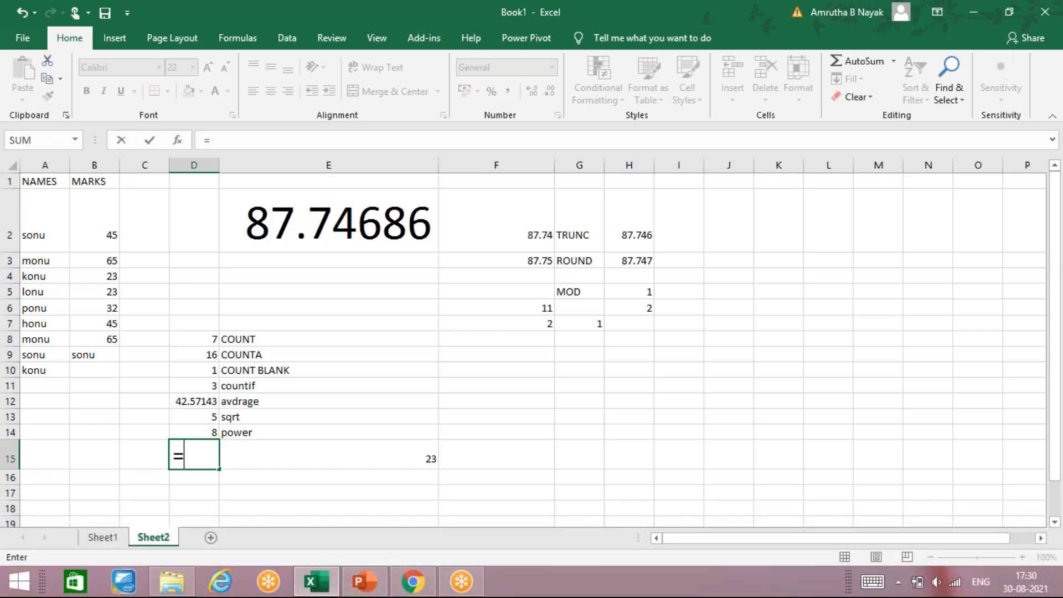
pyautogui.write('fac')
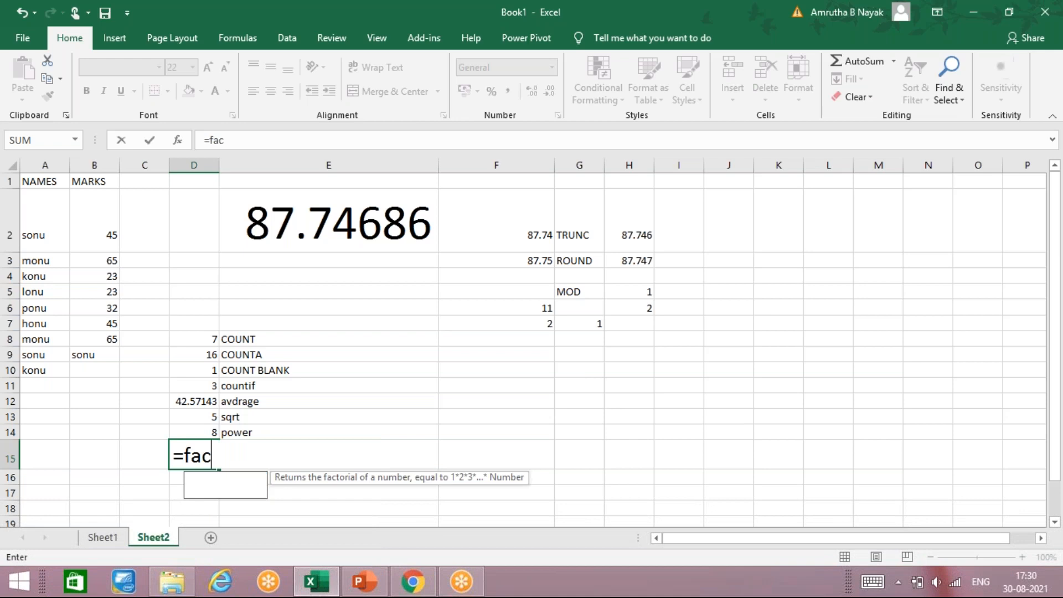
pyautogui.write('t(')
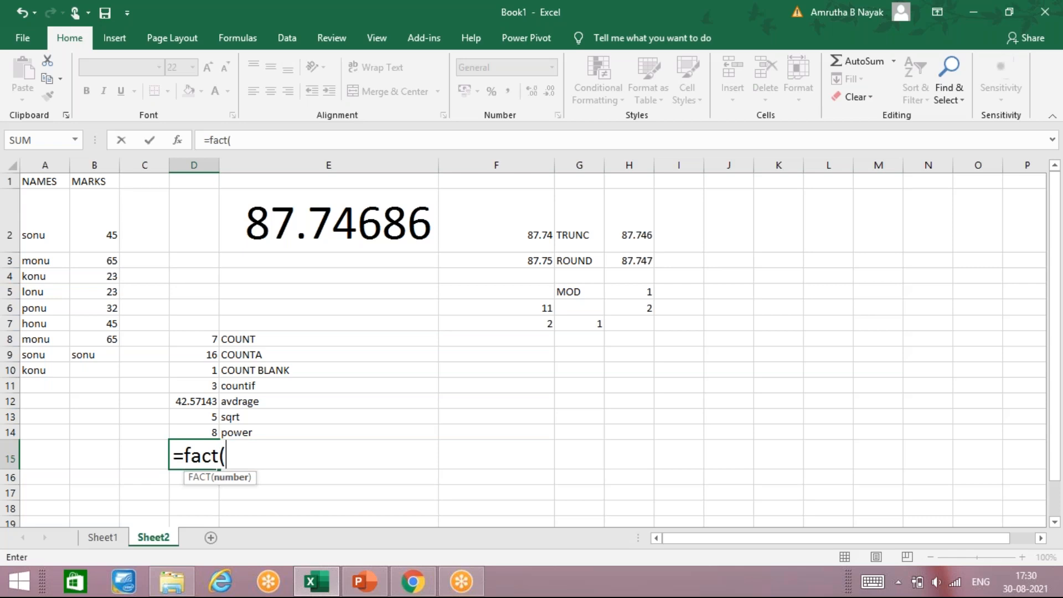
pyautogui.write('5')
pyautogui.press('Return')
# Label E15 as fact
pyautogui.click(329, 455)
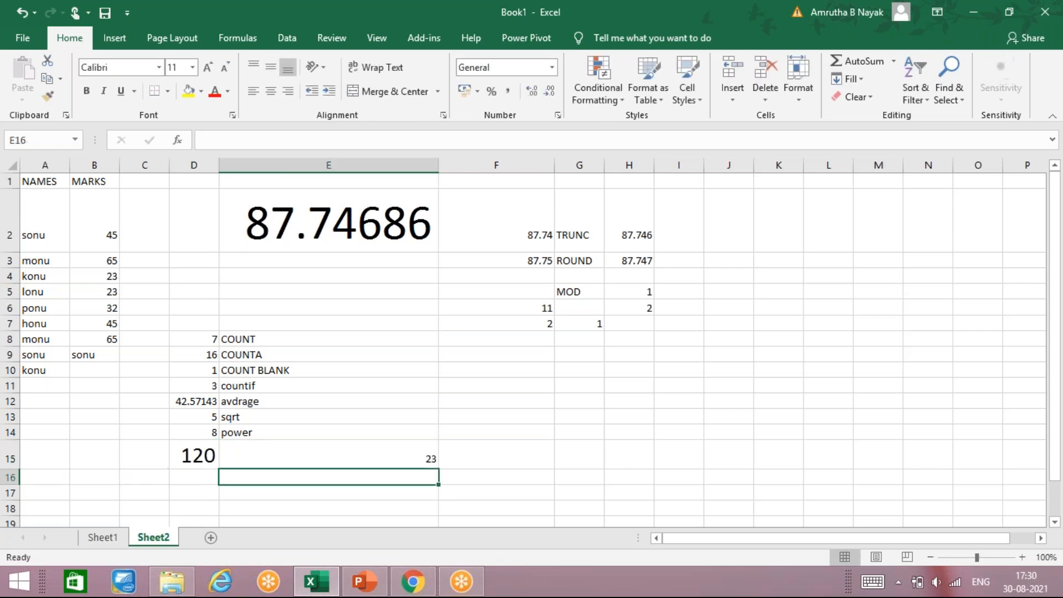
pyautogui.write('fact')
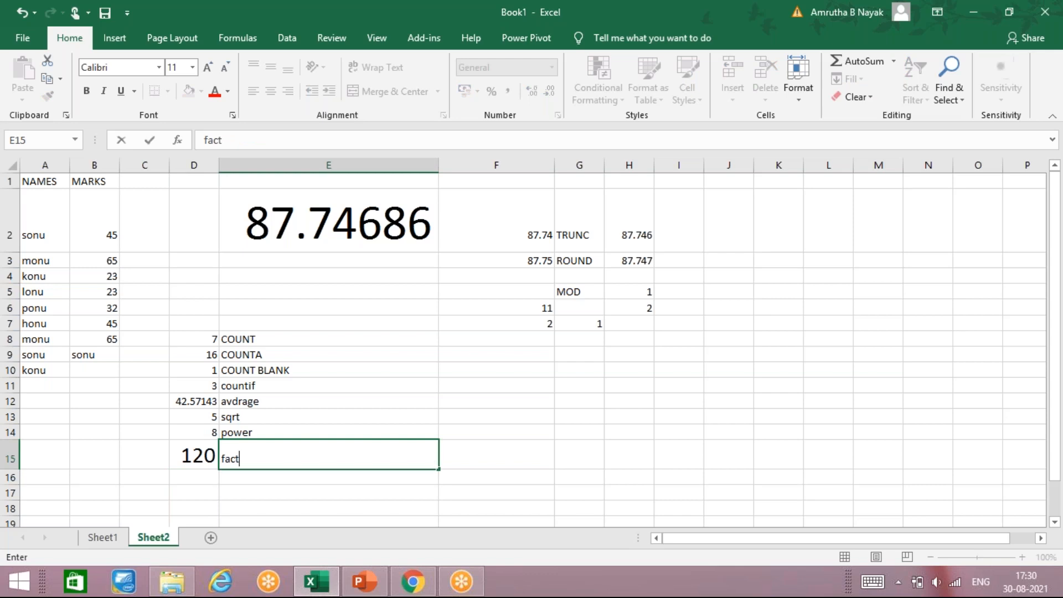
pyautogui.press('Up')
pyautogui.press('Up')
pyautogui.press('Up')
pyautogui.press('Up')
pyautogui.press('Up')
pyautogui.press('Up')
pyautogui.press('Up')
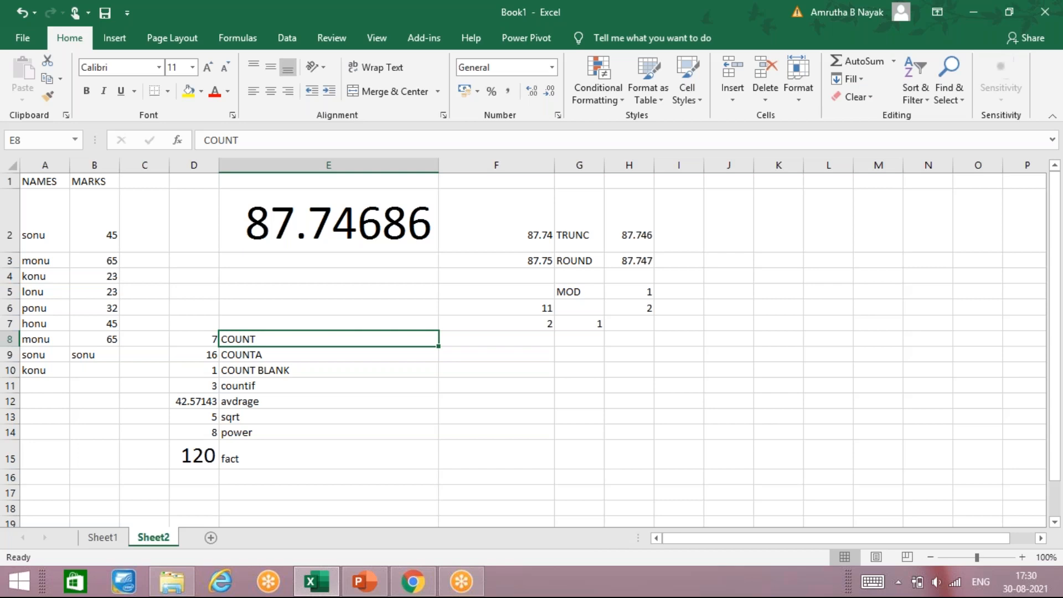
# Review the function labels, then switch to the EXCEL NOTES presentation to read the slide on Sqrt, Pi, Fact and Power
pyautogui.press('Down')
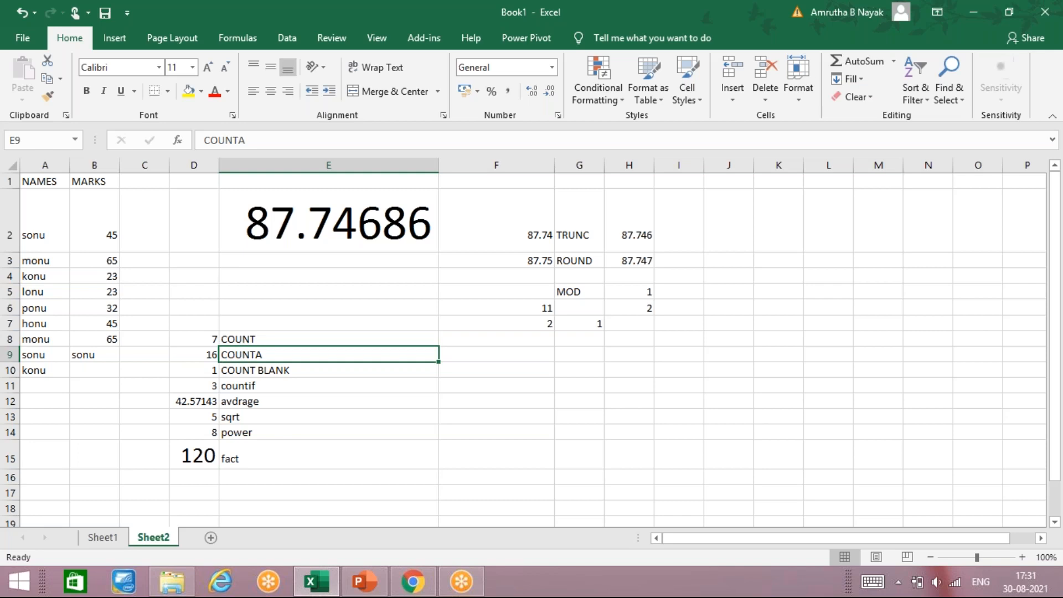
pyautogui.press('Down')
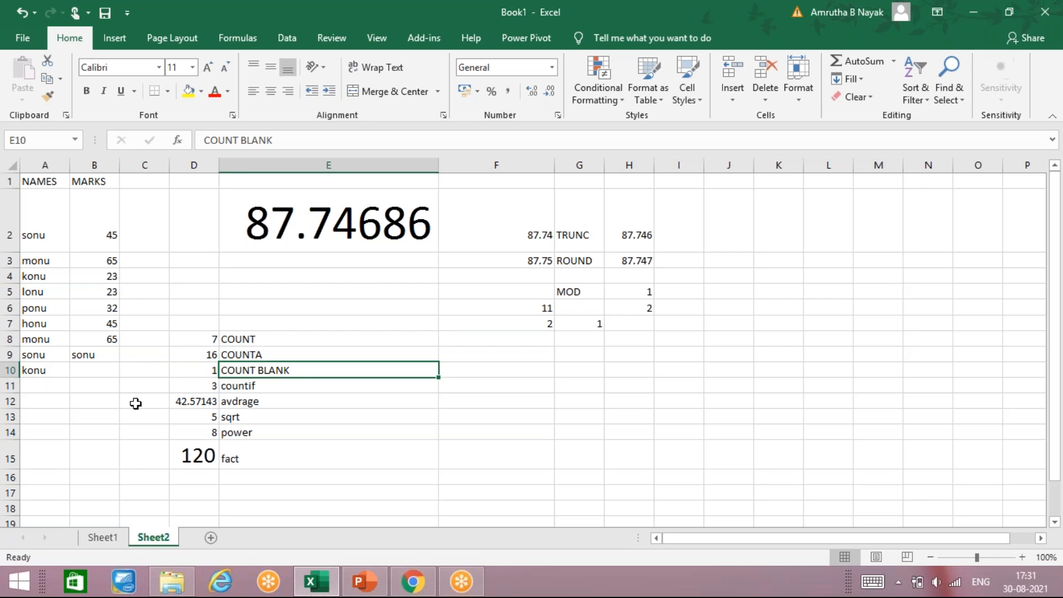
pyautogui.press('Down')
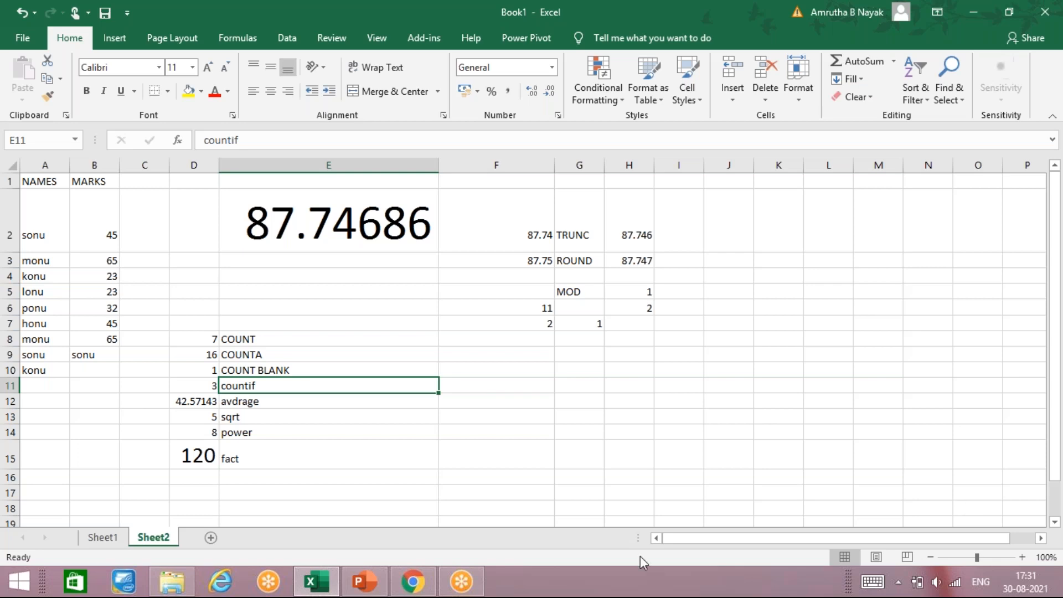
pyautogui.moveTo(365, 586)
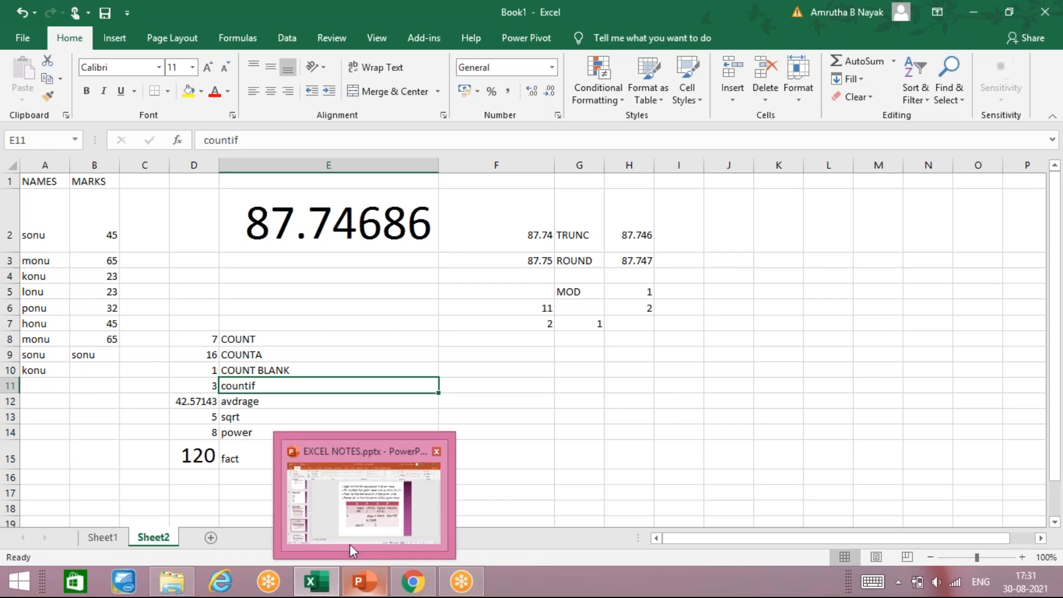
pyautogui.click(366, 591)
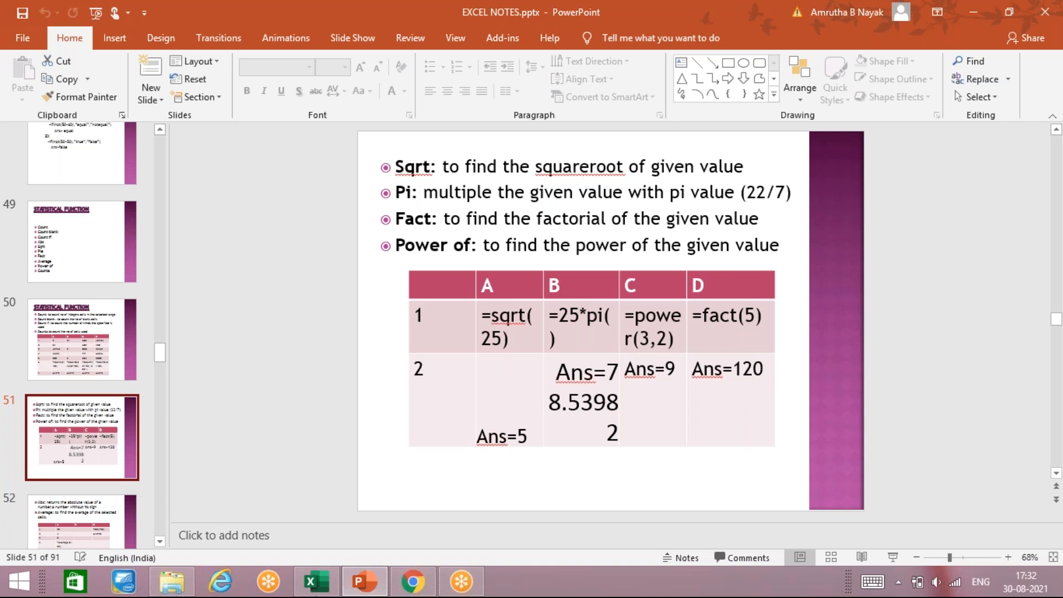
# Return to the workbook and label E16 as pi
pyautogui.moveTo(329, 588)
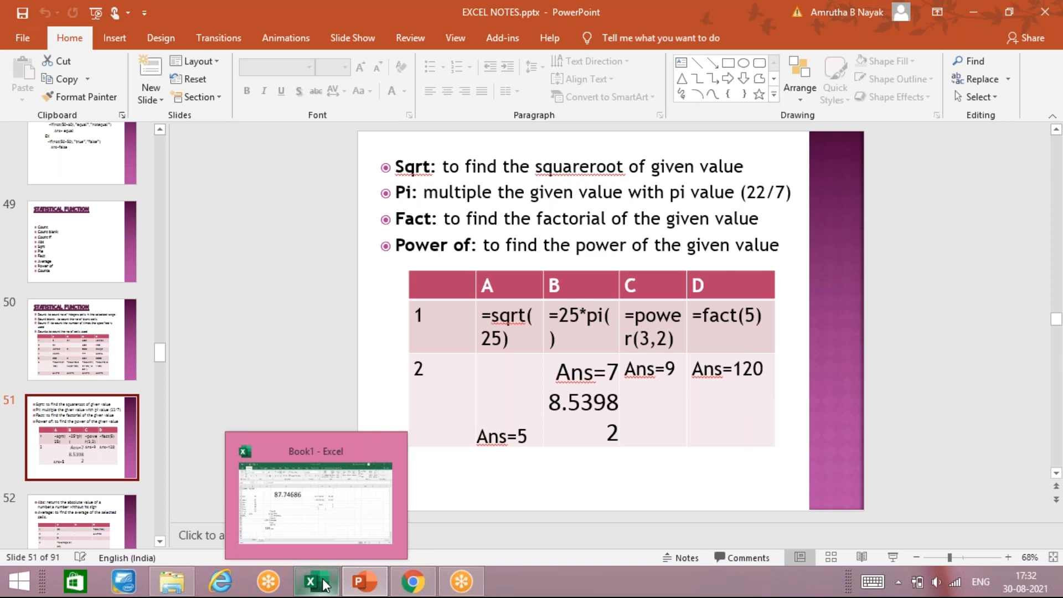
pyautogui.click(326, 520)
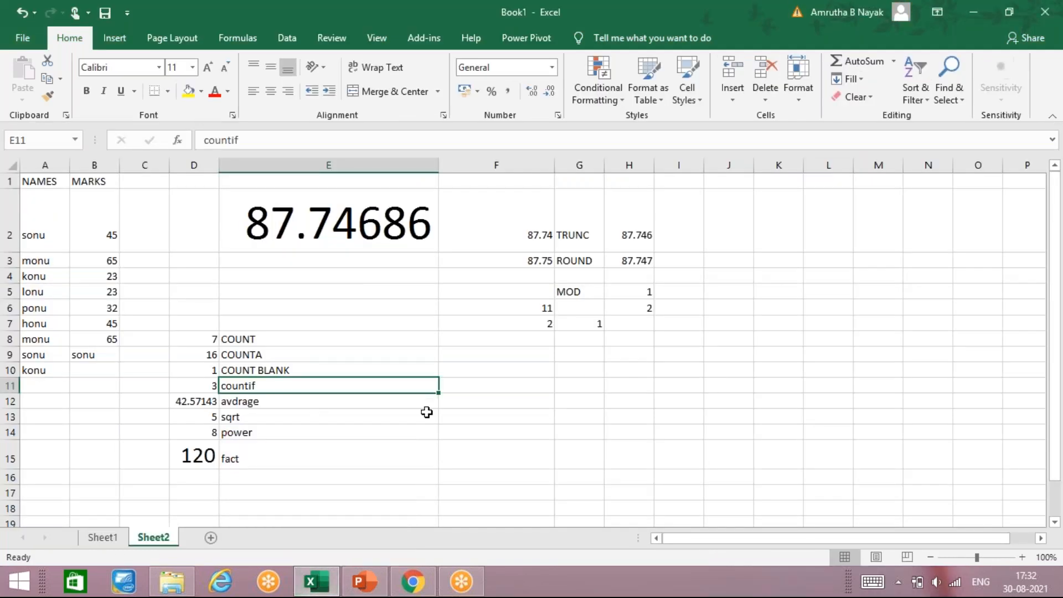
pyautogui.click(213, 475)
pyautogui.scroll(-3, 222, 470)
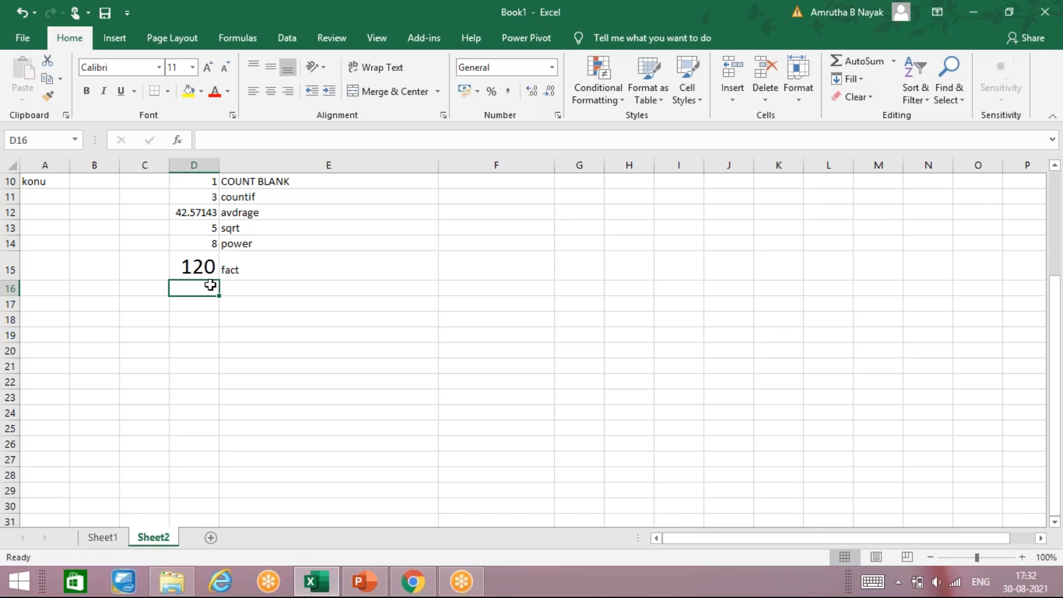
pyautogui.press('Right')
pyautogui.write('pi')
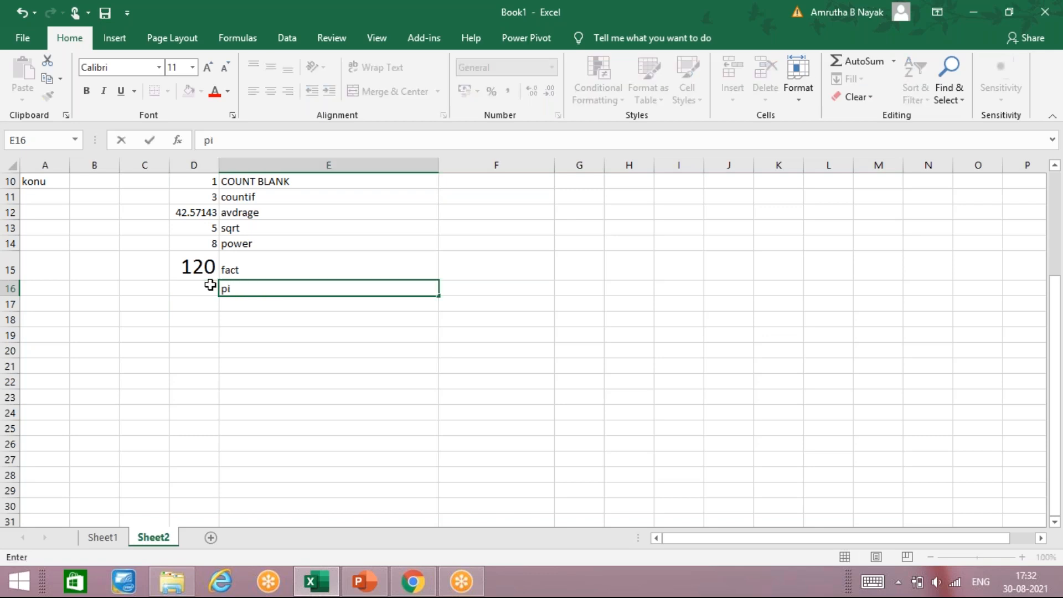
pyautogui.press('Left')
# Enter a PI() formula in D16
pyautogui.write('=pi')
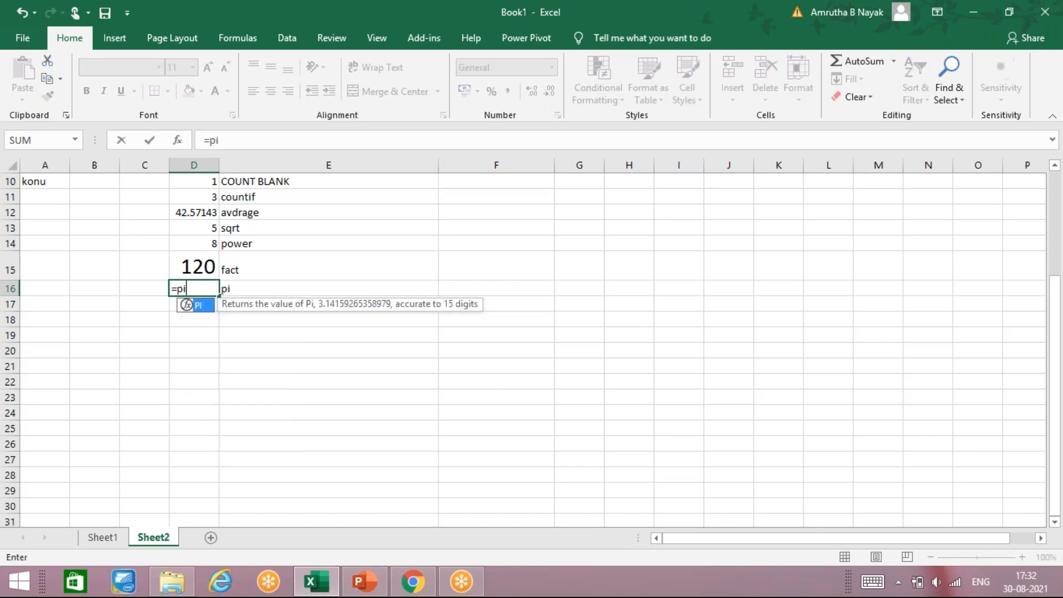
pyautogui.write('()')
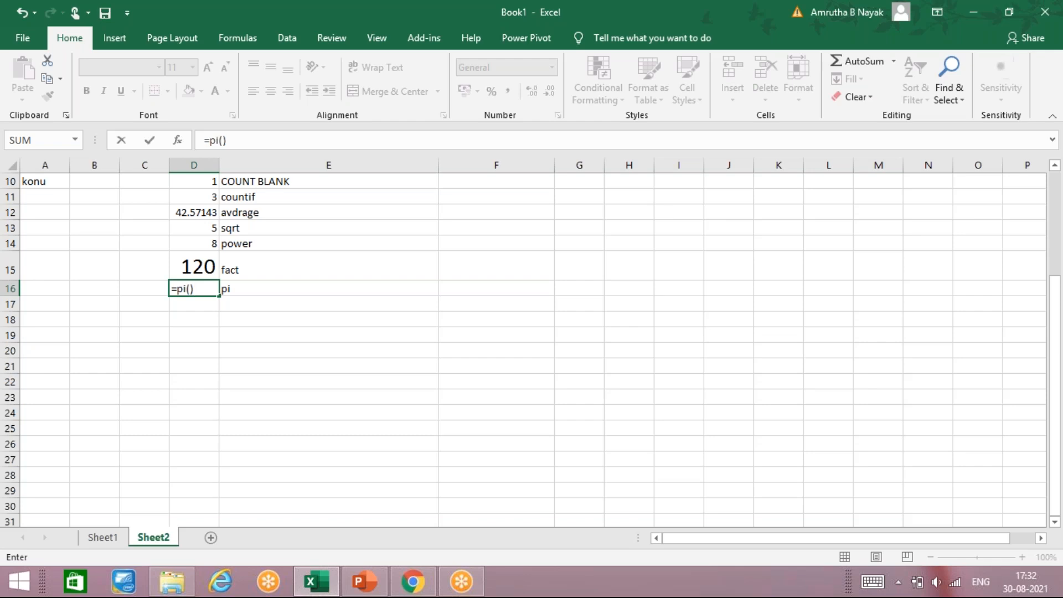
pyautogui.press('Return')
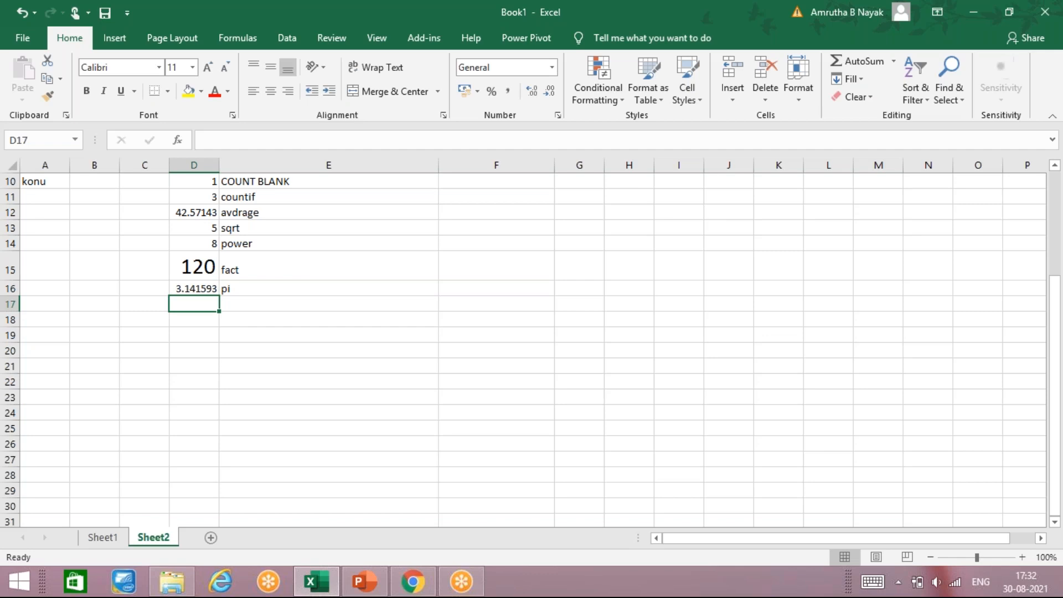
# Enter a formula in D17 multiplying PI() by 2
pyautogui.press('Up')
pyautogui.press('Left')
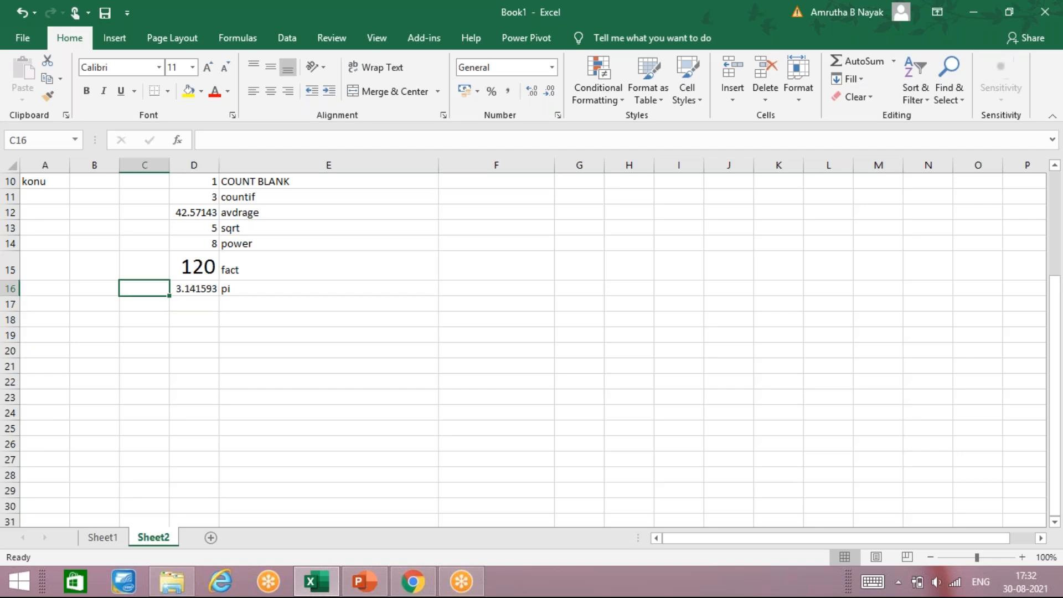
pyautogui.press('Down')
pyautogui.press('Right')
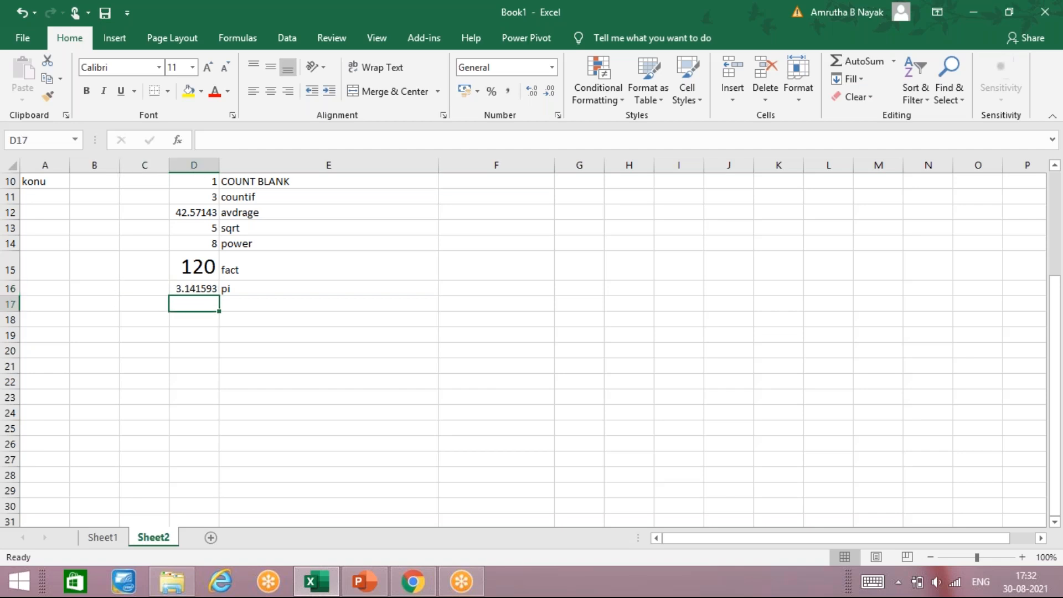
pyautogui.write('=pi()')
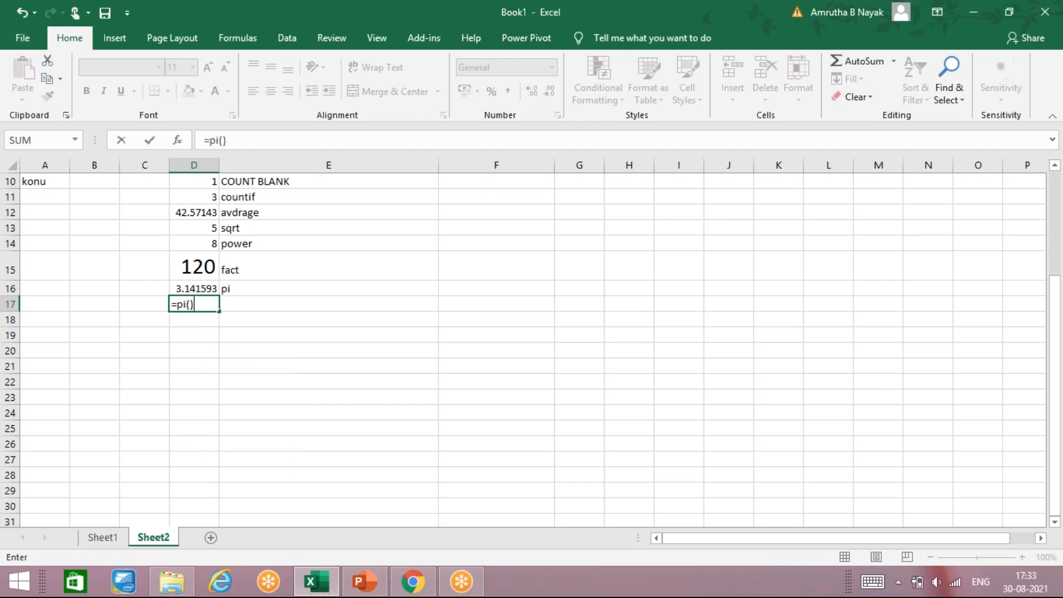
pyautogui.write('*2')
pyautogui.press('Return')
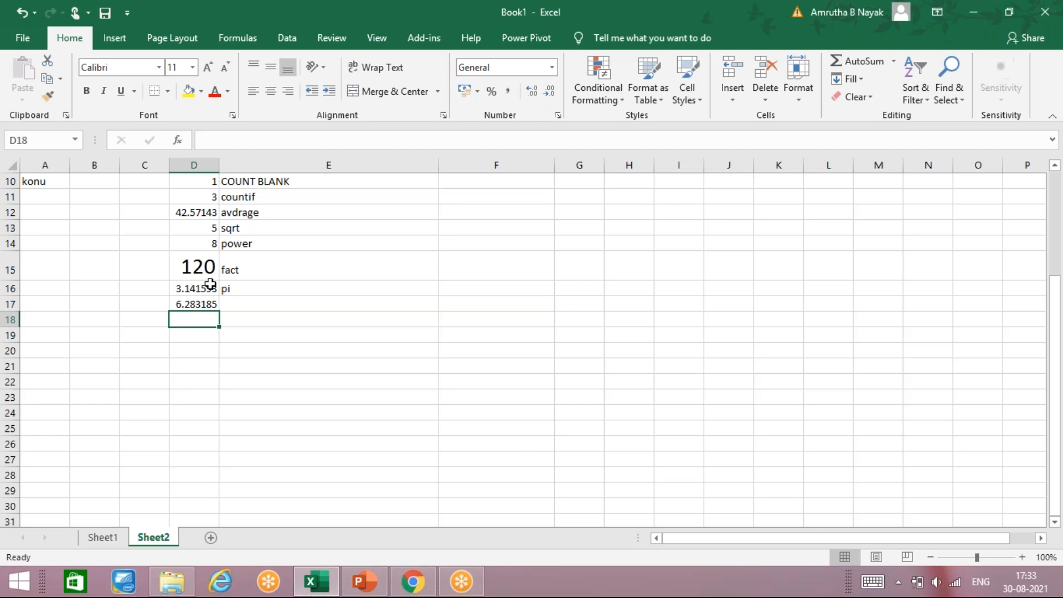
# Enter a PI() formula in F16
pyautogui.press('Right')
pyautogui.press('Up')
pyautogui.press('Up')
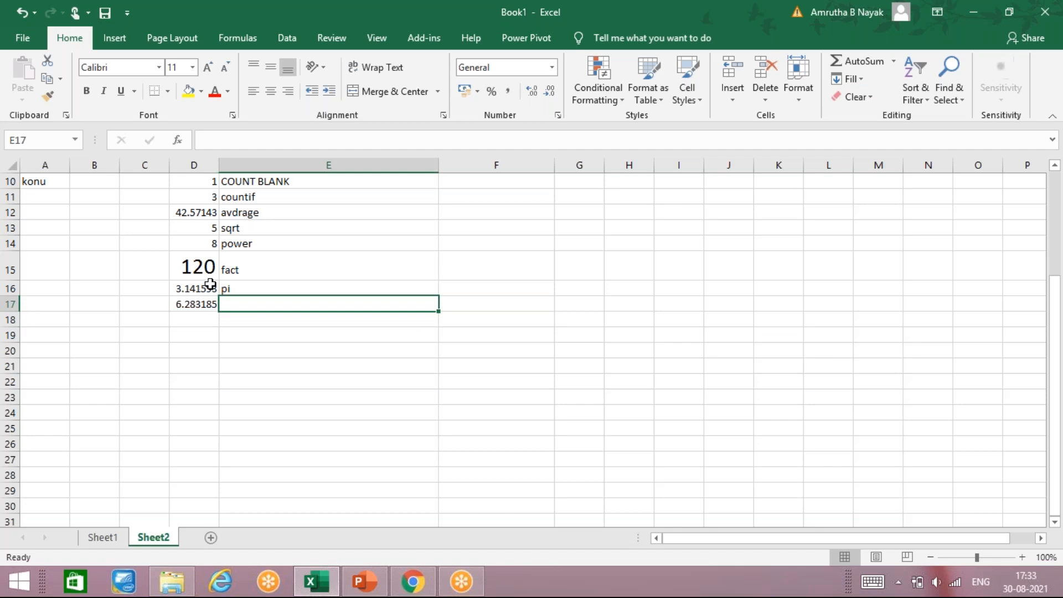
pyautogui.press('Right')
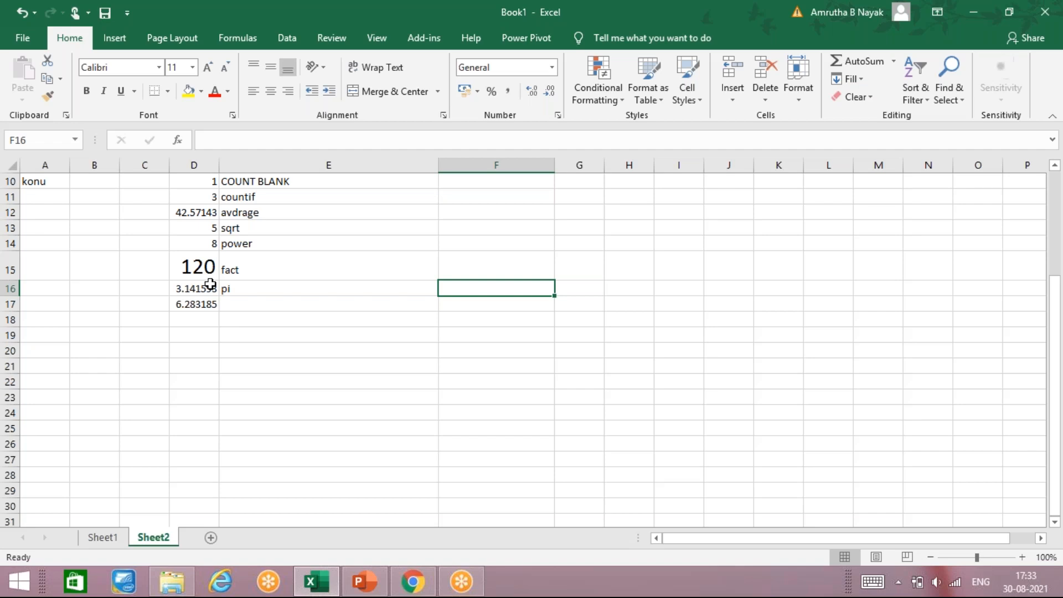
pyautogui.write('=')
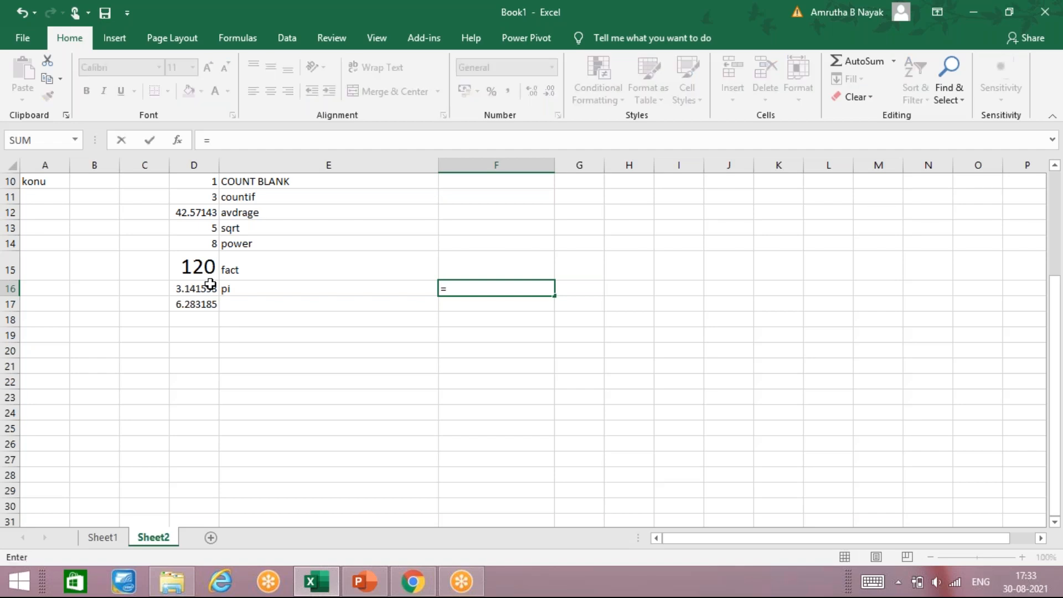
pyautogui.write('pi')
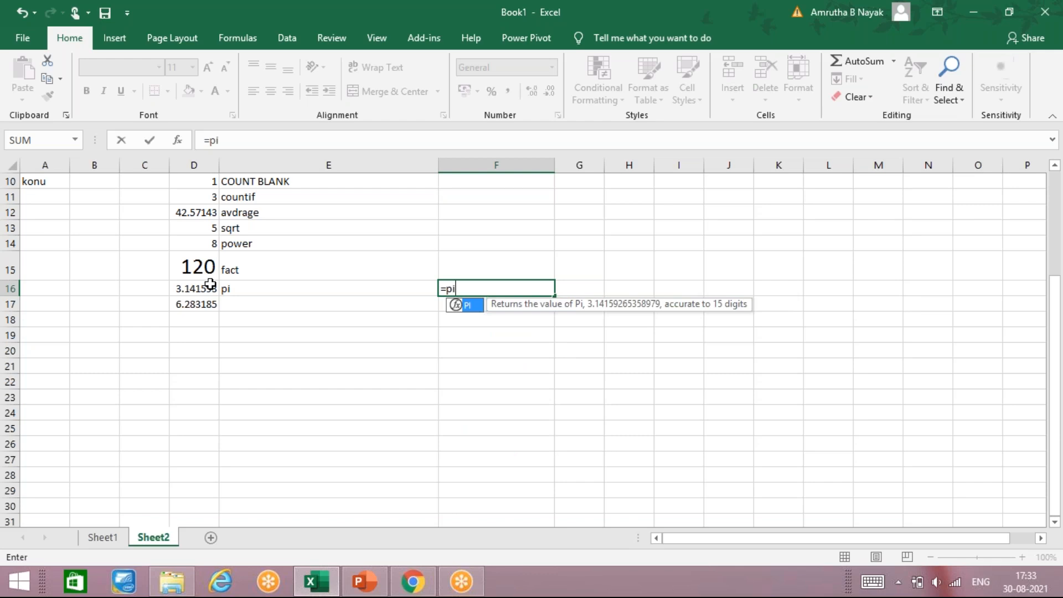
pyautogui.write('()')
pyautogui.press('Return')
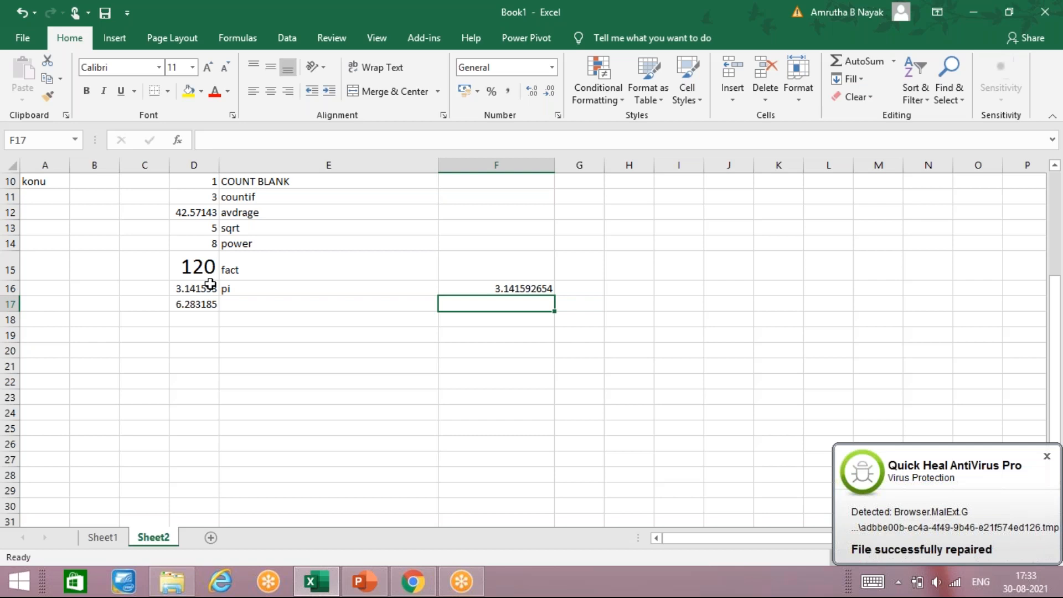
# Enter a formula in F17 multiplying PI() by 3
pyautogui.write('=pi')
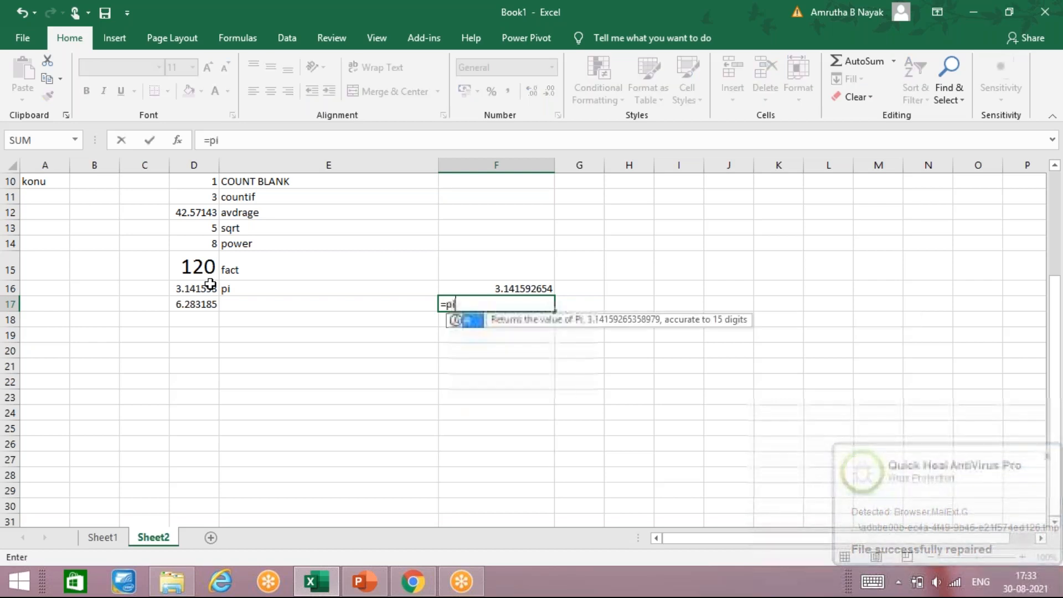
pyautogui.write('()')
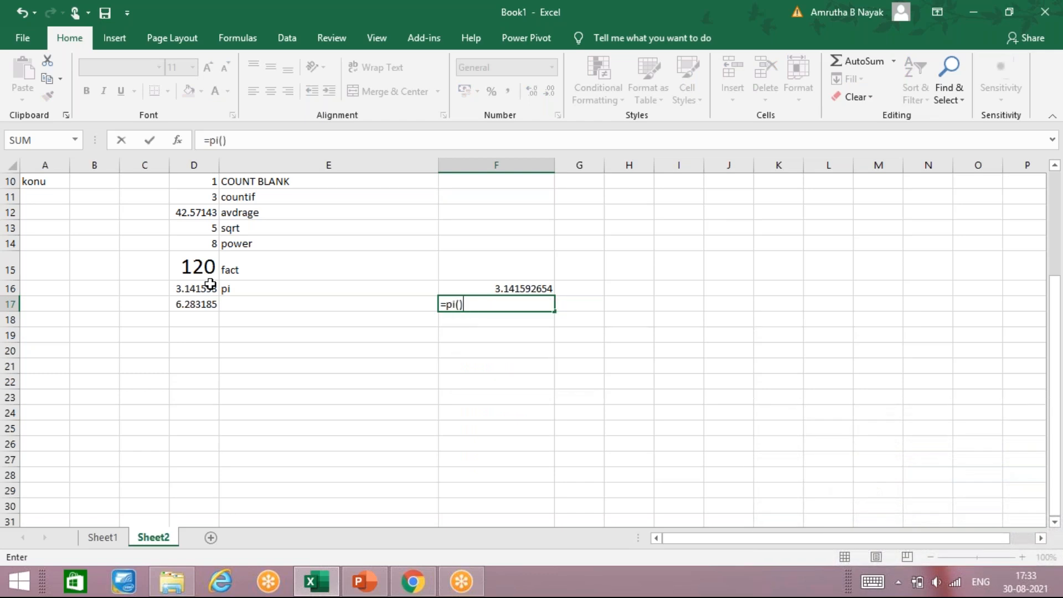
pyautogui.write('*3')
pyautogui.press('Return')
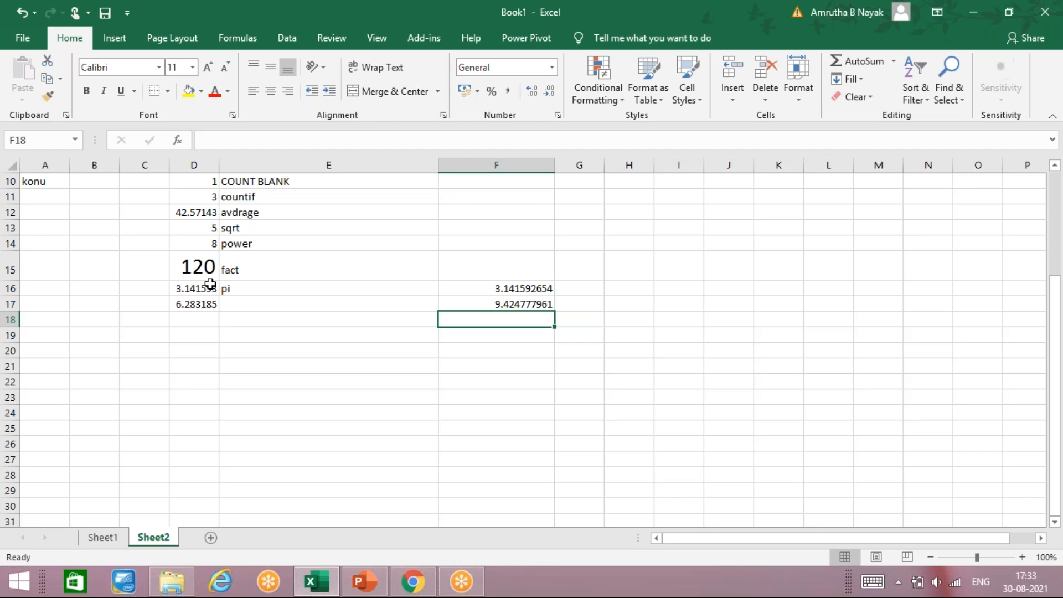
# Check the formula in F16, then switch to the EXCEL NOTES presentation showing the Sqrt, Pi, Fact and Power slide
pyautogui.press('Up')
pyautogui.press('Up')
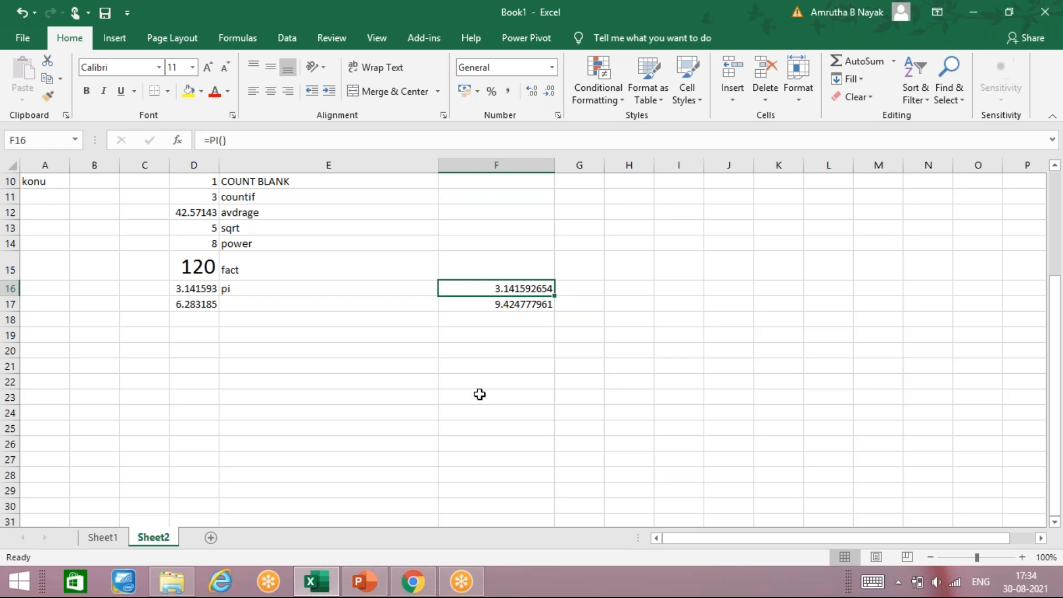
pyautogui.click(366, 582)
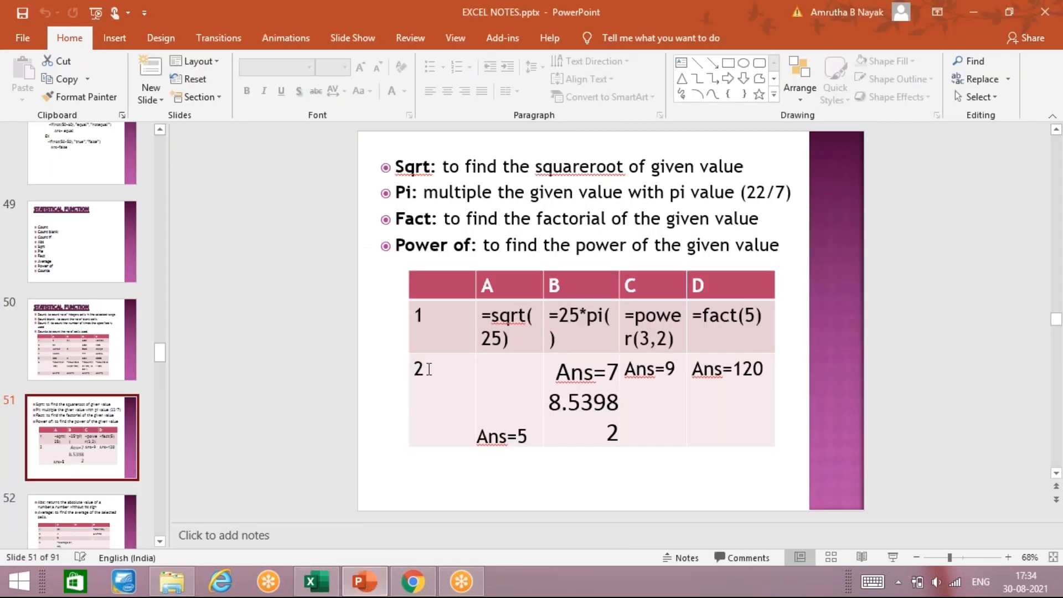
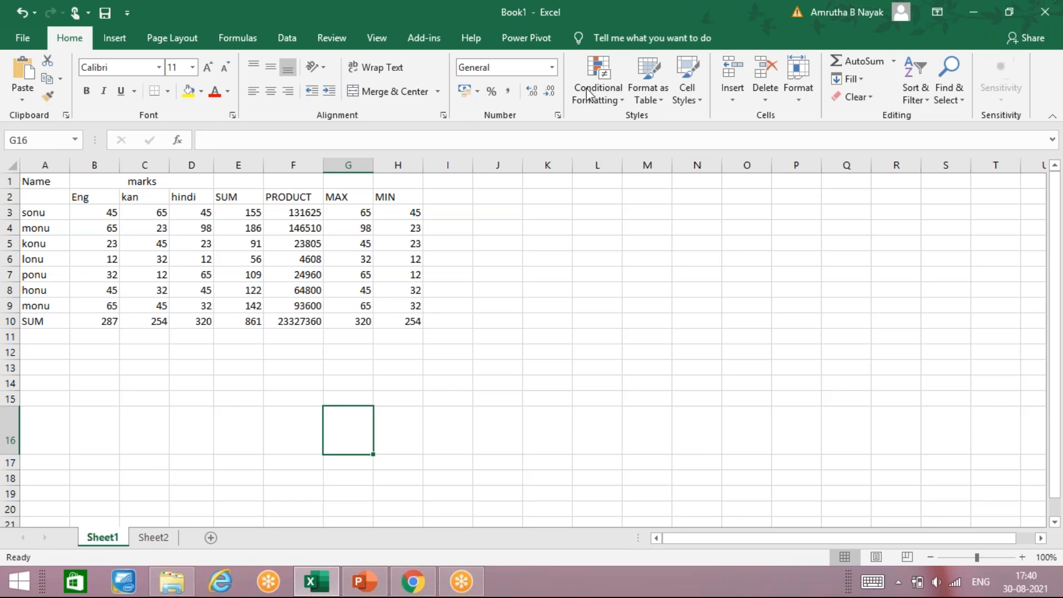
# Enter a PI() formula in G16 on Sheet2
pyautogui.click(170, 540)
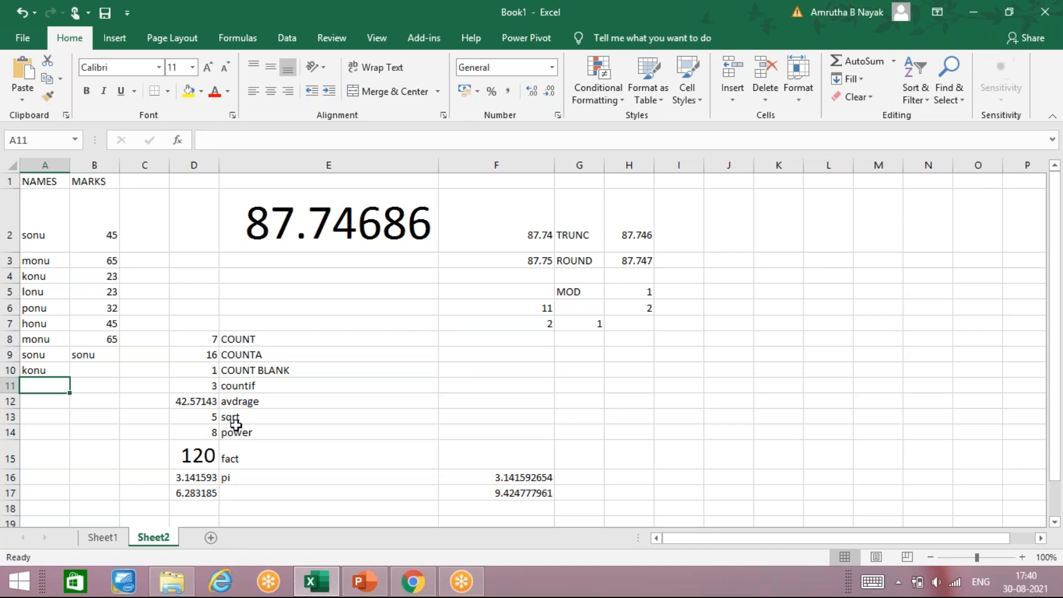
pyautogui.click(286, 482)
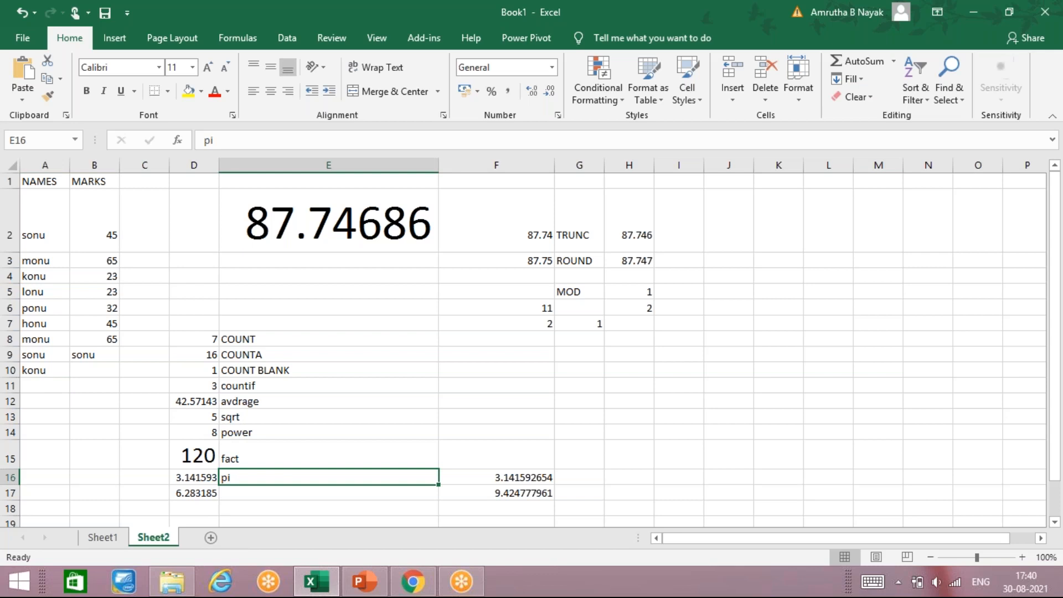
pyautogui.click(487, 481)
pyautogui.click(574, 475)
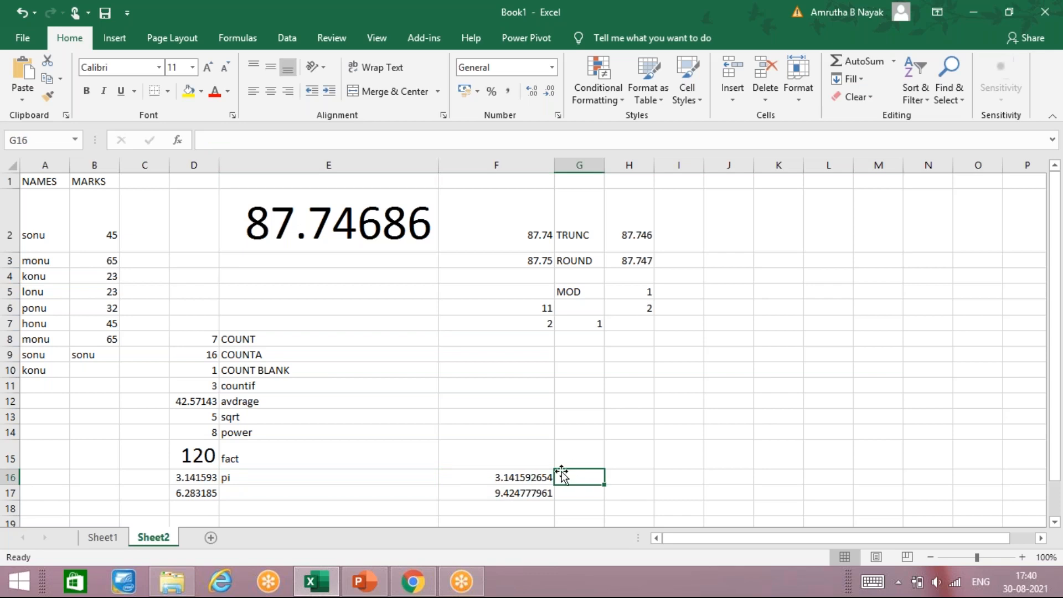
pyautogui.write('=pi')
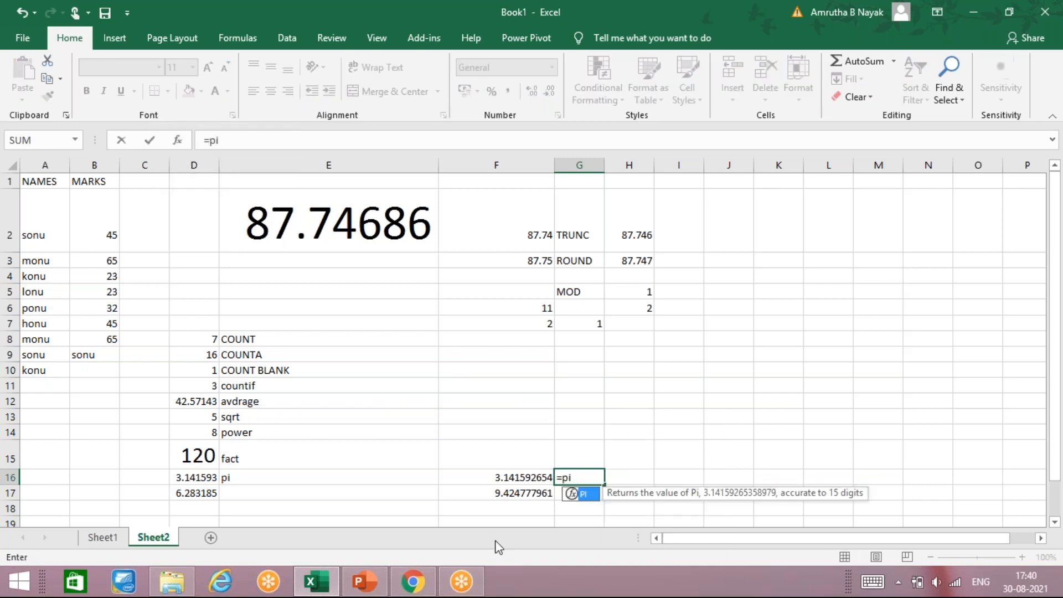
pyautogui.write('(')
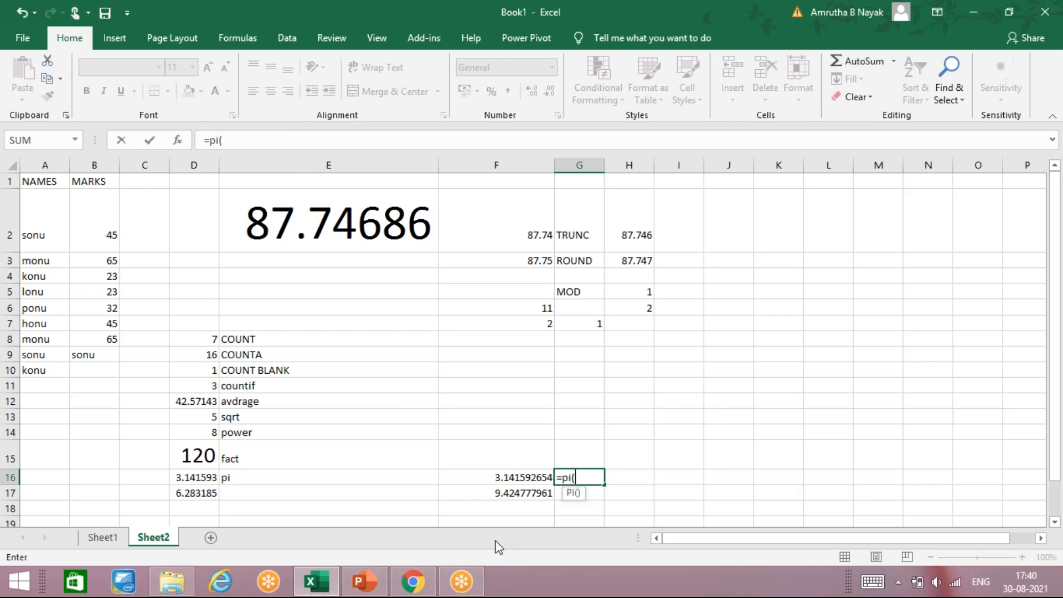
pyautogui.write(')')
pyautogui.press('Return')
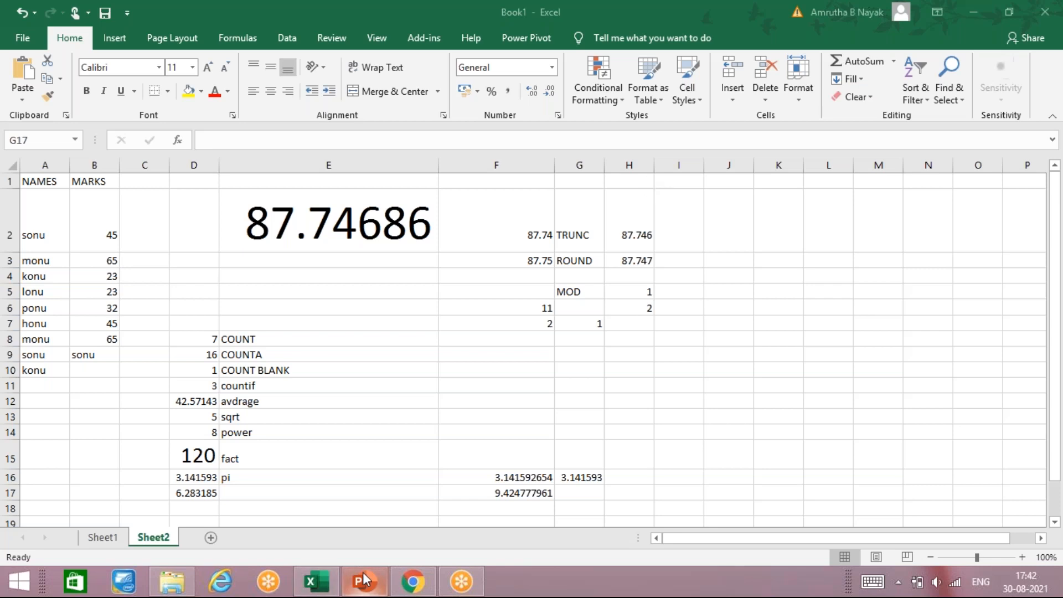
# Add a new sheet and enter the header names in A1
pyautogui.moveTo(364, 580)
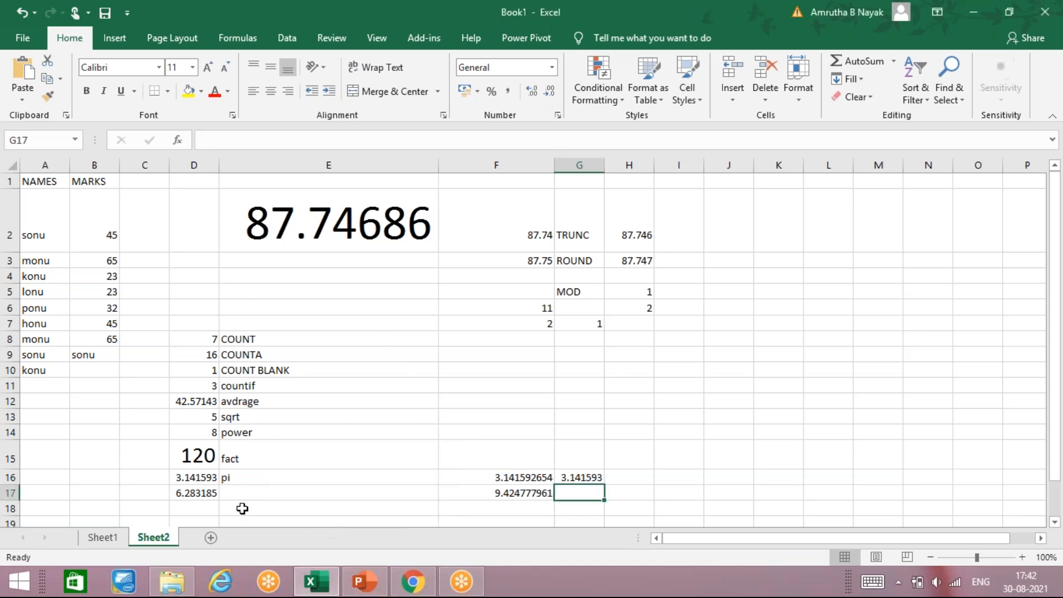
pyautogui.click(211, 537)
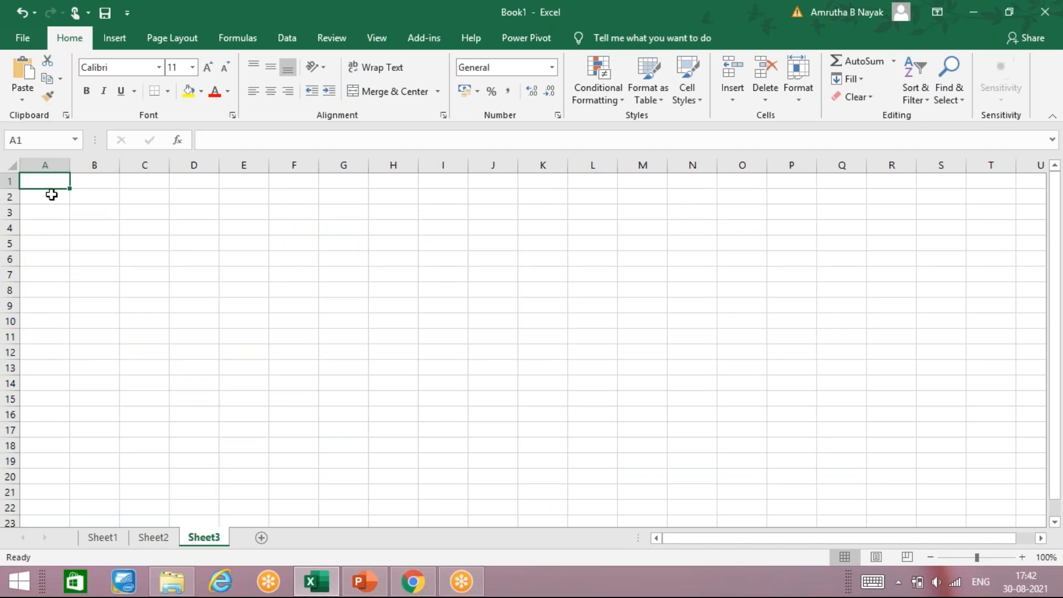
pyautogui.write('names')
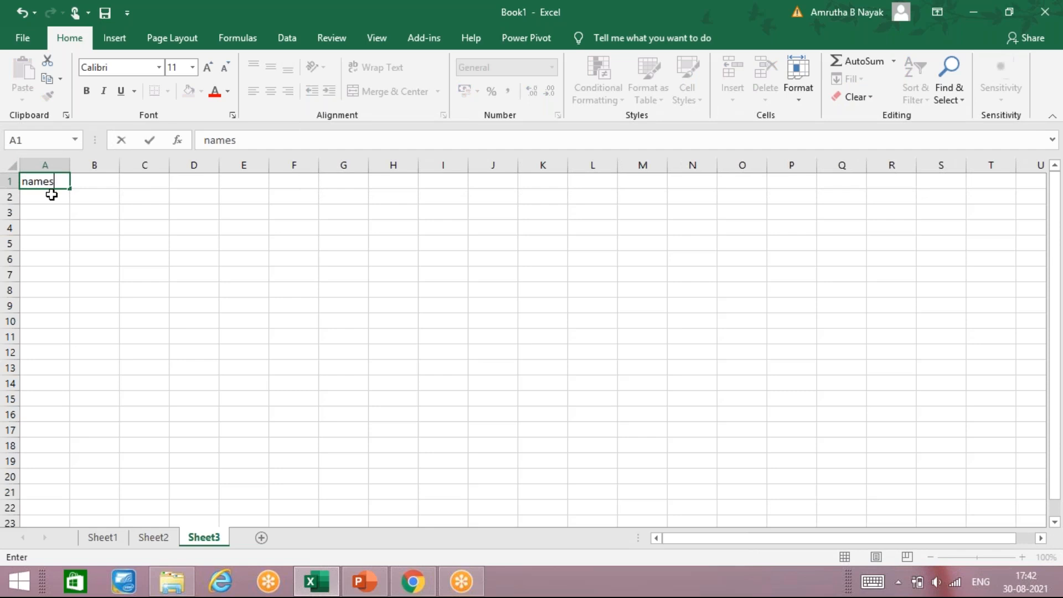
pyautogui.click(51, 195)
pyautogui.write('s')
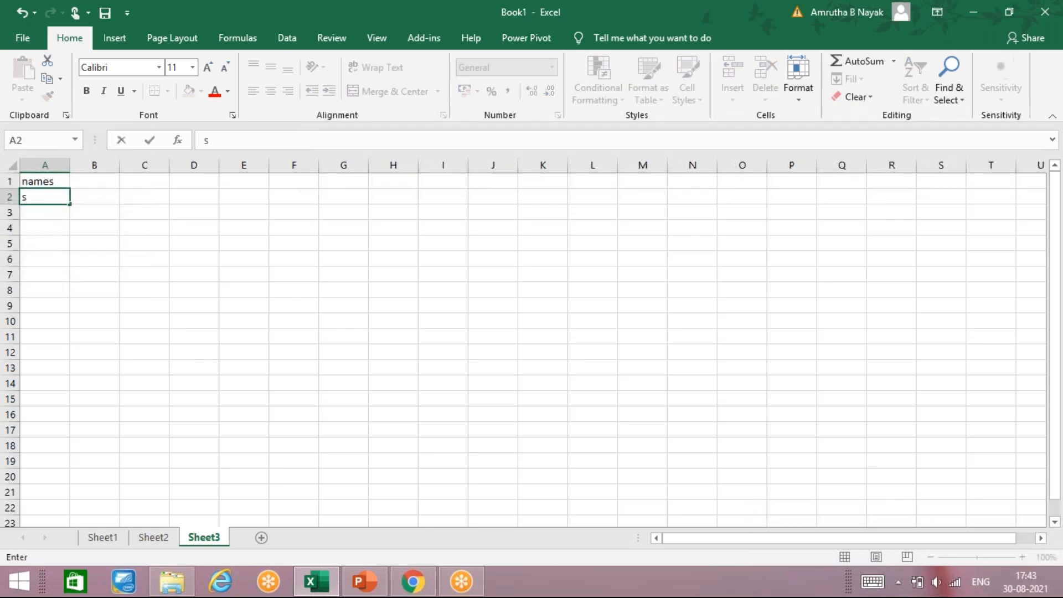
pyautogui.write('onu')
pyautogui.press('Return')
pyautogui.write('monu')
pyautogui.press('BackSpace')
pyautogui.press('BackSpace')
pyautogui.press('BackSpace')
pyautogui.press('BackSpace')
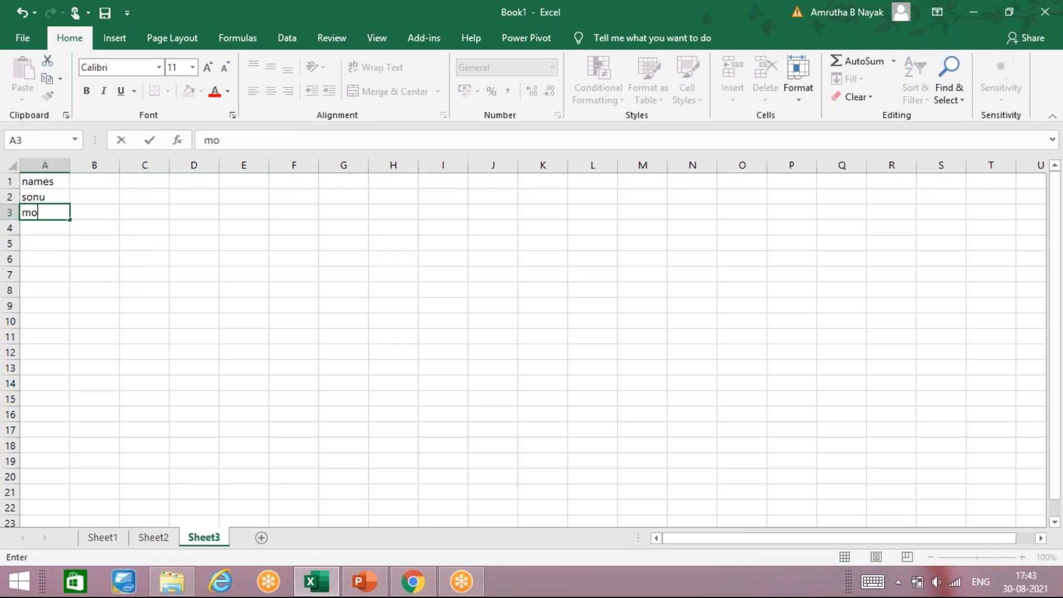
pyautogui.press('Up')
pyautogui.press('BackSpace')
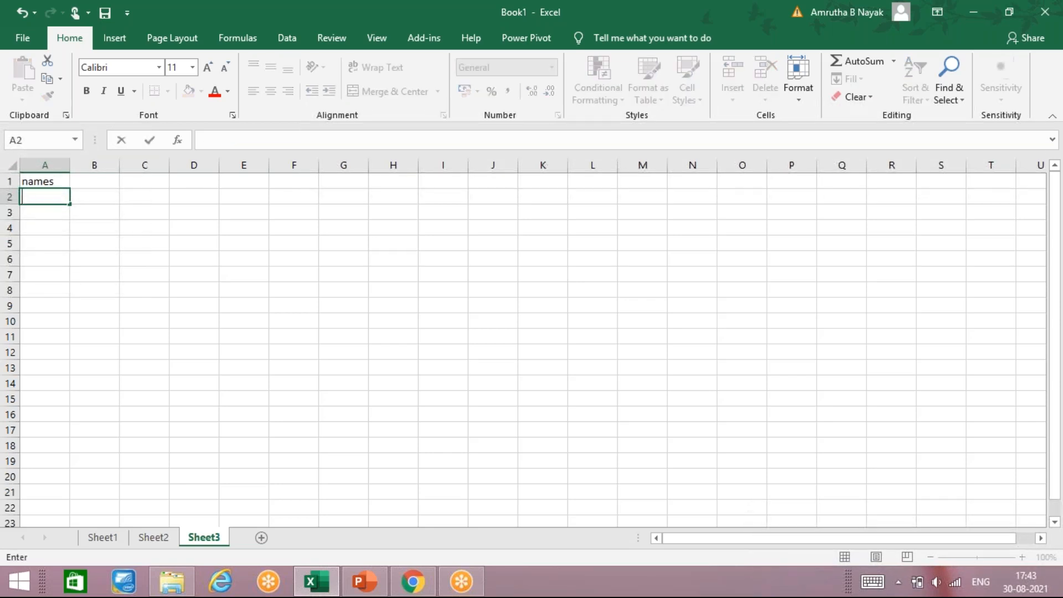
# Copy the names monu to honu from Sheet2's A3:A7 and paste them into A2 of Sheet3
pyautogui.click(153, 537)
pyautogui.moveTo(53, 260); pyautogui.dragTo(58, 314)
pyautogui.hotkey('ctrl', 'c')
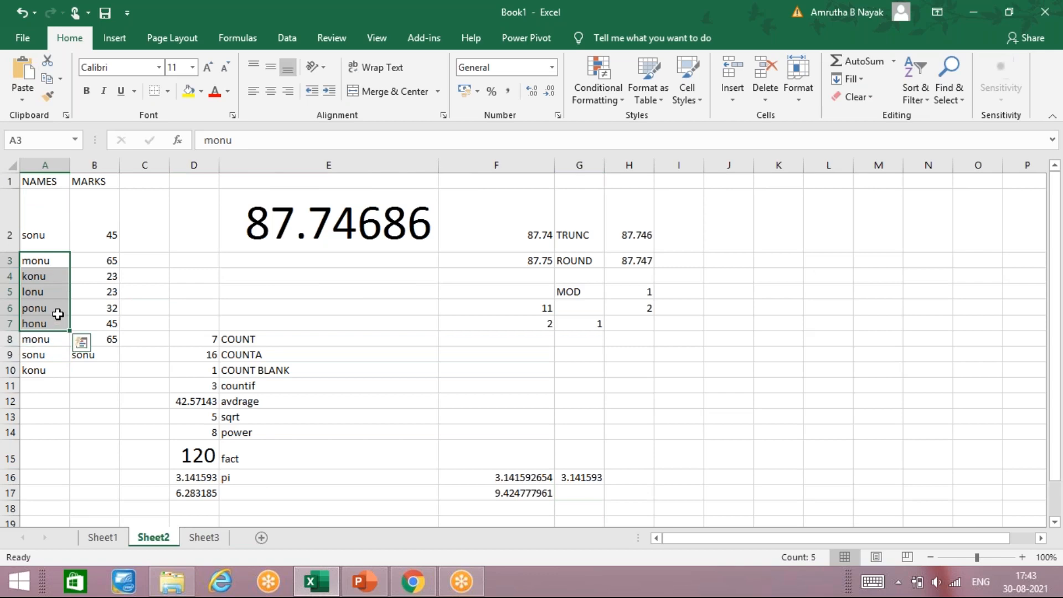
pyautogui.rightClick(69, 215)
pyautogui.click(92, 222)
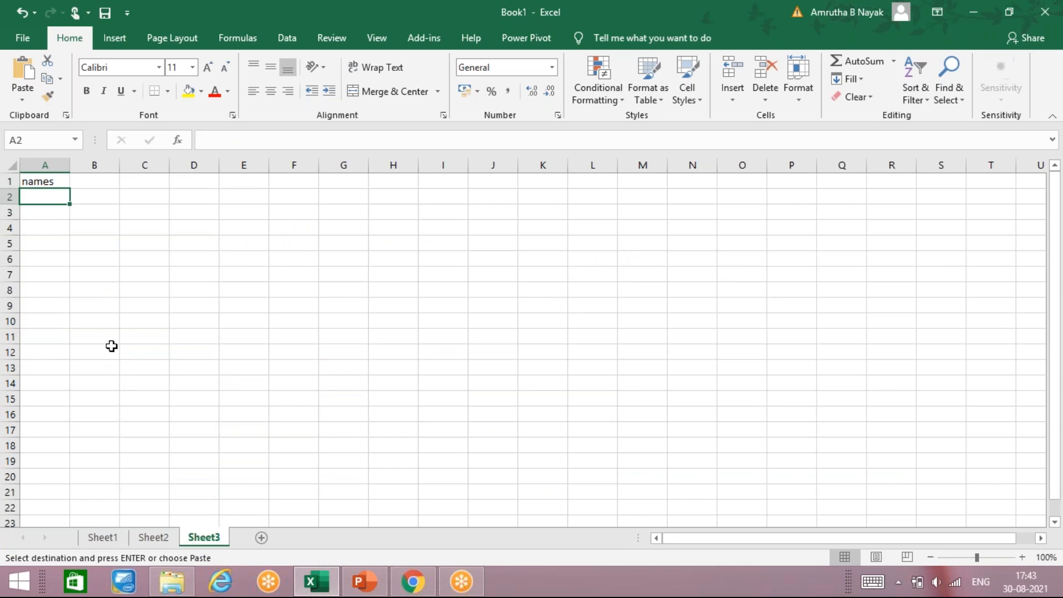
pyautogui.hotkey('ctrl', 'v')
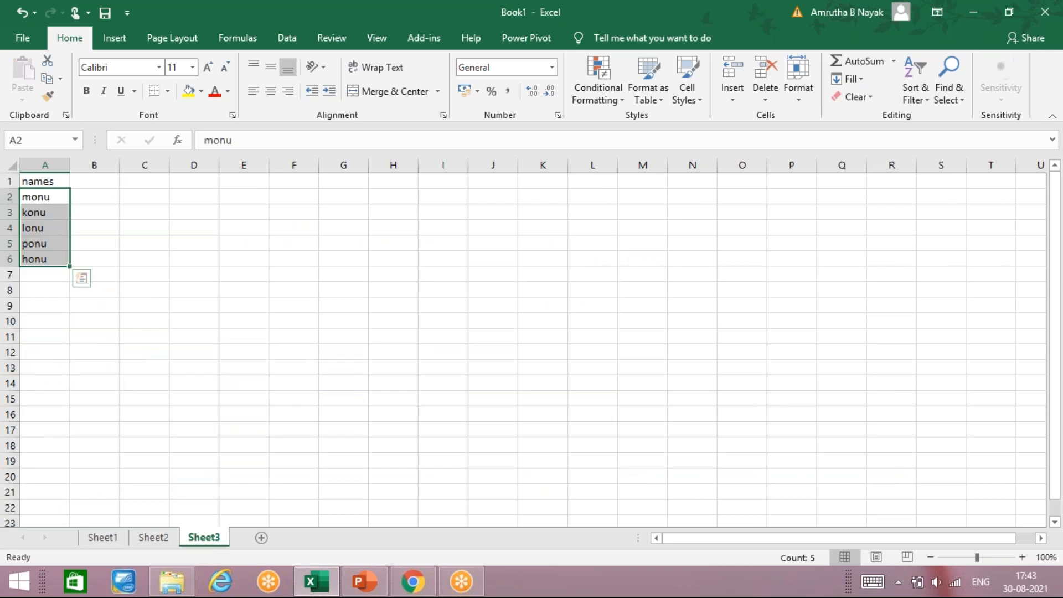
pyautogui.click(84, 197)
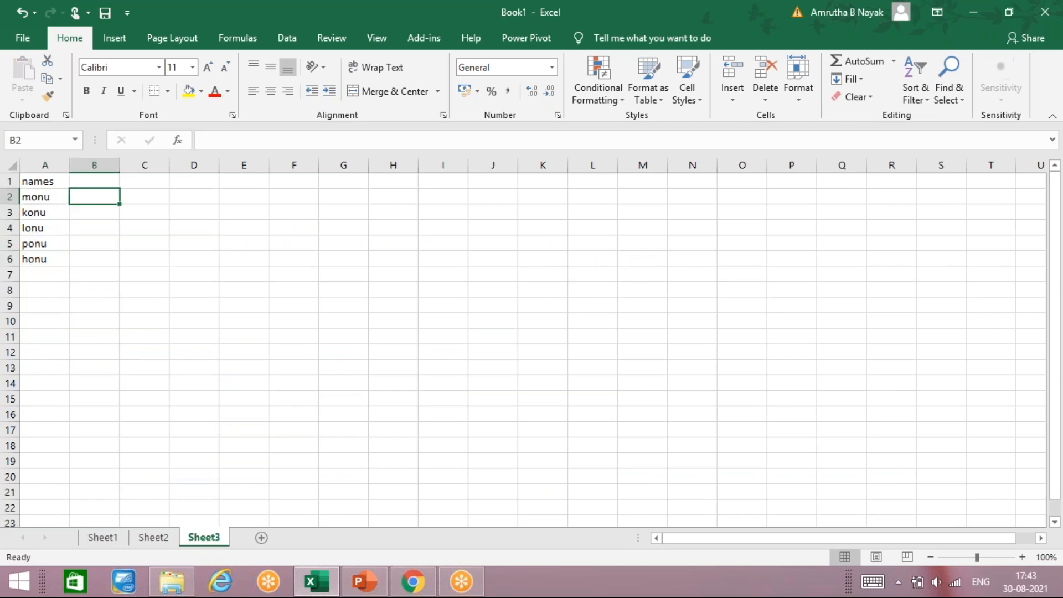
pyautogui.write('=lower')
pyautogui.press('BackSpace')
pyautogui.press('BackSpace')
pyautogui.press('BackSpace')
pyautogui.press('BackSpace')
pyautogui.press('BackSpace')
pyautogui.press('BackSpace')
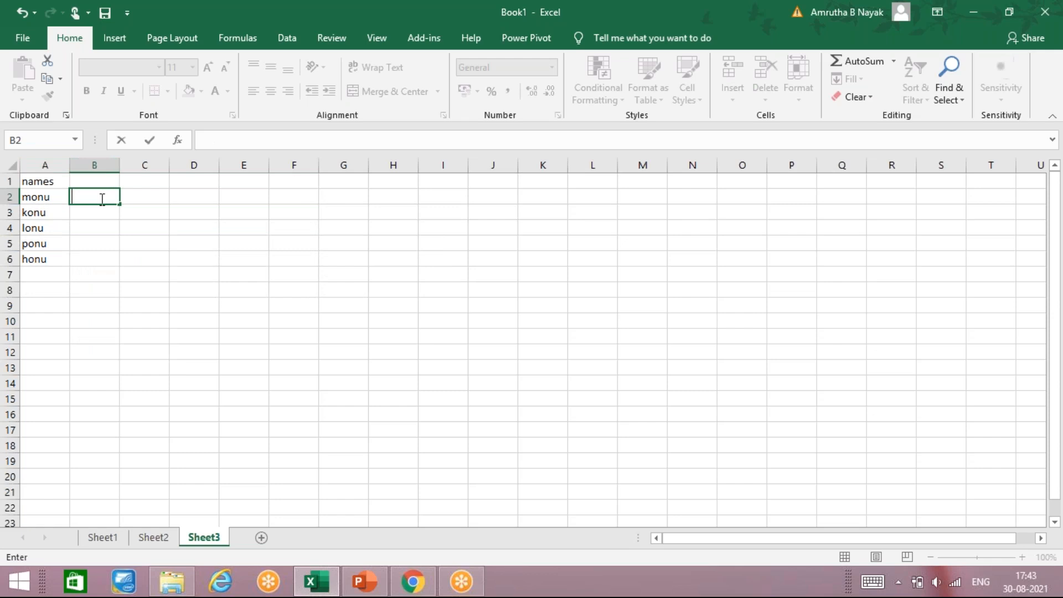
pyautogui.press('Escape')
# Enter the header lower in B1
pyautogui.press('Up')
pyautogui.write('lower')
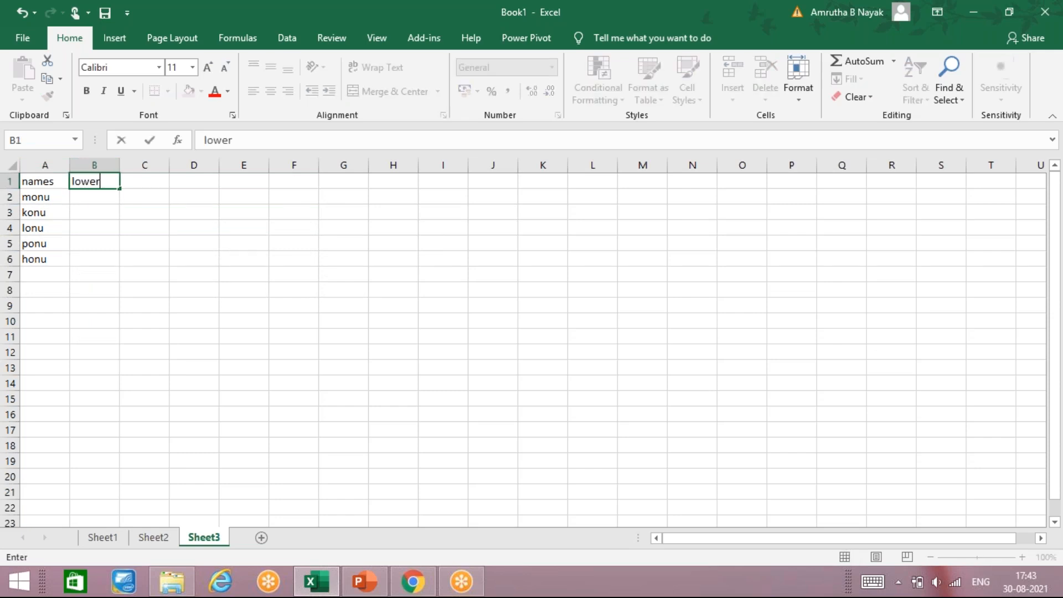
pyautogui.press('Return')
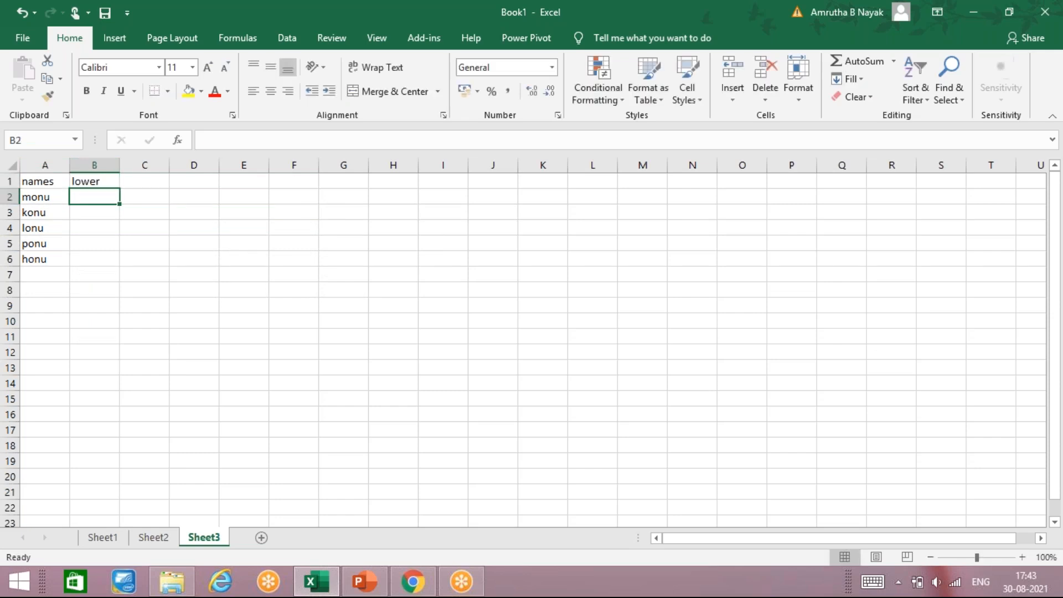
# Replace the B1 header with upper
pyautogui.press('Up')
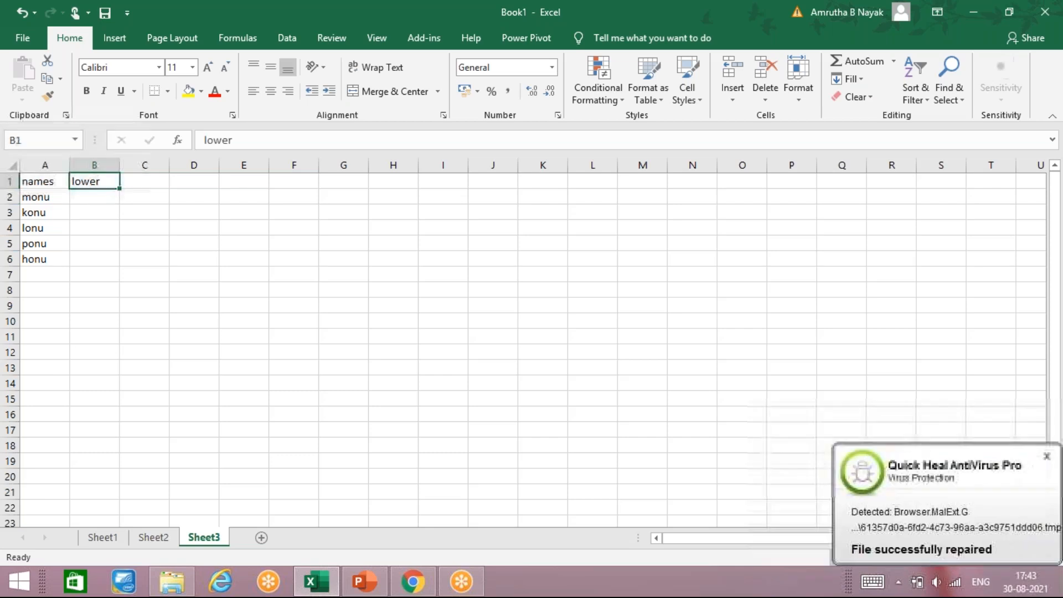
pyautogui.write('upper')
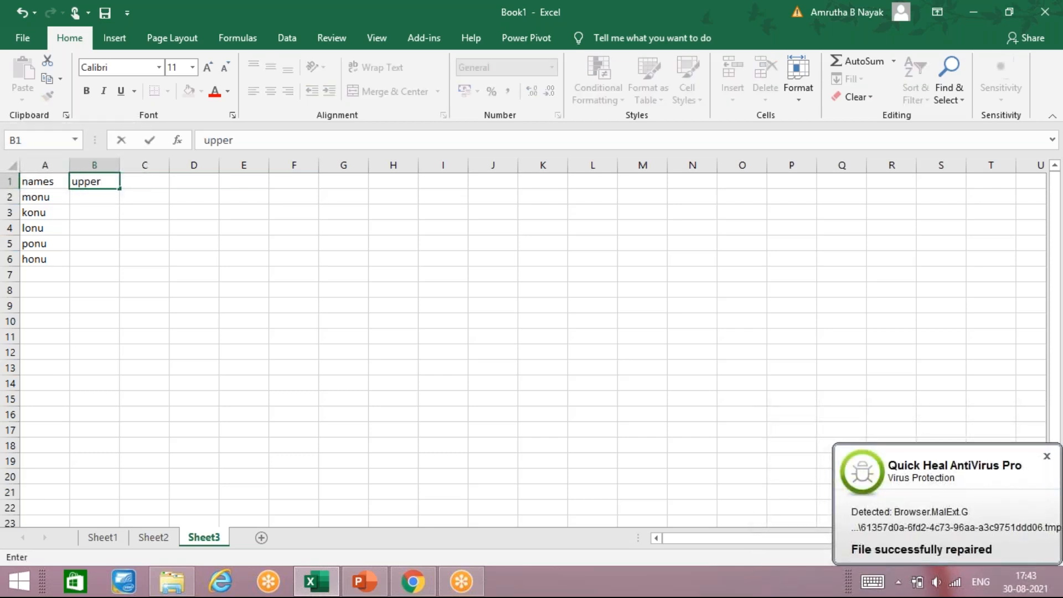
pyautogui.press('Return')
# Enter an UPPER formula in B2 converting the name in A2 to uppercase
pyautogui.write('=upp')
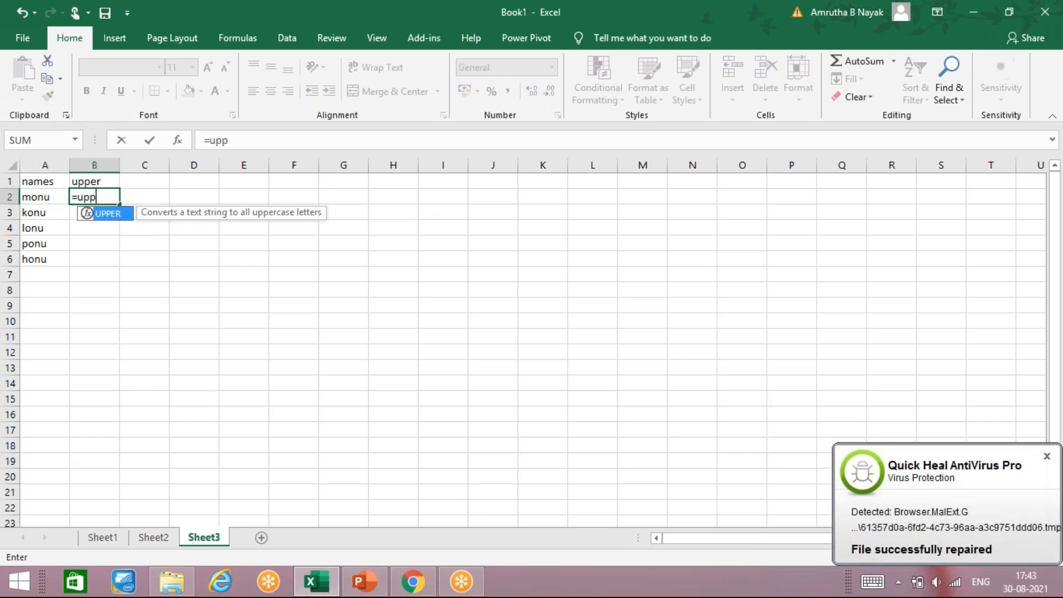
pyautogui.write('er(')
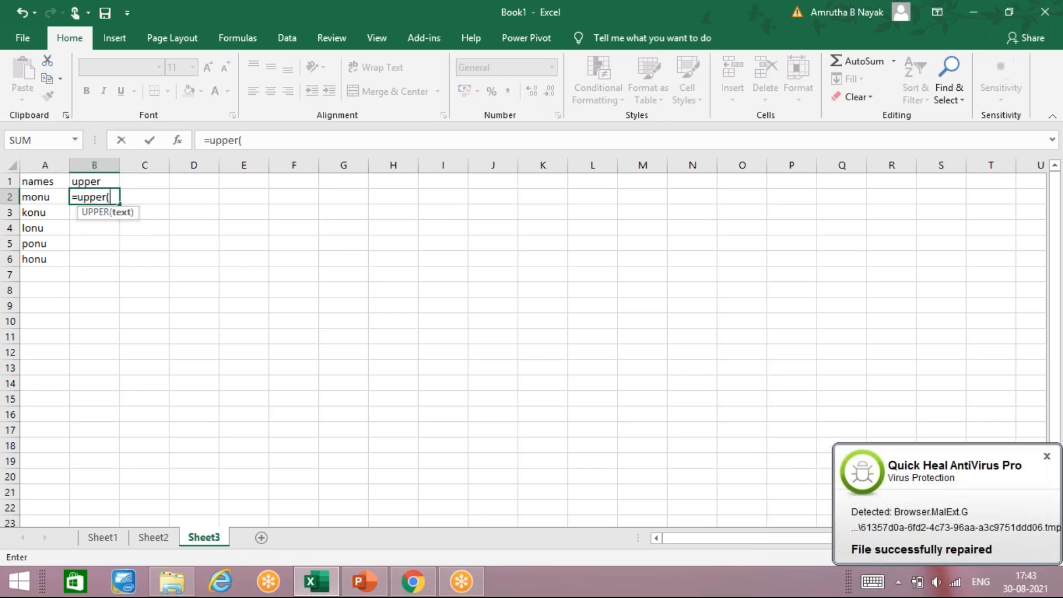
pyautogui.click(45, 198)
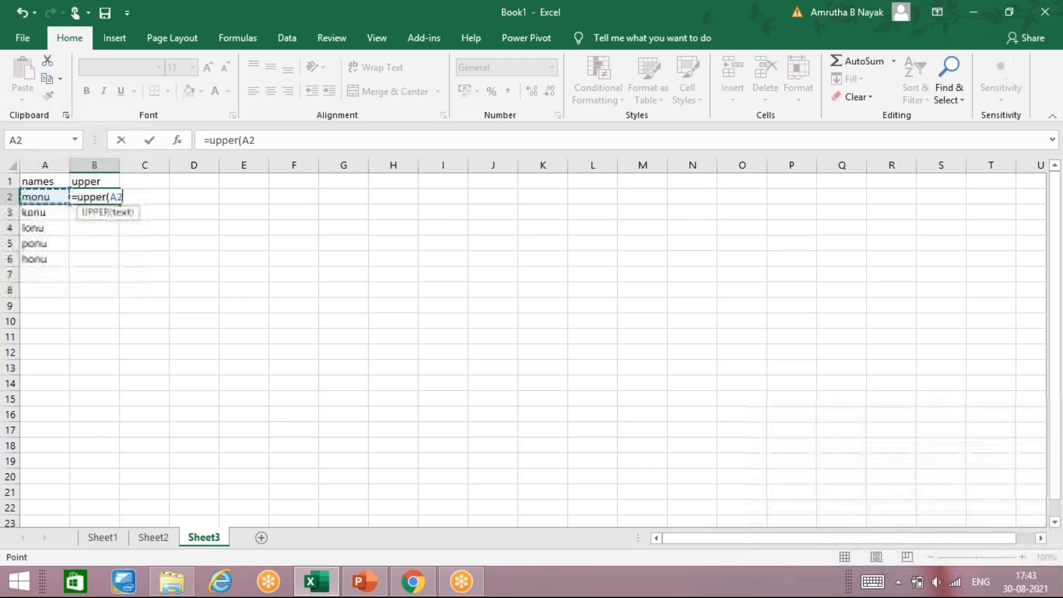
pyautogui.press('Return')
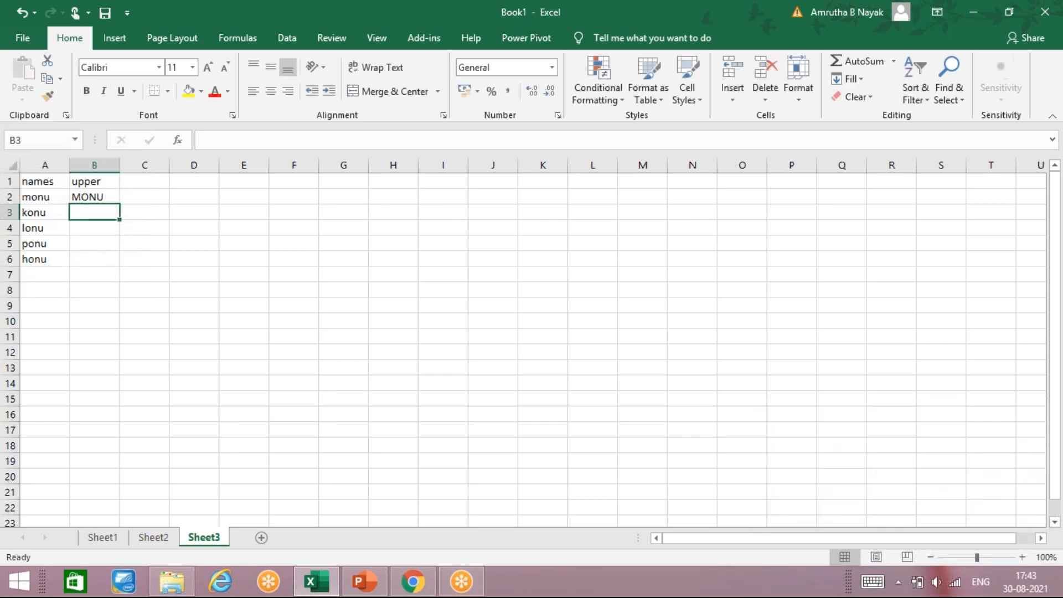
pyautogui.click(111, 195)
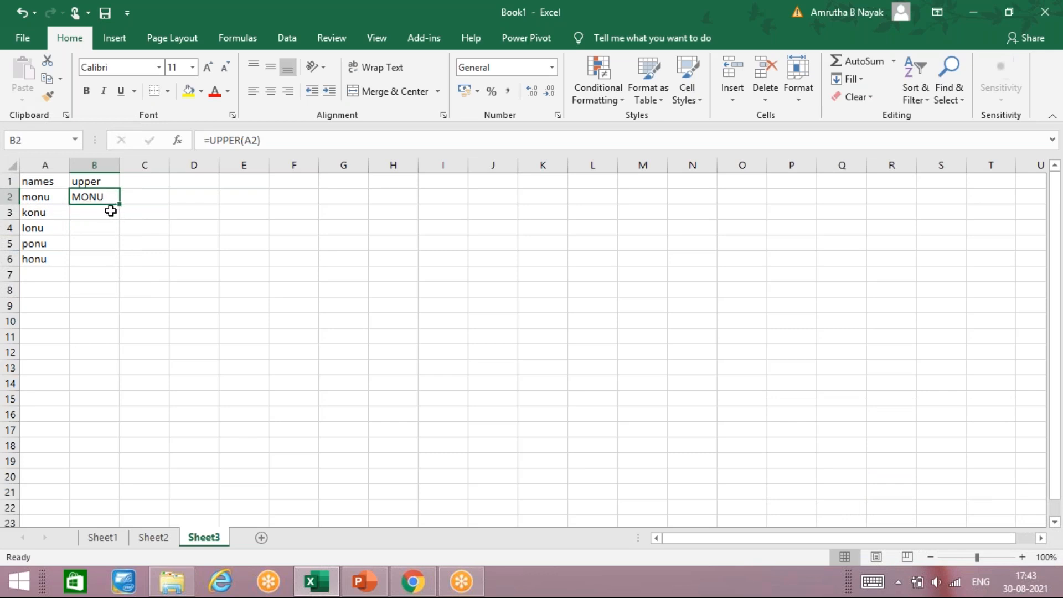
# Enter a formula in C2 converting the text "monu" to uppercase with UPPER
pyautogui.click(148, 199)
pyautogui.write('=')
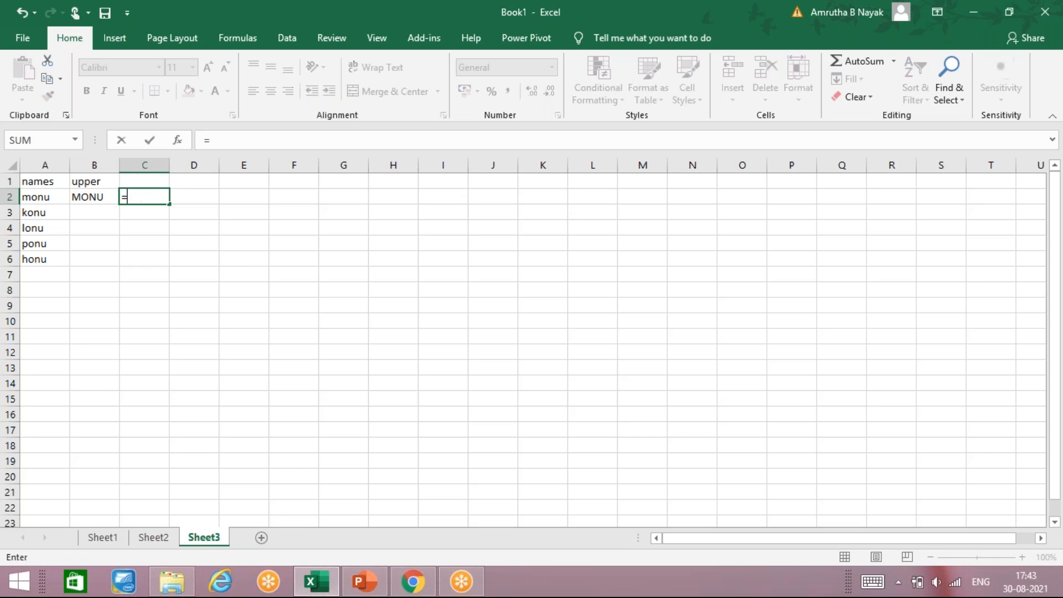
pyautogui.write('upper')
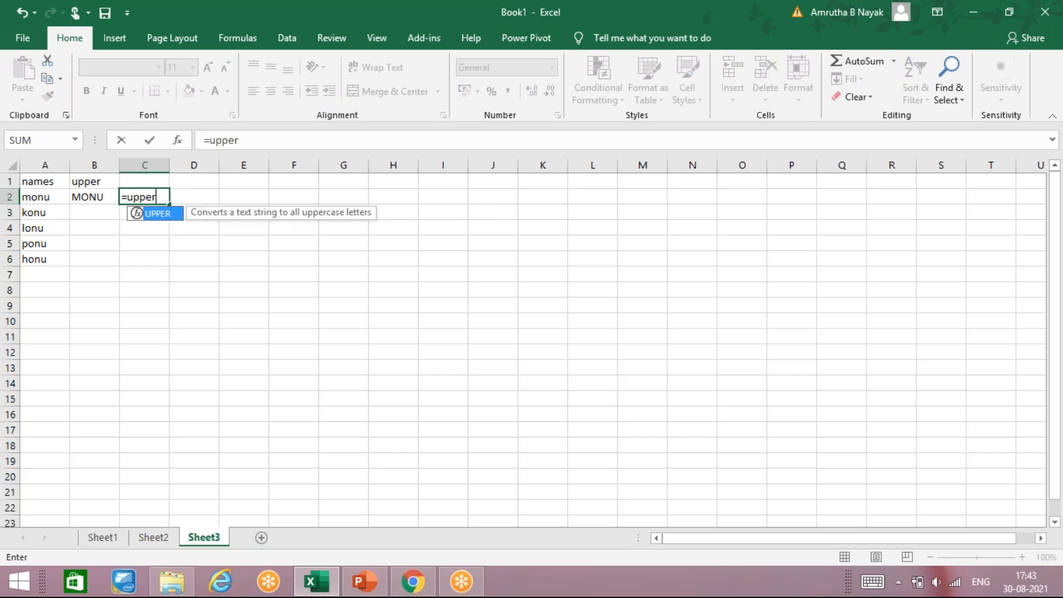
pyautogui.write("('")
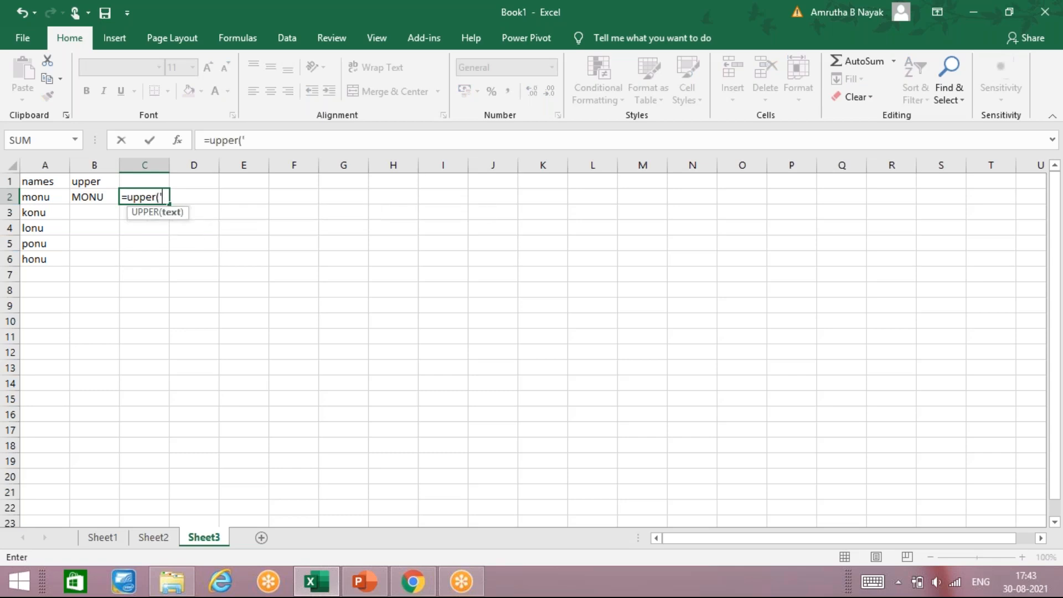
pyautogui.write('monu')
pyautogui.press('BackSpace')
pyautogui.press('BackSpace')
pyautogui.press('BackSpace')
pyautogui.press('BackSpace')
pyautogui.press('BackSpace')
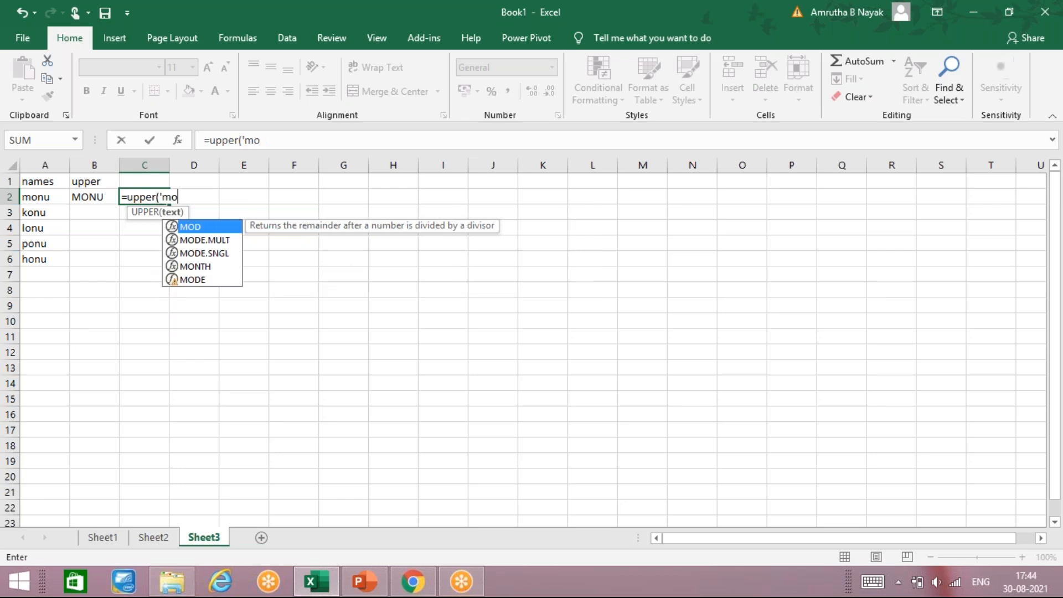
pyautogui.write('"m')
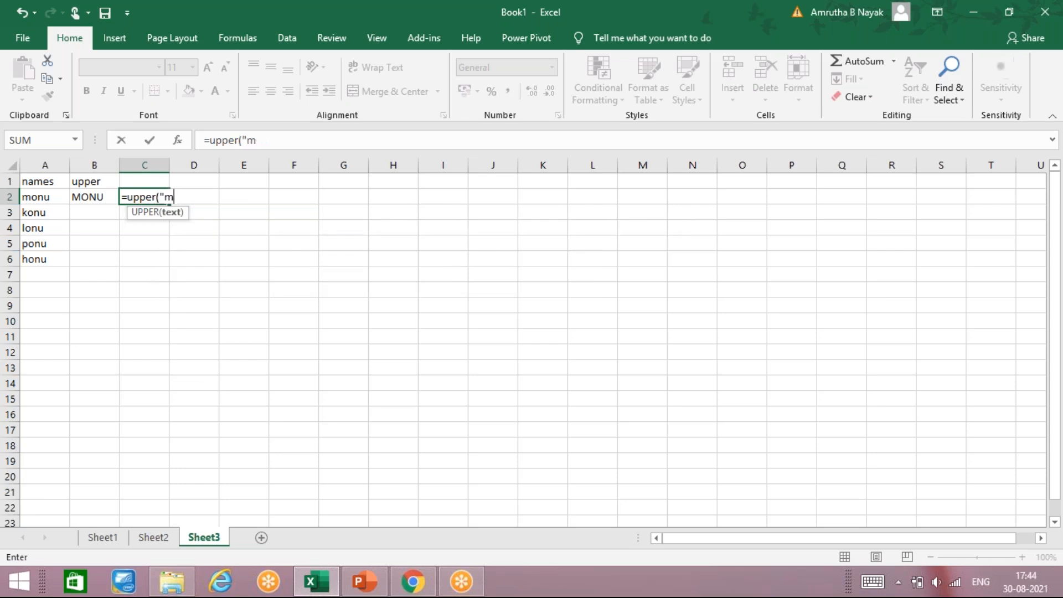
pyautogui.write('onu")')
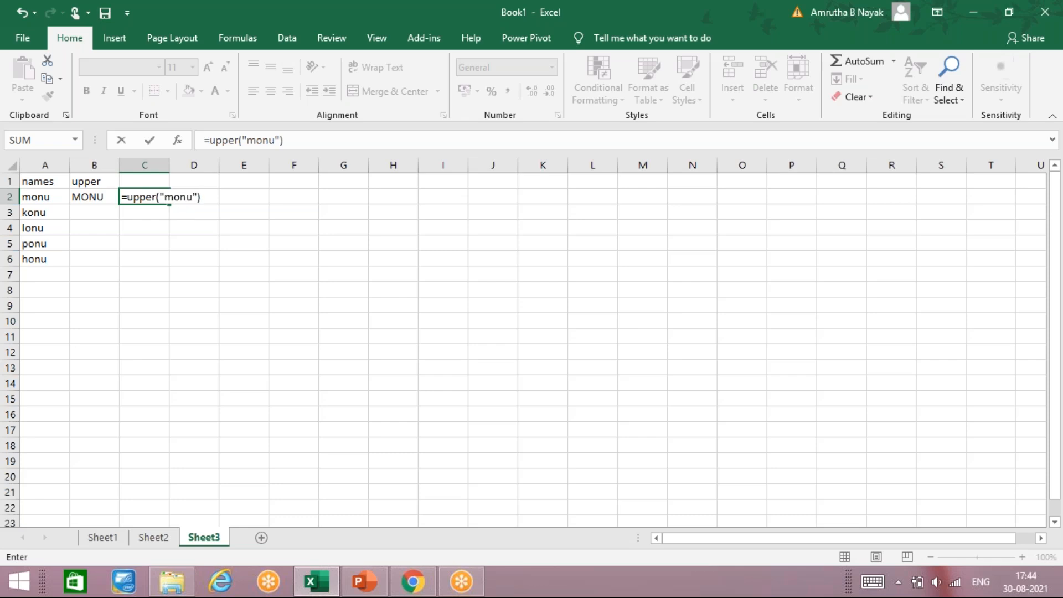
pyautogui.press('Return')
# Fill the B2 formula down to B6 and the C2 formula down to C7
pyautogui.click(84, 200)
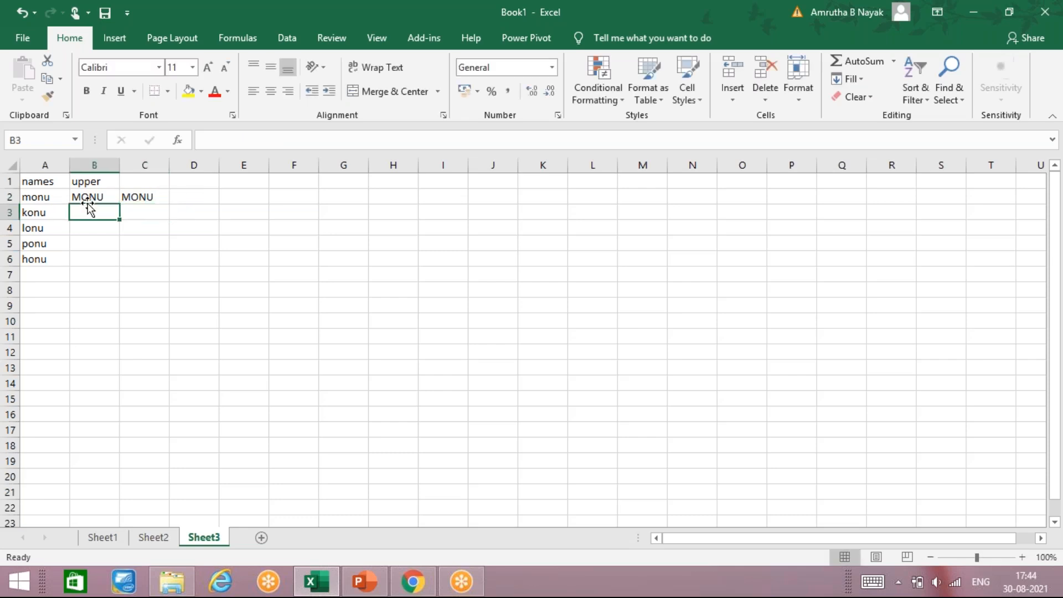
pyautogui.moveTo(120, 205); pyautogui.dragTo(113, 262)
pyautogui.click(137, 199)
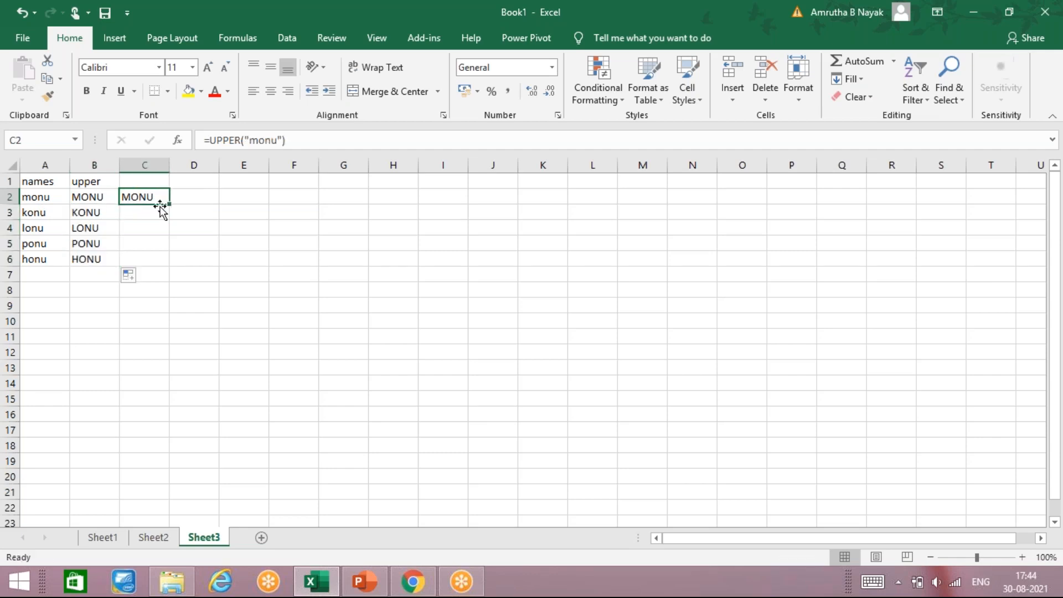
pyautogui.moveTo(170, 205); pyautogui.dragTo(170, 281)
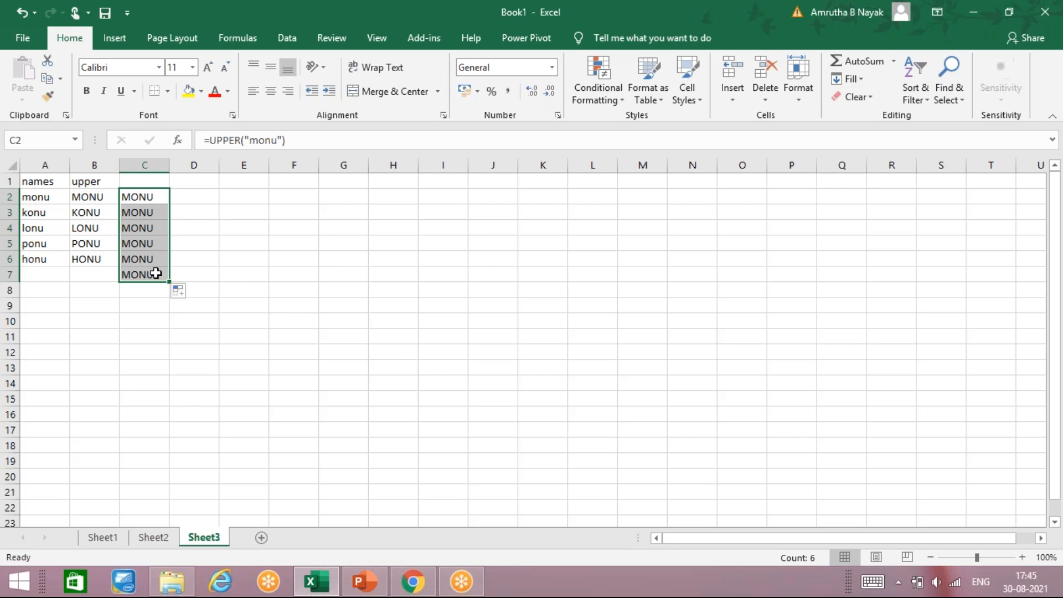
# Enter an UPPER formula in D2 converting the name in A2 to uppercase and fill it down to D7
pyautogui.press('Right')
pyautogui.press('Up')
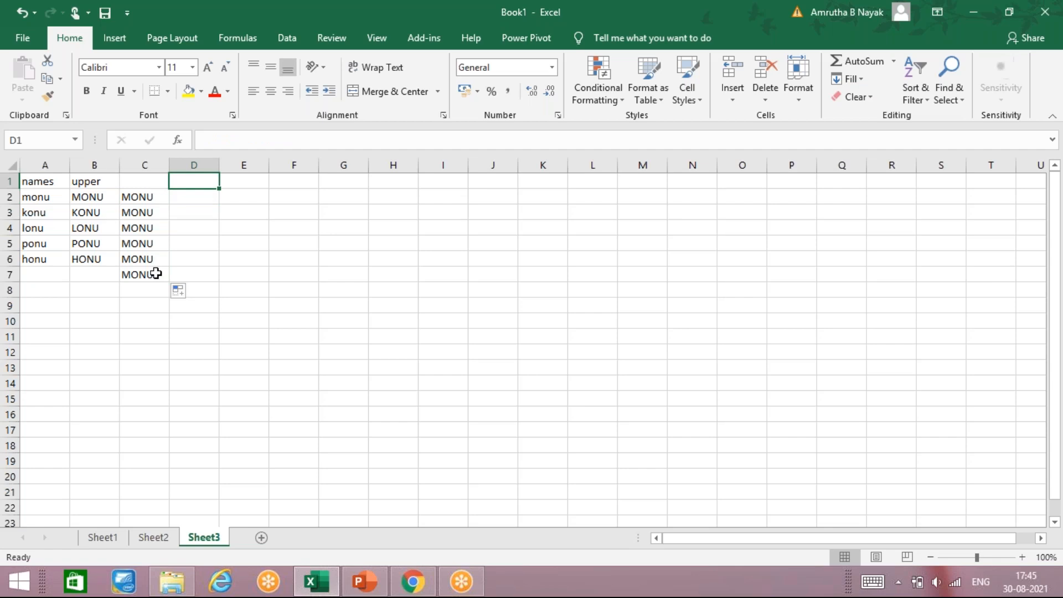
pyautogui.press('Left')
pyautogui.press('Right')
pyautogui.press('Down')
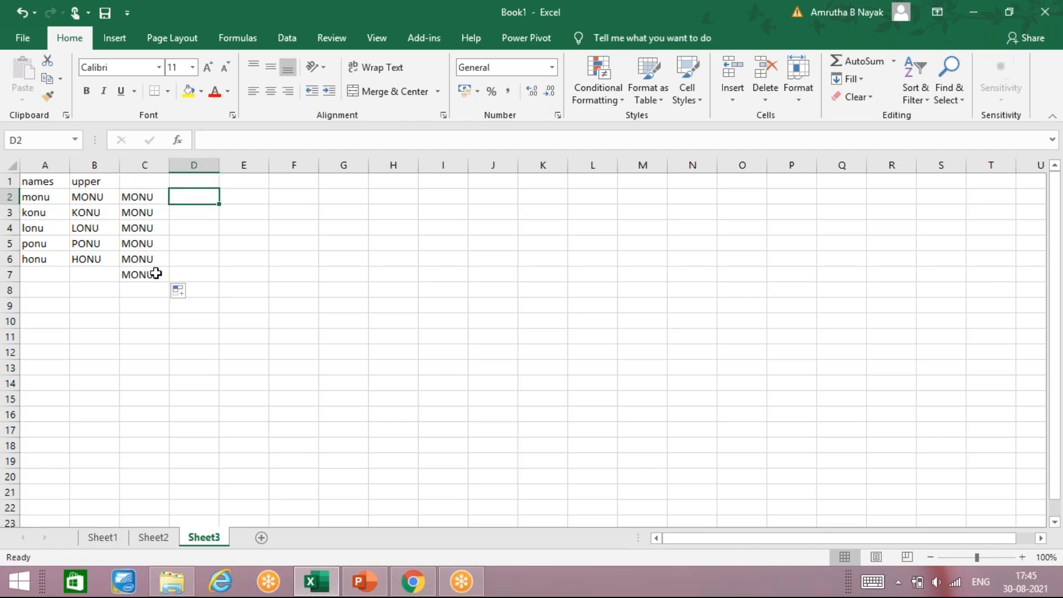
pyautogui.write('=upp')
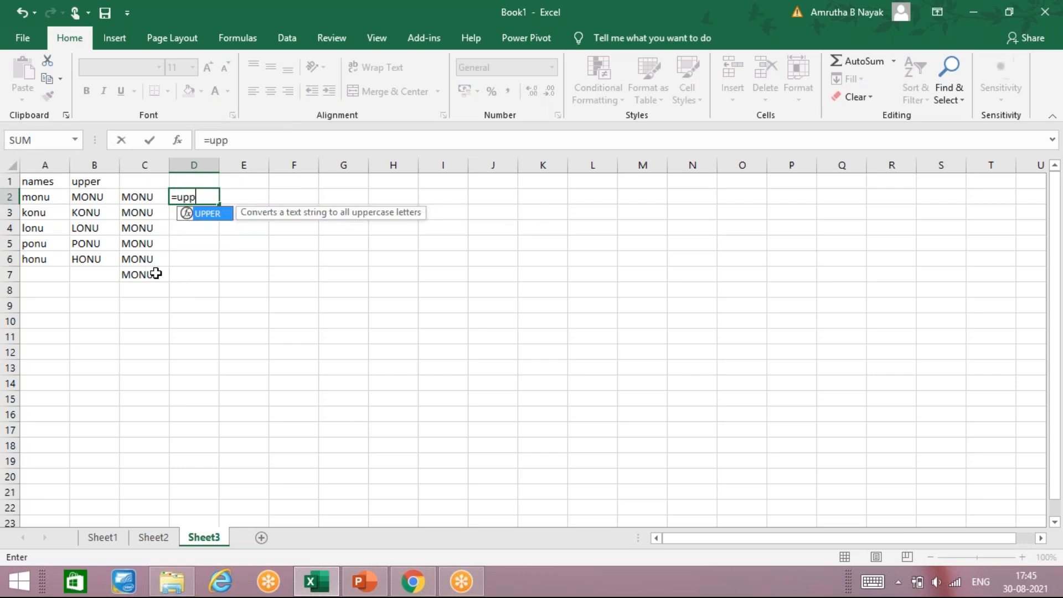
pyautogui.write('r')
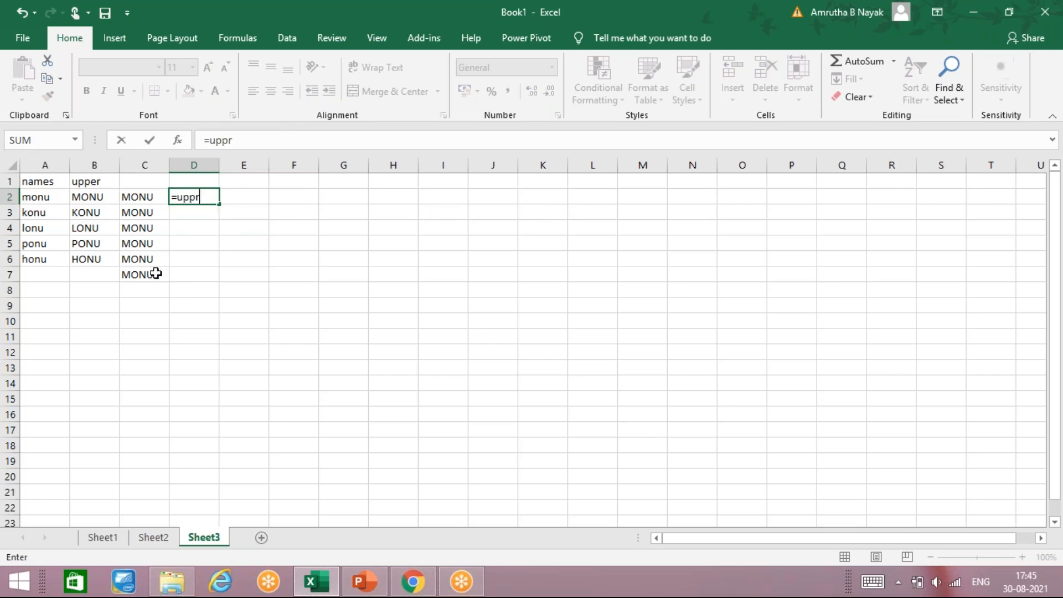
pyautogui.press('BackSpace')
pyautogui.write('er(')
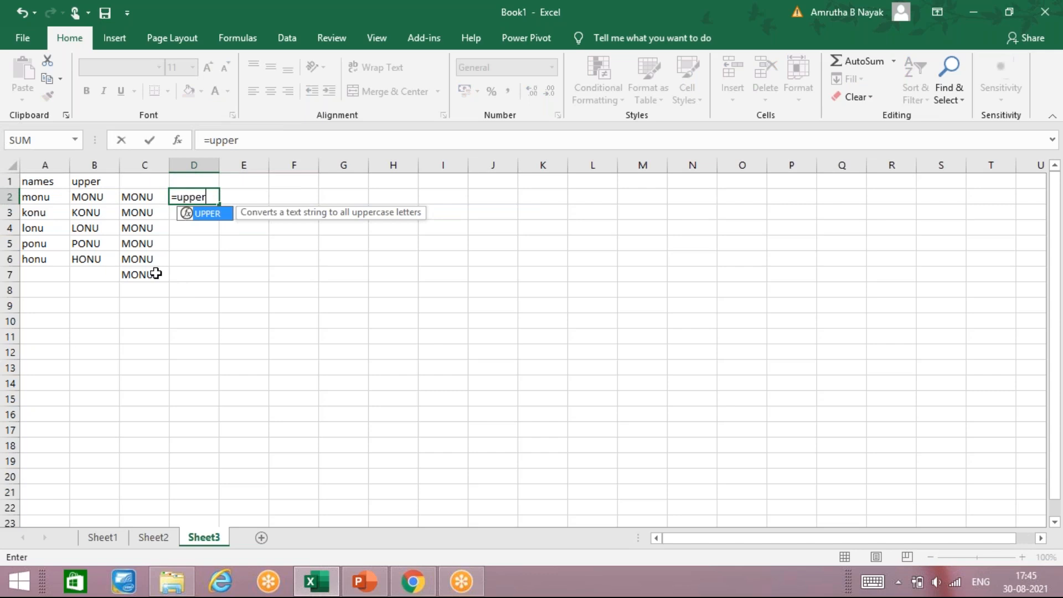
pyautogui.press('Left')
pyautogui.press('Left')
pyautogui.press('Left')
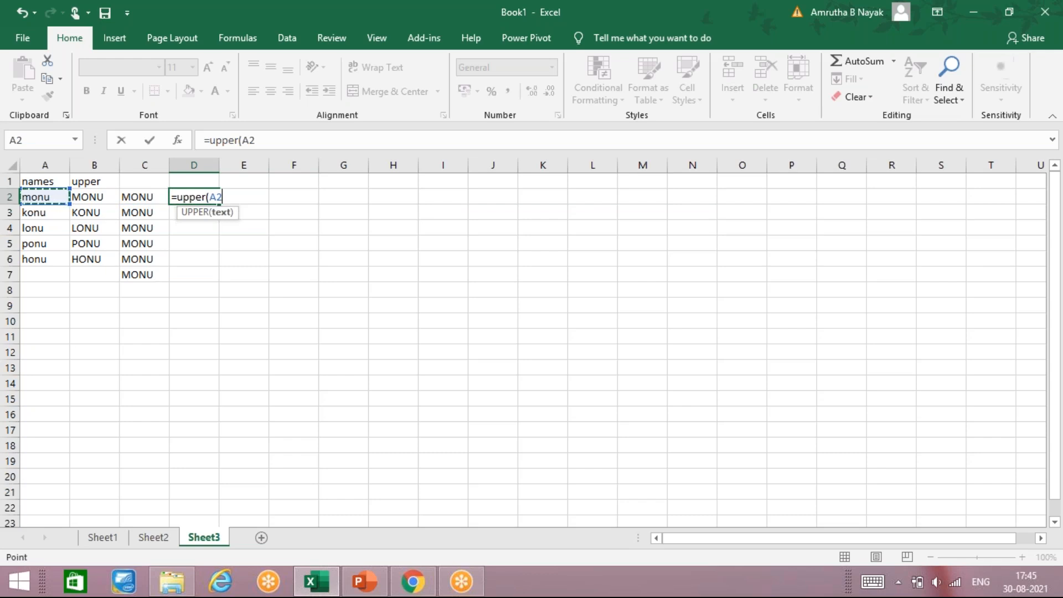
pyautogui.press('Return')
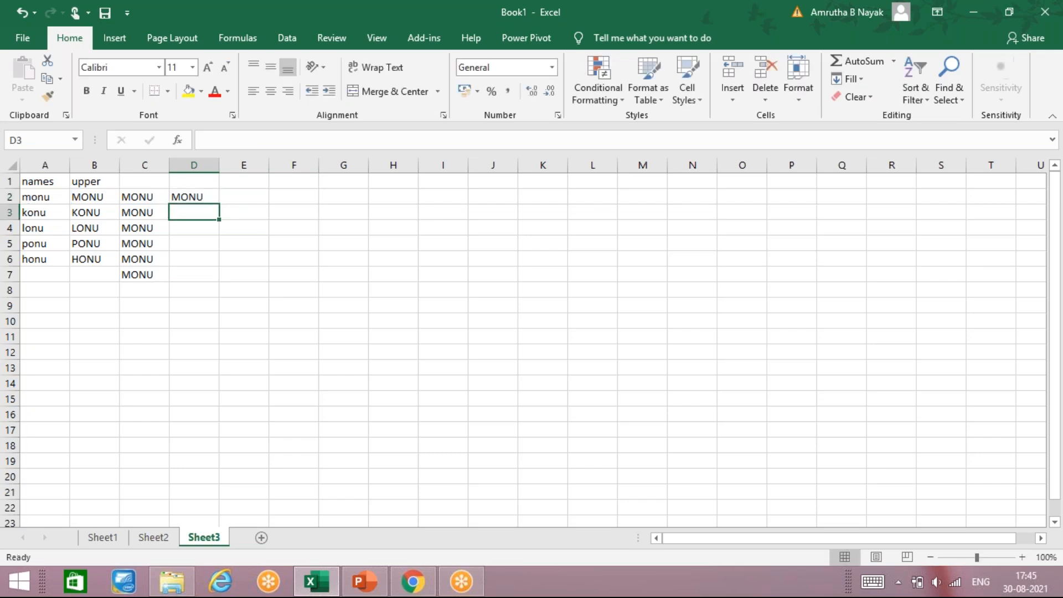
pyautogui.click(243, 193)
pyautogui.click(194, 197)
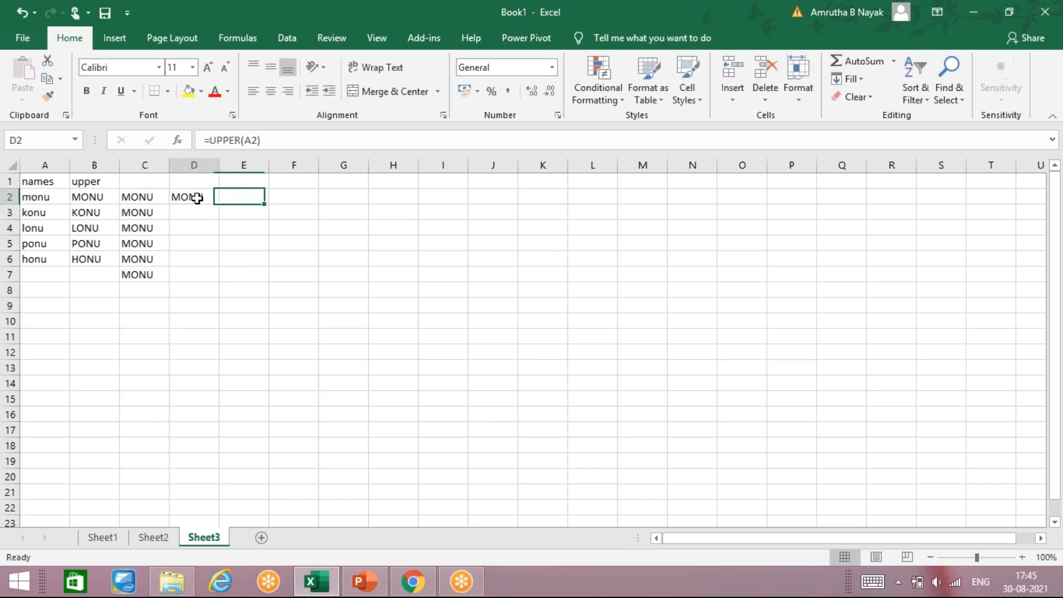
pyautogui.moveTo(214, 206); pyautogui.dragTo(224, 282)
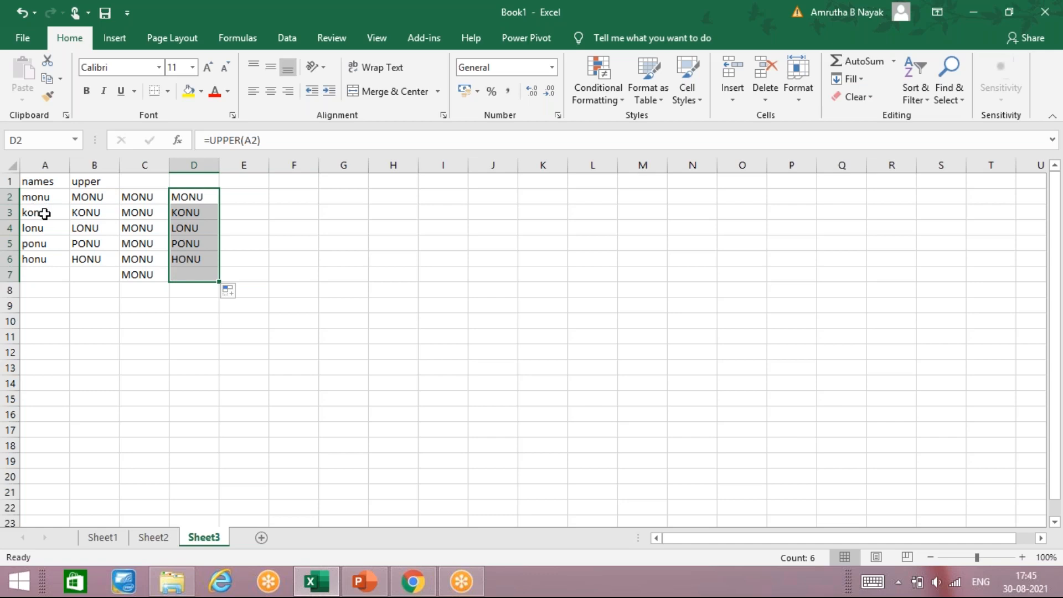
# Enter a formula in E2 converting the text "monu" to uppercase with UPPER and fill it down to E6
pyautogui.click(238, 195)
pyautogui.write('=')
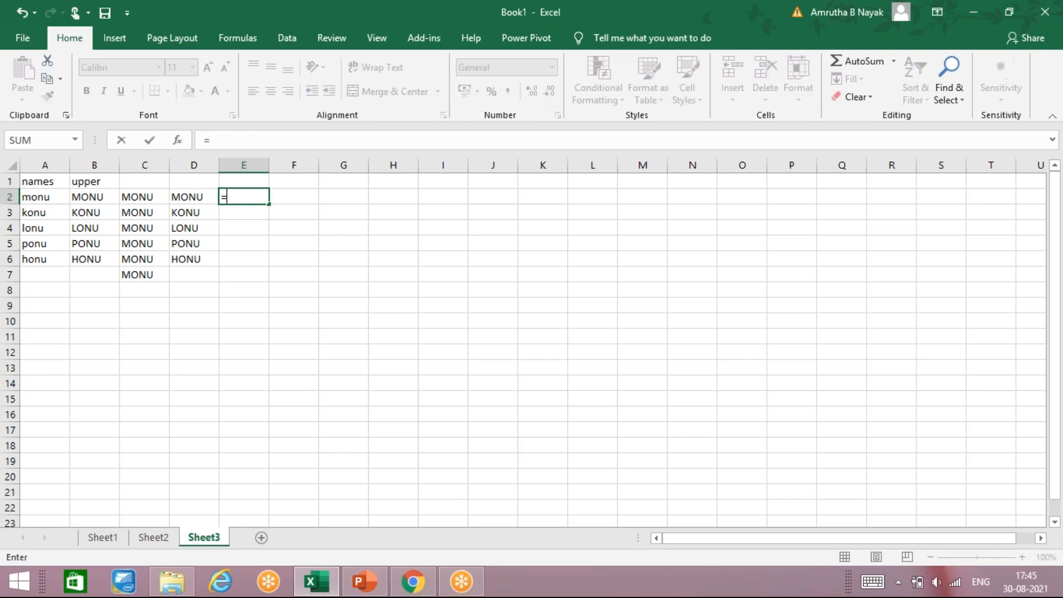
pyautogui.write('upper')
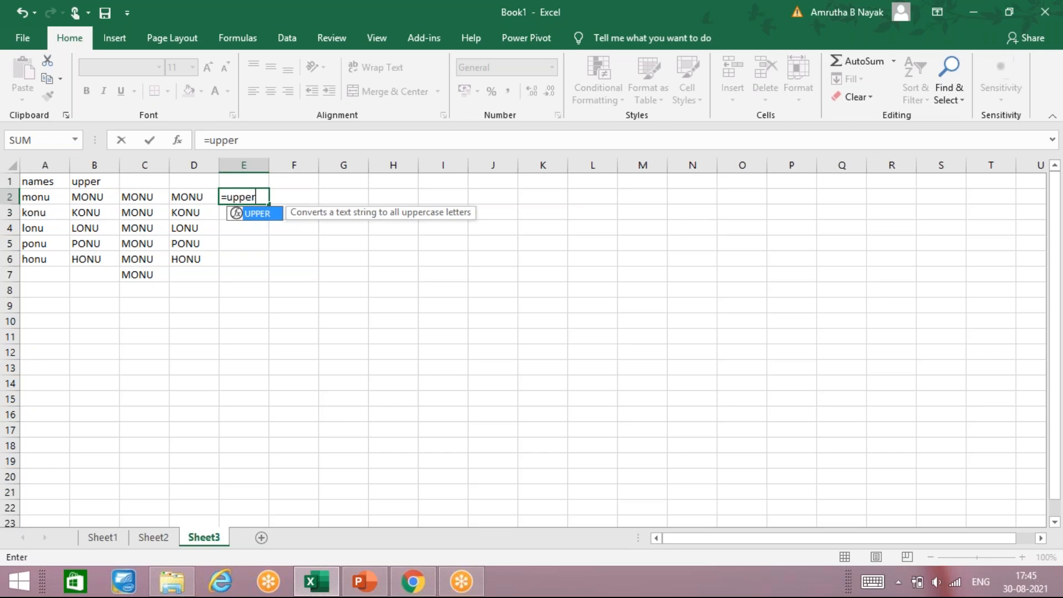
pyautogui.write("('")
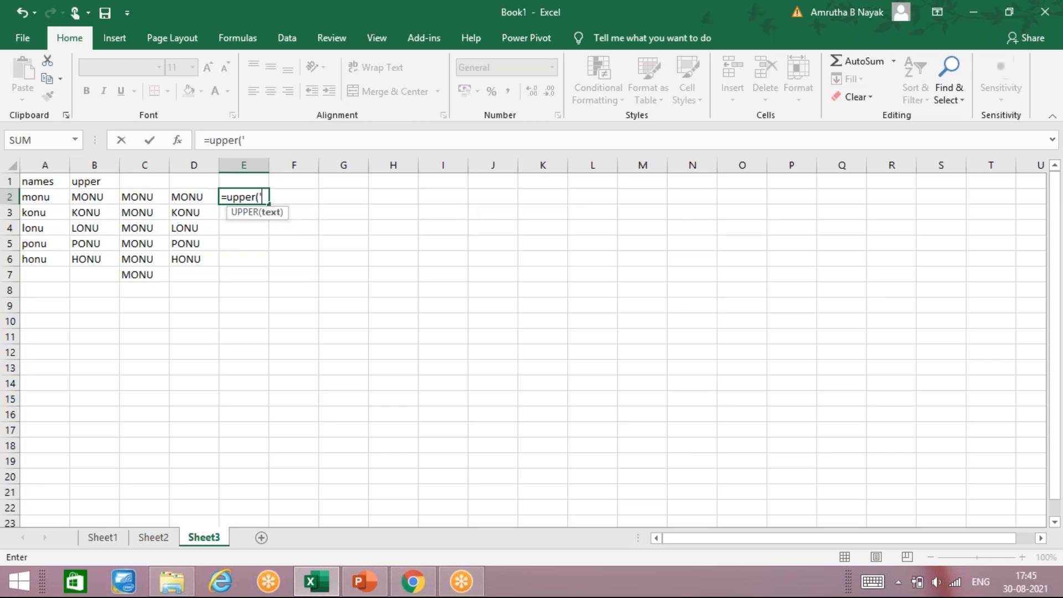
pyautogui.press('BackSpace')
pyautogui.write('"monu"')
pyautogui.press('Return')
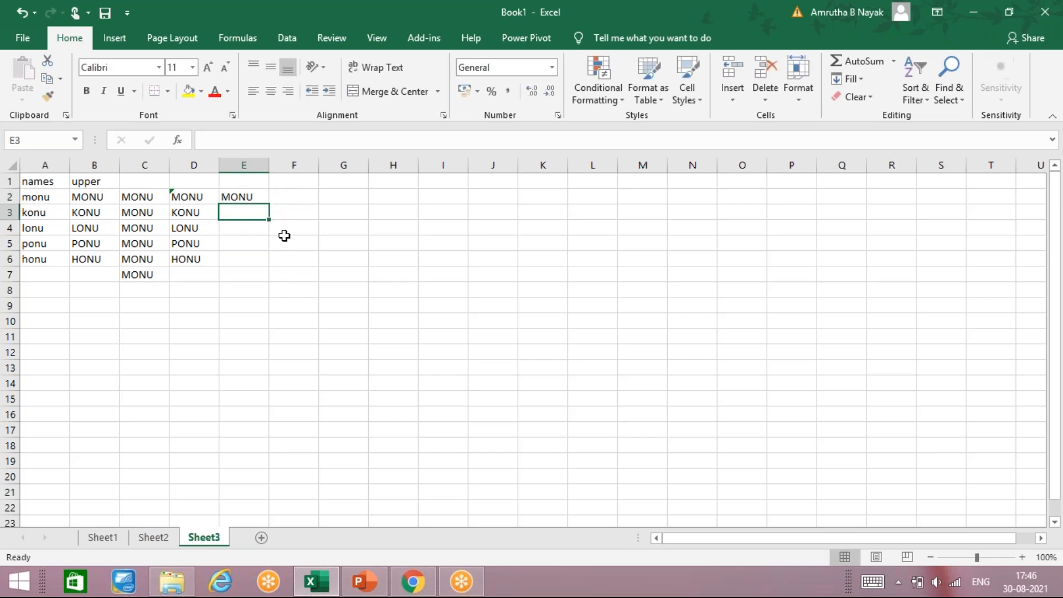
pyautogui.click(259, 198)
pyautogui.moveTo(267, 206); pyautogui.dragTo(268, 267)
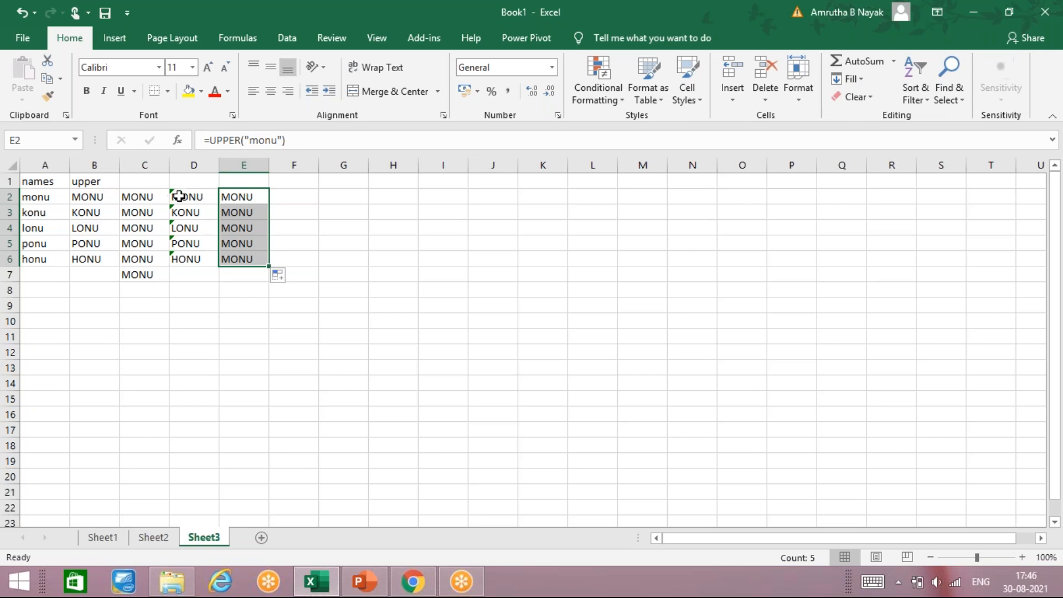
# Inspect the inconsistent-formula error indicator on C2 and its options
pyautogui.click(171, 195)
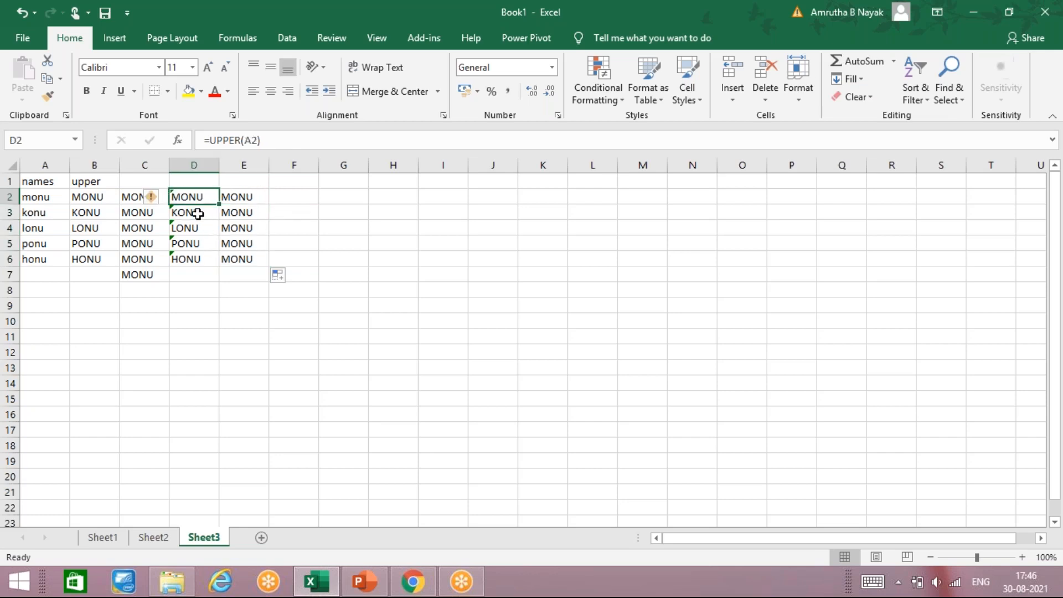
pyautogui.click(243, 200)
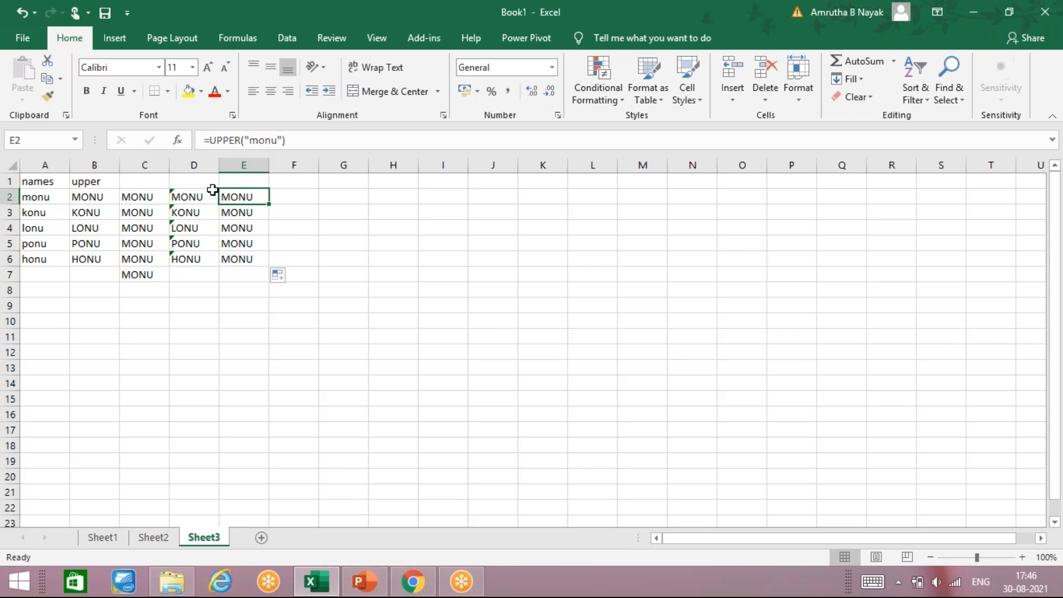
pyautogui.click(182, 206)
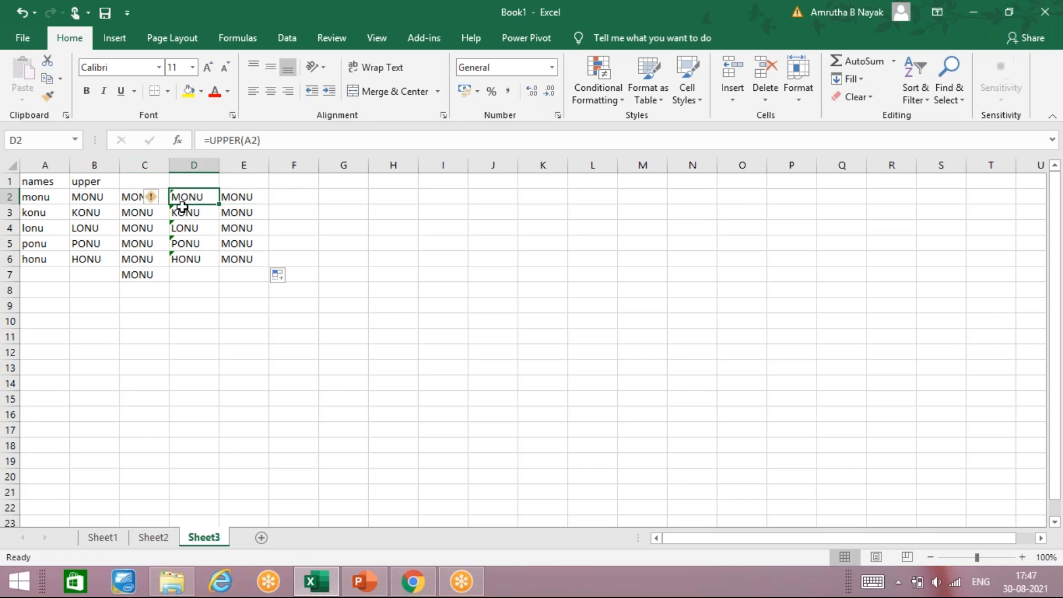
pyautogui.click(152, 199)
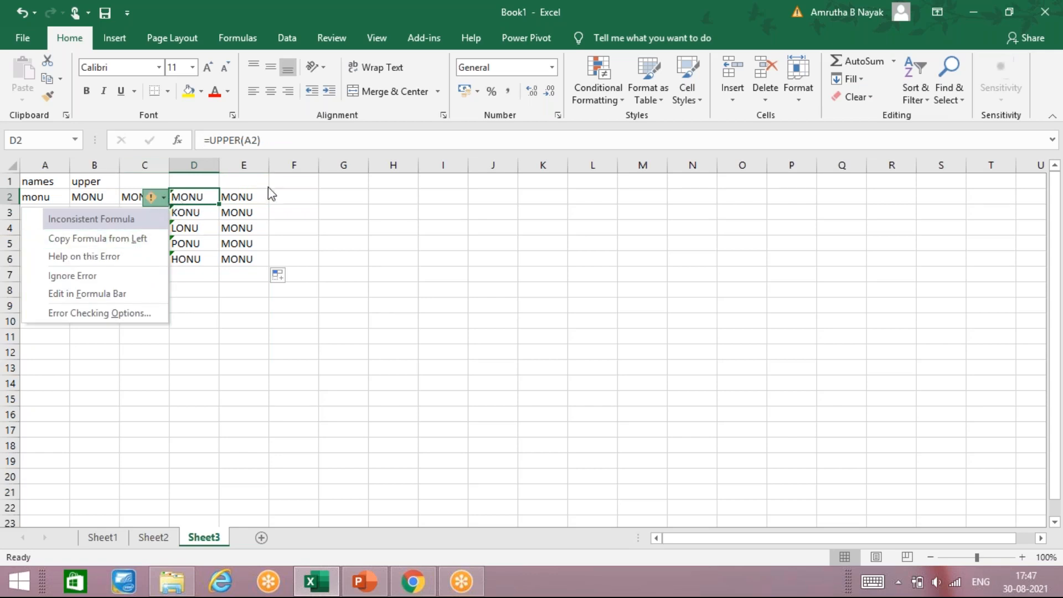
pyautogui.moveTo(188, 181); pyautogui.dragTo(191, 213)
pyautogui.click(177, 197)
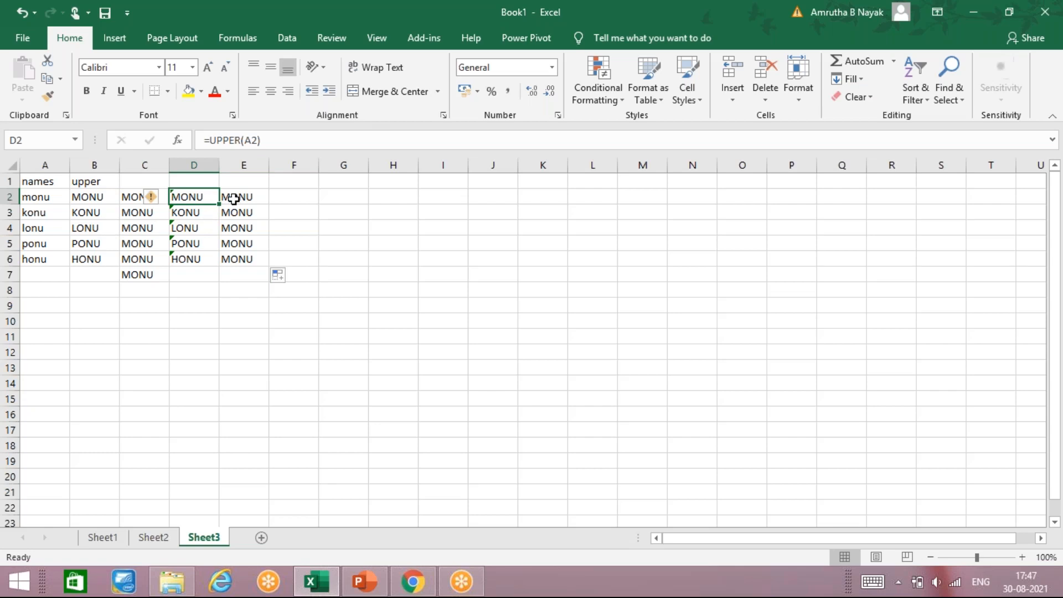
pyautogui.moveTo(200, 205); pyautogui.dragTo(244, 228)
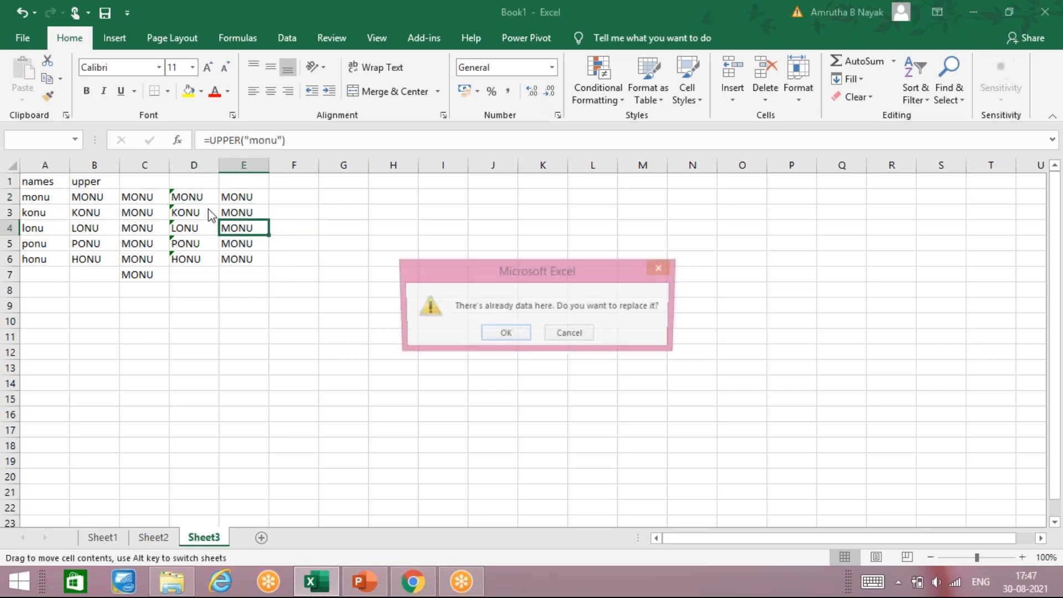
pyautogui.click(571, 335)
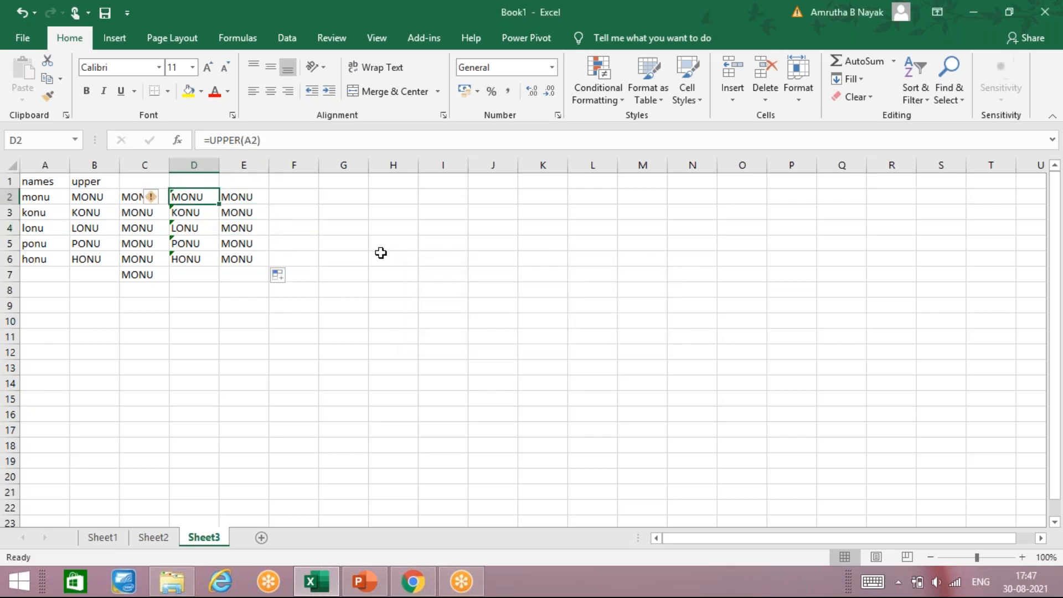
pyautogui.moveTo(224, 210); pyautogui.dragTo(249, 264)
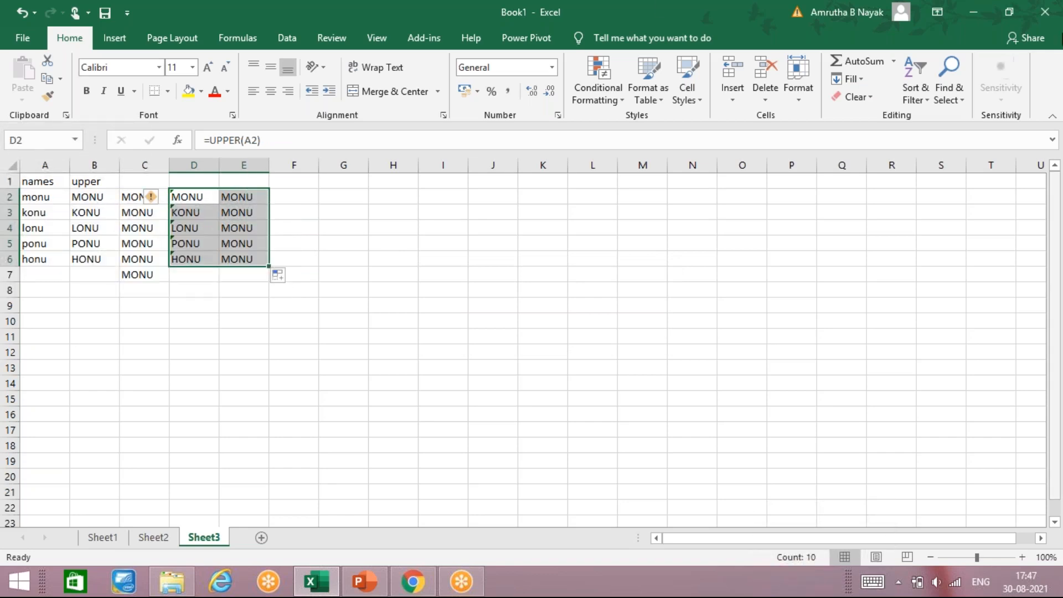
pyautogui.click(625, 180)
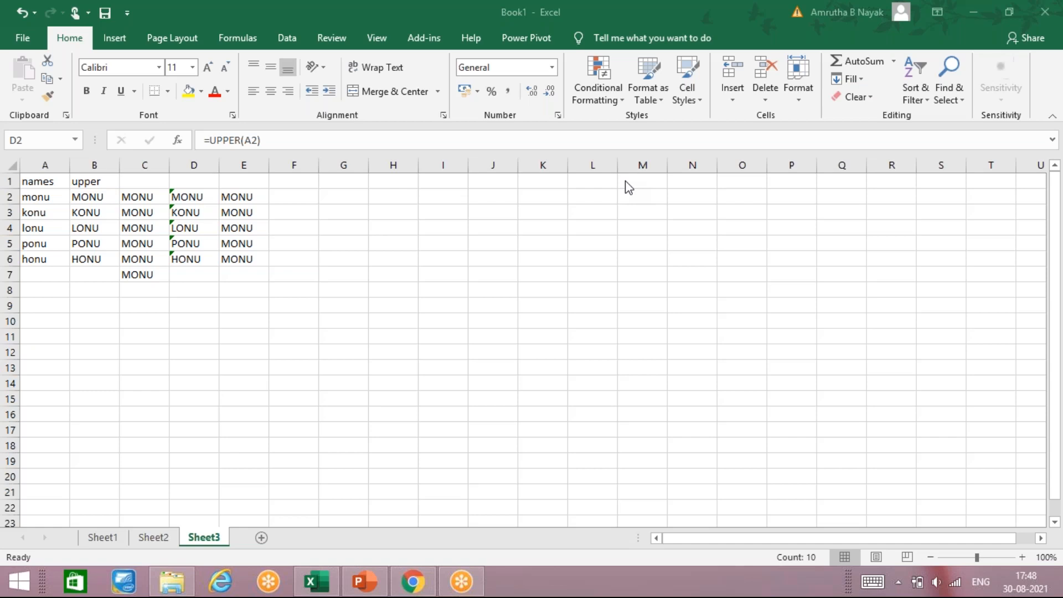
# Clear the contents of D2:E6 and C2:C7
pyautogui.moveTo(209, 201); pyautogui.dragTo(244, 257)
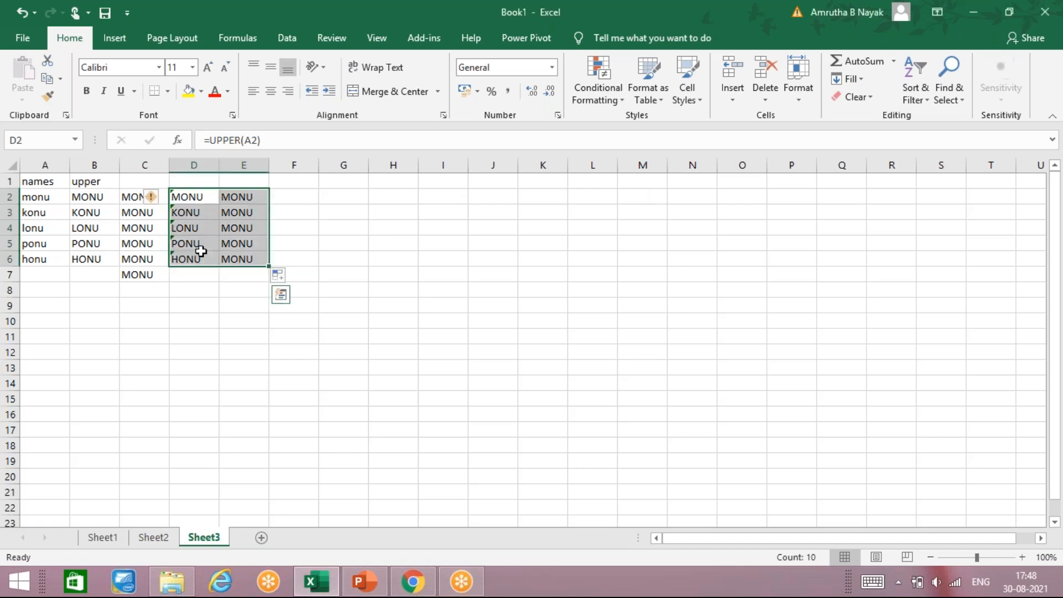
pyautogui.press('BackSpace')
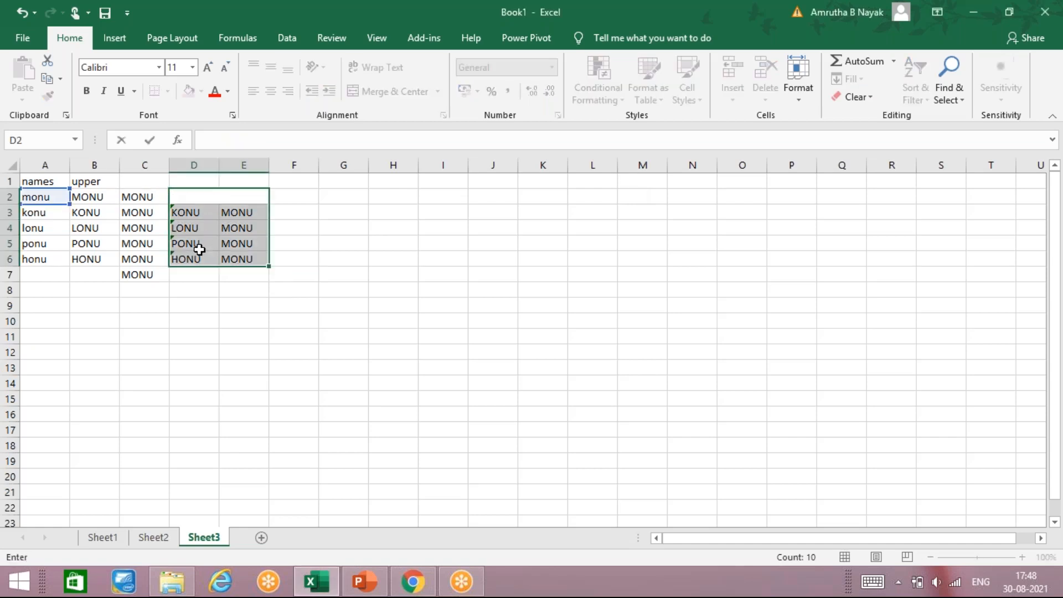
pyautogui.click(282, 389)
pyautogui.moveTo(199, 201); pyautogui.dragTo(213, 261)
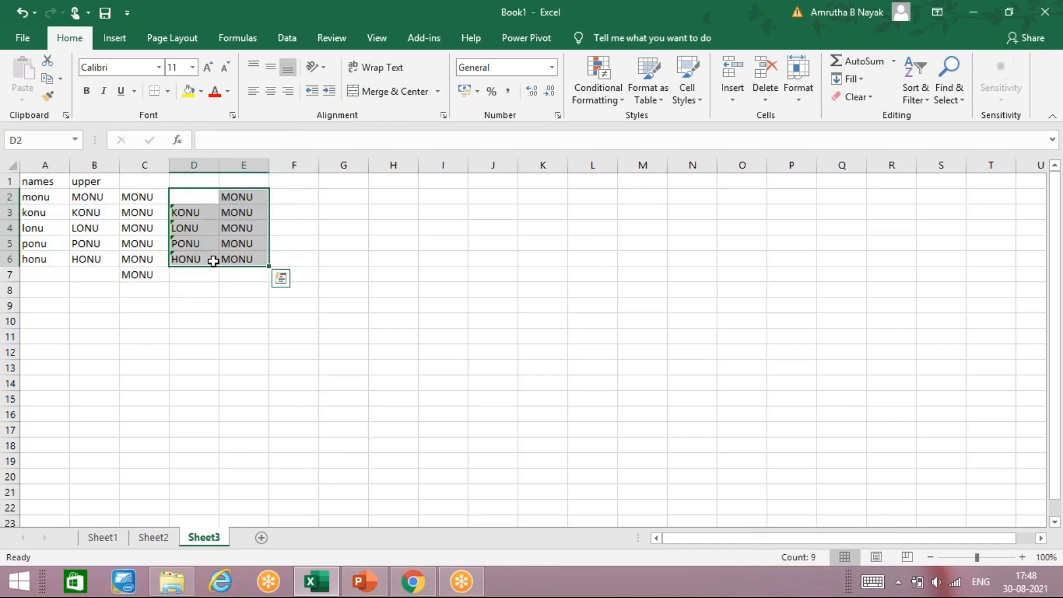
pyautogui.press('Delete')
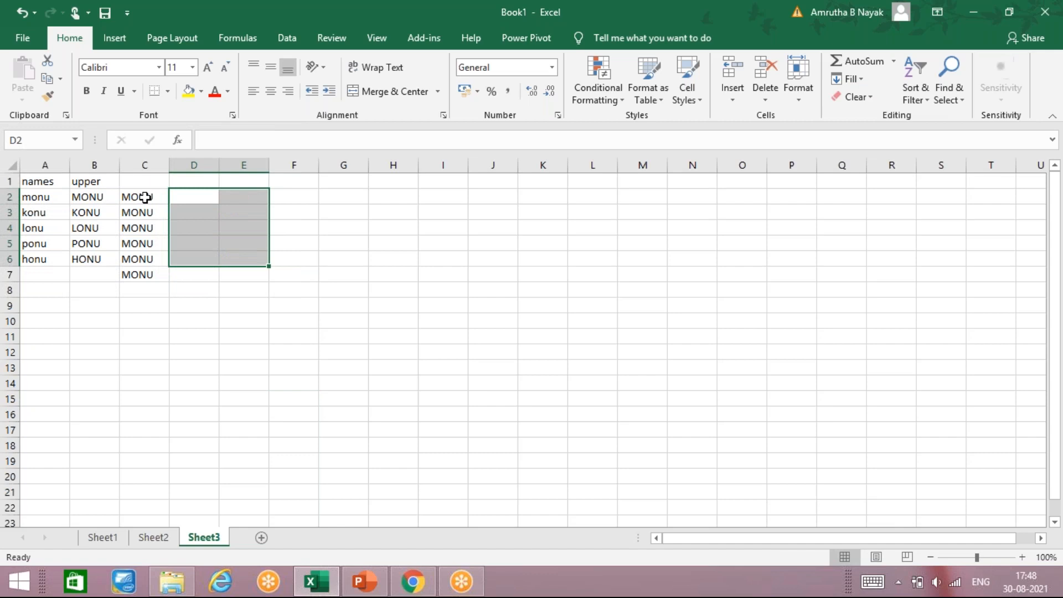
pyautogui.moveTo(142, 198); pyautogui.dragTo(158, 274)
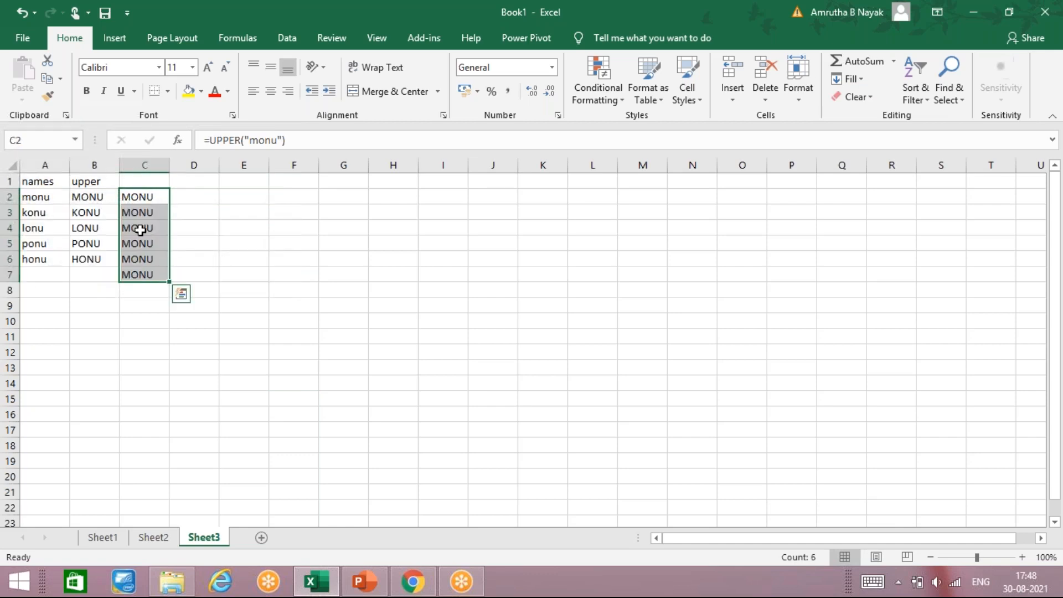
pyautogui.press('Delete')
# Enter the header lower in C1
pyautogui.press('Up')
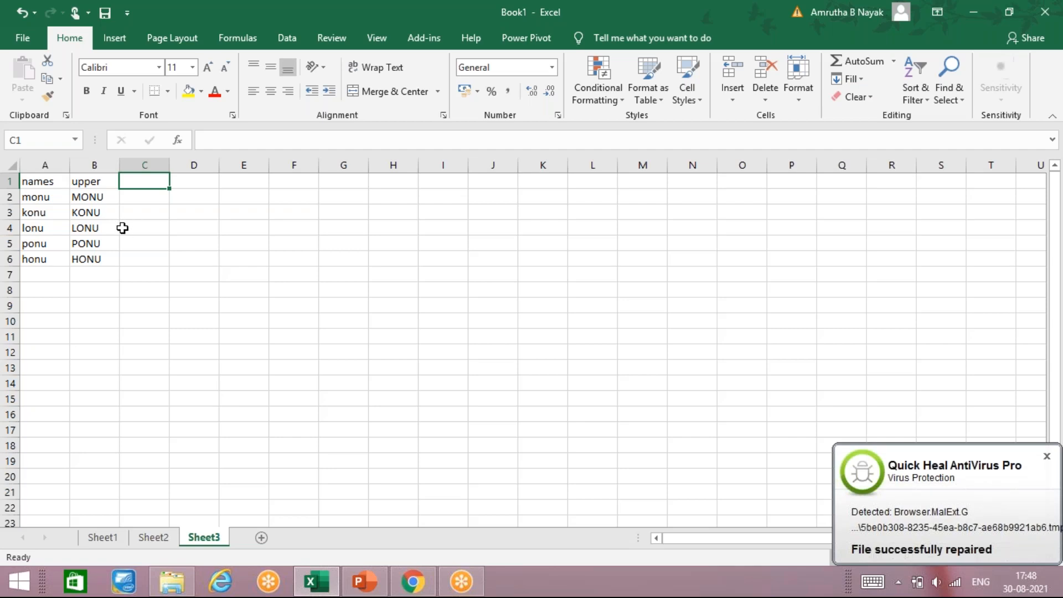
pyautogui.write('lower')
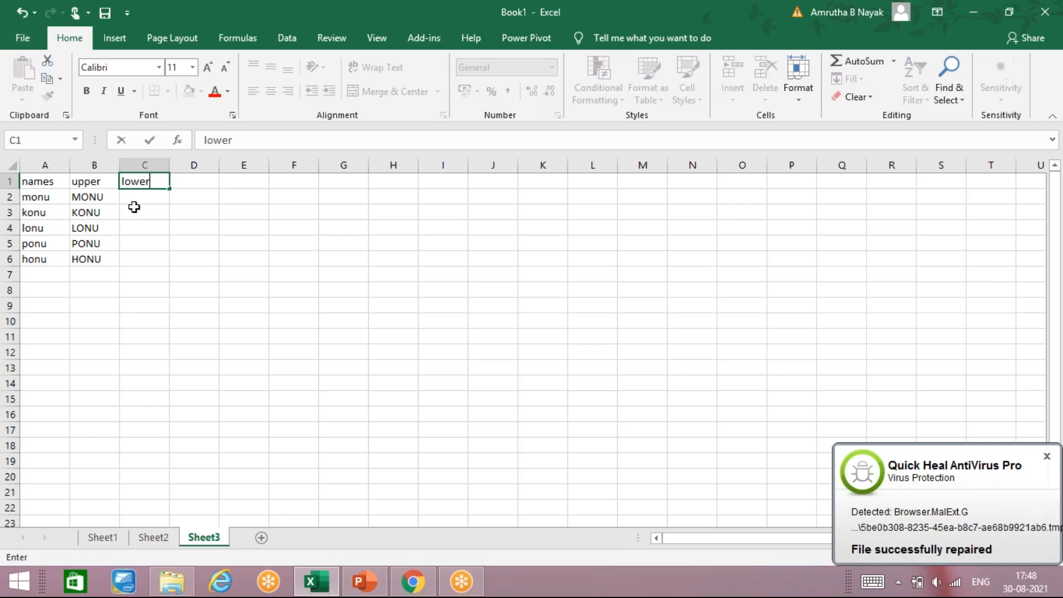
pyautogui.press('Return')
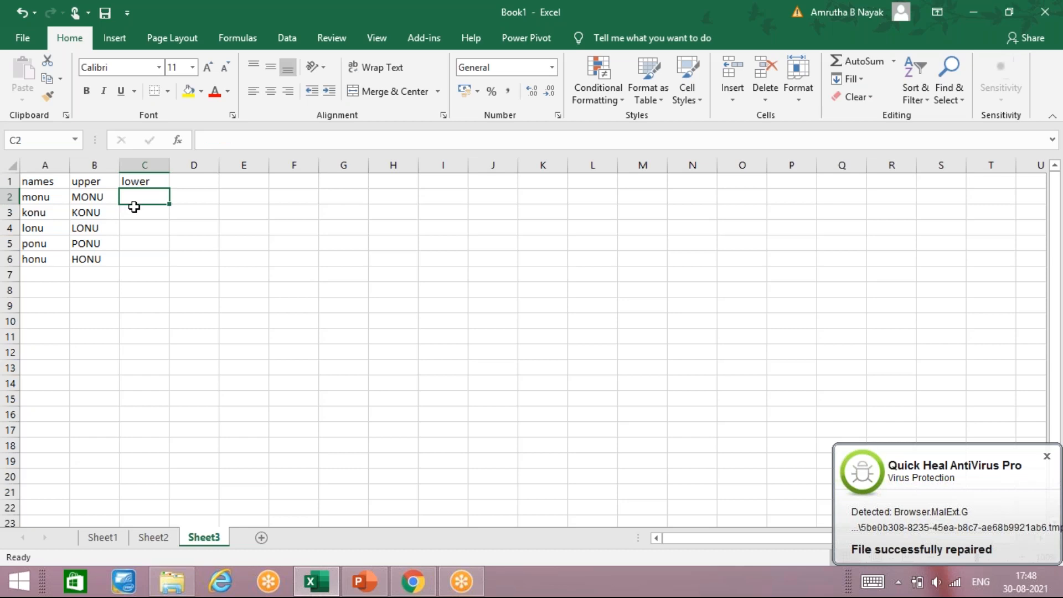
# Enter a LOWER formula in C2 converting the uppercase name in B2 to lowercase
pyautogui.write('=')
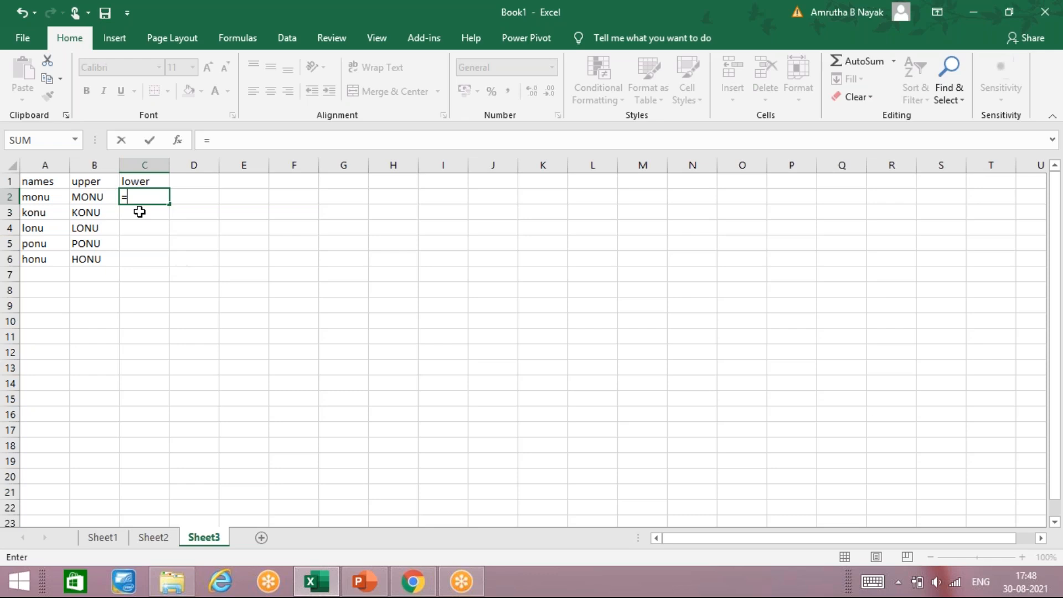
pyautogui.write('lower')
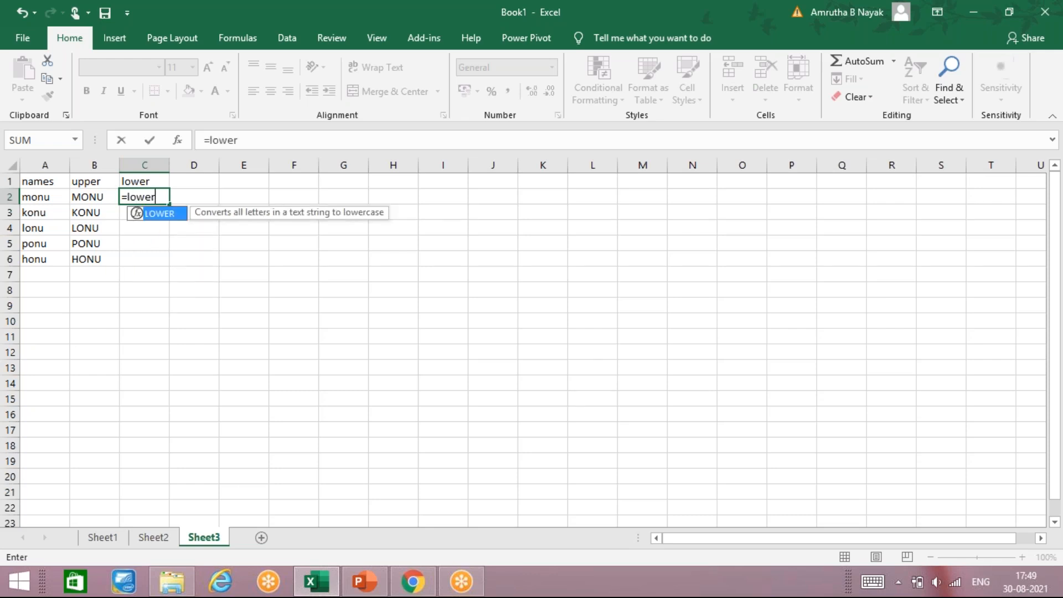
pyautogui.write('(')
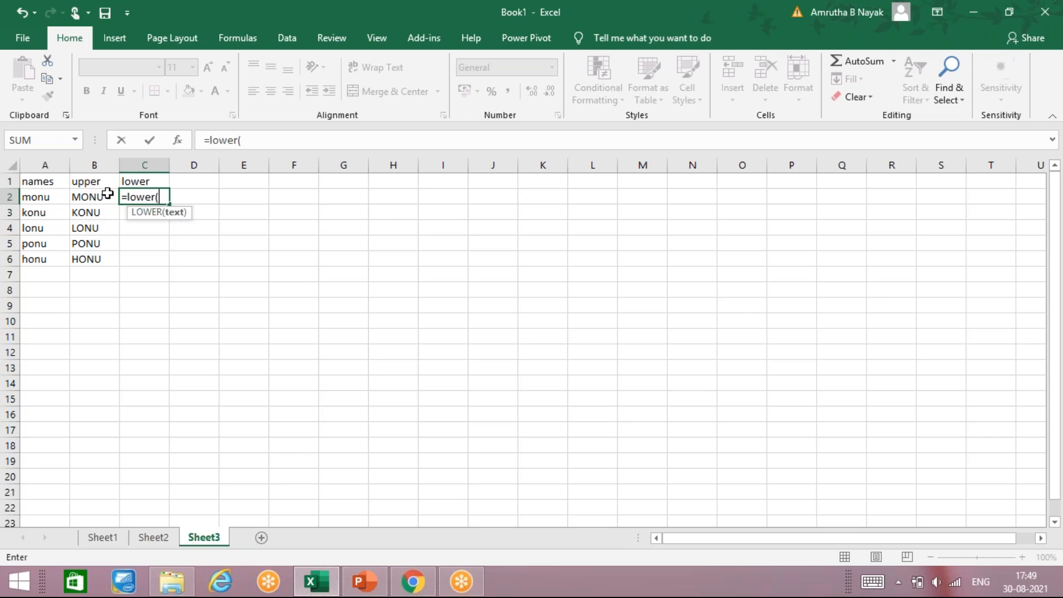
pyautogui.click(108, 198)
pyautogui.press('Return')
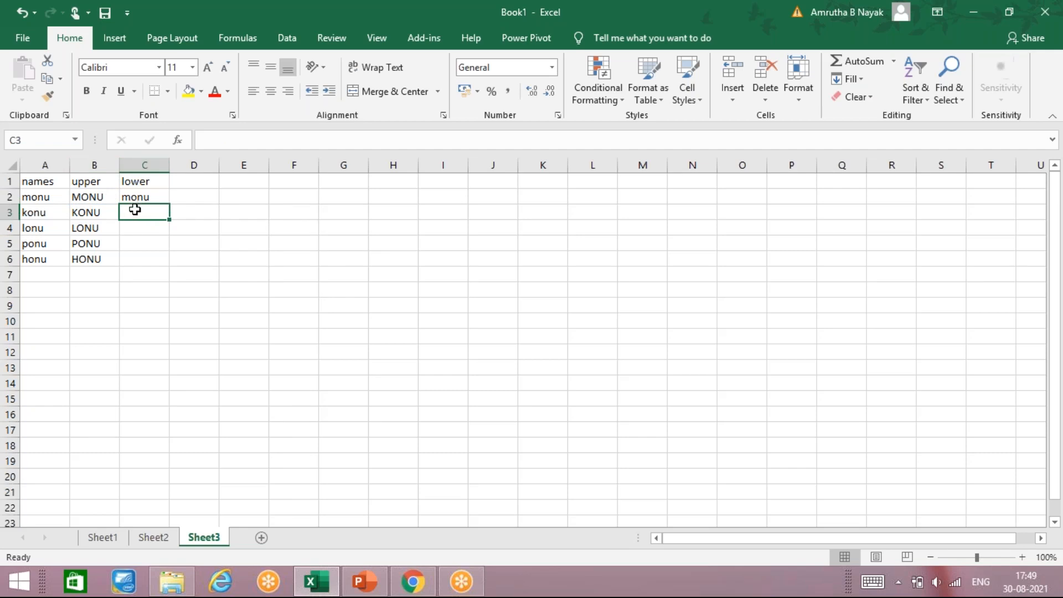
# Fill the LOWER formula from C2 down through C6 to convert the remaining uppercase names
pyautogui.click(154, 197)
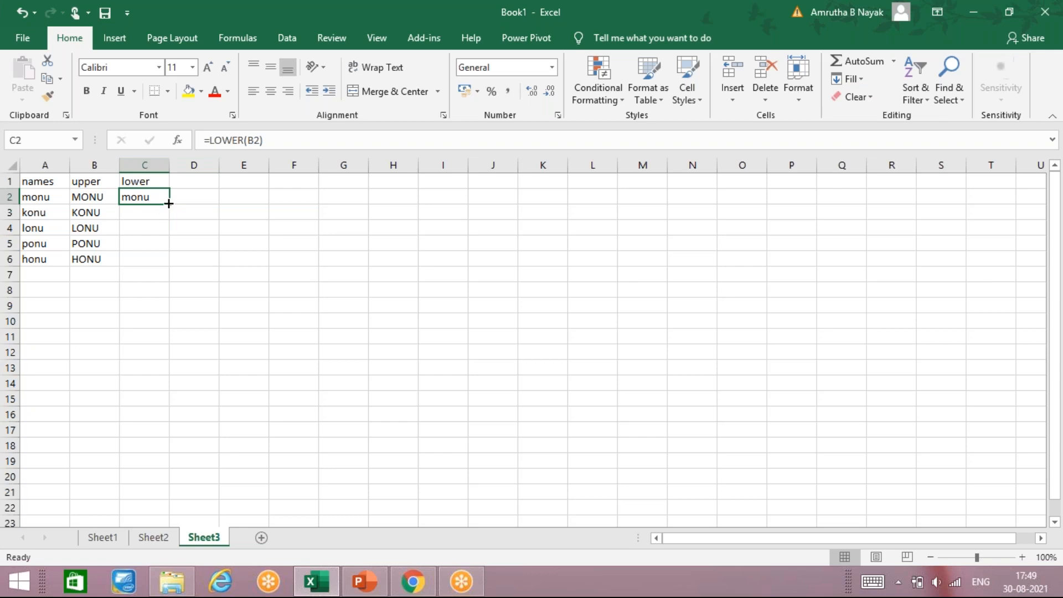
pyautogui.moveTo(169, 204); pyautogui.dragTo(158, 262)
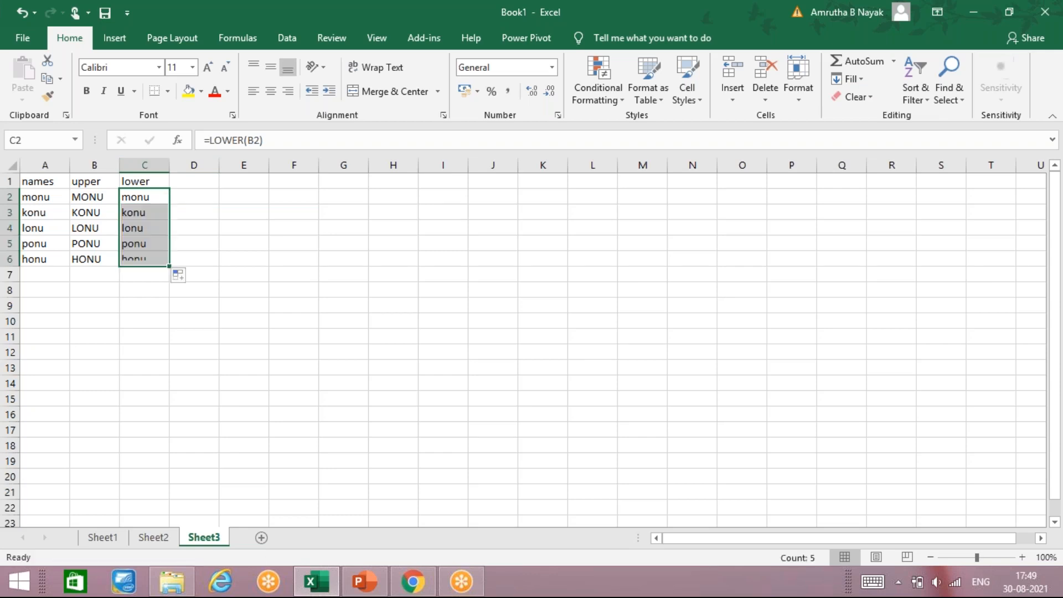
pyautogui.click(194, 181)
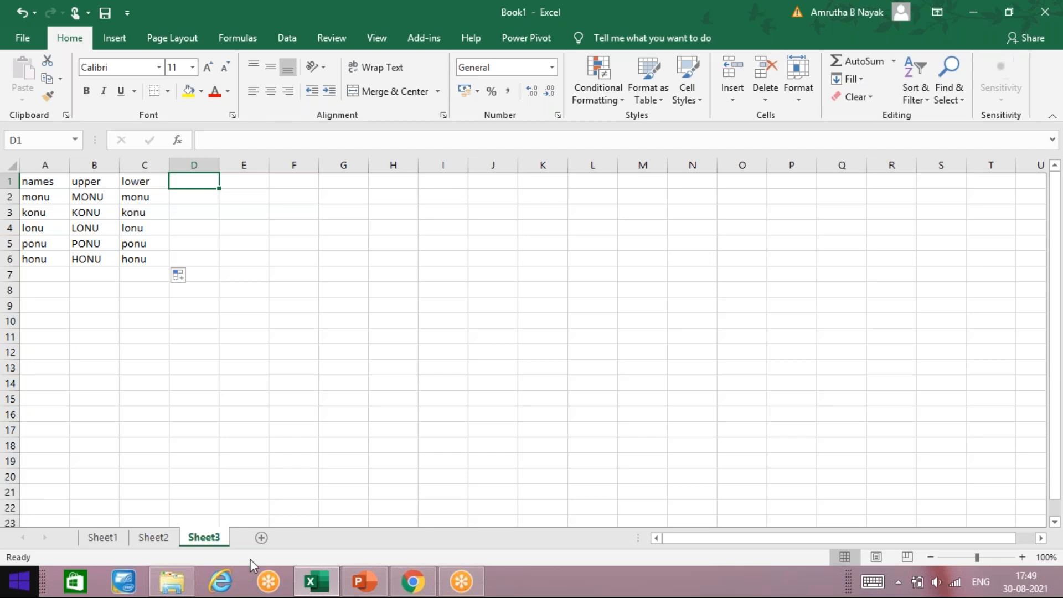
pyautogui.click(204, 353)
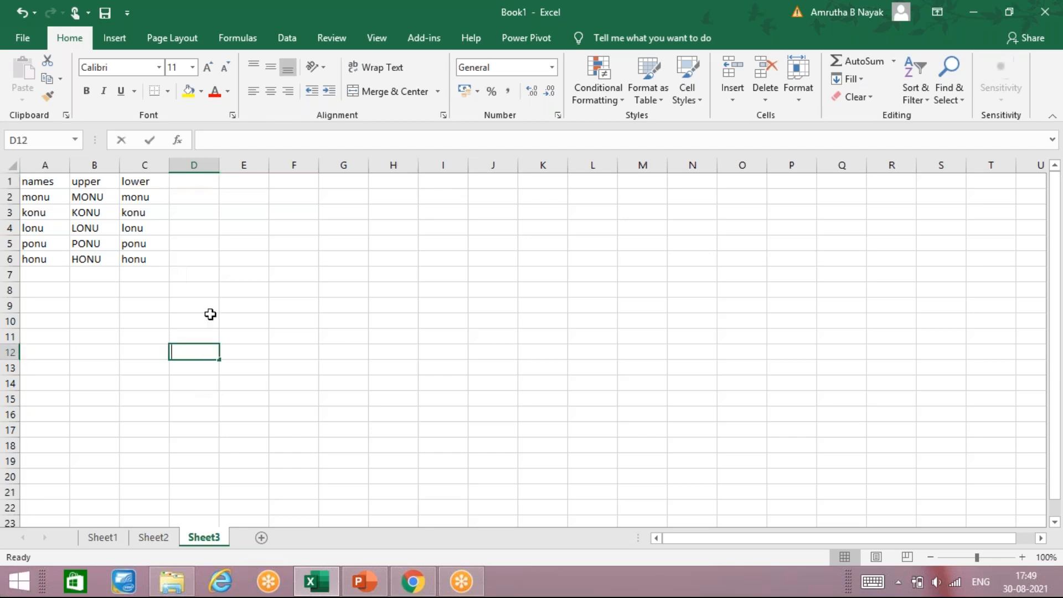
pyautogui.click(154, 197)
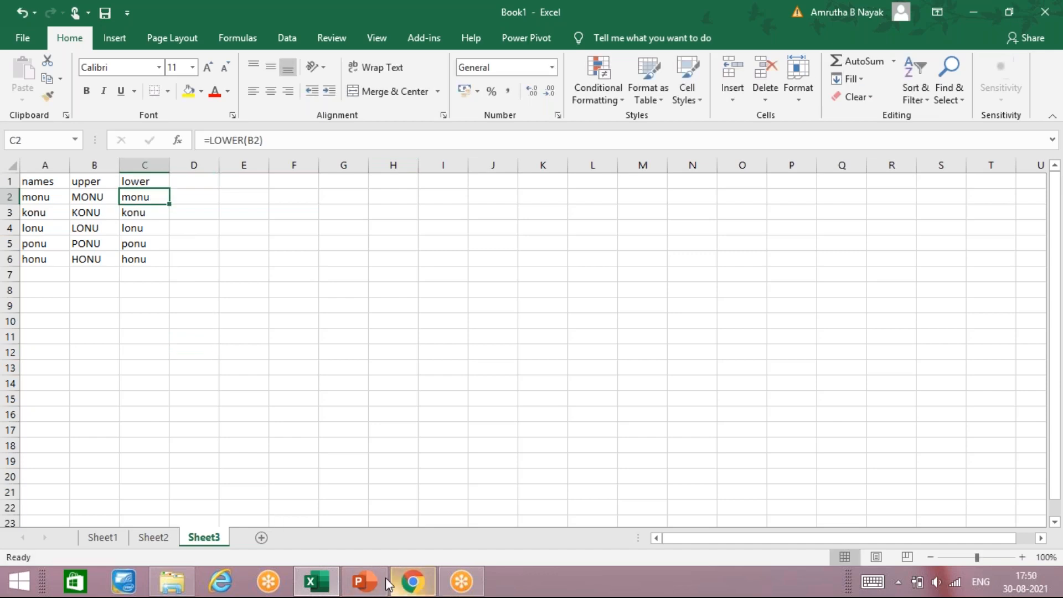
pyautogui.click(663, 162)
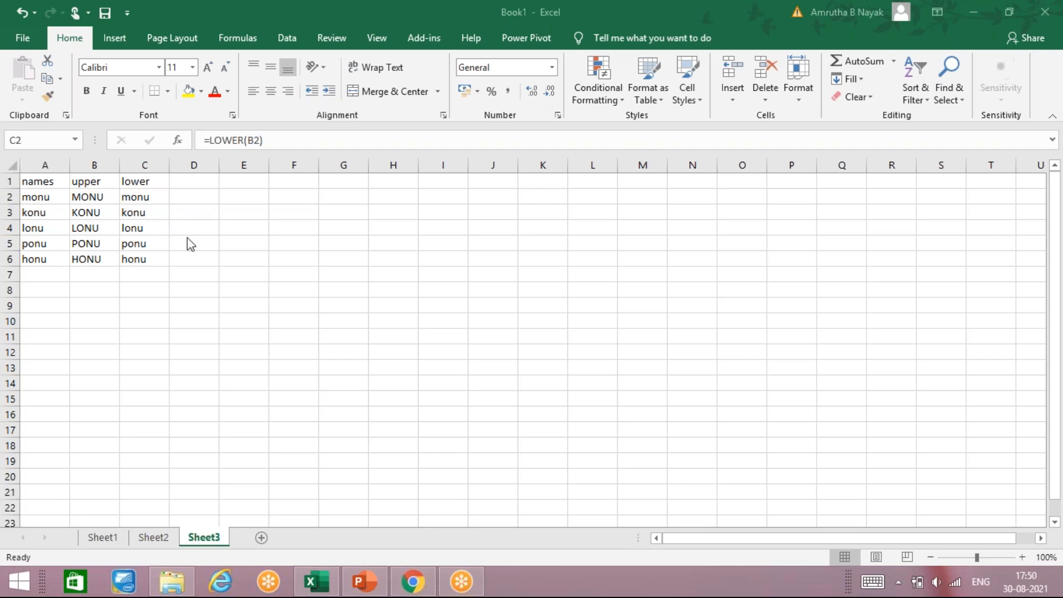
pyautogui.click(157, 193)
# Switch to PowerPoint and page through the EXCEL NOTES slides to the statistical function examples
pyautogui.click(378, 585)
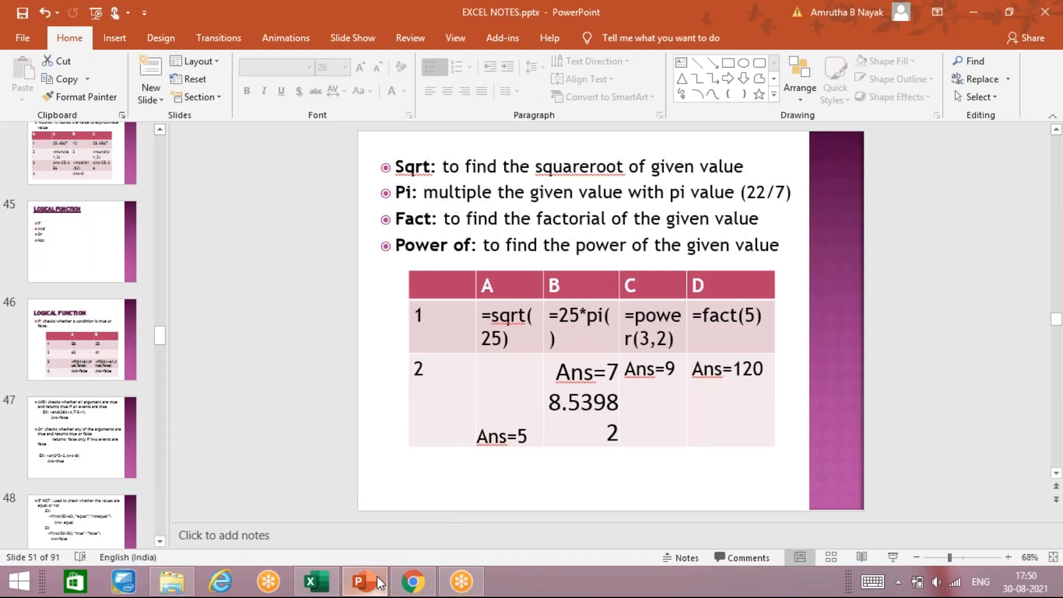
pyautogui.click(75, 532)
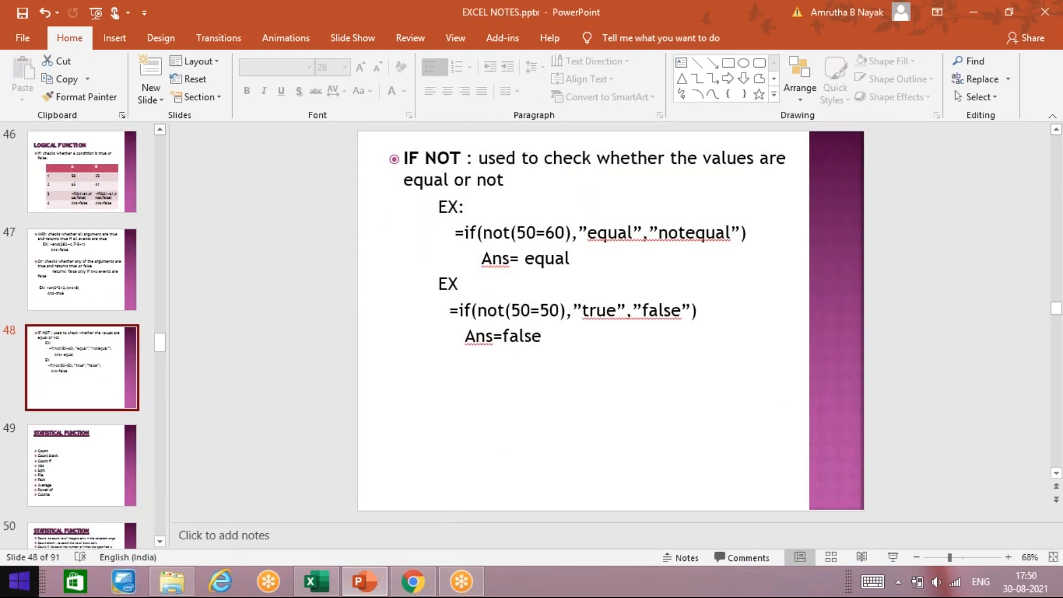
pyautogui.press('Down')
pyautogui.press('Down')
pyautogui.press('Down')
pyautogui.press('Down')
pyautogui.press('Down')
pyautogui.press('Down')
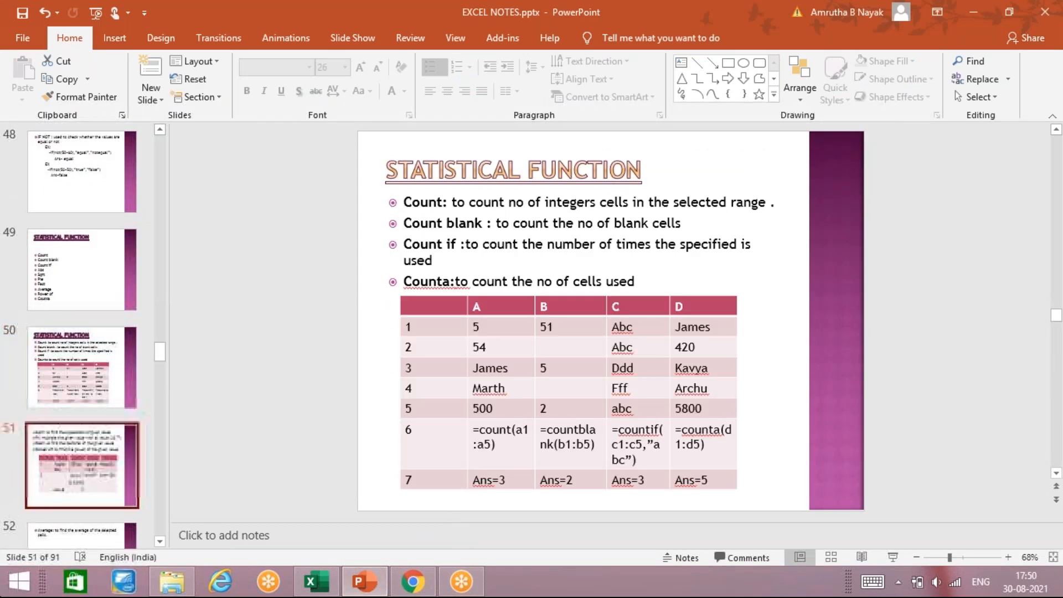